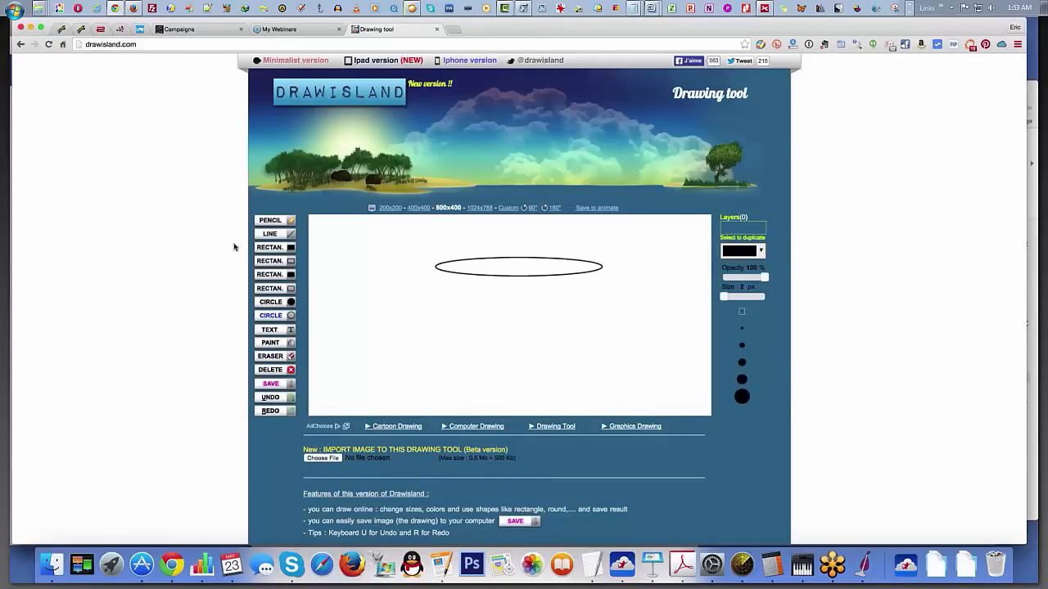
Step: Draw two straight lines converging downward from the ellipse's ends, and close the funnel's narrow bottom with a small outlined ellipse
{"action": "left_click", "coordinate": [269, 233]}
{"action": "left_click_drag", "start_coordinate": [434, 267], "coordinate": [509, 388]}
{"action": "left_click_drag", "start_coordinate": [603, 269], "coordinate": [526, 388]}
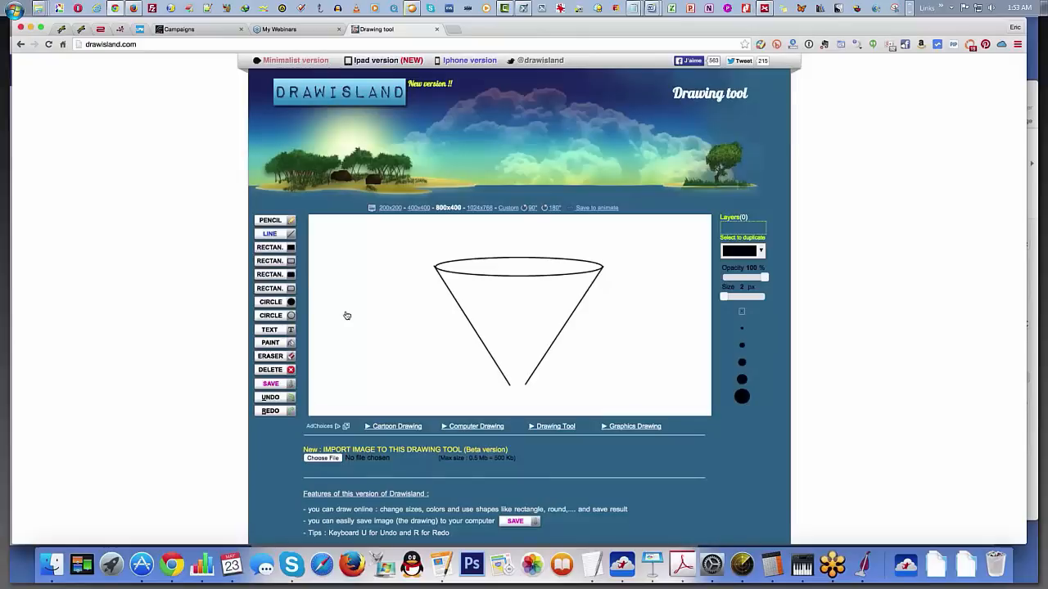
{"action": "left_click", "coordinate": [271, 316]}
{"action": "left_click_drag", "start_coordinate": [518, 385], "coordinate": [526, 388]}
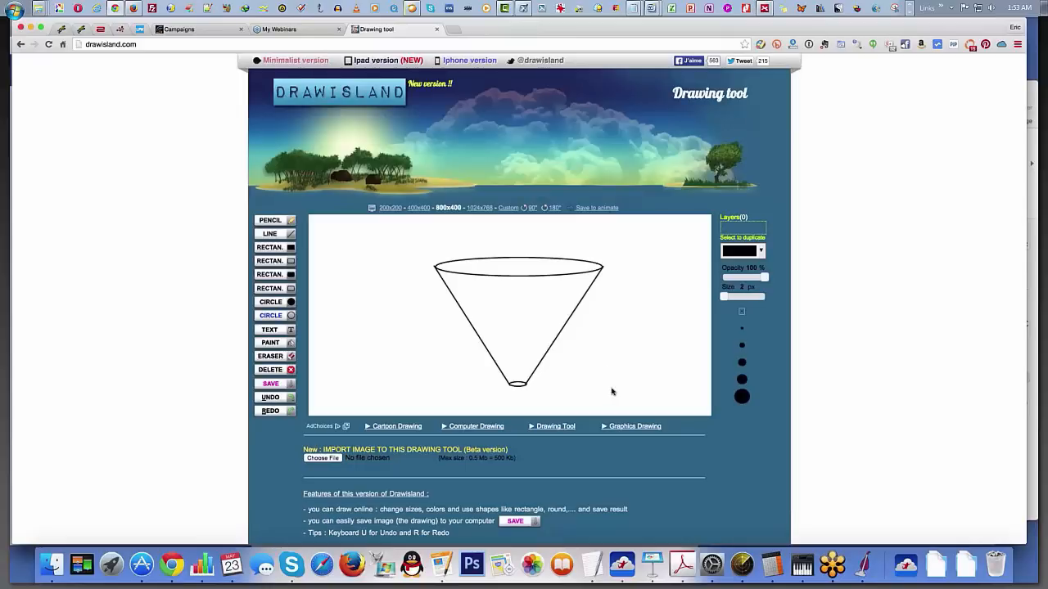
Step: Switch to Keynote to review the Quality Funnel slide of the fast track webinar, and return to the funnel drawing in the browser
{"action": "left_click", "coordinate": [653, 564]}
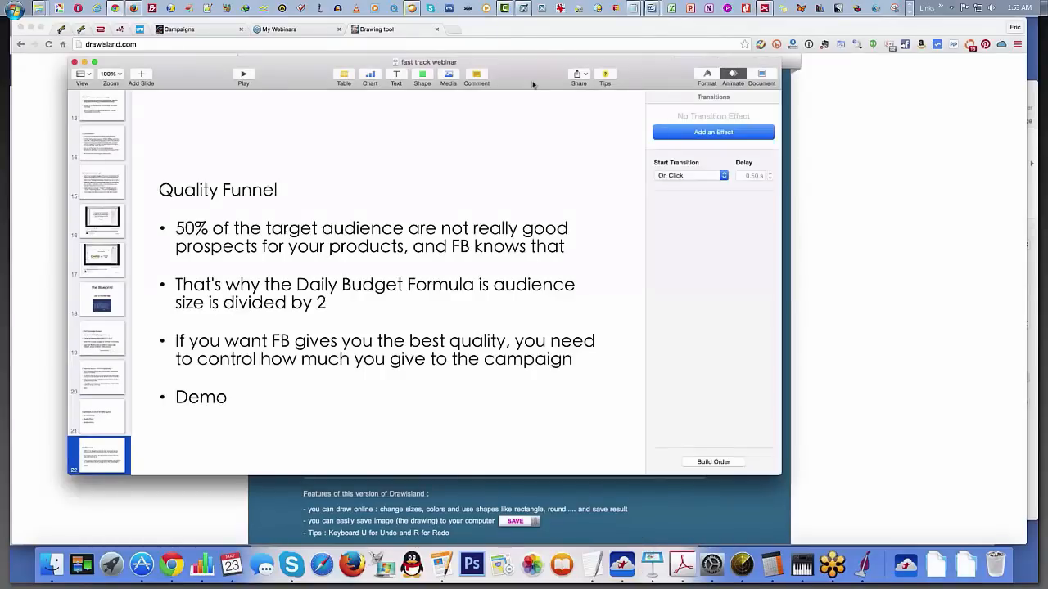
{"action": "left_click_drag", "start_coordinate": [533, 86], "coordinate": [533, 94]}
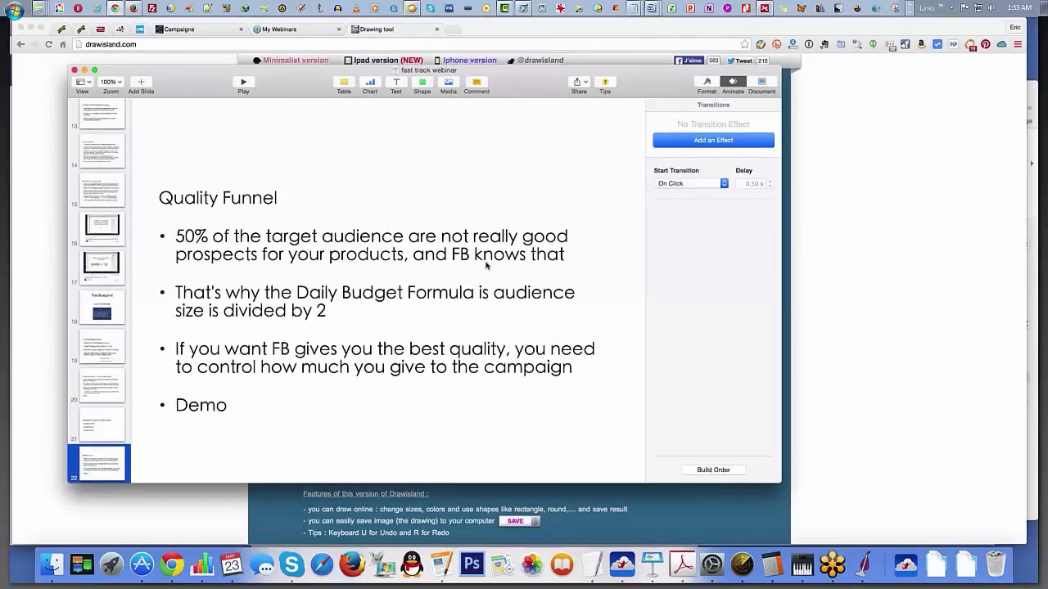
{"action": "left_click", "coordinate": [25, 286]}
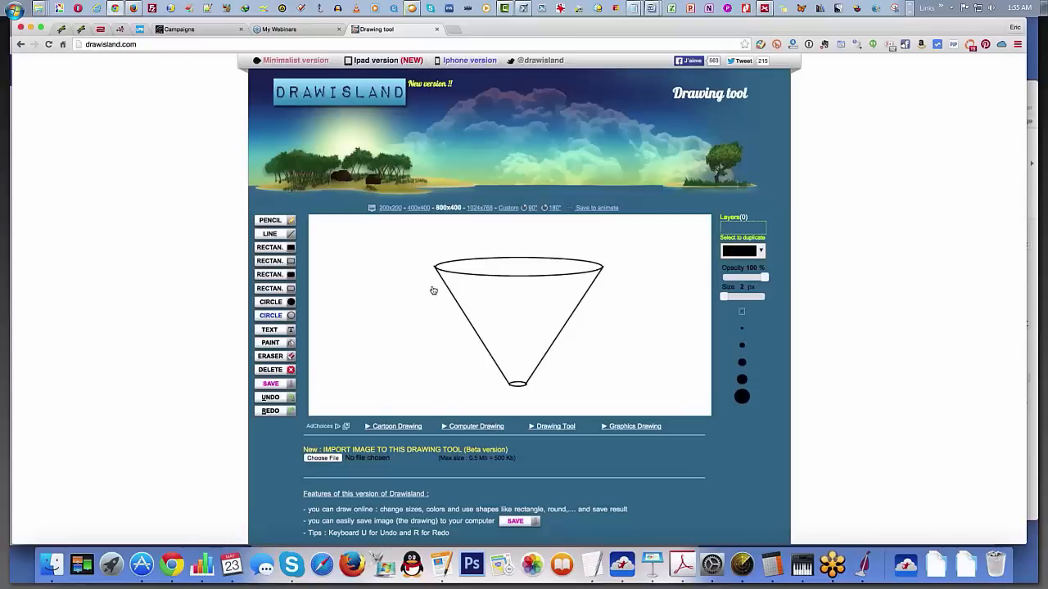
Step: Draw a downward-pointing vertical arrow to the left of the funnel and a horizontal line across the funnel's middle
{"action": "left_click_drag", "start_coordinate": [420, 317], "coordinate": [424, 385]}
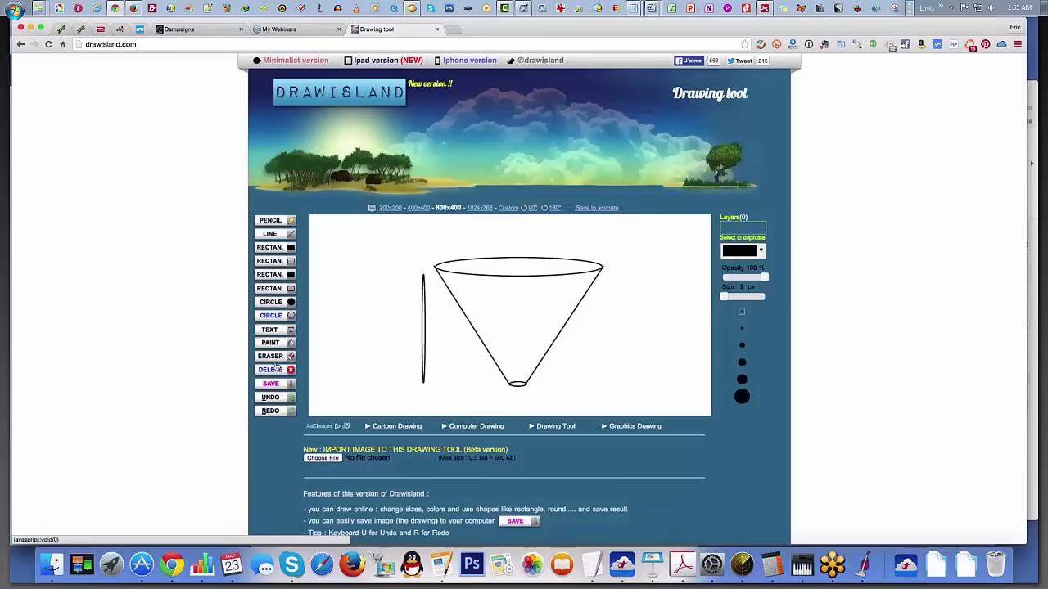
{"action": "left_click", "coordinate": [271, 398]}
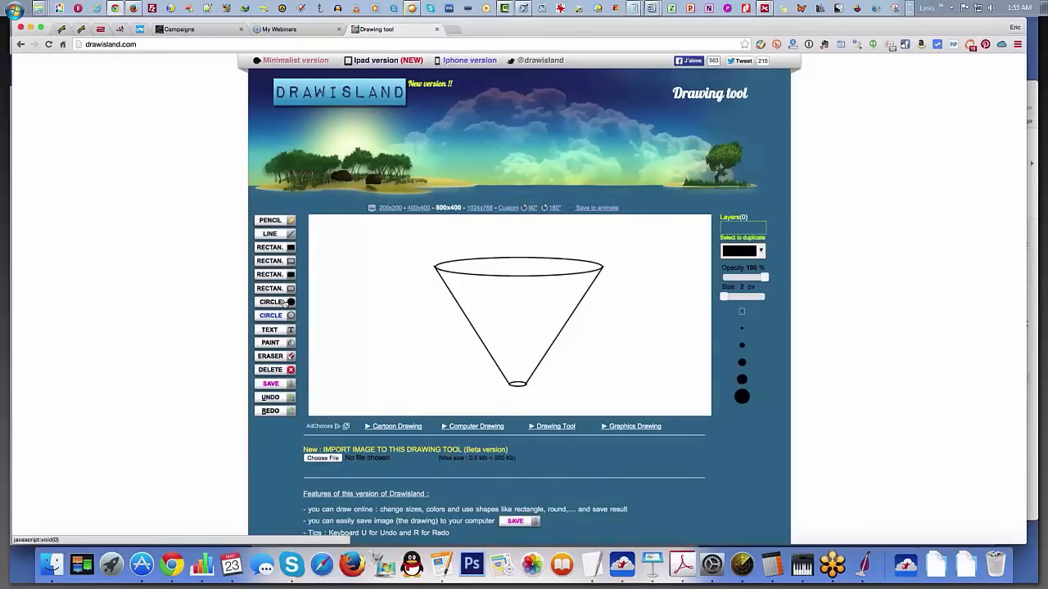
{"action": "left_click", "coordinate": [270, 234]}
{"action": "left_click_drag", "start_coordinate": [407, 296], "coordinate": [408, 393]}
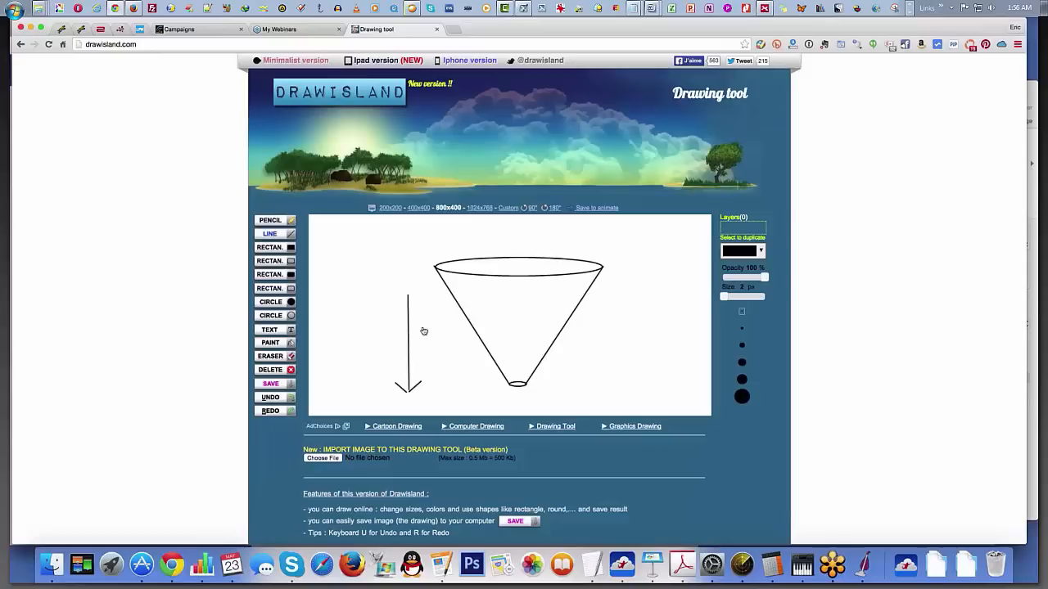
{"action": "left_click_drag", "start_coordinate": [423, 329], "coordinate": [615, 329]}
Step: Switch to Keynote and play the fast track webinar slideshow, showing the Quality Drop slide
{"action": "left_click", "coordinate": [652, 569]}
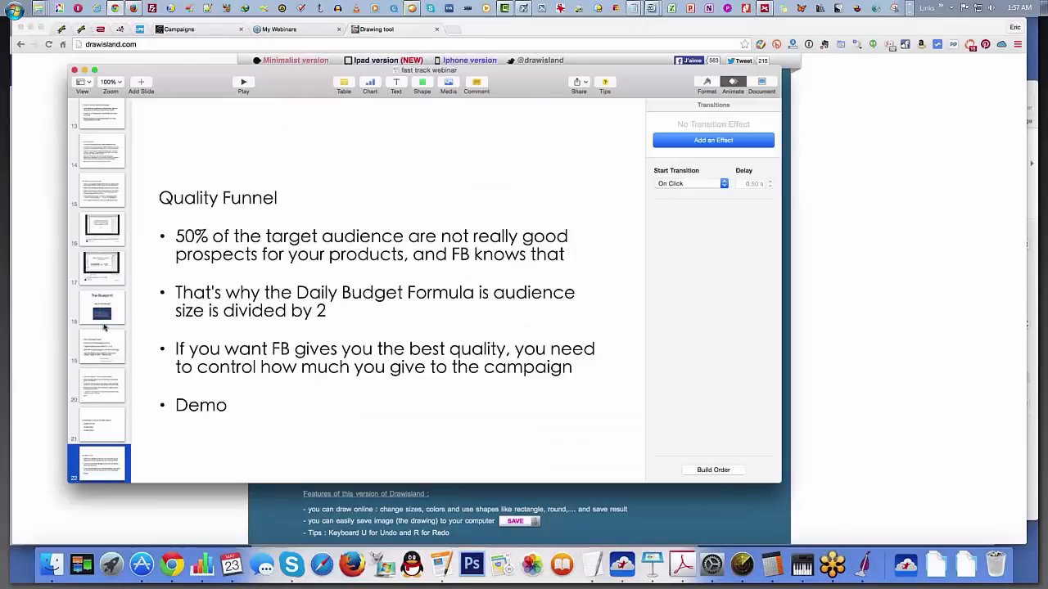
{"action": "left_click", "coordinate": [242, 83]}
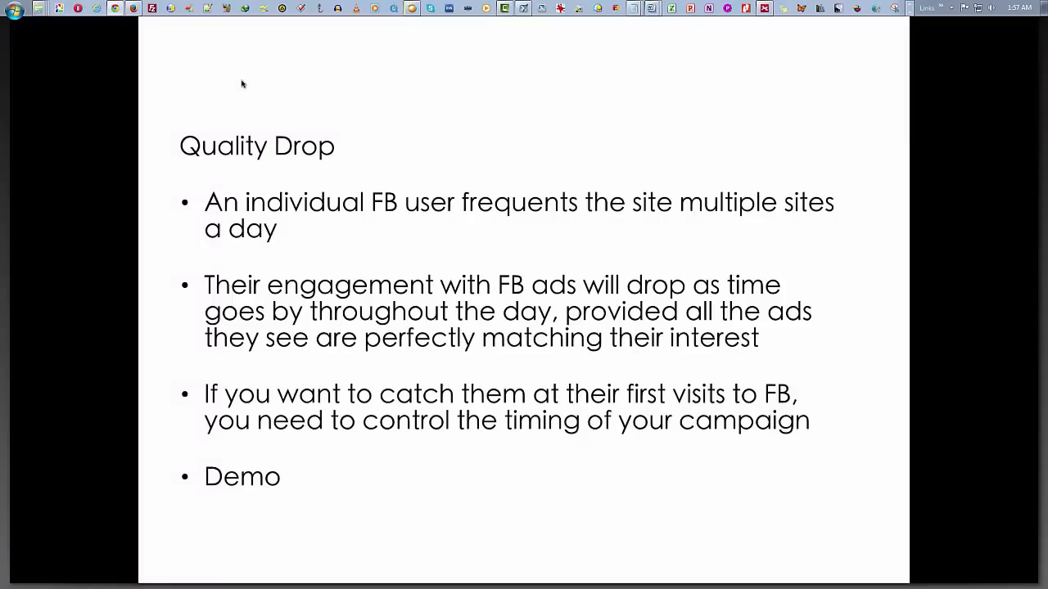
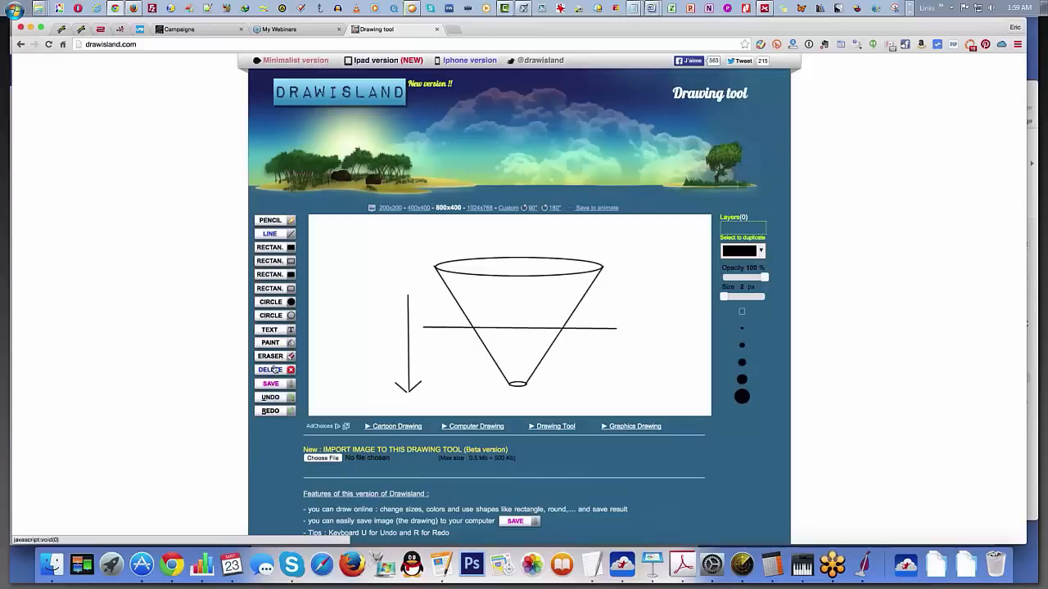
Step: Clear the funnel drawing, and sketch a downward vertical arrow with a horizontal line and a hand-drawn AM label at its top
{"action": "left_click", "coordinate": [271, 370]}
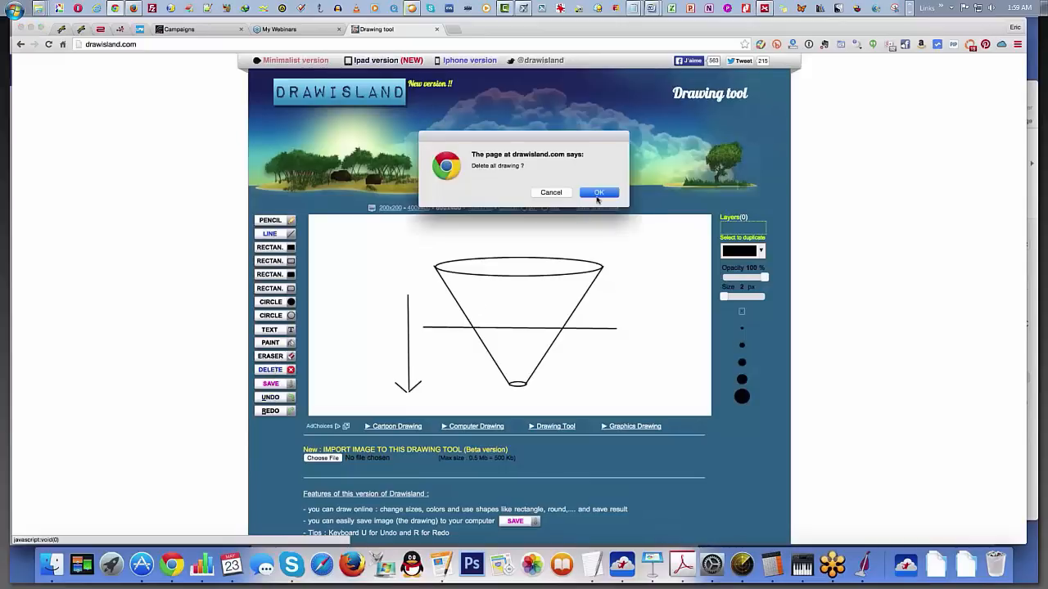
{"action": "left_click", "coordinate": [598, 193]}
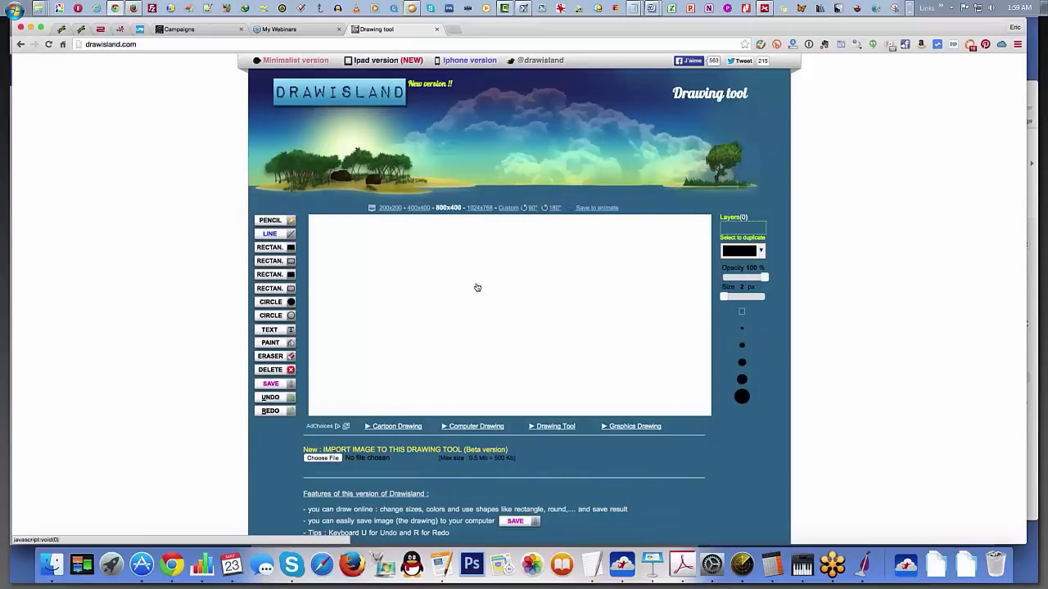
{"action": "left_click_drag", "start_coordinate": [485, 245], "coordinate": [489, 381]}
{"action": "left_click_drag", "start_coordinate": [412, 241], "coordinate": [415, 242]}
{"action": "mouse_move", "coordinate": [479, 243]}
{"action": "left_mouse_down"}
{"action": "mouse_move", "coordinate": [375, 236]}
{"action": "mouse_move", "coordinate": [390, 259]}
{"action": "mouse_move", "coordinate": [387, 249]}
{"action": "mouse_move", "coordinate": [394, 259]}
{"action": "mouse_move", "coordinate": [400, 244]}
{"action": "mouse_move", "coordinate": [420, 273]}
{"action": "left_mouse_up"}
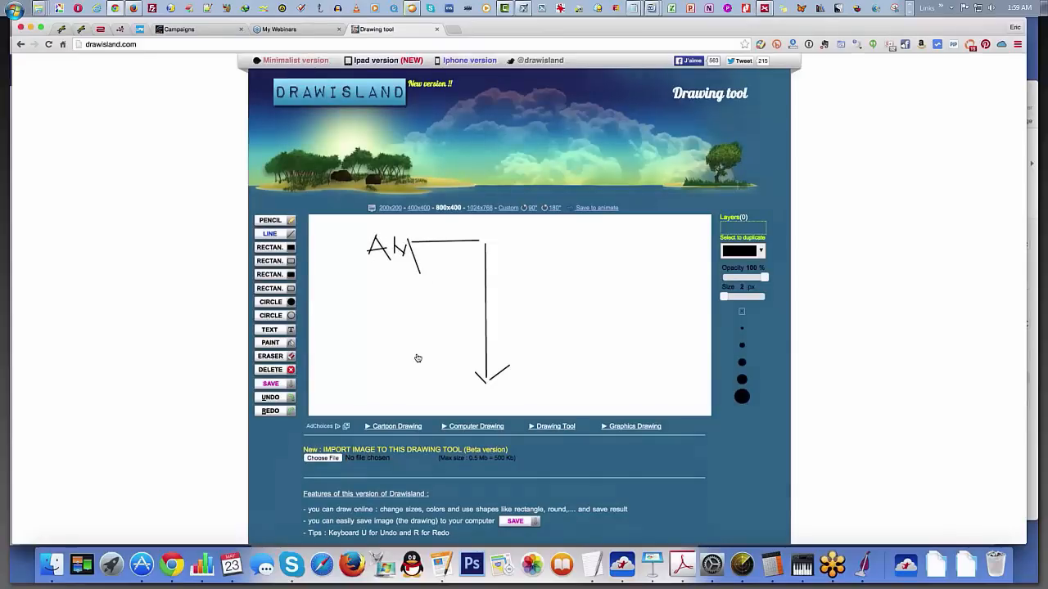
Step: Draw a horizontal line beside the arrow's tip and sketch a two-letter label at its left end from straight lines
{"action": "left_click_drag", "start_coordinate": [401, 375], "coordinate": [464, 374]}
{"action": "left_click_drag", "start_coordinate": [365, 391], "coordinate": [369, 365]}
{"action": "left_click", "coordinate": [273, 330]}
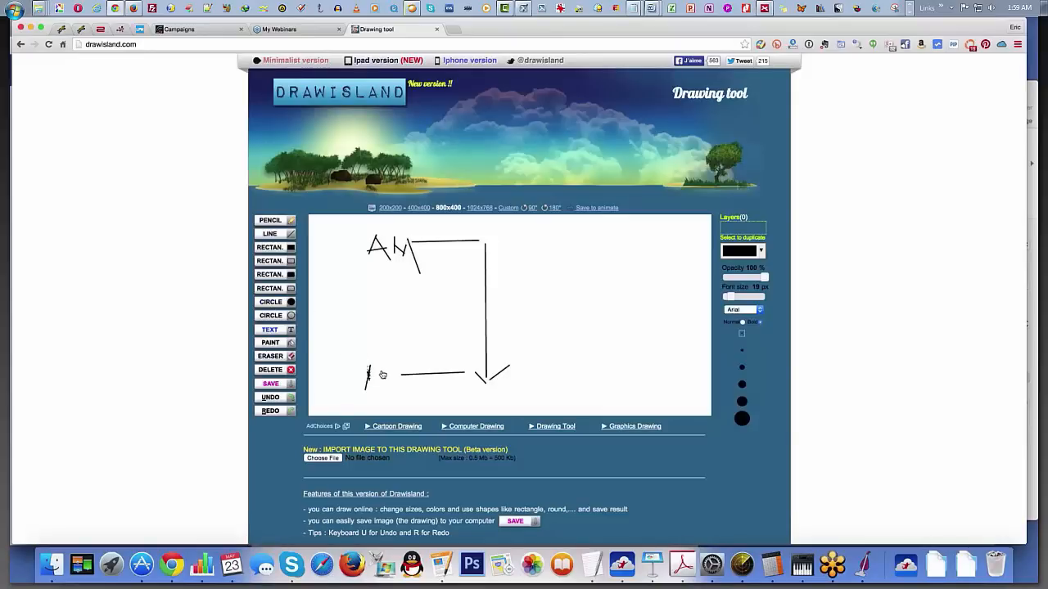
{"action": "left_click", "coordinate": [272, 236]}
{"action": "mouse_move", "coordinate": [369, 365]}
{"action": "left_mouse_down"}
{"action": "mouse_move", "coordinate": [378, 365]}
{"action": "mouse_move", "coordinate": [383, 390]}
{"action": "mouse_move", "coordinate": [396, 388]}
{"action": "left_mouse_up"}
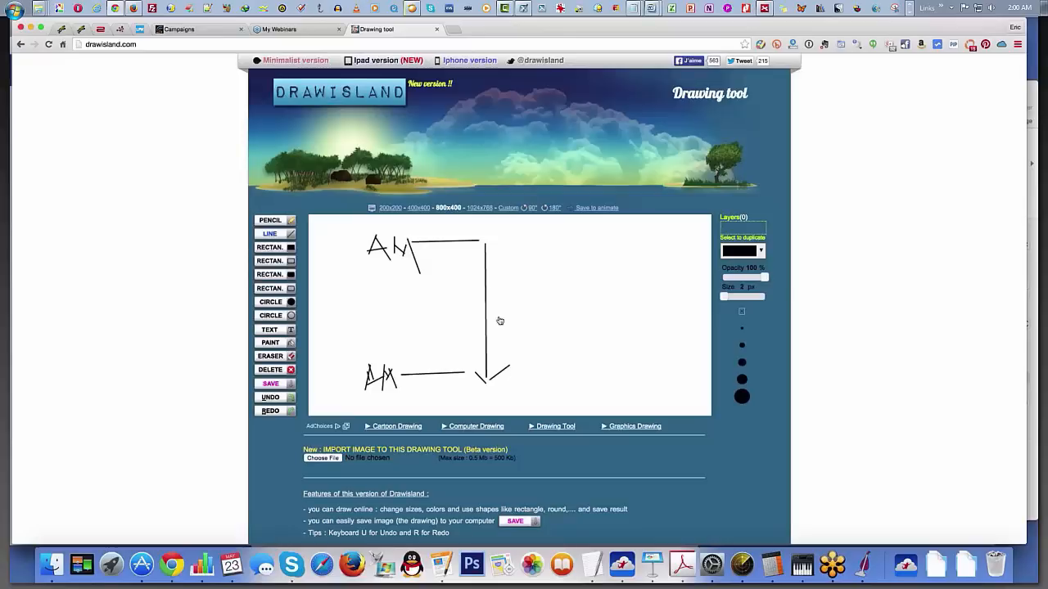
Step: Switch to Keynote to check the Quality Drop slide against the arrow sketch, and open the Quality Stress slide
{"action": "left_click", "coordinate": [653, 566]}
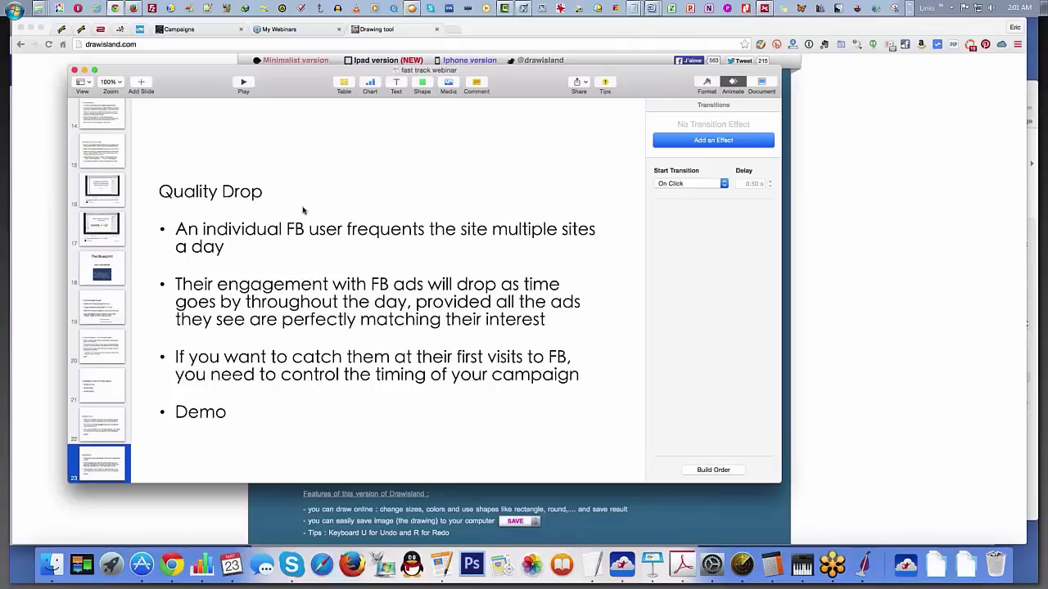
{"action": "left_click", "coordinate": [30, 360]}
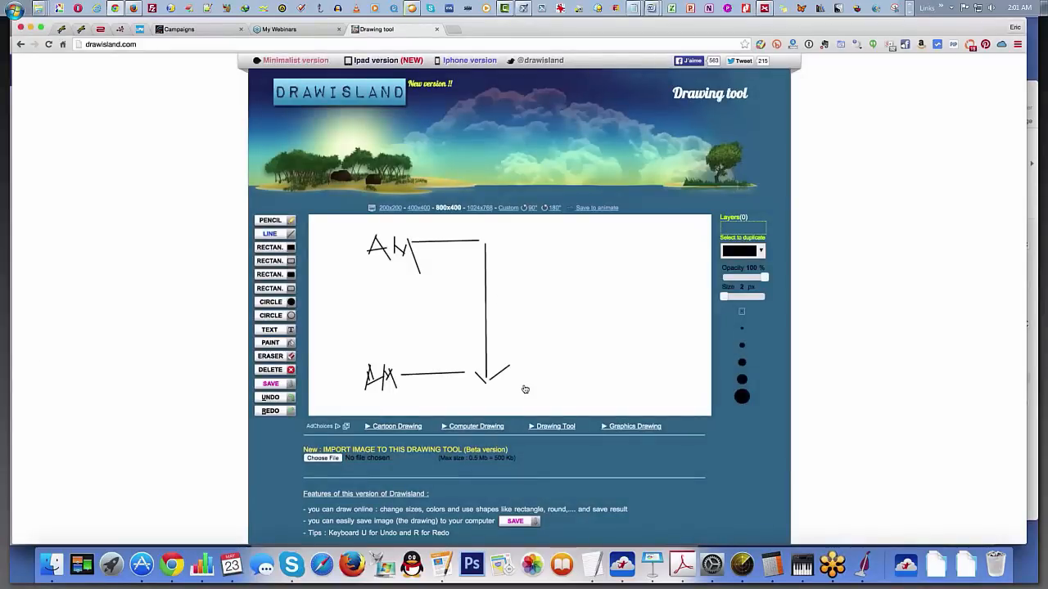
{"action": "key", "text": "super+Tab"}
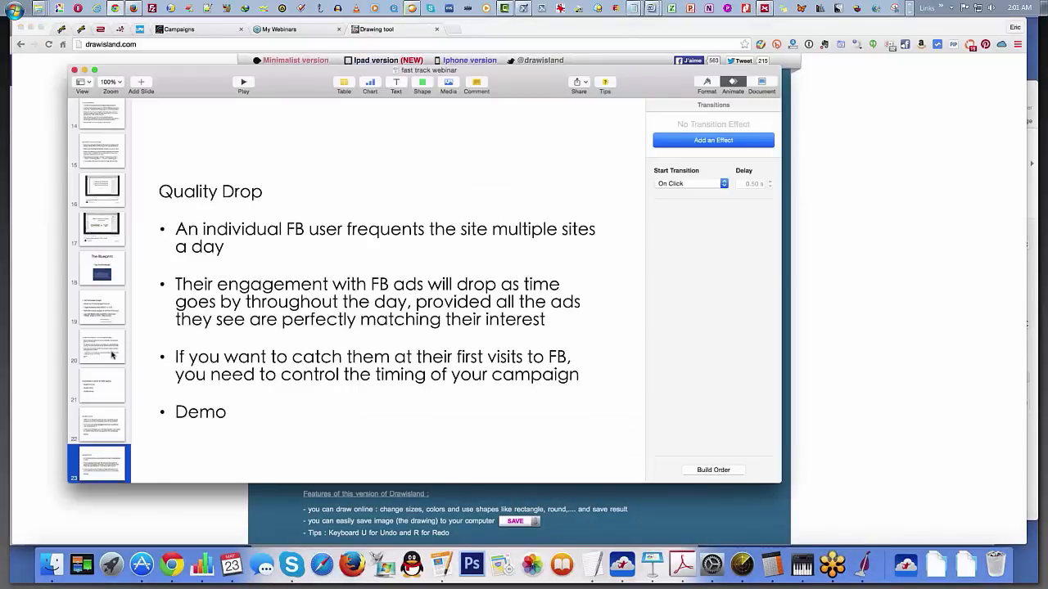
{"action": "scroll", "coordinate": [112, 354], "scroll_direction": "down", "scroll_amount": 3}
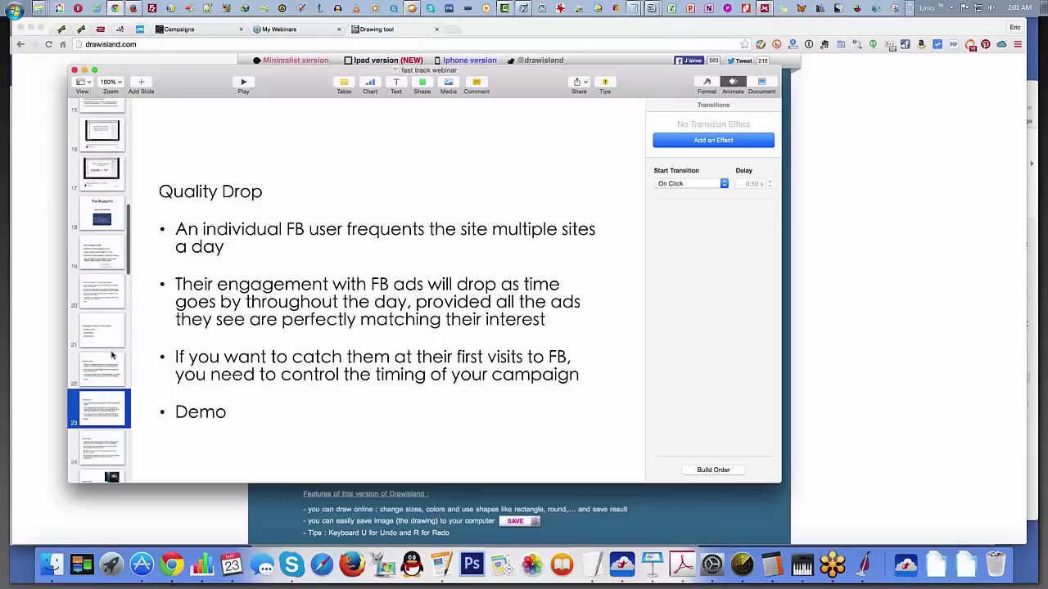
{"action": "scroll", "coordinate": [113, 354], "scroll_direction": "down", "scroll_amount": 2}
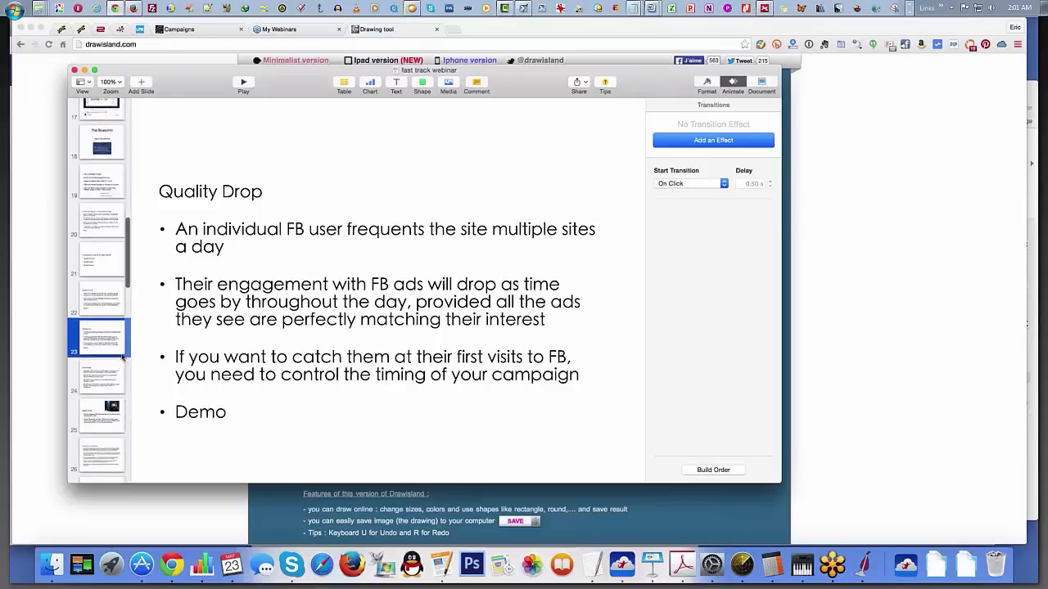
{"action": "left_click", "coordinate": [101, 372]}
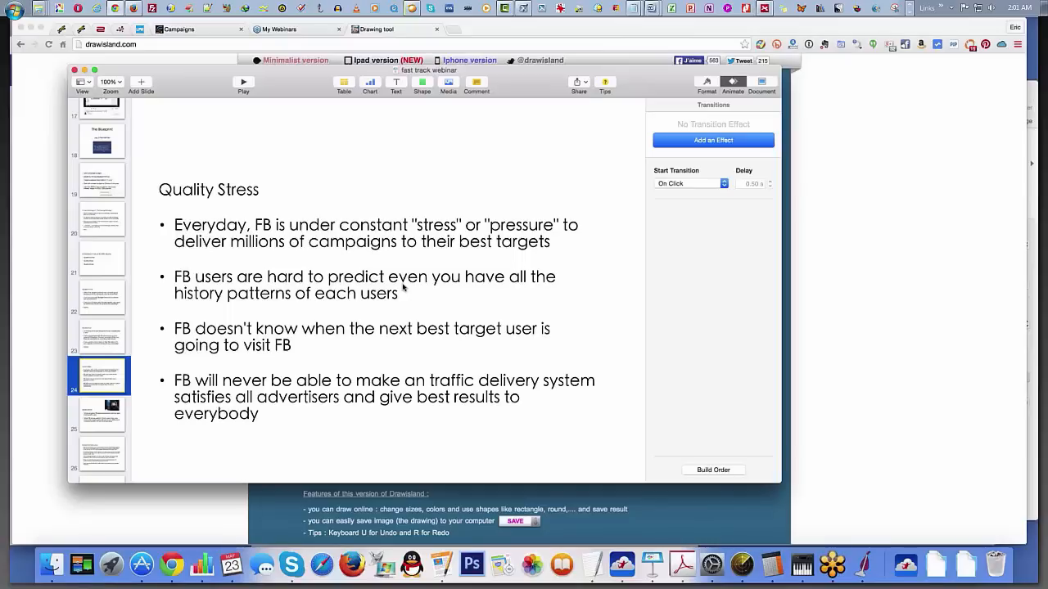
Step: Return to the drawing page in the browser, clear the arrow sketch, and draw a long horizontal line across the canvas
{"action": "left_click", "coordinate": [26, 290]}
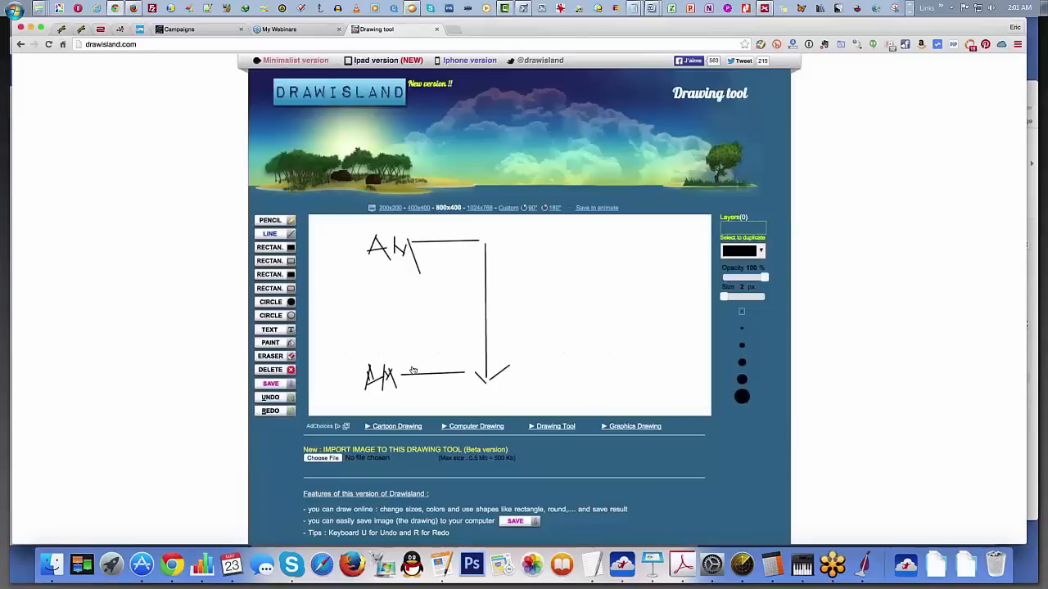
{"action": "left_click", "coordinate": [274, 370]}
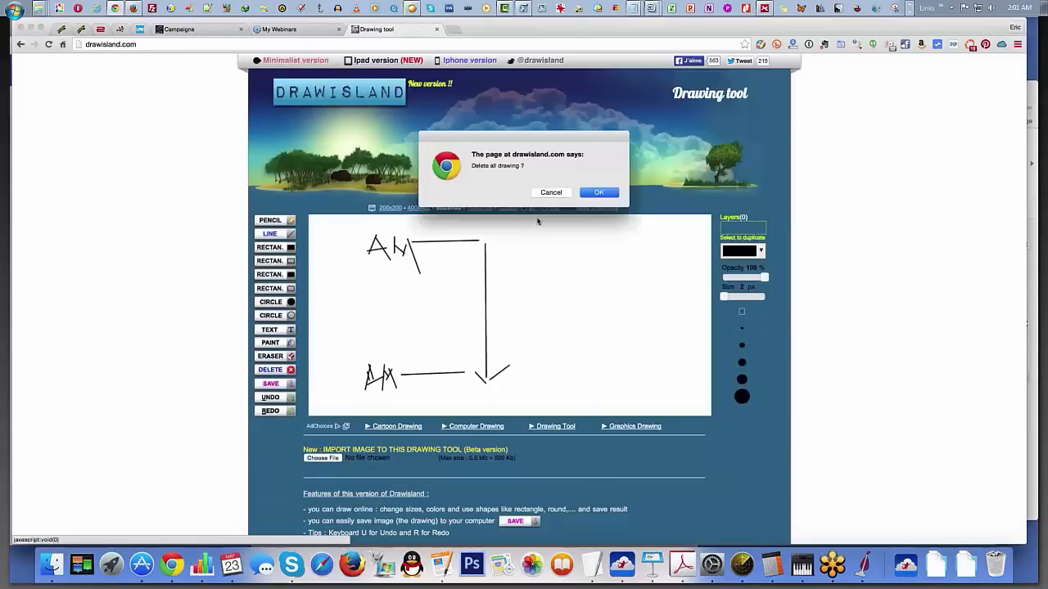
{"action": "left_click", "coordinate": [591, 194]}
{"action": "left_click", "coordinate": [270, 234]}
{"action": "left_click_drag", "start_coordinate": [358, 322], "coordinate": [652, 319]}
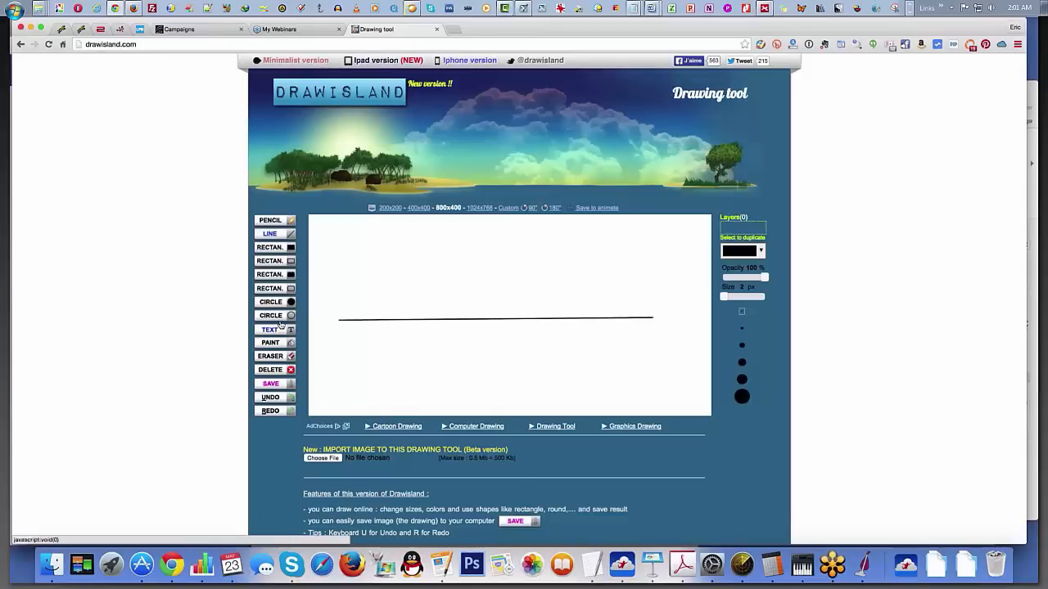
Step: Draw three filled black circles of increasing size from left to right, resting on the horizontal line
{"action": "left_click", "coordinate": [274, 304]}
{"action": "left_click_drag", "start_coordinate": [383, 295], "coordinate": [407, 325]}
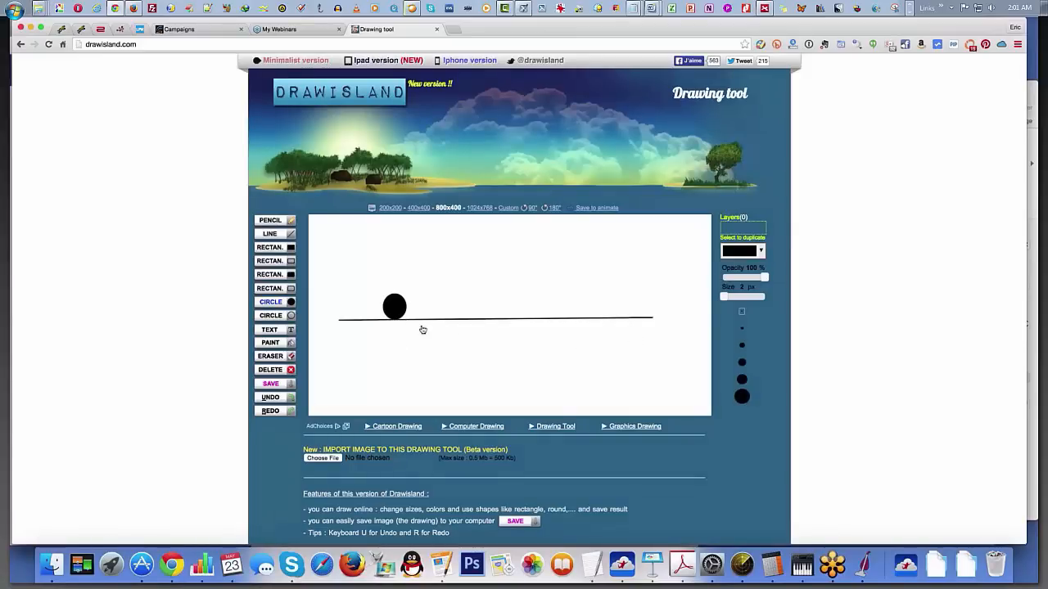
{"action": "left_click_drag", "start_coordinate": [456, 283], "coordinate": [491, 319]}
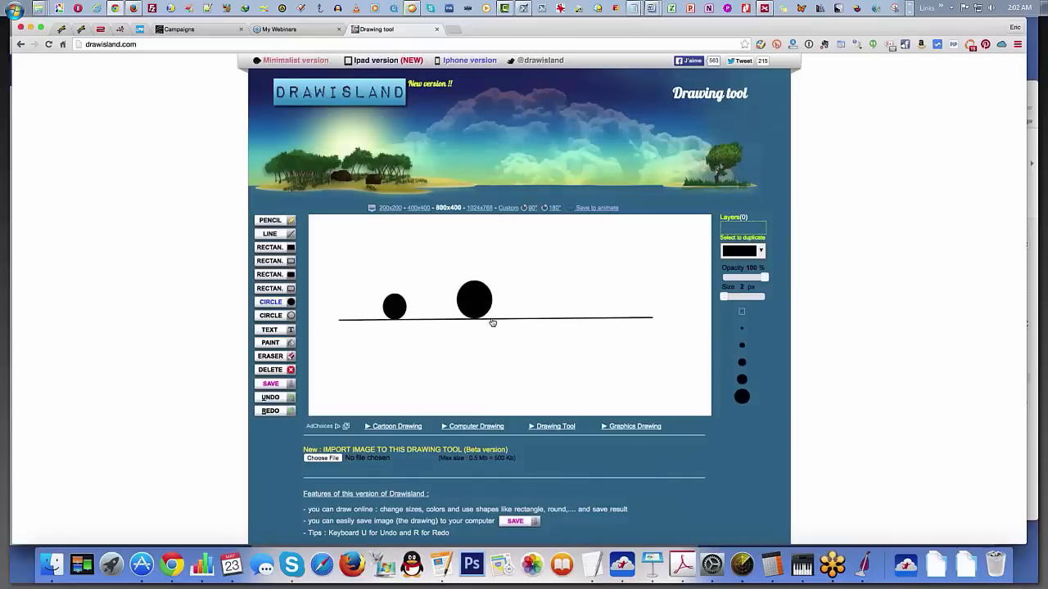
{"action": "left_click_drag", "start_coordinate": [555, 278], "coordinate": [596, 322]}
Step: Switch to Keynote to review the Quality Stress slide of the fast track webinar
{"action": "right_click", "coordinate": [292, 565]}
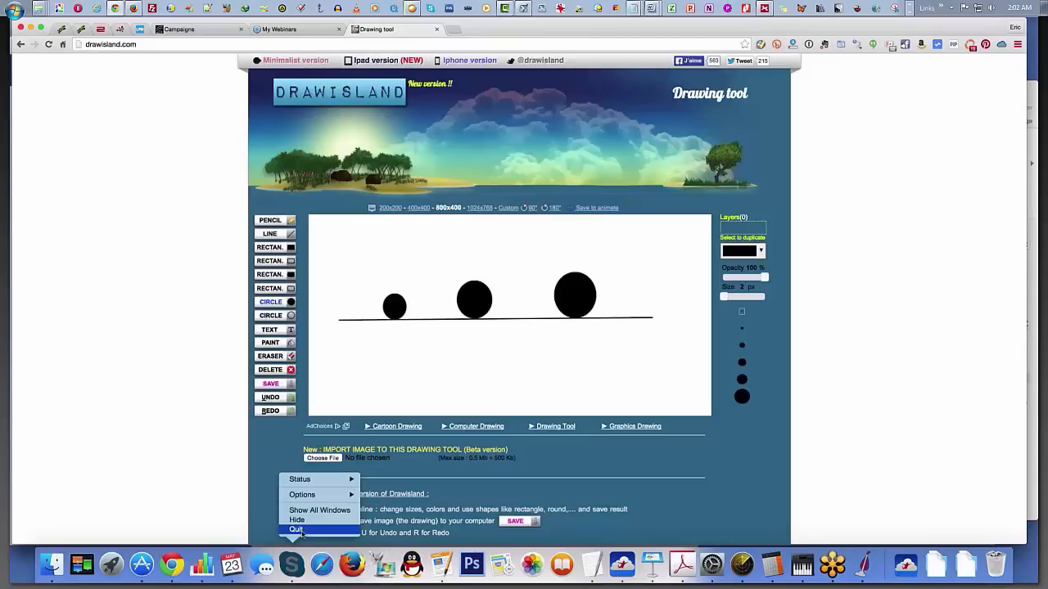
{"action": "left_click", "coordinate": [395, 425]}
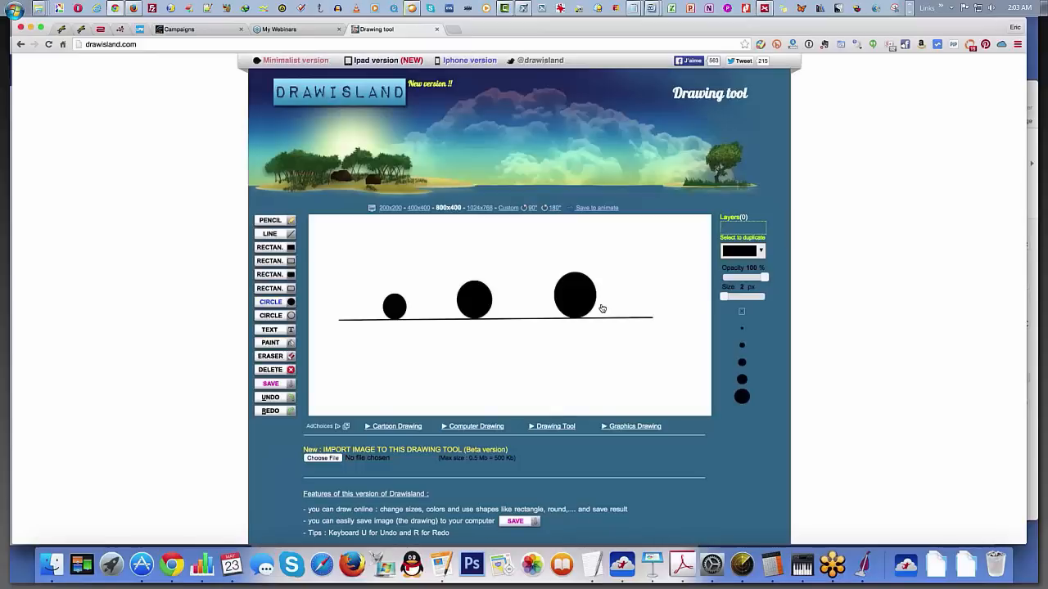
{"action": "left_click", "coordinate": [653, 563]}
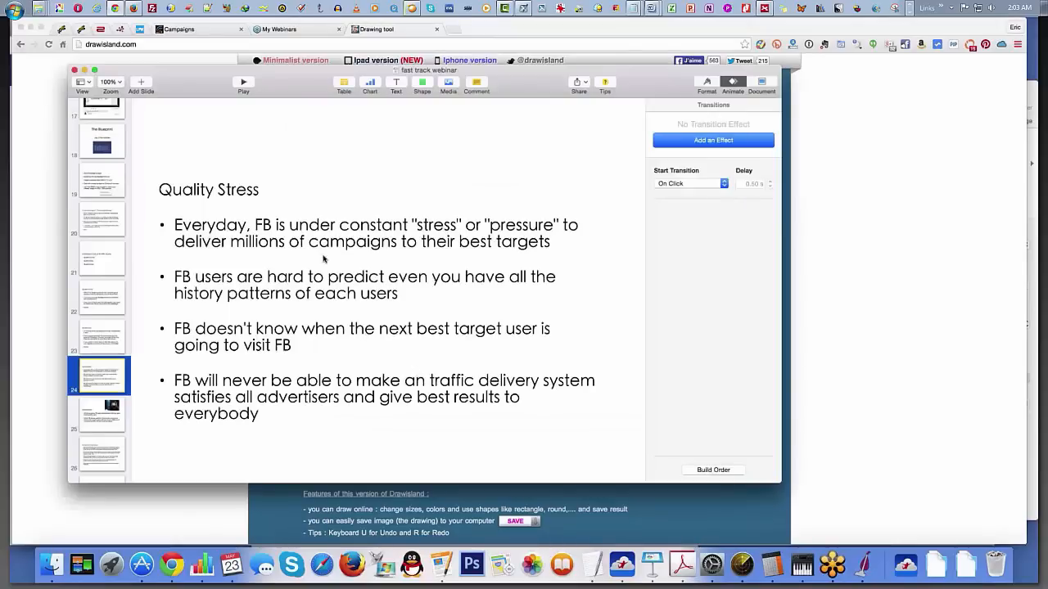
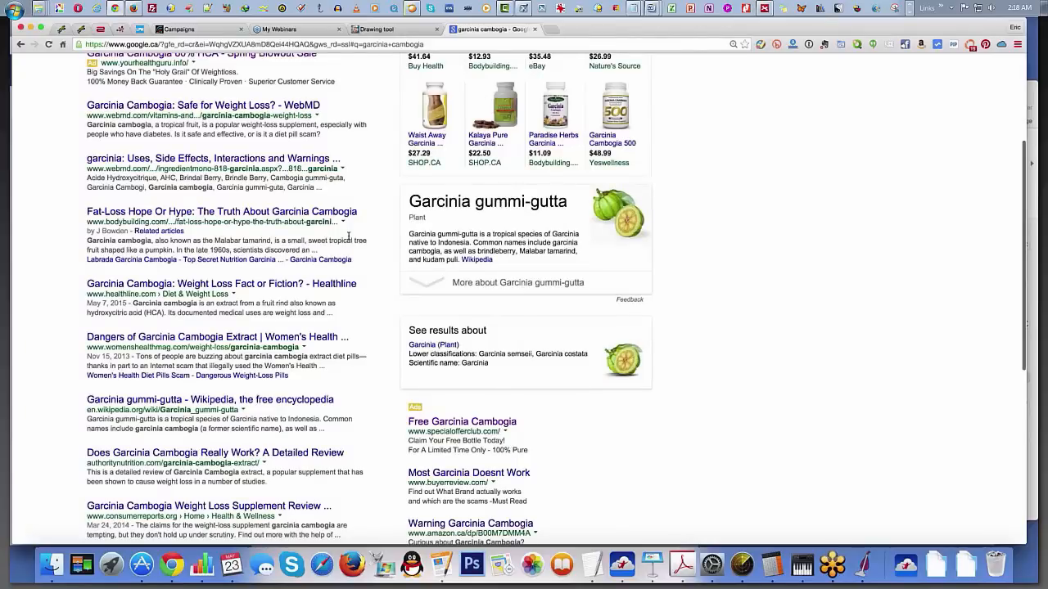
Step: Look through the garcinia cambogia search results and open the Free Garcinia Cambogia ad from specialofferclub.com
{"action": "scroll", "coordinate": [348, 236], "scroll_direction": "down", "scroll_amount": 3}
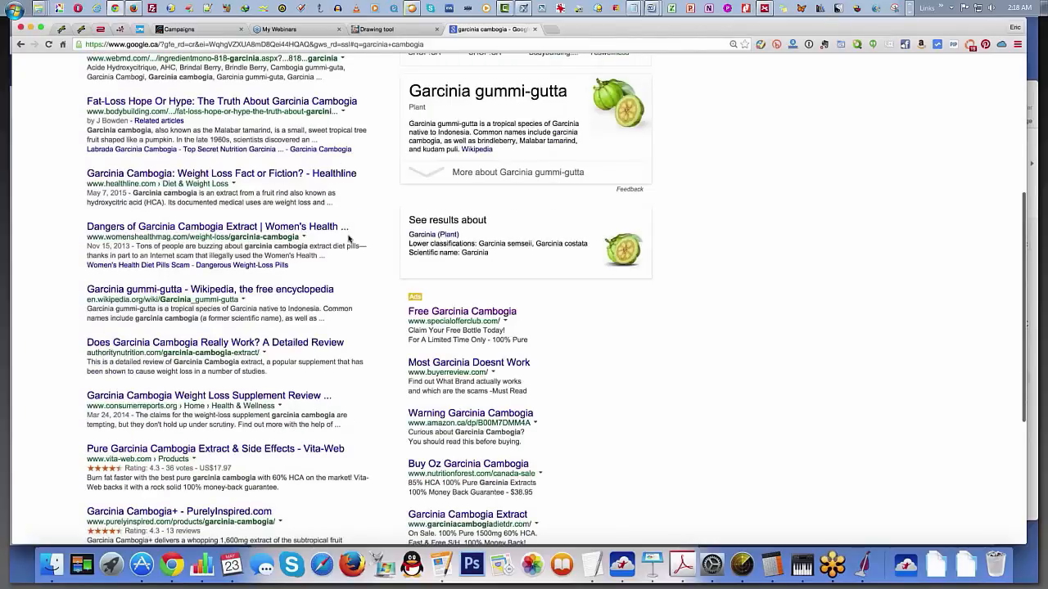
{"action": "scroll", "coordinate": [348, 237], "scroll_direction": "down", "scroll_amount": 1}
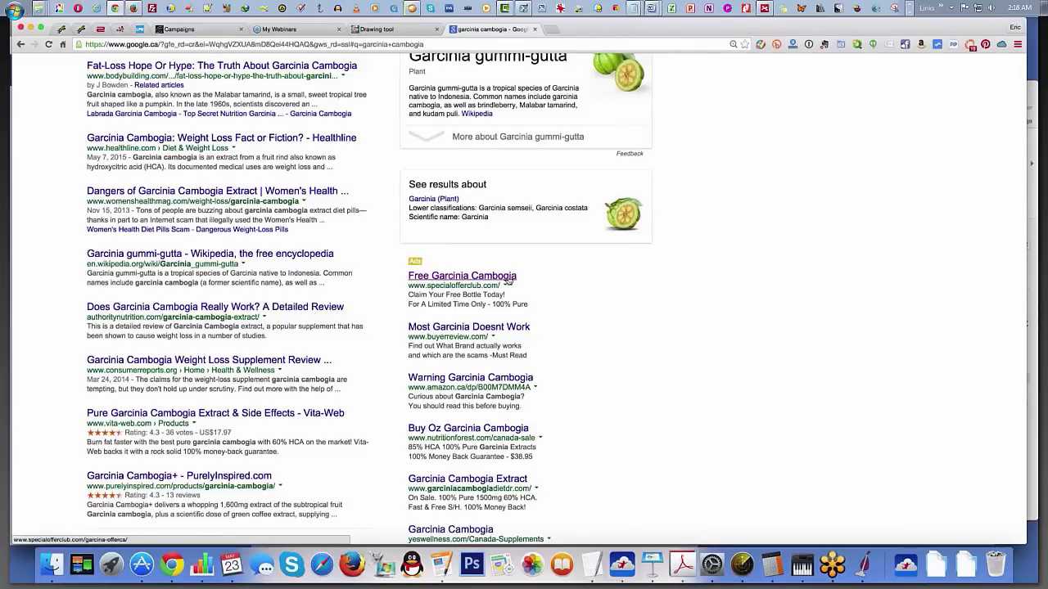
{"action": "left_click", "coordinate": [508, 278]}
Step: Examine the Special Offer Club landing page from the testimonials down to the trial offers and back to the header
{"action": "scroll", "coordinate": [411, 319], "scroll_direction": "down", "scroll_amount": 10}
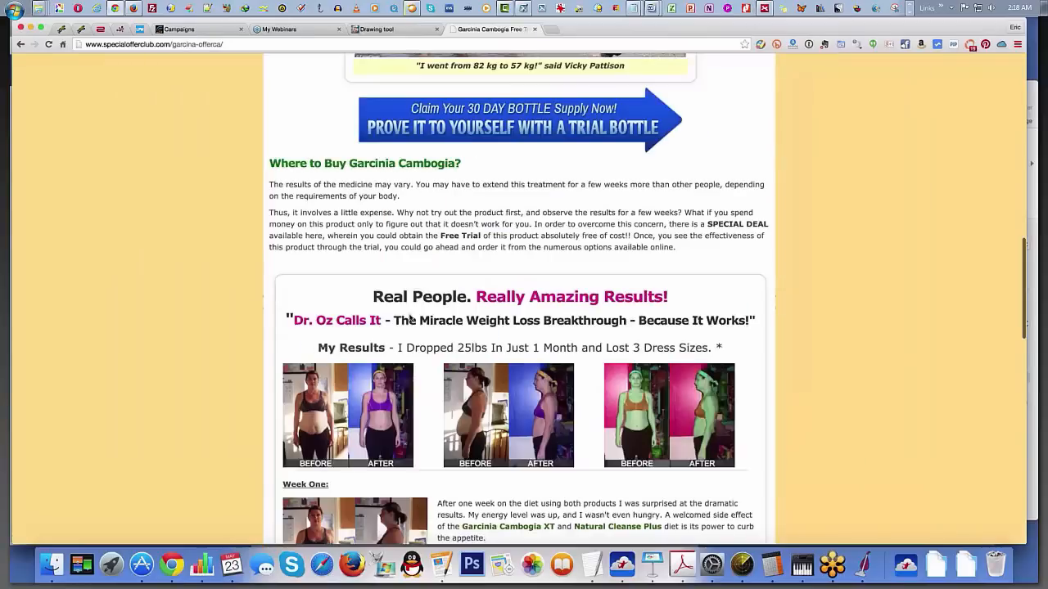
{"action": "scroll", "coordinate": [411, 319], "scroll_direction": "down", "scroll_amount": 3}
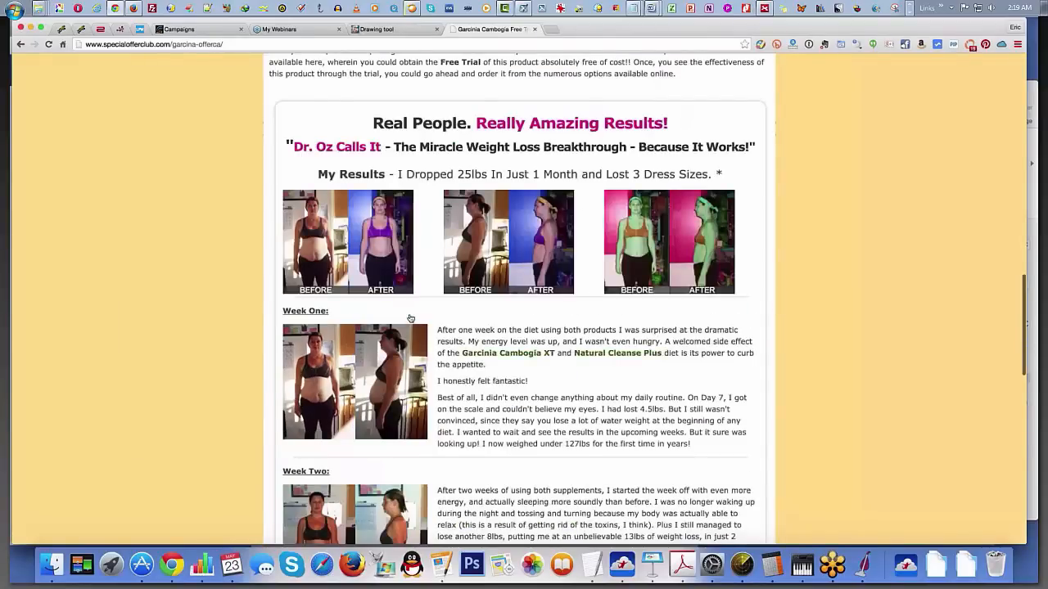
{"action": "scroll", "coordinate": [410, 318], "scroll_direction": "down", "scroll_amount": 6}
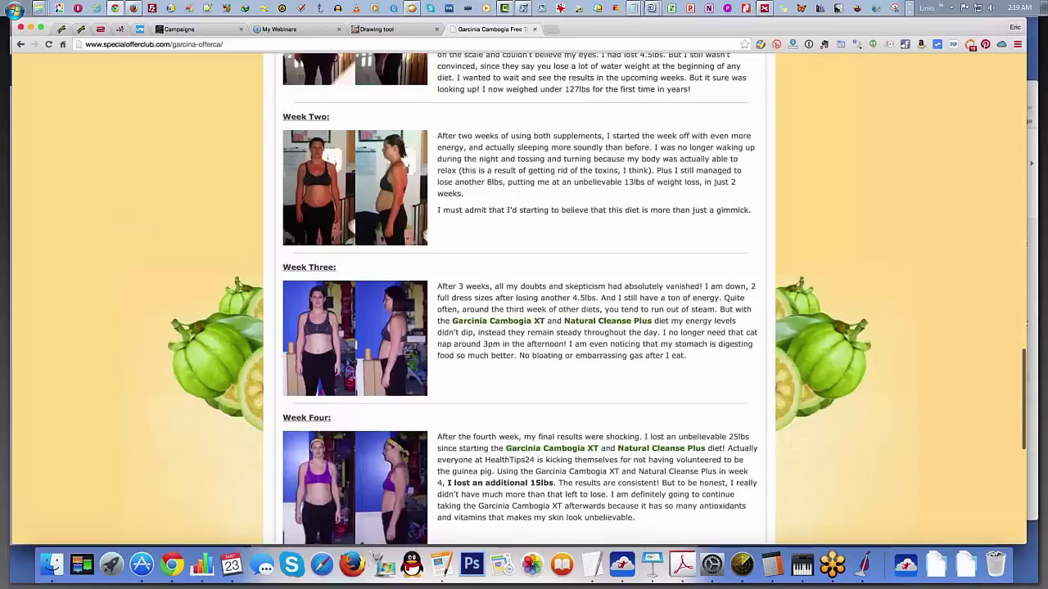
{"action": "scroll", "coordinate": [539, 306], "scroll_direction": "down", "scroll_amount": 8}
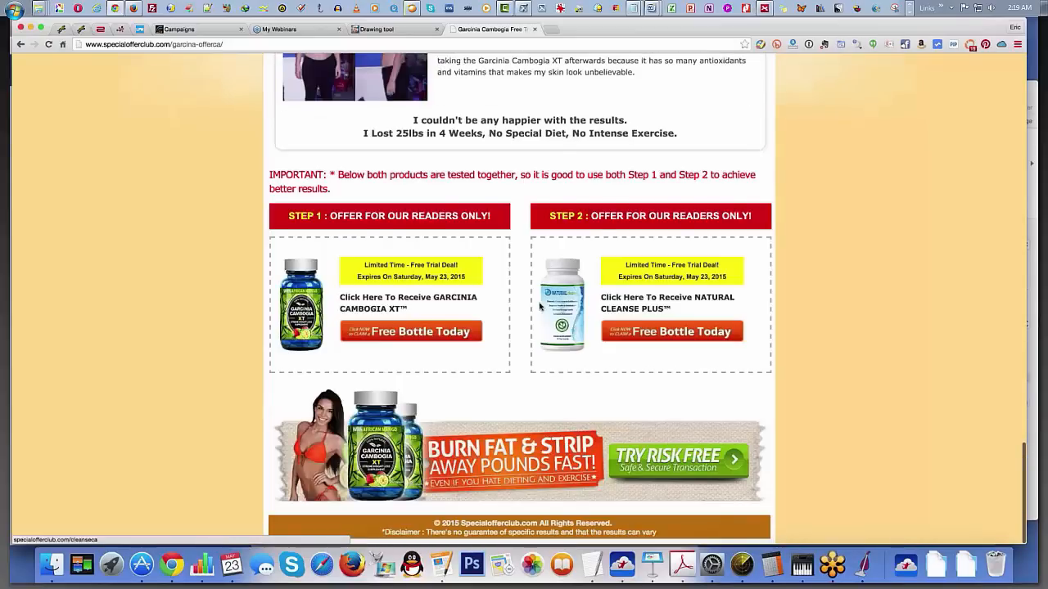
{"action": "scroll", "coordinate": [539, 305], "scroll_direction": "up", "scroll_amount": 15}
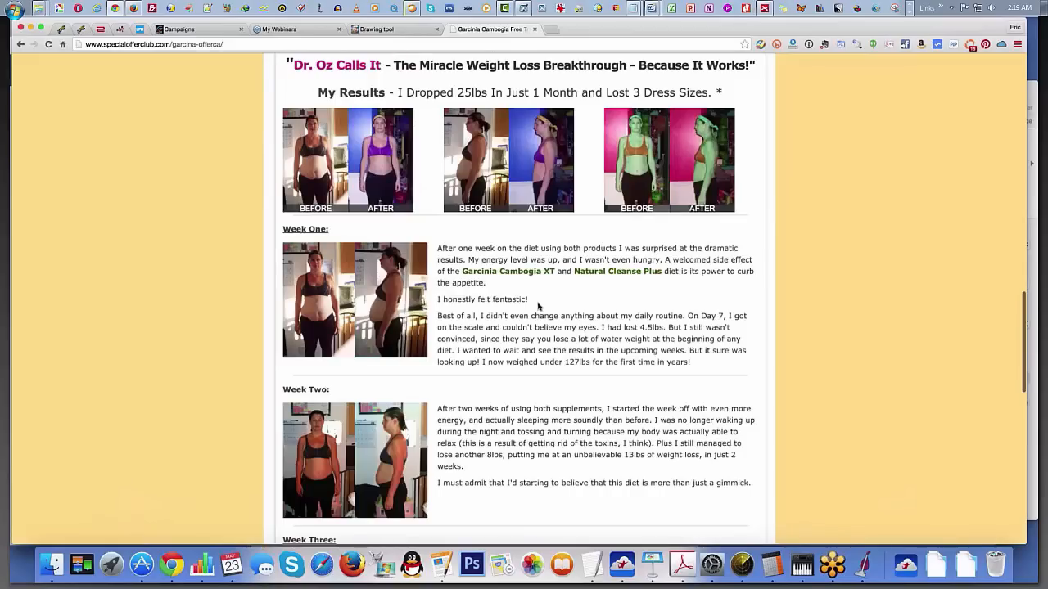
{"action": "scroll", "coordinate": [519, 306], "scroll_direction": "up", "scroll_amount": 20}
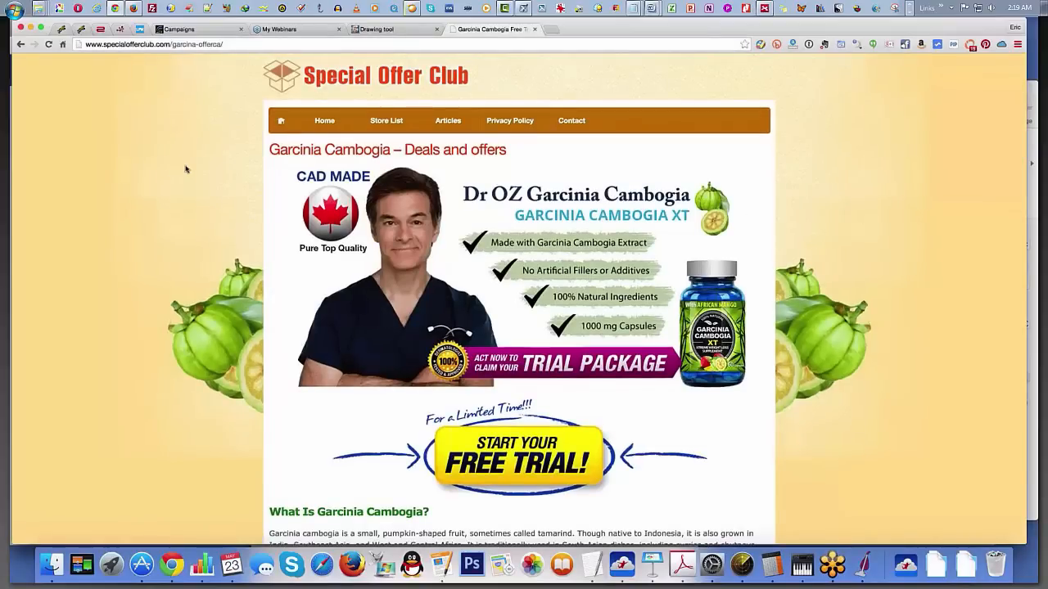
{"action": "scroll", "coordinate": [188, 123], "scroll_direction": "down", "scroll_amount": 1}
{"action": "left_click", "coordinate": [194, 45]}
{"action": "key", "text": "super+c"}
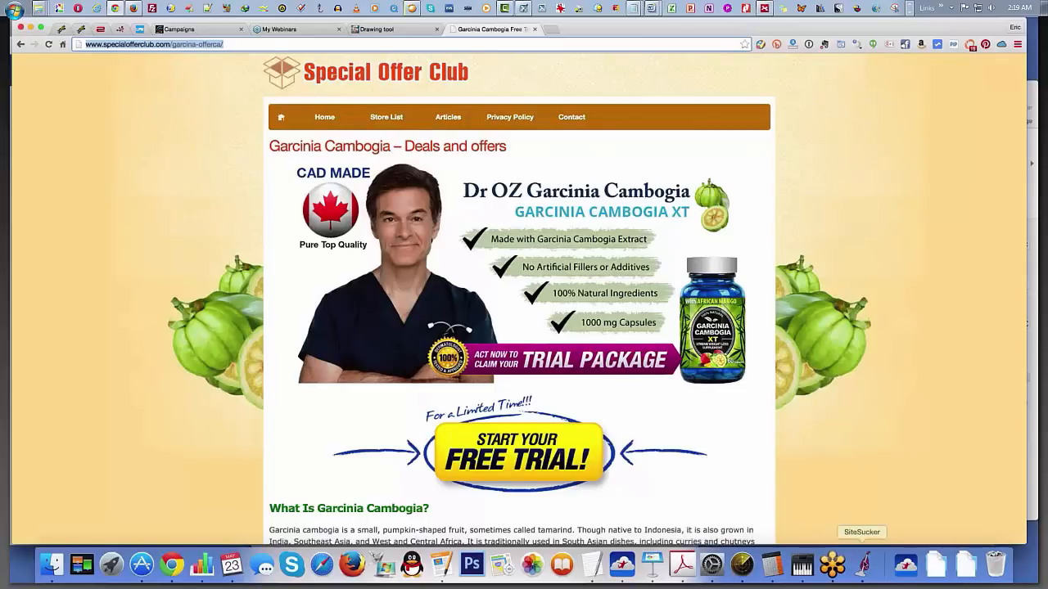
{"action": "left_click", "coordinate": [864, 565]}
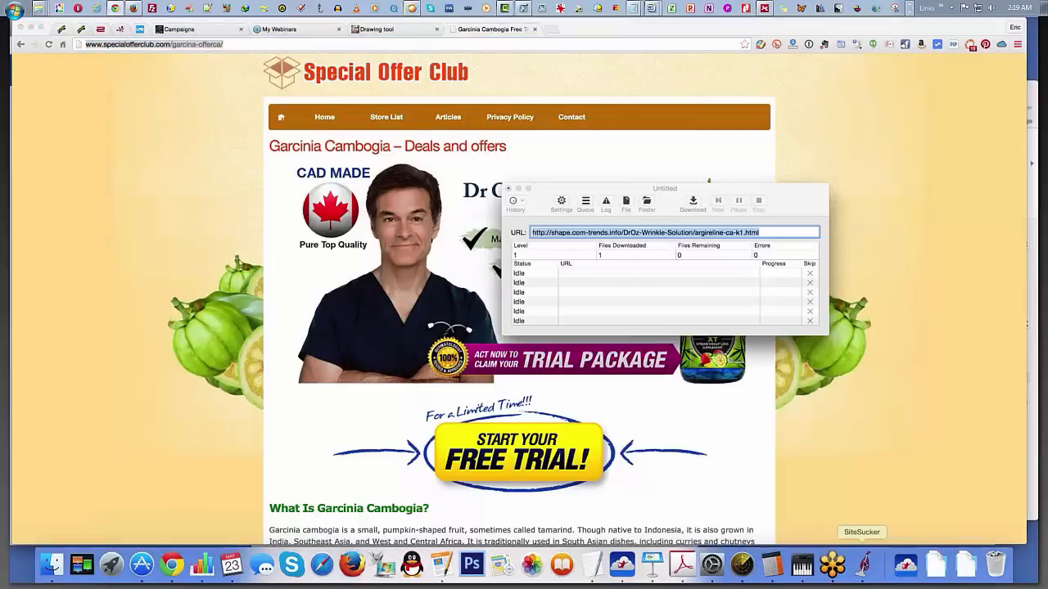
{"action": "key", "text": "super+v"}
{"action": "left_click", "coordinate": [693, 202]}
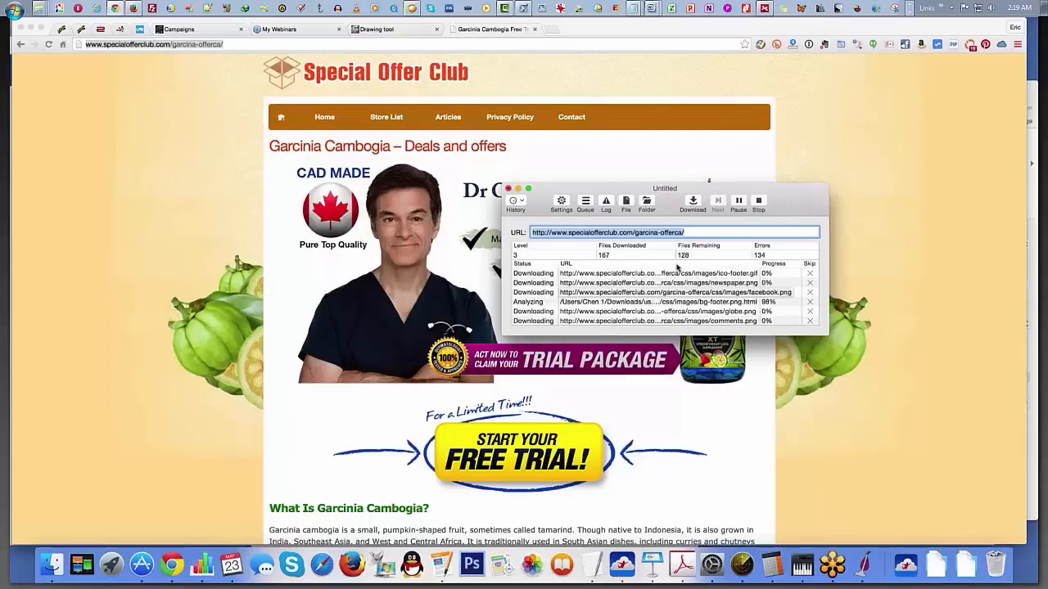
Step: Check SiteSucker's general download settings, close them without changes, and pause the site download
{"action": "left_click", "coordinate": [562, 203]}
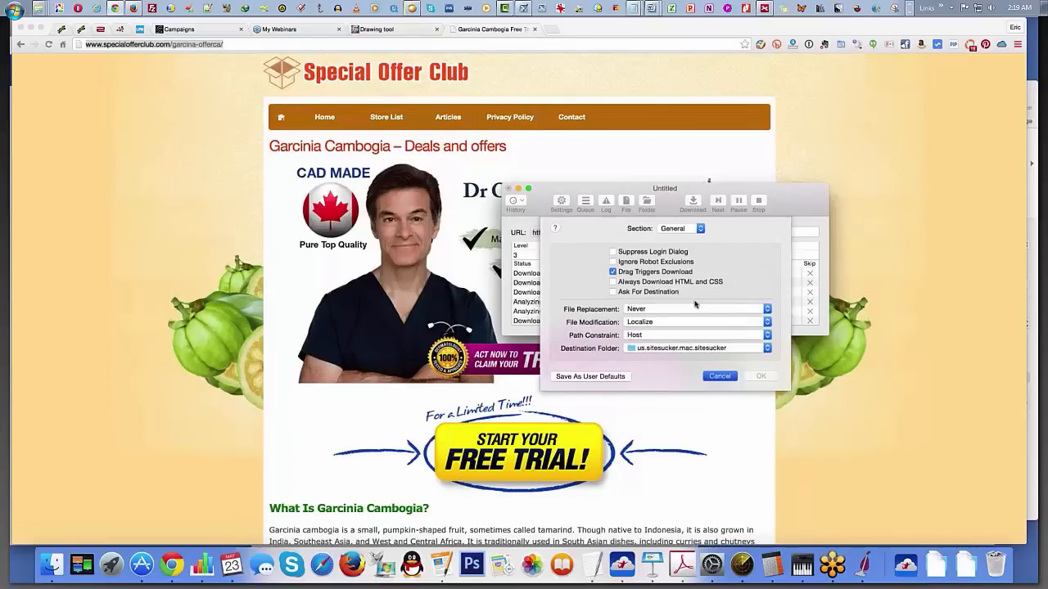
{"action": "key", "text": "Escape"}
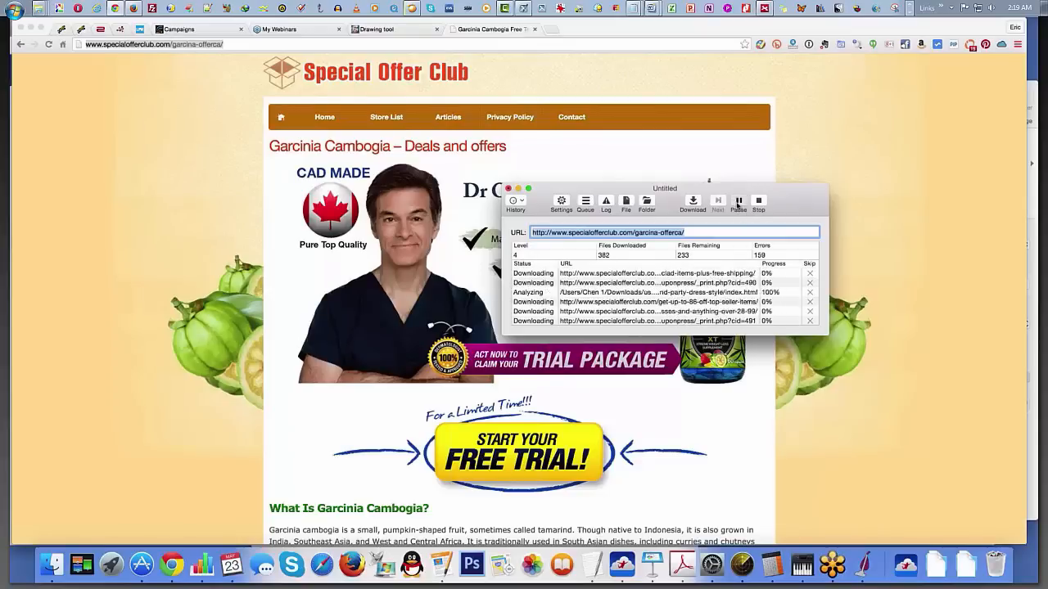
{"action": "left_click", "coordinate": [738, 202]}
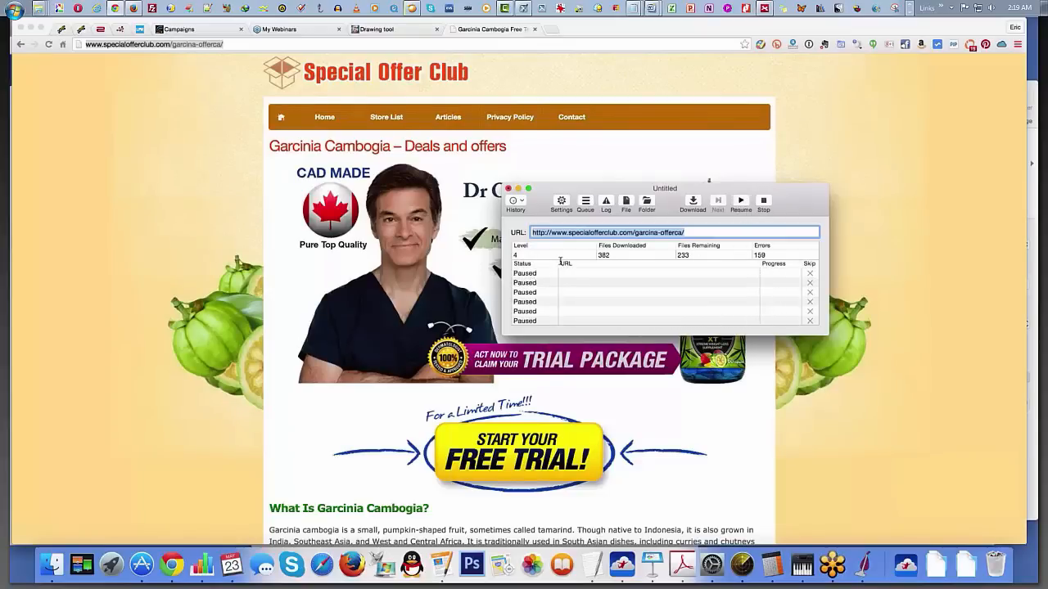
Step: Return to the browser and copy the full address of the Special Offer Club landing page
{"action": "left_click", "coordinate": [219, 219]}
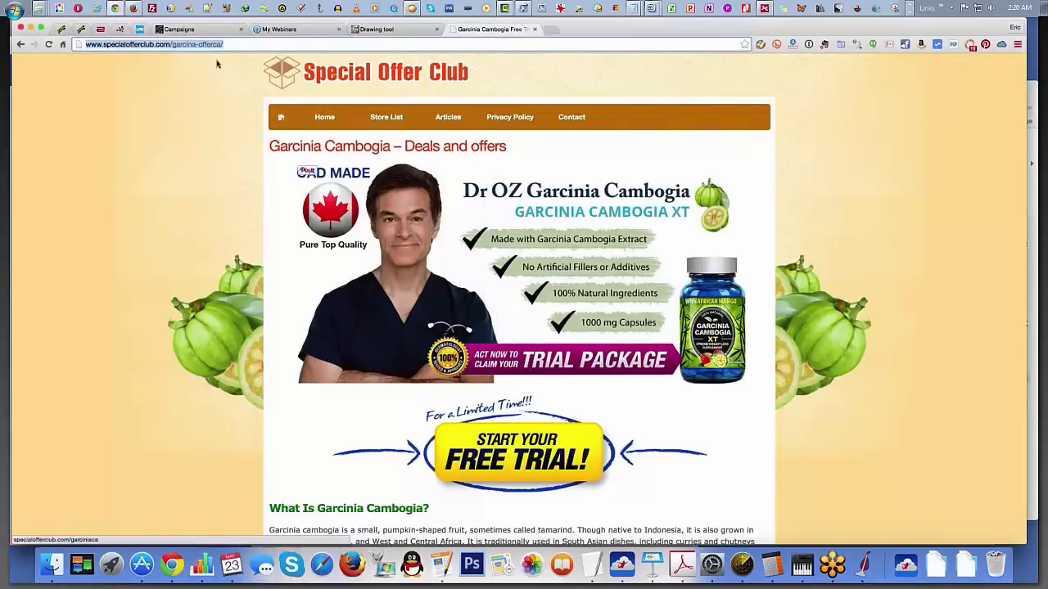
{"action": "left_click", "coordinate": [243, 44]}
{"action": "triple_click", "coordinate": [243, 44]}
{"action": "key", "text": "super+c"}
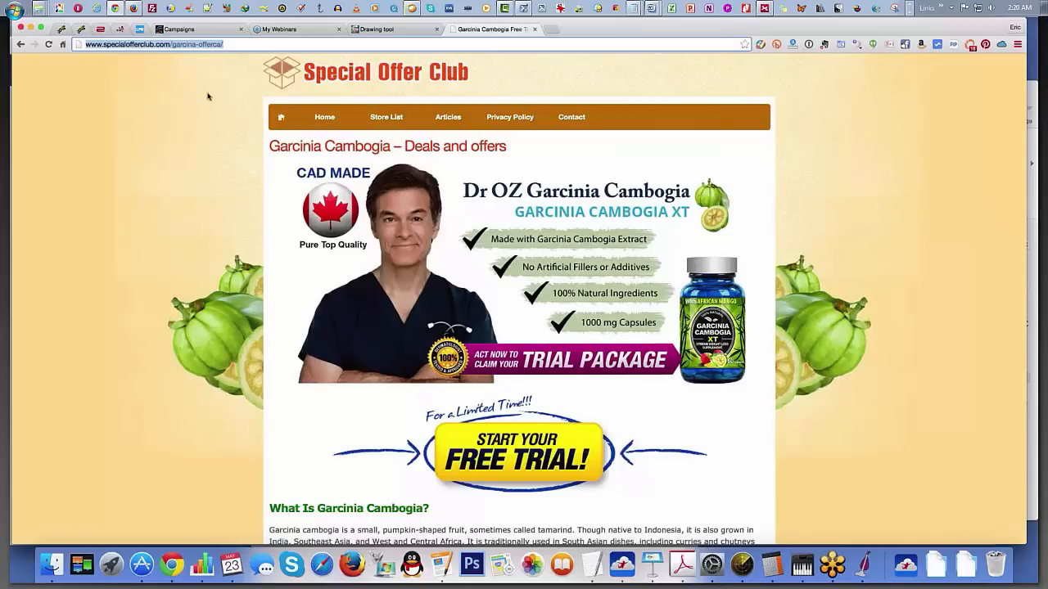
{"action": "left_click", "coordinate": [550, 29]}
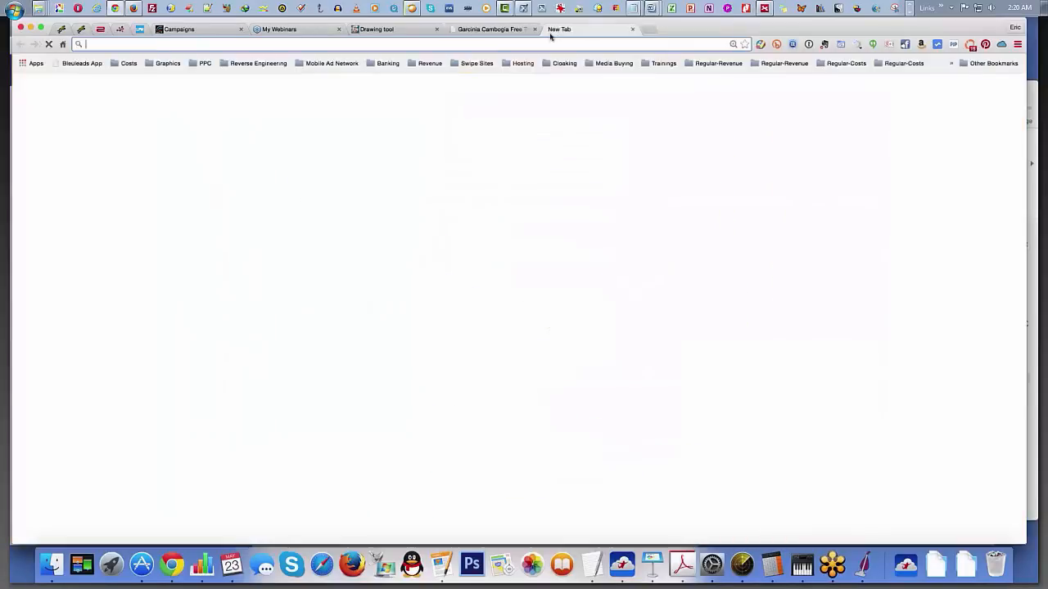
{"action": "key", "text": "super+w"}
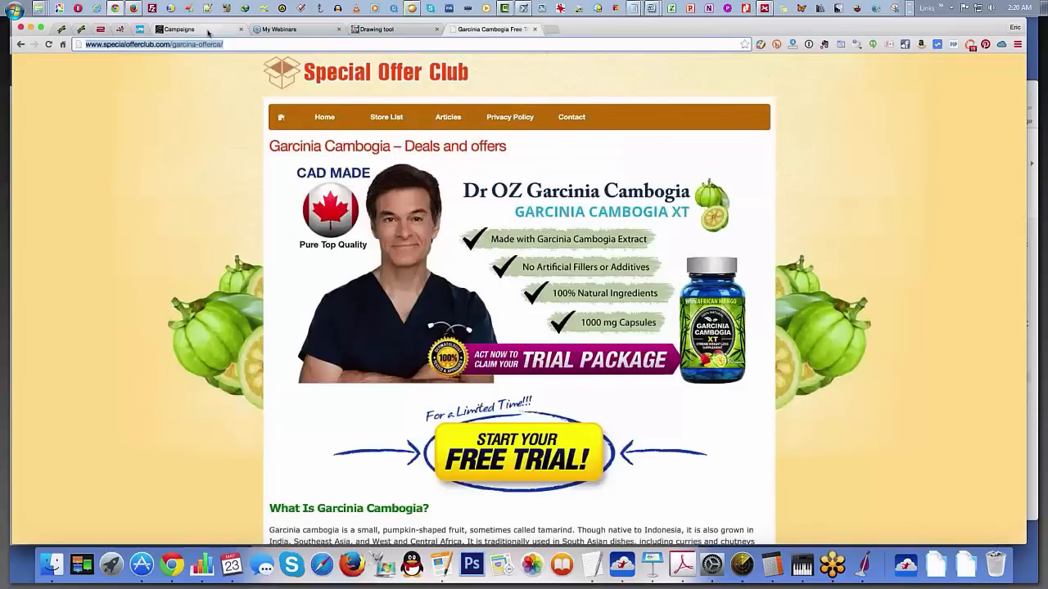
Step: Open the iMobiTrax campaign tracker and start a new campaign named Garcinia
{"action": "left_click", "coordinate": [208, 32]}
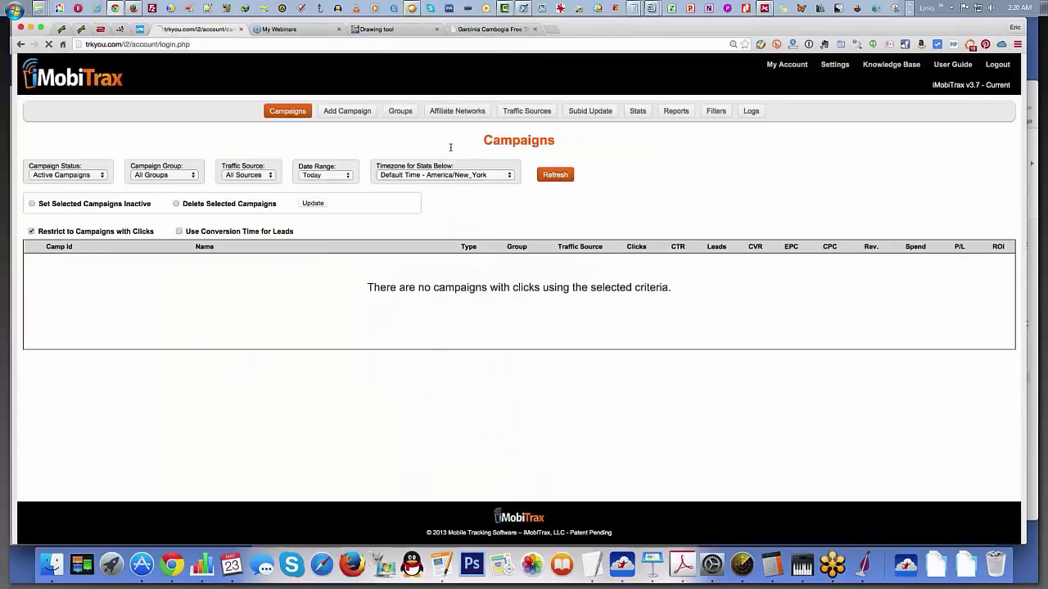
{"action": "left_click", "coordinate": [519, 175]}
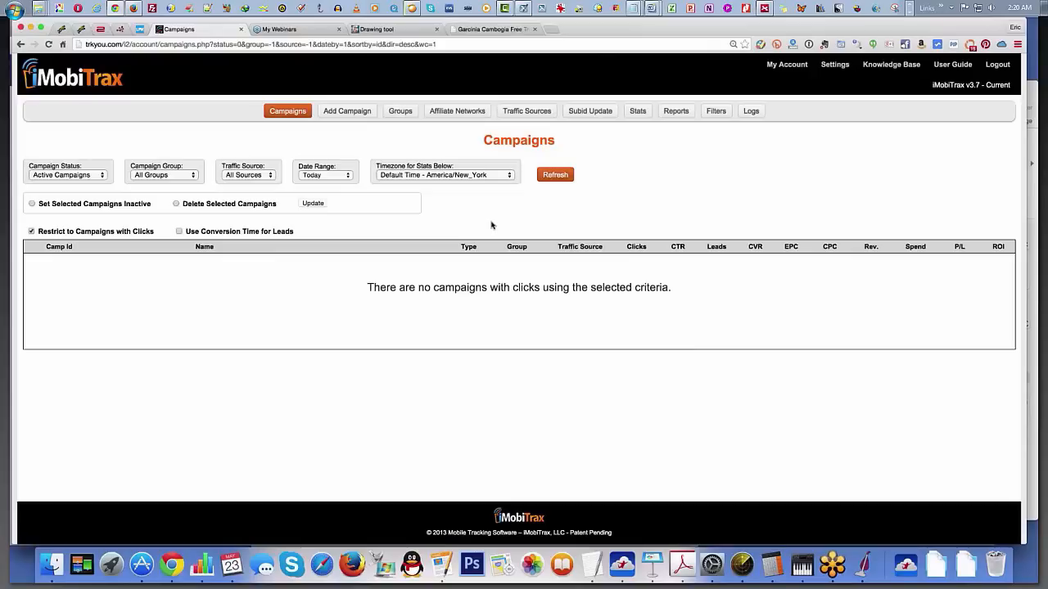
{"action": "left_click", "coordinate": [339, 129]}
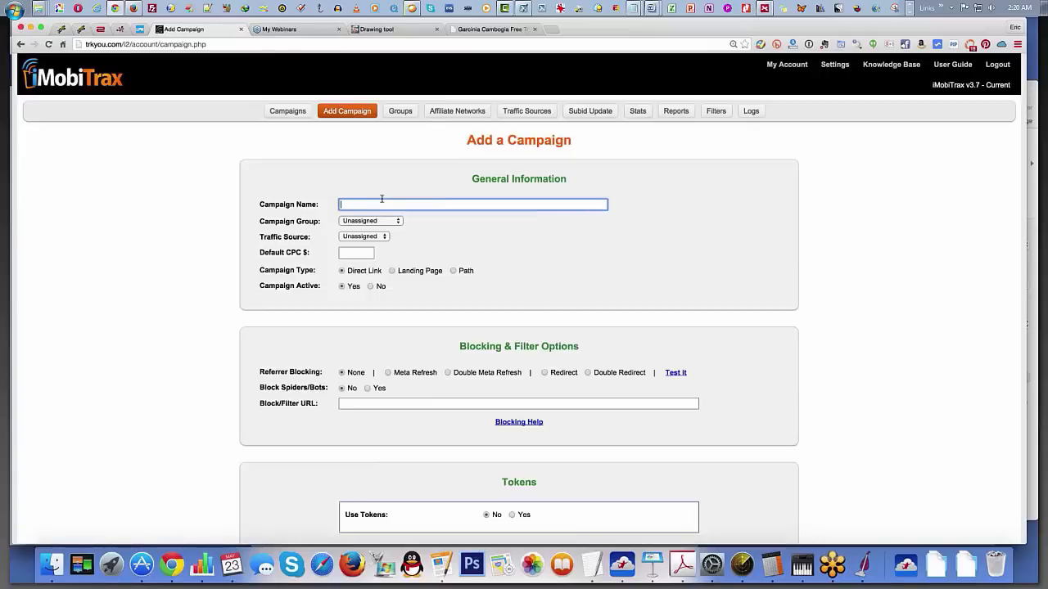
{"action": "type", "text": "Garcinia"}
{"action": "left_click", "coordinate": [394, 223]}
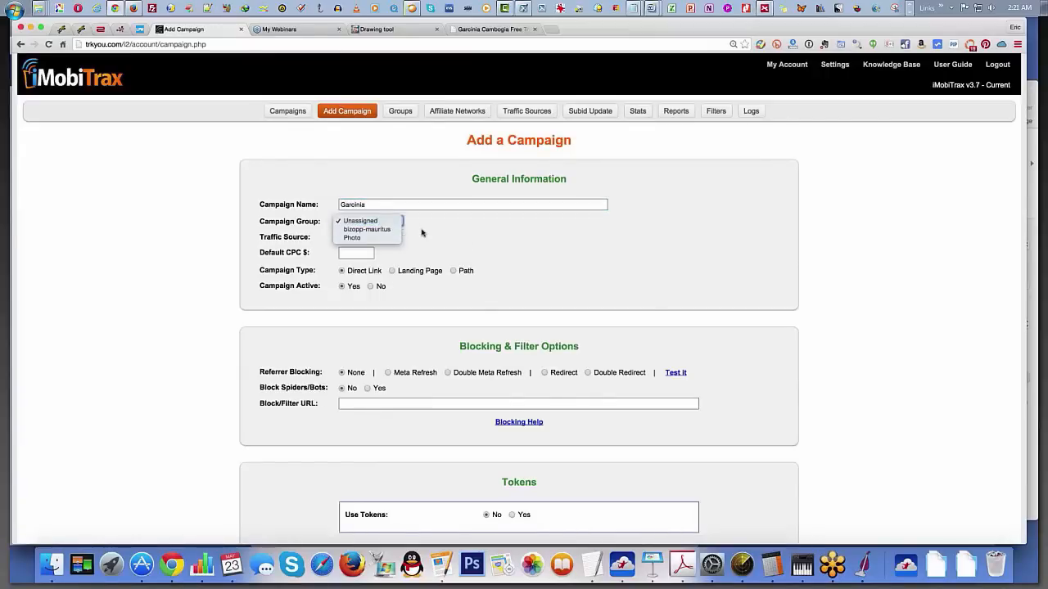
{"action": "left_click", "coordinate": [415, 235]}
{"action": "left_click", "coordinate": [379, 237]}
{"action": "left_click", "coordinate": [426, 242]}
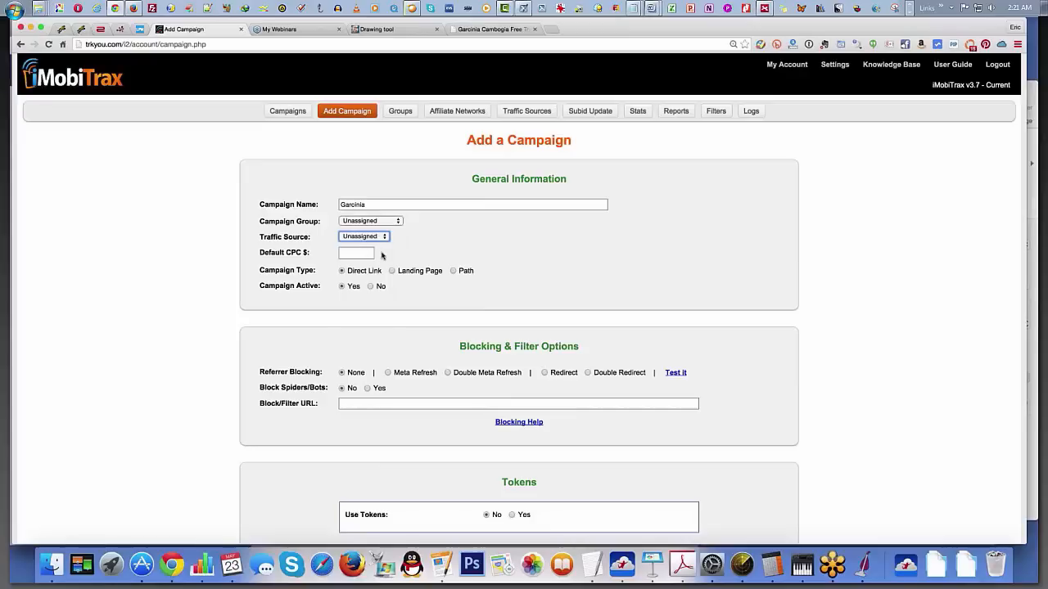
Step: Set the campaign's default CPC to $0.4 and its type to Landing Page
{"action": "scroll", "coordinate": [382, 256], "scroll_direction": "down", "scroll_amount": 1}
{"action": "left_click", "coordinate": [372, 220]}
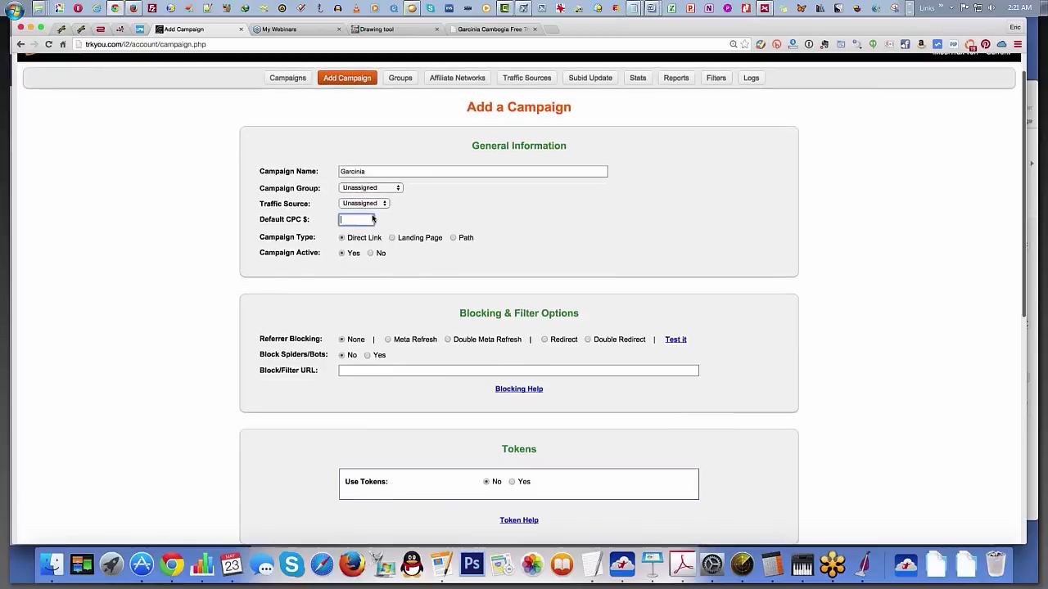
{"action": "type", "text": "0."}
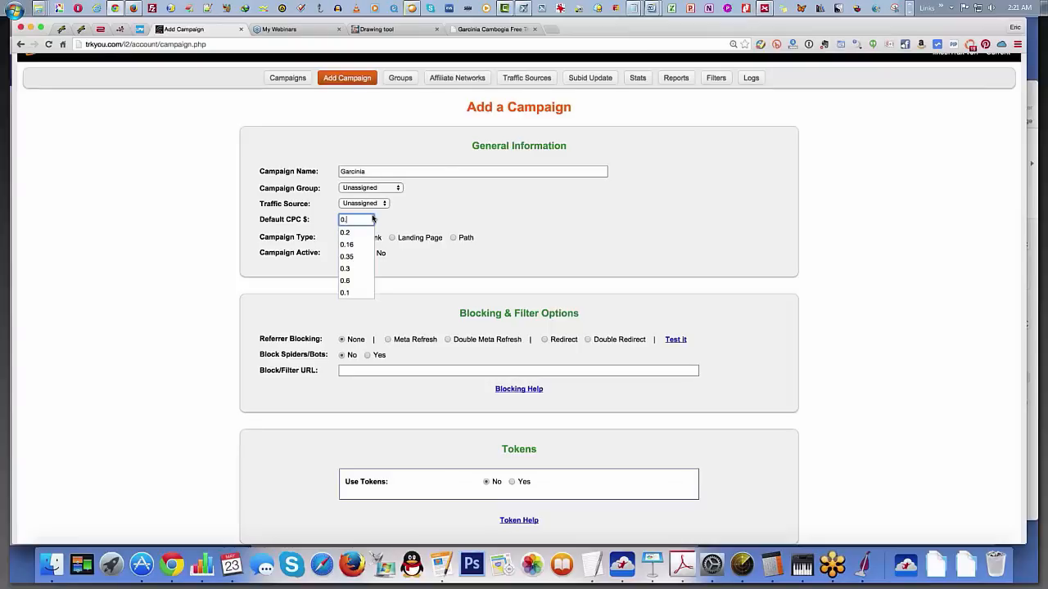
{"action": "type", "text": "4"}
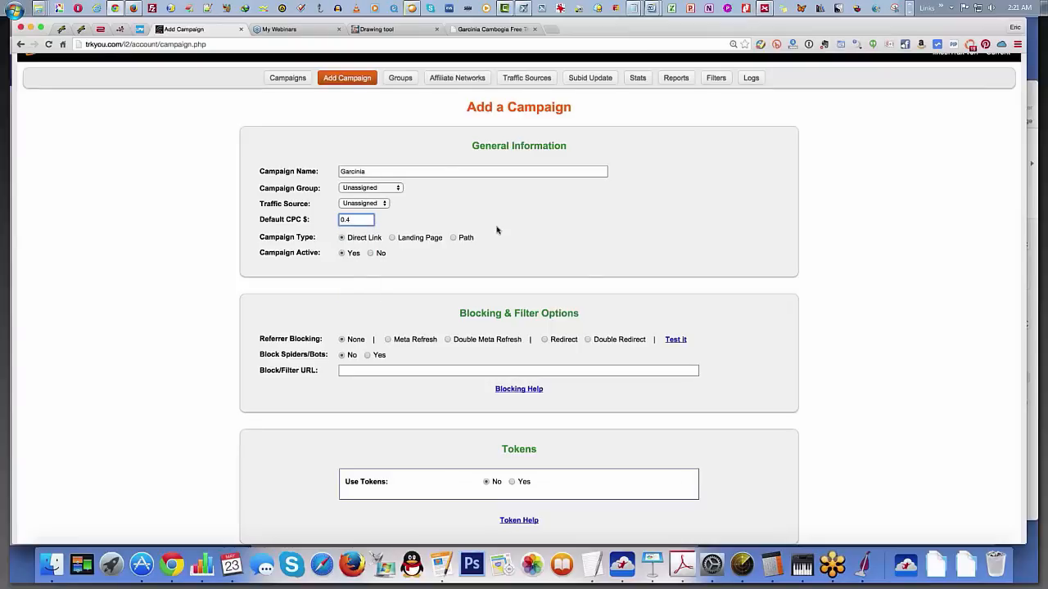
{"action": "left_click", "coordinate": [419, 238]}
Step: Set the campaign's referrer blocking to Meta Refresh
{"action": "scroll", "coordinate": [420, 276], "scroll_direction": "down", "scroll_amount": 1}
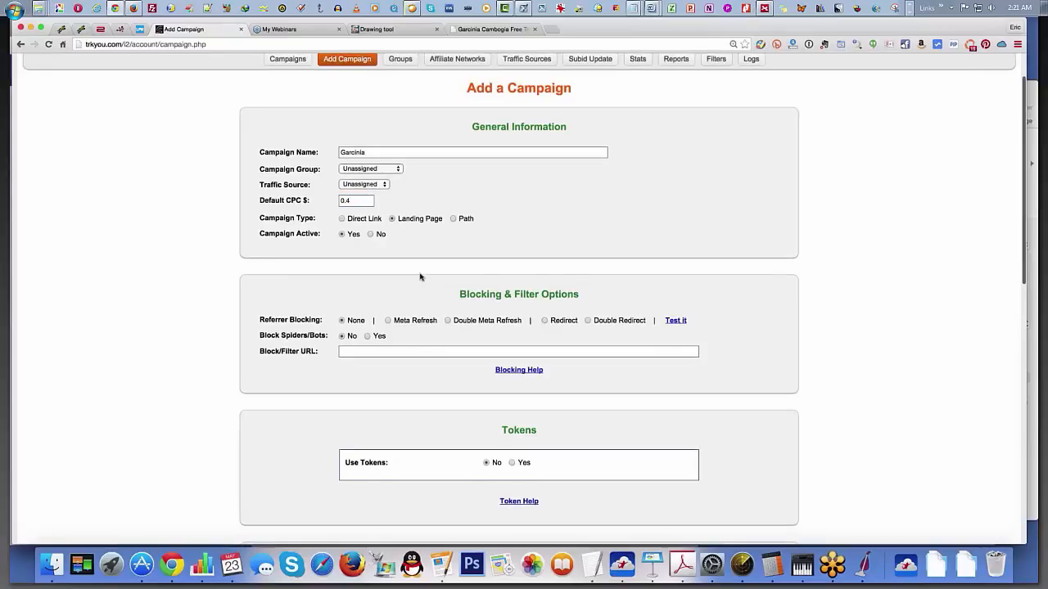
{"action": "scroll", "coordinate": [420, 277], "scroll_direction": "down", "scroll_amount": 5}
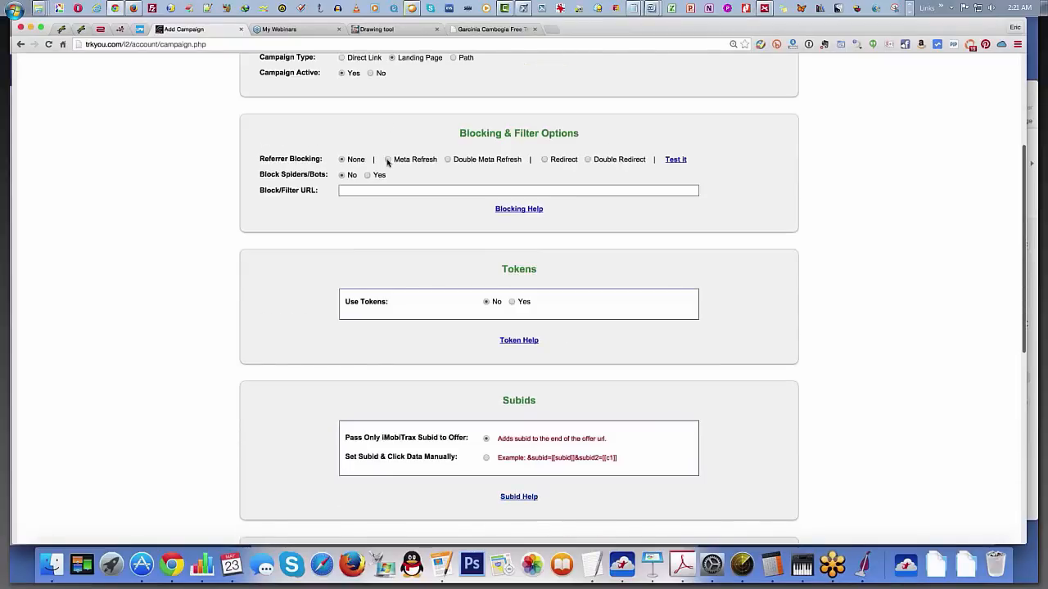
{"action": "left_click", "coordinate": [387, 159]}
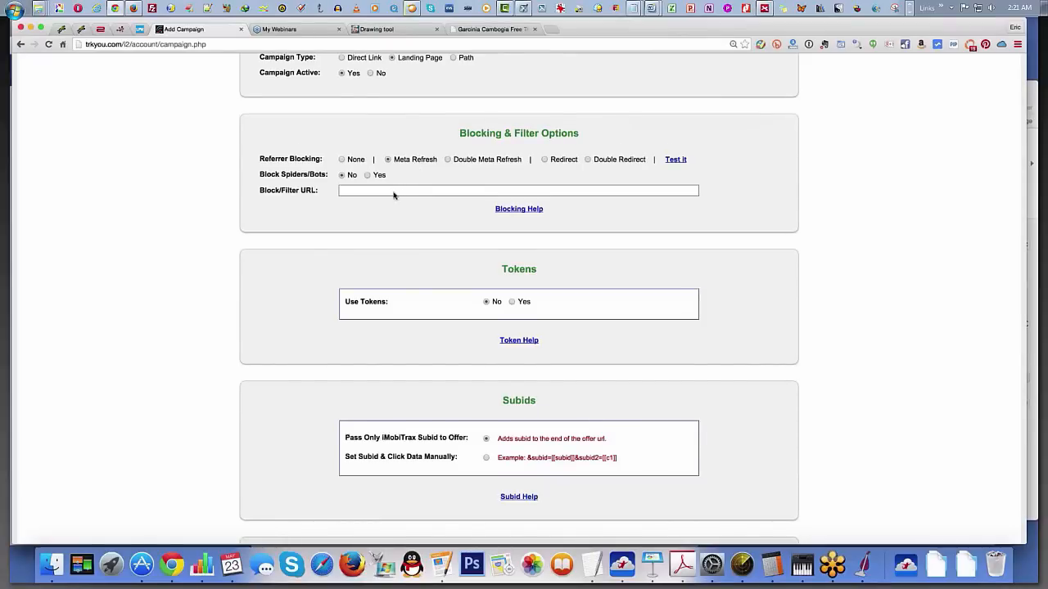
Step: Look over the remaining campaign options and set the traffic source to Facebook
{"action": "scroll", "coordinate": [392, 194], "scroll_direction": "down", "scroll_amount": 3}
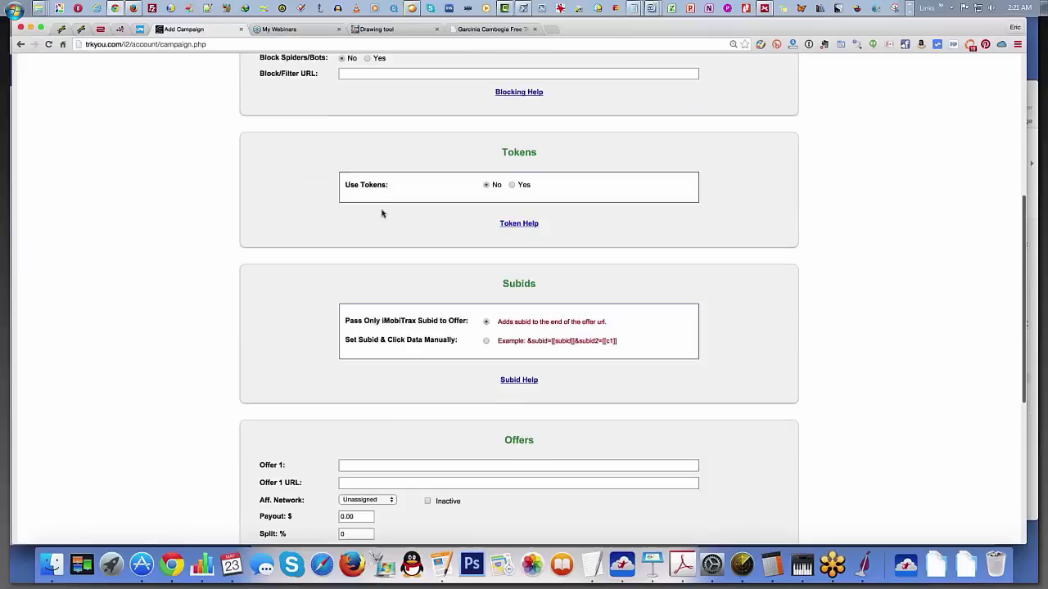
{"action": "scroll", "coordinate": [390, 215], "scroll_direction": "down", "scroll_amount": 2}
{"action": "scroll", "coordinate": [469, 203], "scroll_direction": "up", "scroll_amount": 4}
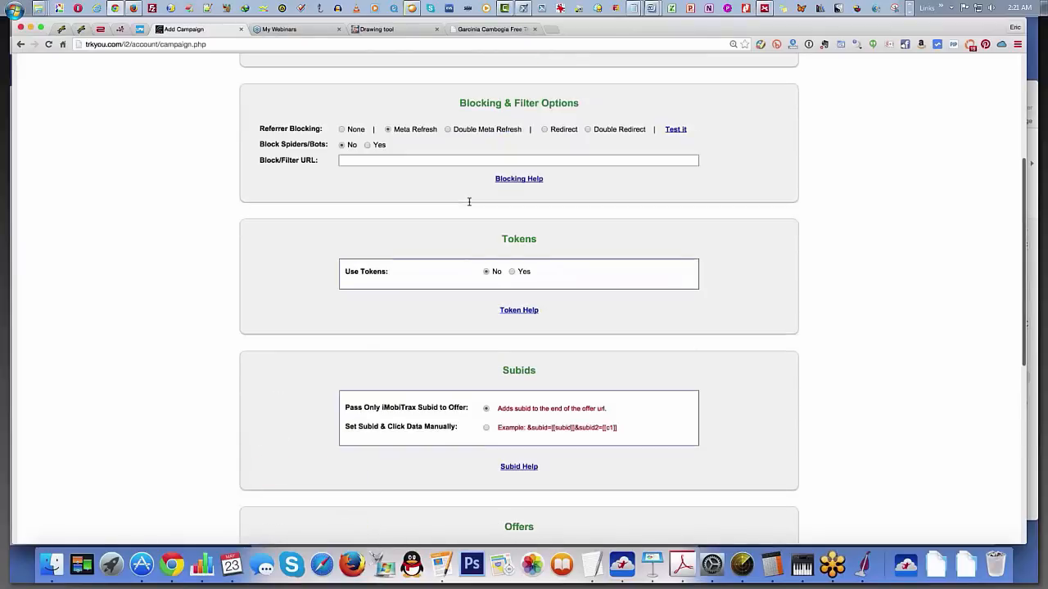
{"action": "scroll", "coordinate": [469, 203], "scroll_direction": "up", "scroll_amount": 5}
{"action": "left_click", "coordinate": [364, 237]}
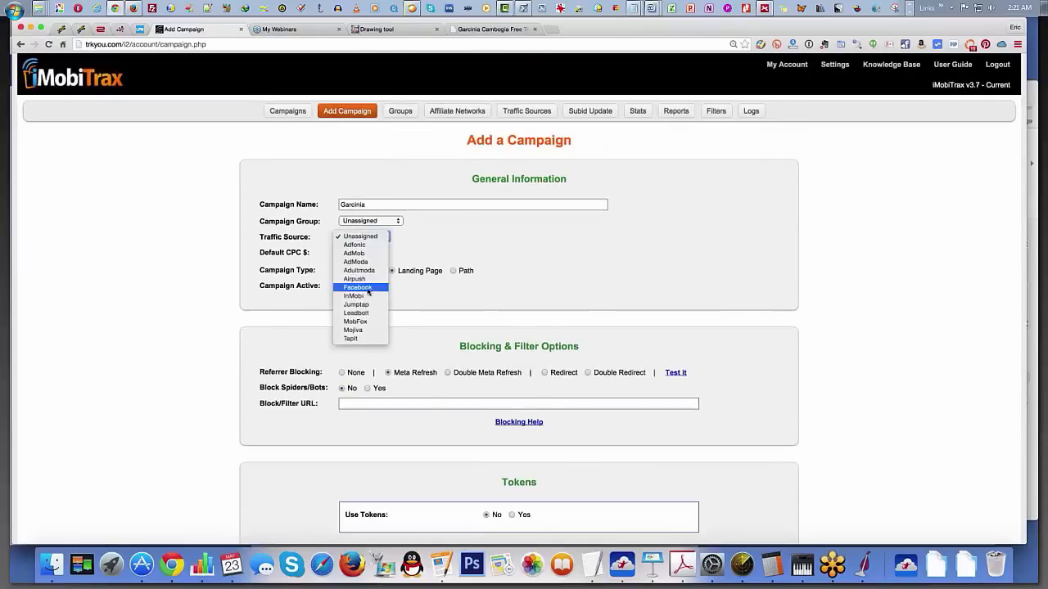
{"action": "left_click", "coordinate": [357, 287]}
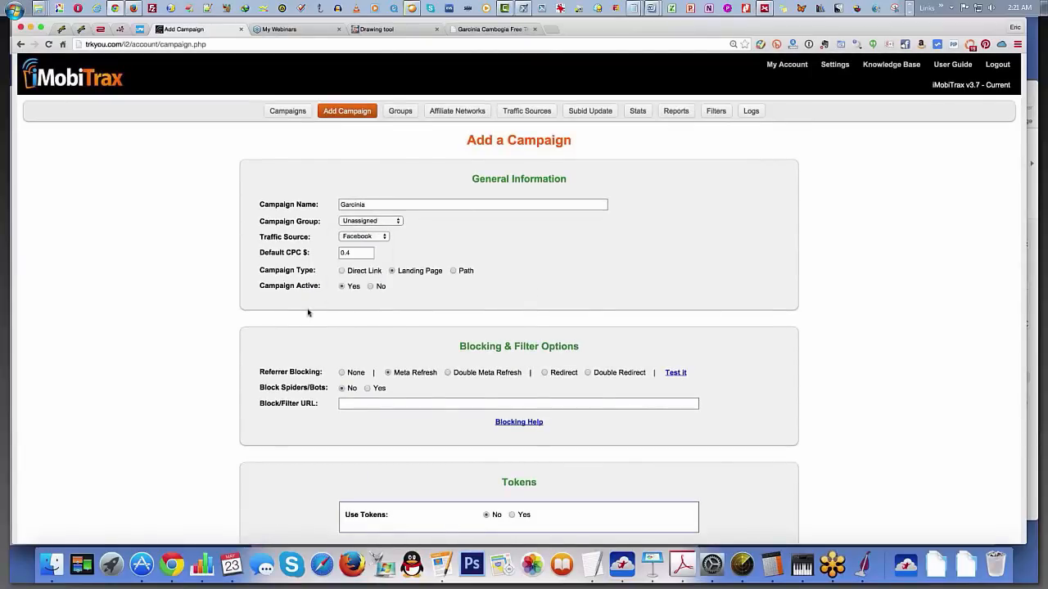
{"action": "scroll", "coordinate": [308, 312], "scroll_direction": "down", "scroll_amount": 8}
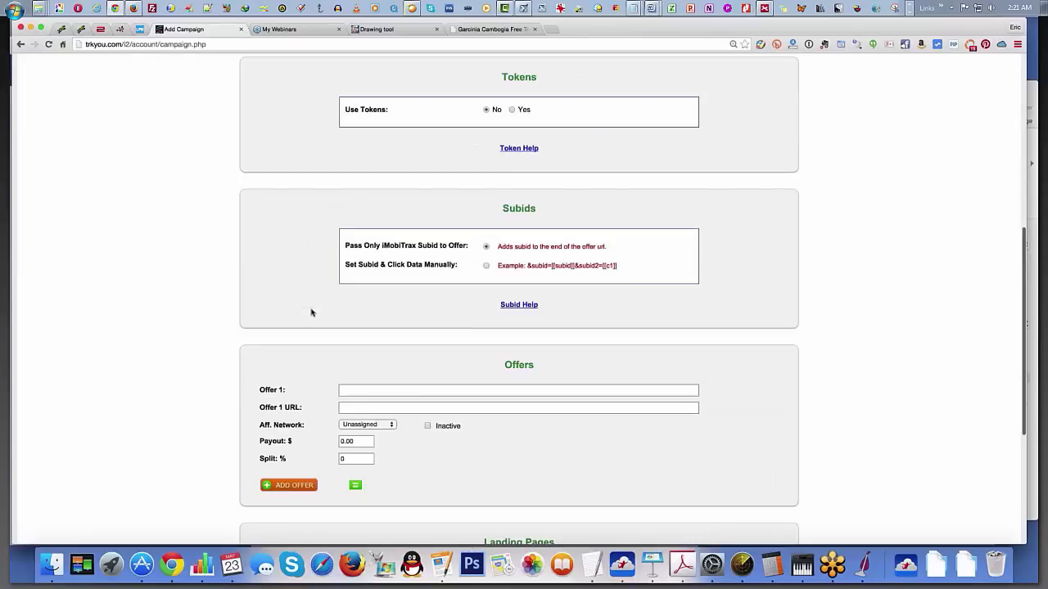
{"action": "scroll", "coordinate": [311, 313], "scroll_direction": "down", "scroll_amount": 4}
{"action": "left_click", "coordinate": [494, 381]}
{"action": "key", "text": "super+v"}
{"action": "key", "text": "shift+Tab"}
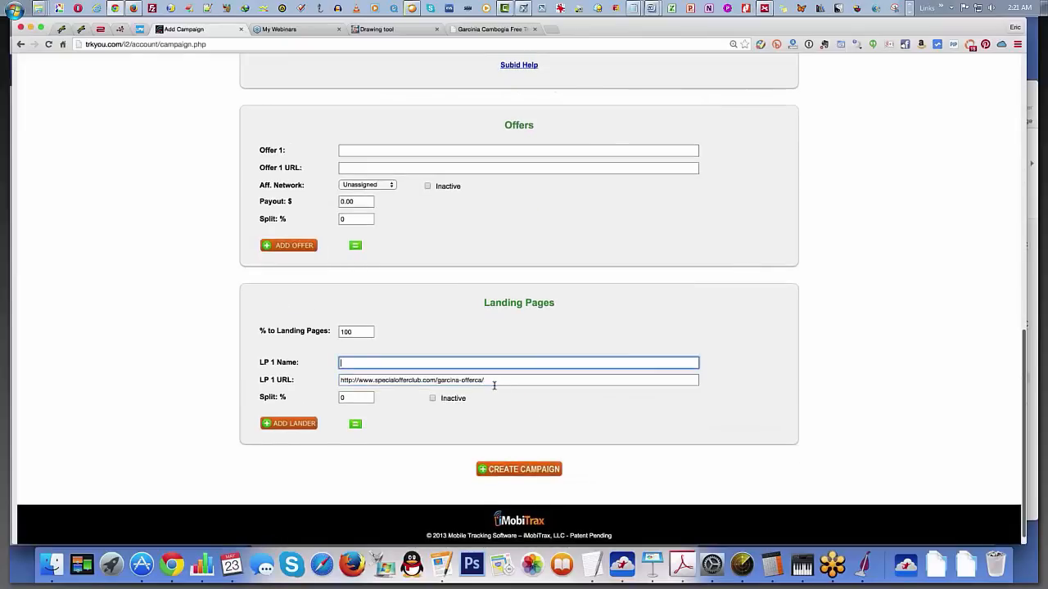
{"action": "type", "text": "LP1"}
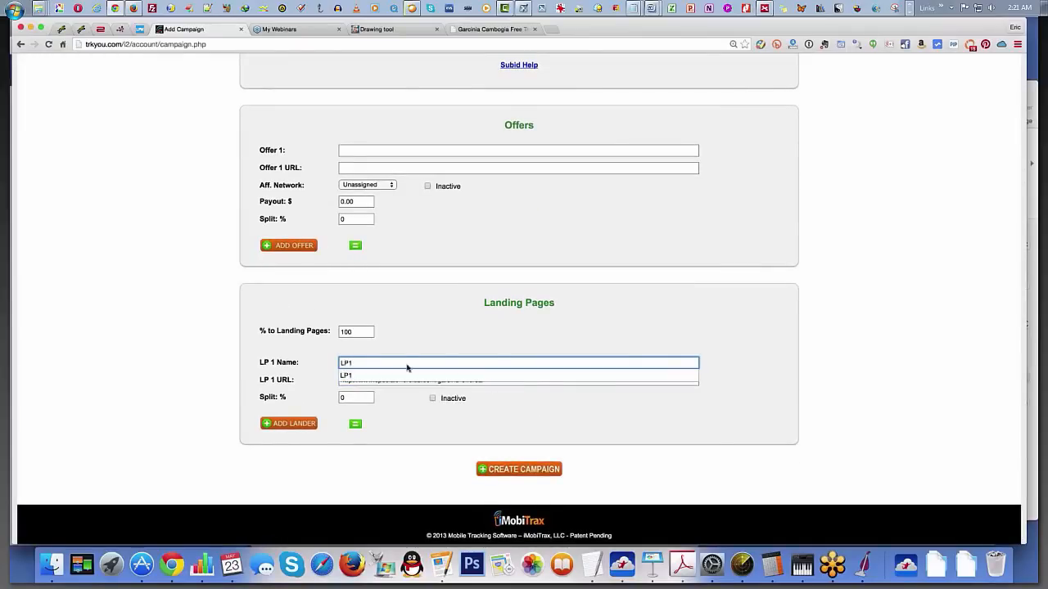
{"action": "left_click", "coordinate": [210, 352]}
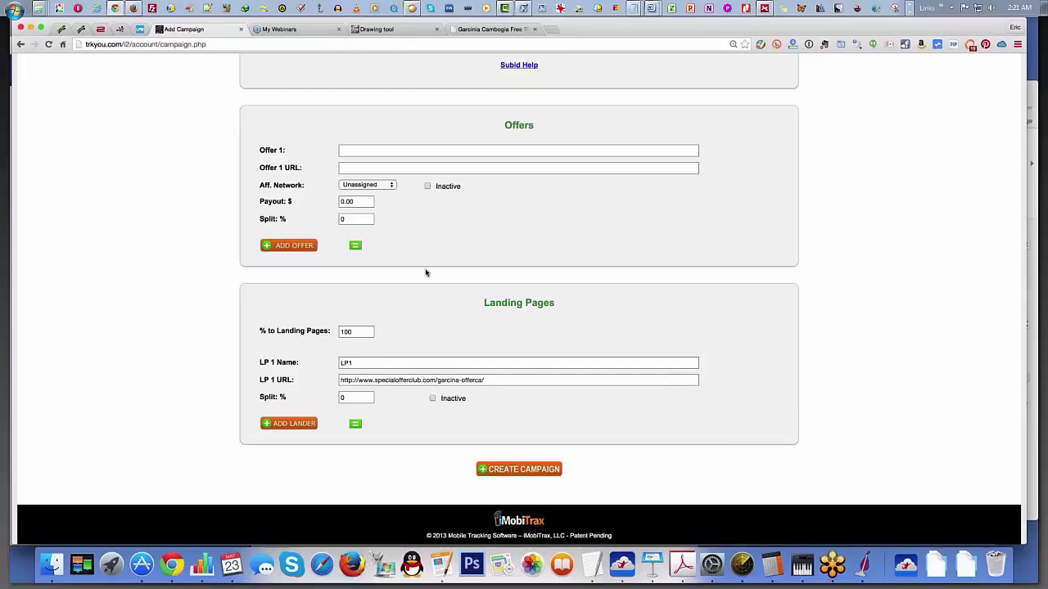
{"action": "left_click", "coordinate": [362, 149]}
{"action": "type", "text": "Offer"}
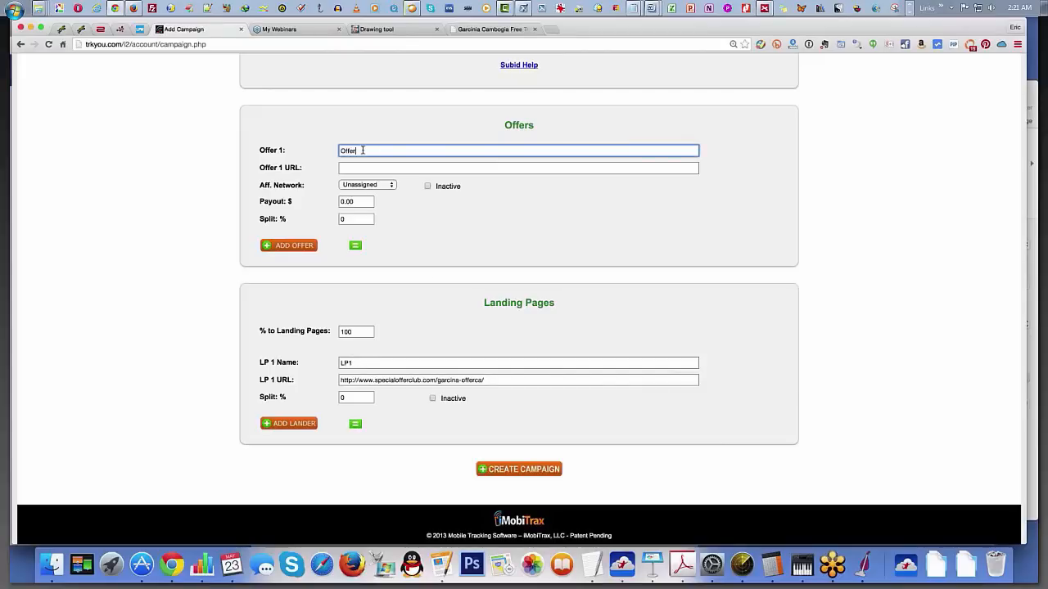
{"action": "key", "text": "Tab"}
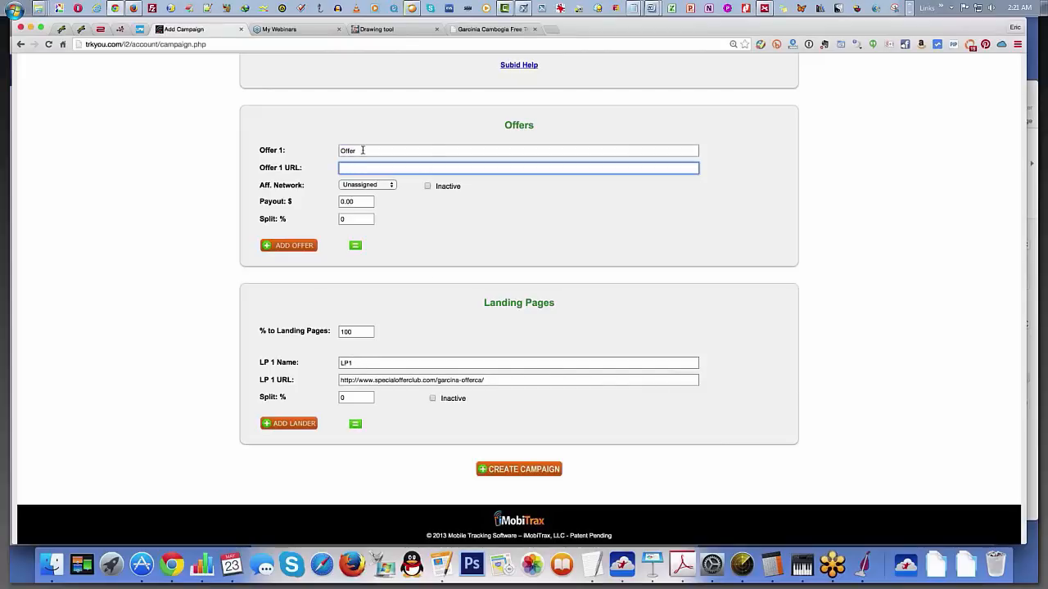
{"action": "type", "text": "http://"}
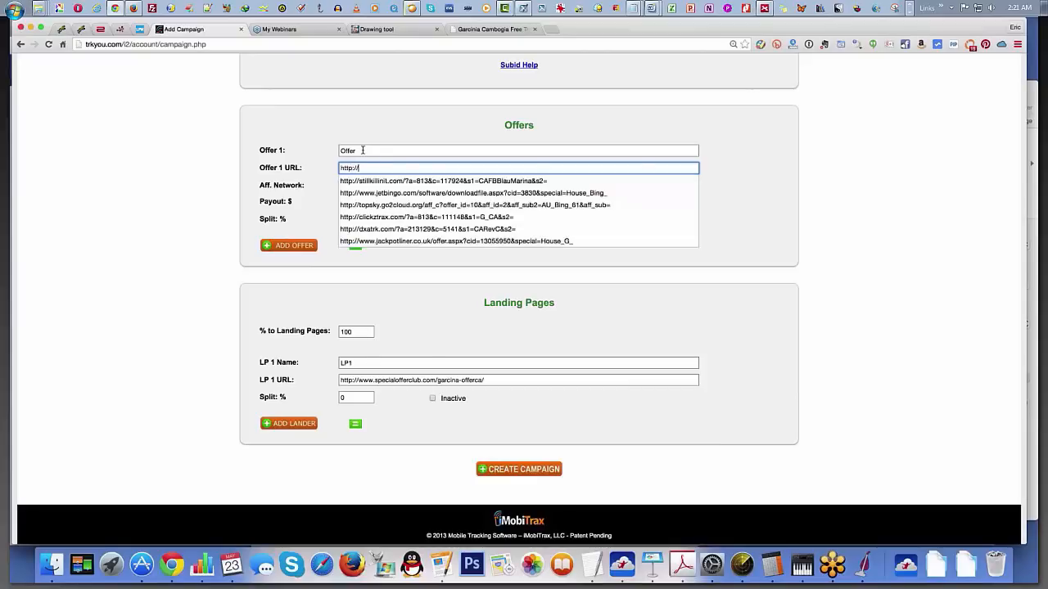
{"action": "type", "text": "good.com"}
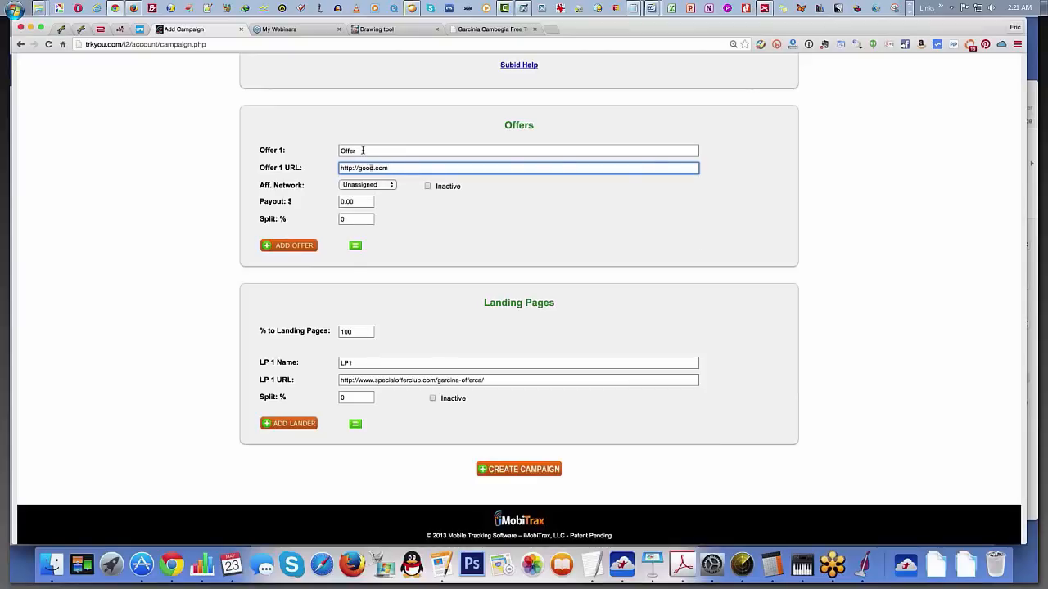
{"action": "type", "text": "le"}
Step: Set the first offer's payout to $40 and its split to 100%
{"action": "left_click", "coordinate": [361, 218]}
{"action": "double_click", "coordinate": [357, 201]}
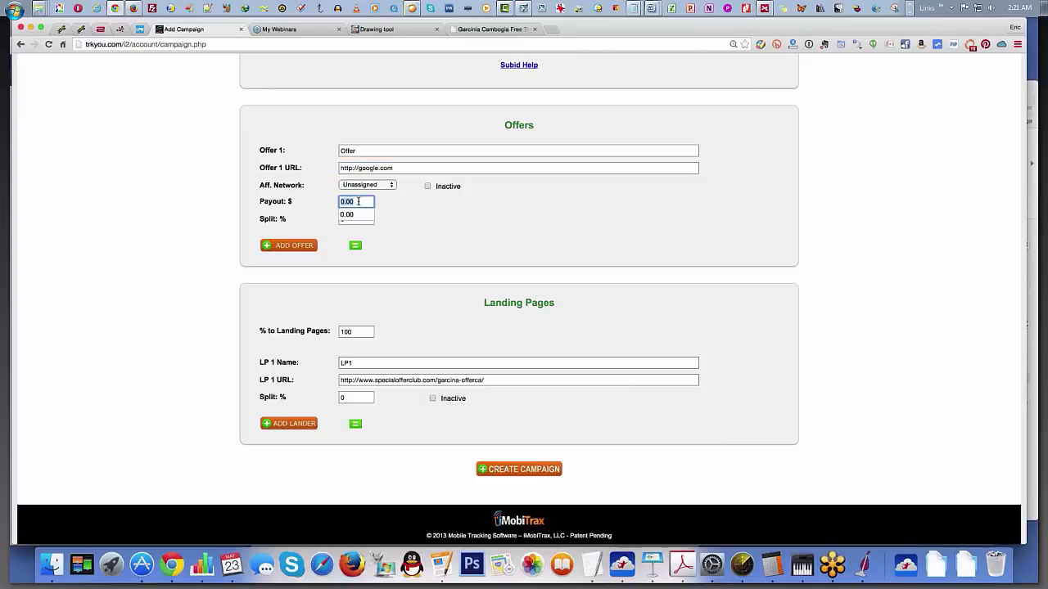
{"action": "type", "text": "40"}
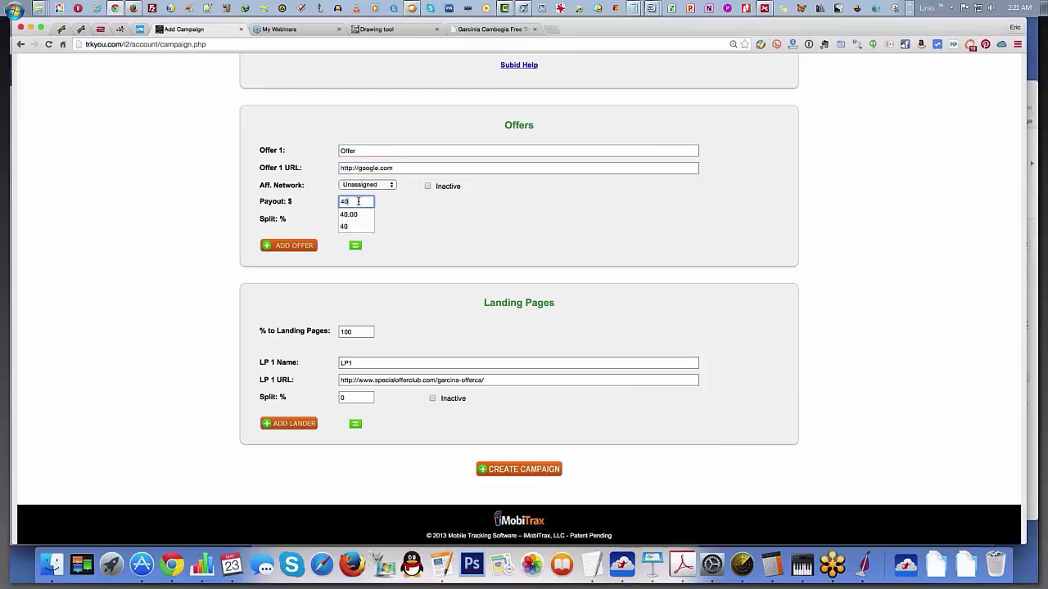
{"action": "left_click", "coordinate": [353, 253]}
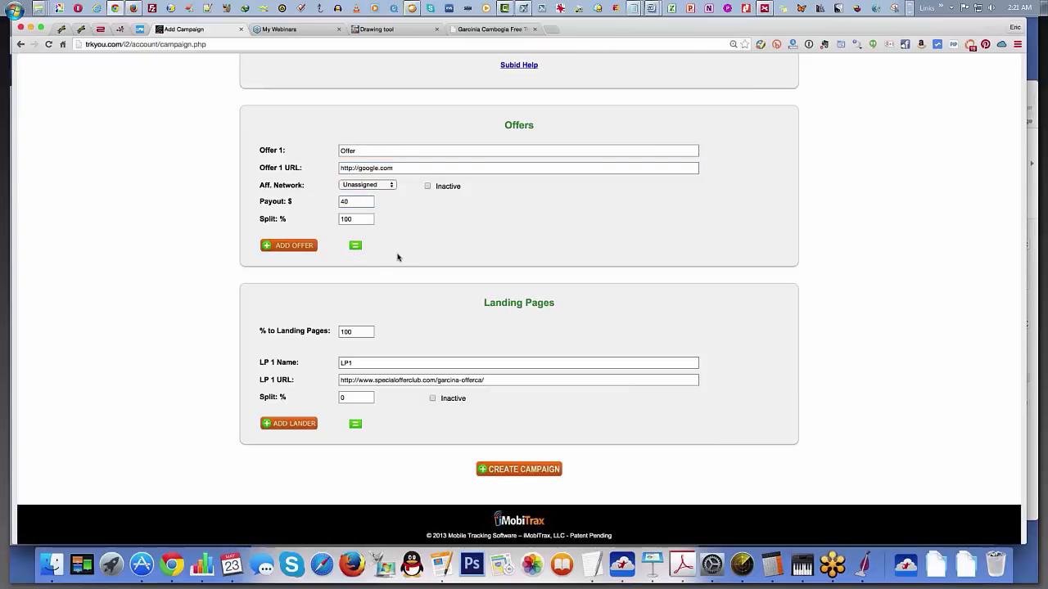
Step: Set the landing page's split to 100% and create the Garcinia campaign
{"action": "scroll", "coordinate": [385, 325], "scroll_direction": "down", "scroll_amount": 1}
{"action": "scroll", "coordinate": [385, 326], "scroll_direction": "down", "scroll_amount": 1}
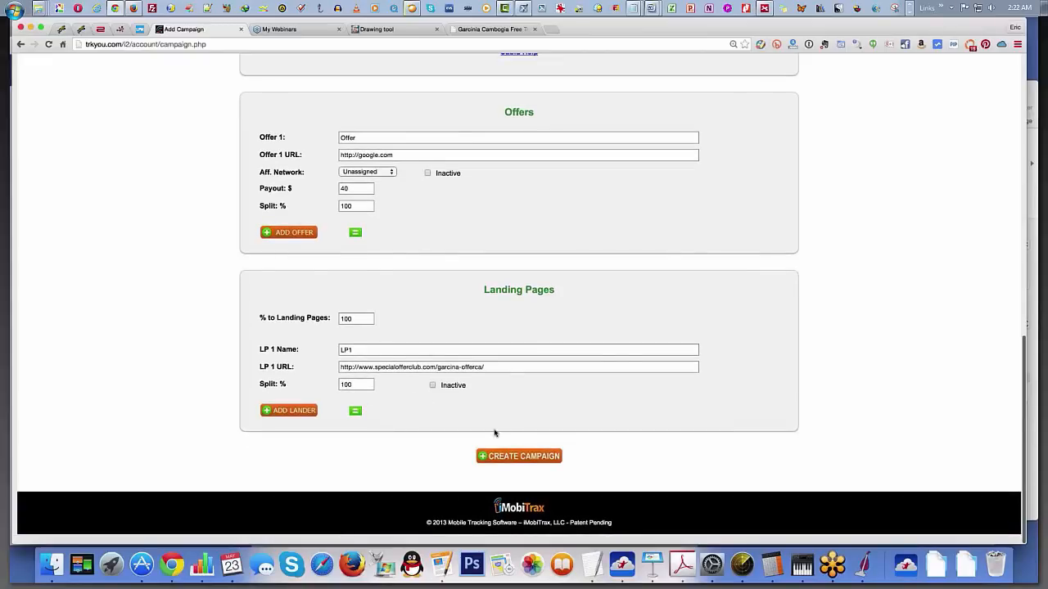
{"action": "left_click", "coordinate": [509, 455]}
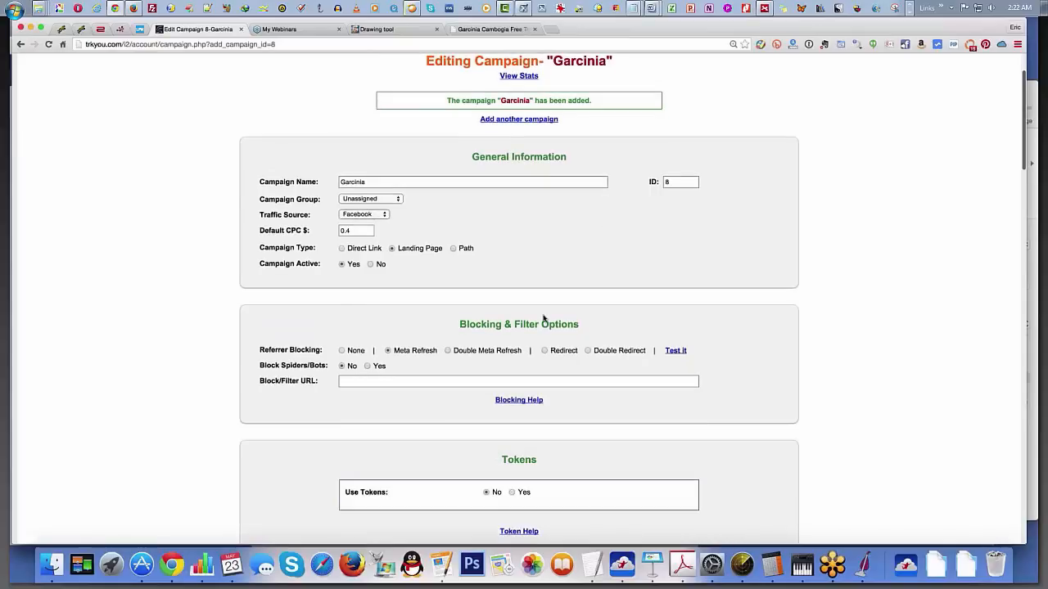
Step: Name the campaign's first redirect rule Geo Redirect
{"action": "scroll", "coordinate": [544, 319], "scroll_direction": "down", "scroll_amount": 3}
{"action": "scroll", "coordinate": [543, 318], "scroll_direction": "down", "scroll_amount": 7}
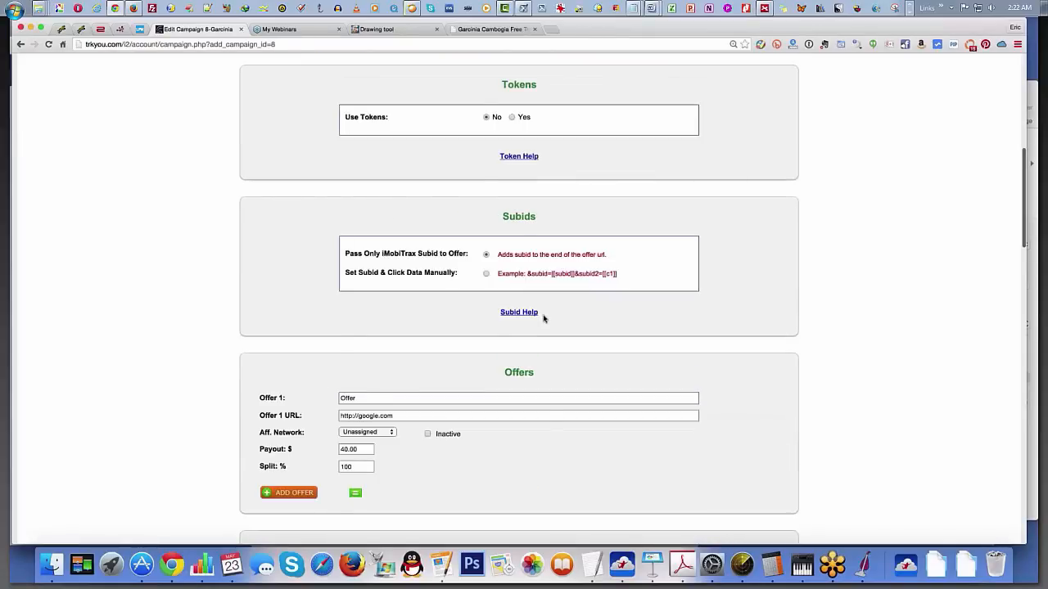
{"action": "scroll", "coordinate": [543, 318], "scroll_direction": "down", "scroll_amount": 13}
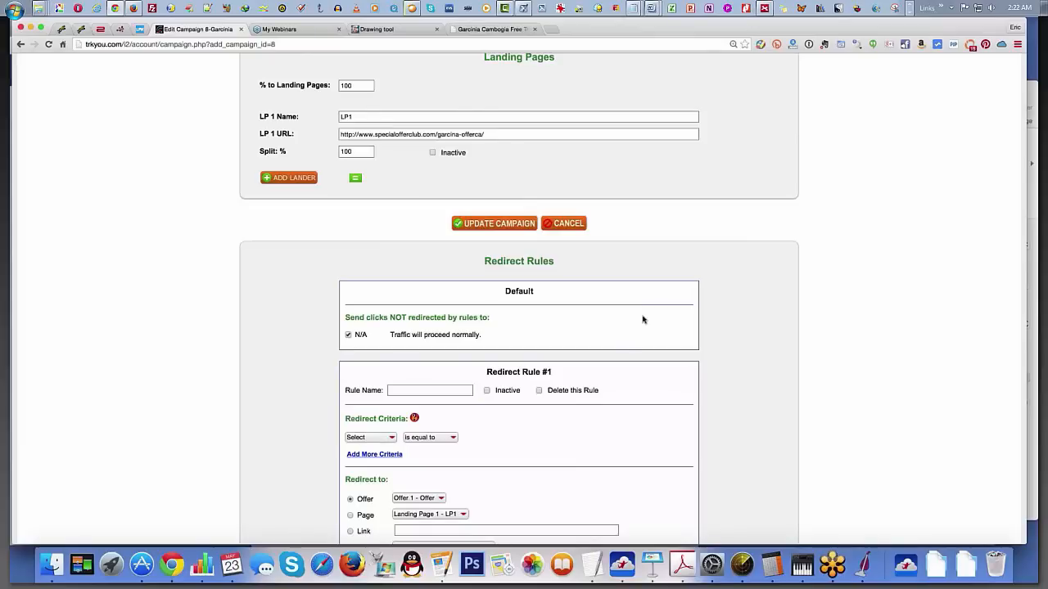
{"action": "scroll", "coordinate": [624, 349], "scroll_direction": "down", "scroll_amount": 1}
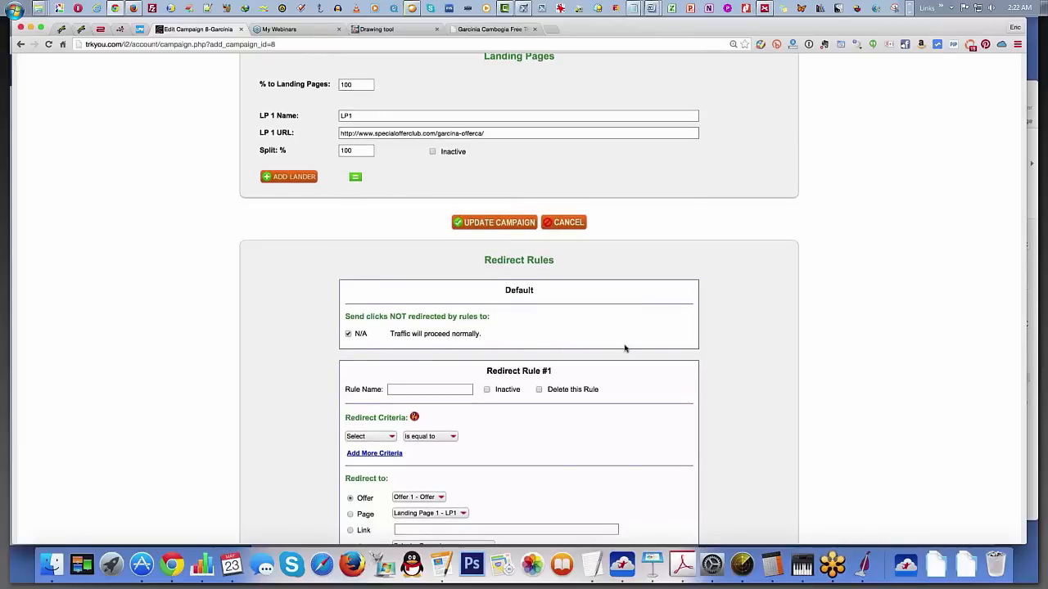
{"action": "scroll", "coordinate": [624, 349], "scroll_direction": "down", "scroll_amount": 3}
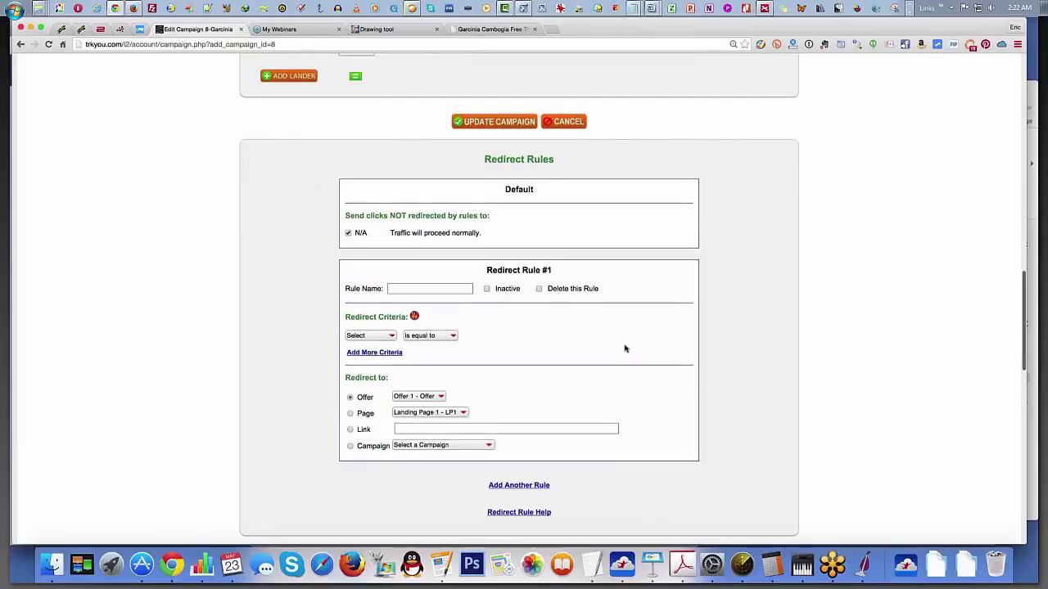
{"action": "scroll", "coordinate": [625, 349], "scroll_direction": "down", "scroll_amount": 1}
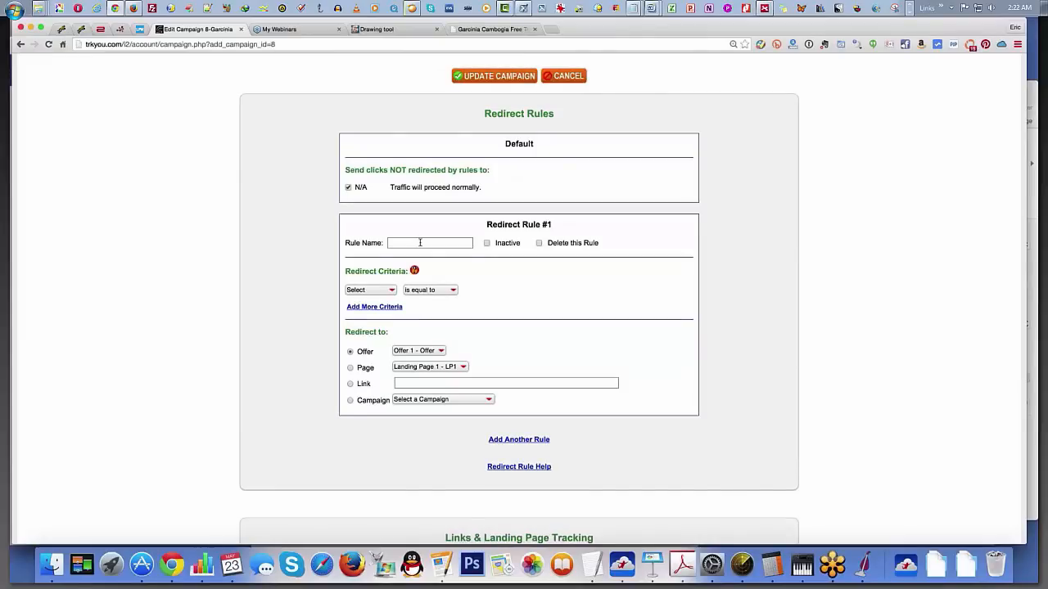
{"action": "left_click", "coordinate": [420, 242]}
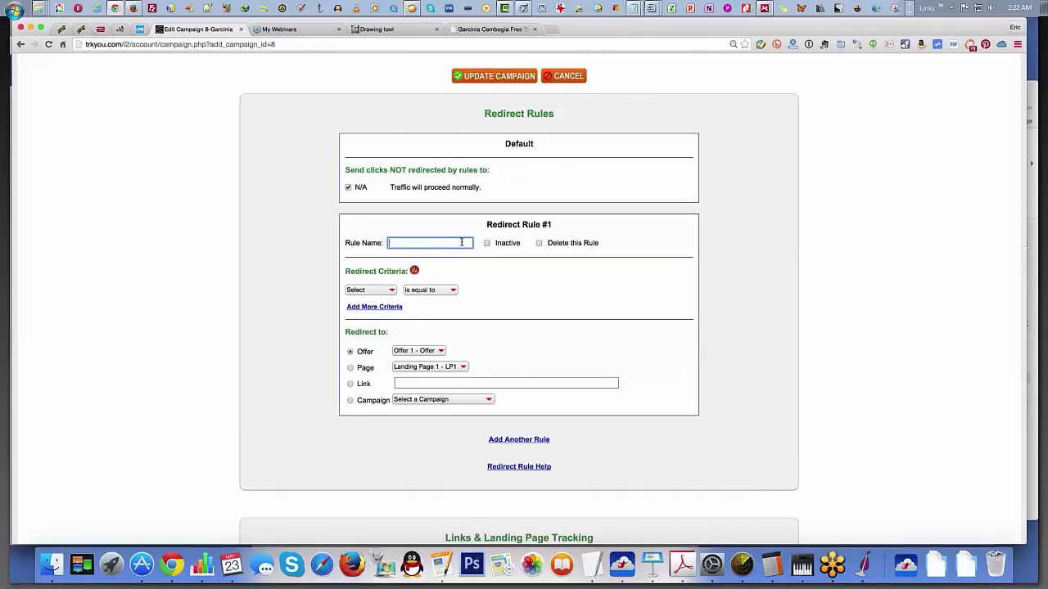
{"action": "type", "text": "Geo"}
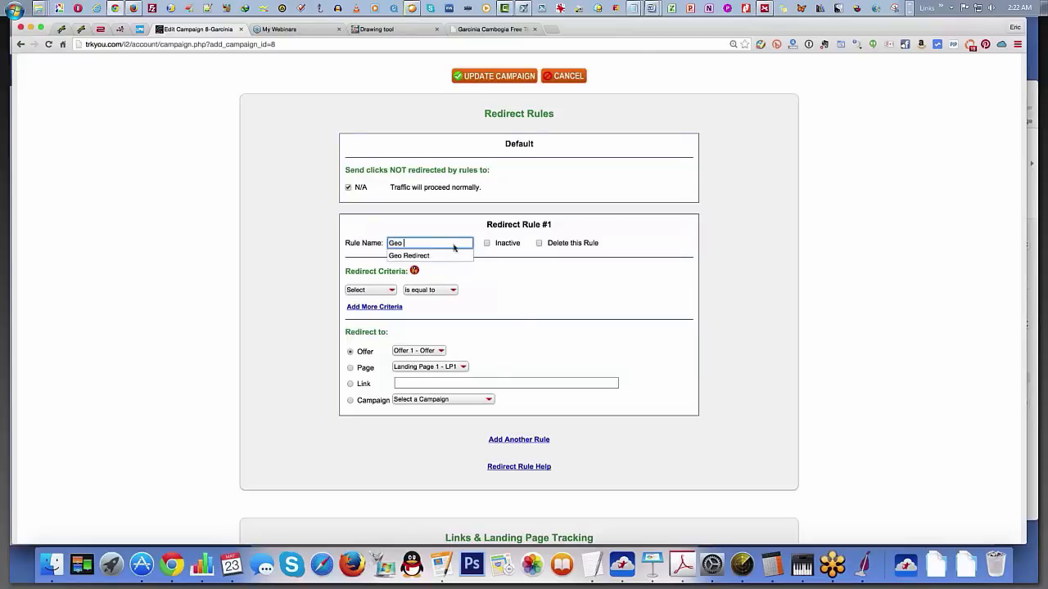
{"action": "key", "text": "Down"}
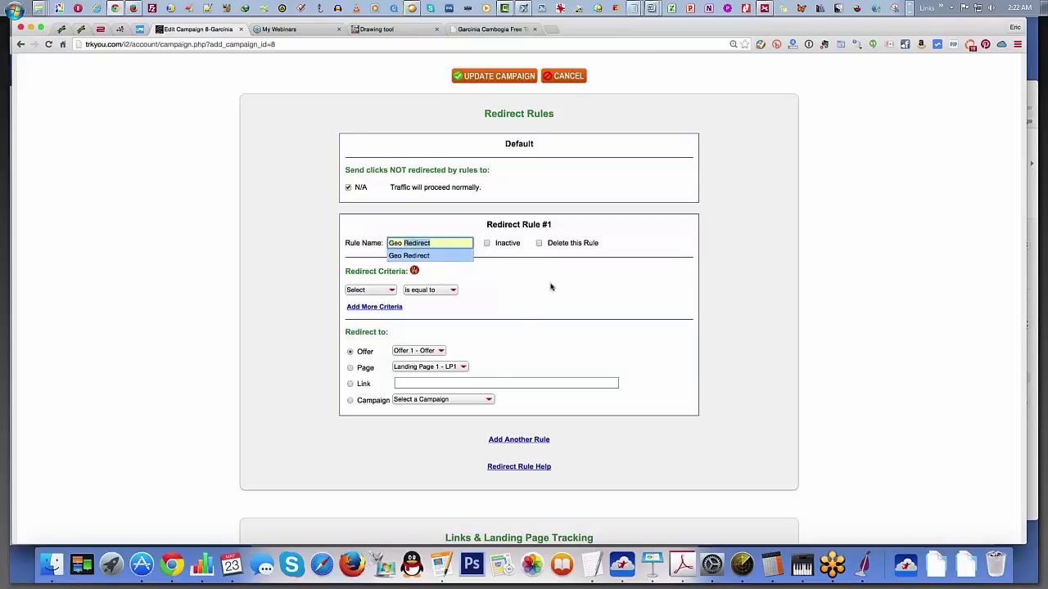
{"action": "key", "text": "Return"}
Step: Set the Geo Redirect rule's criterion to country is equal to US and choose a link as the redirect destination
{"action": "left_click", "coordinate": [374, 288]}
{"action": "key", "text": "Down"}
{"action": "key", "text": "Return"}
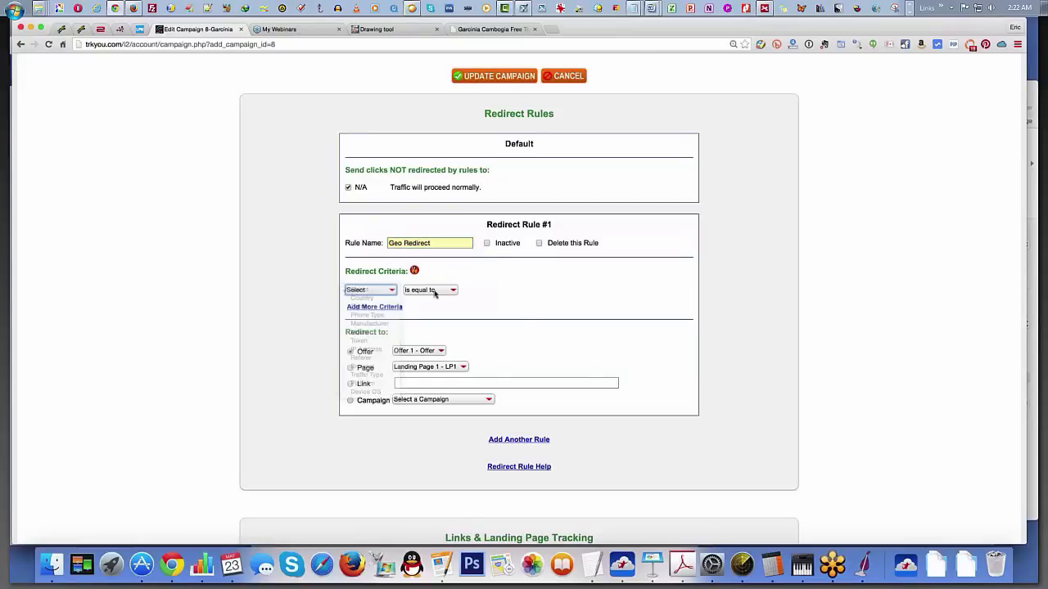
{"action": "type", "text": "US"}
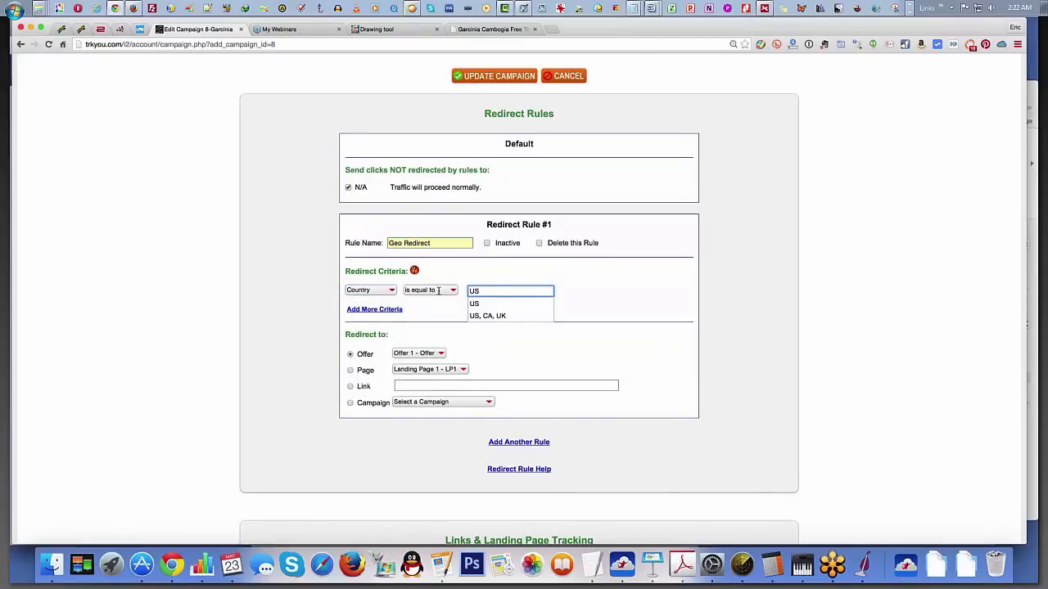
{"action": "left_click", "coordinate": [601, 297]}
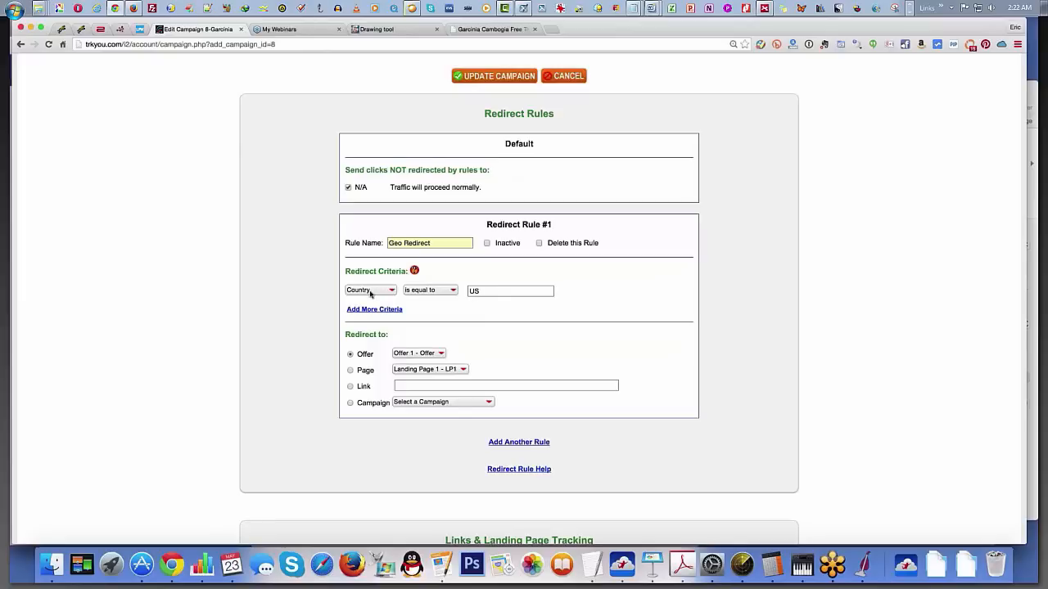
{"action": "left_click", "coordinate": [351, 387]}
{"action": "left_click", "coordinate": [402, 386]}
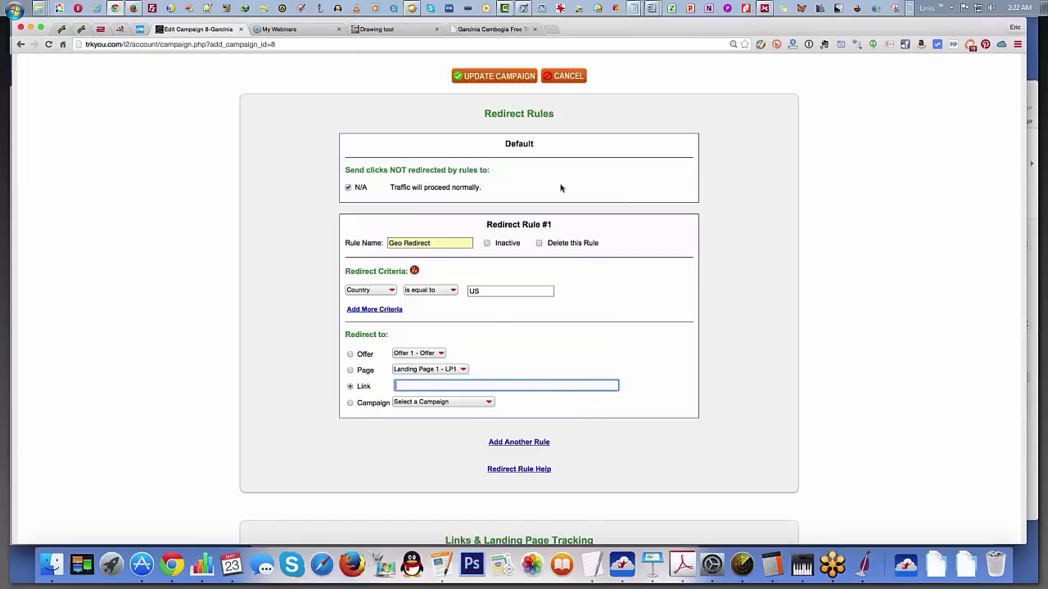
Step: Switch to the Garcinia Cambogia page on Special Offer Club and look through its content
{"action": "left_click", "coordinate": [501, 30]}
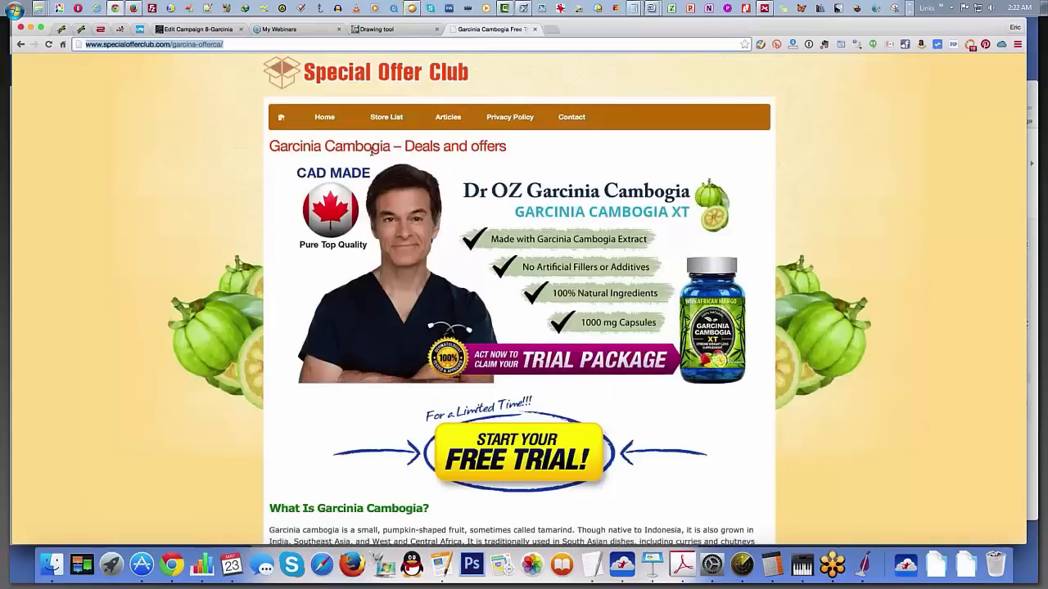
{"action": "scroll", "coordinate": [542, 254], "scroll_direction": "down", "scroll_amount": 5}
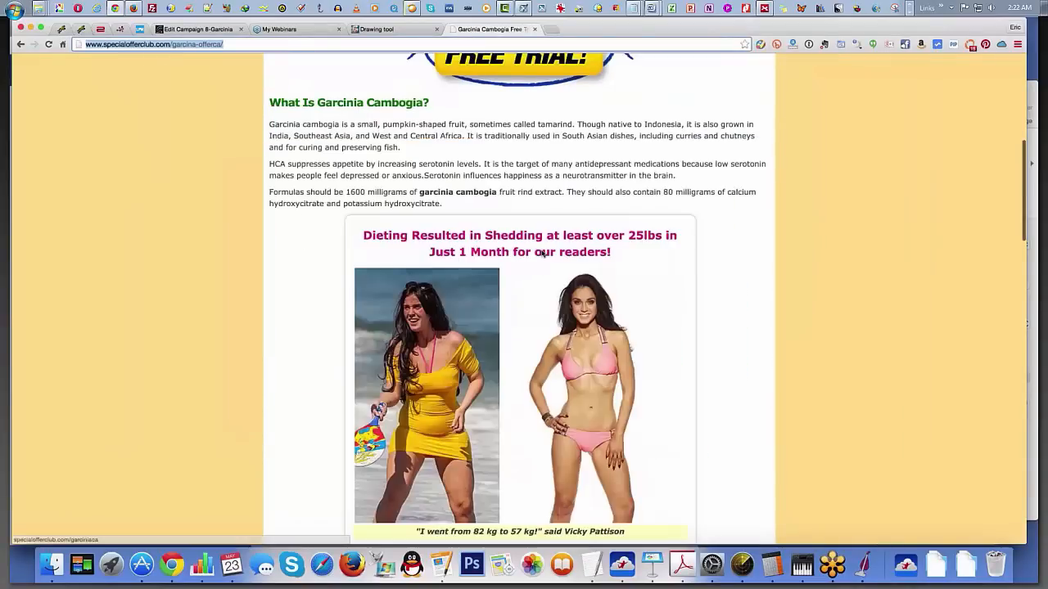
{"action": "scroll", "coordinate": [541, 254], "scroll_direction": "down", "scroll_amount": 1}
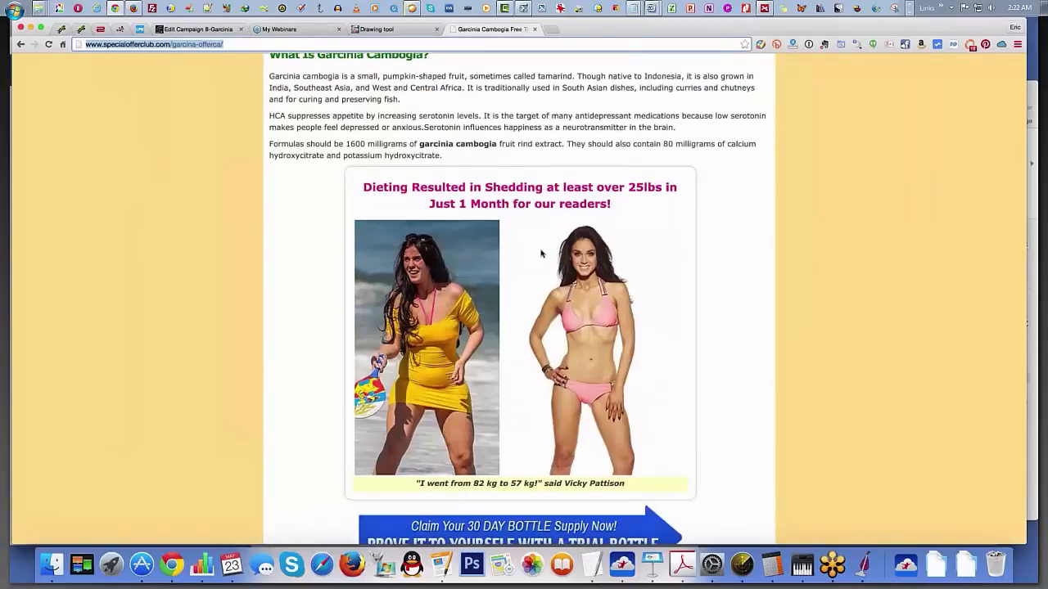
Step: Search Google for garcinia cambogia in a new tab and look over the results and ads
{"action": "key", "text": "super+t"}
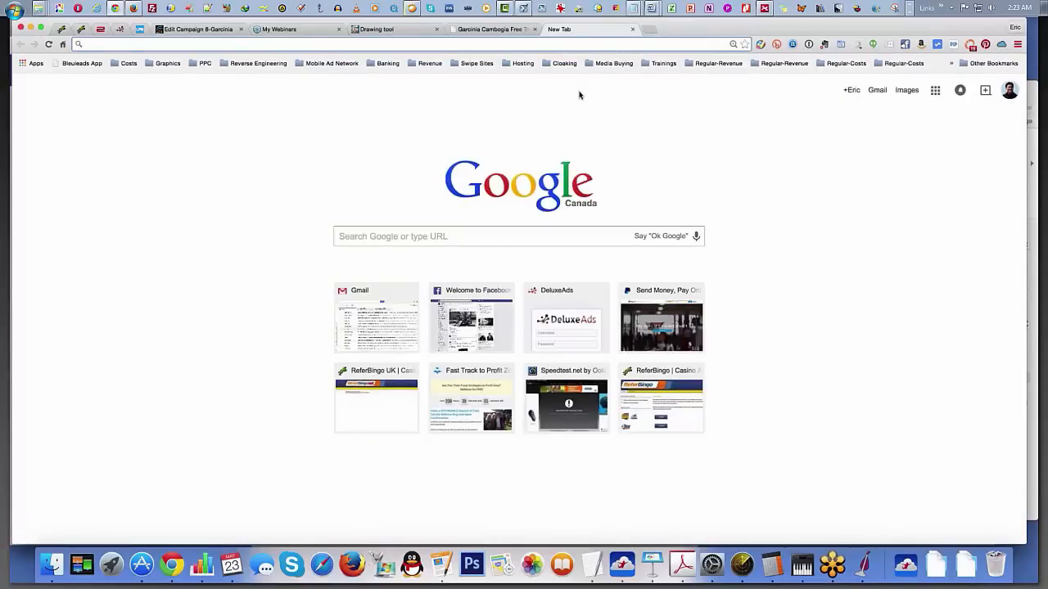
{"action": "type", "text": "gar"}
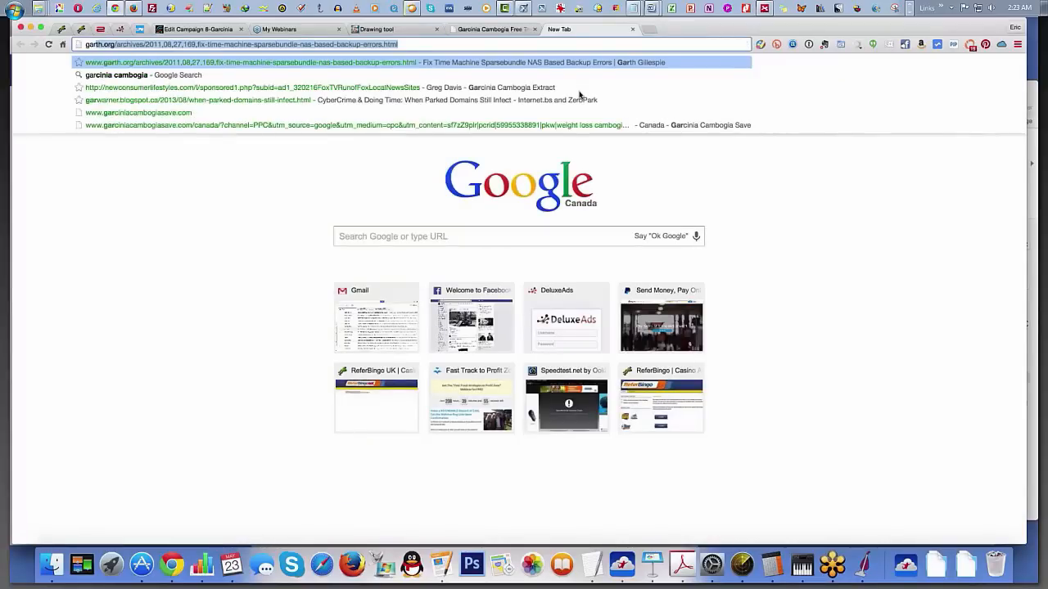
{"action": "type", "text": "cinia cambogia"}
{"action": "key", "text": "Return"}
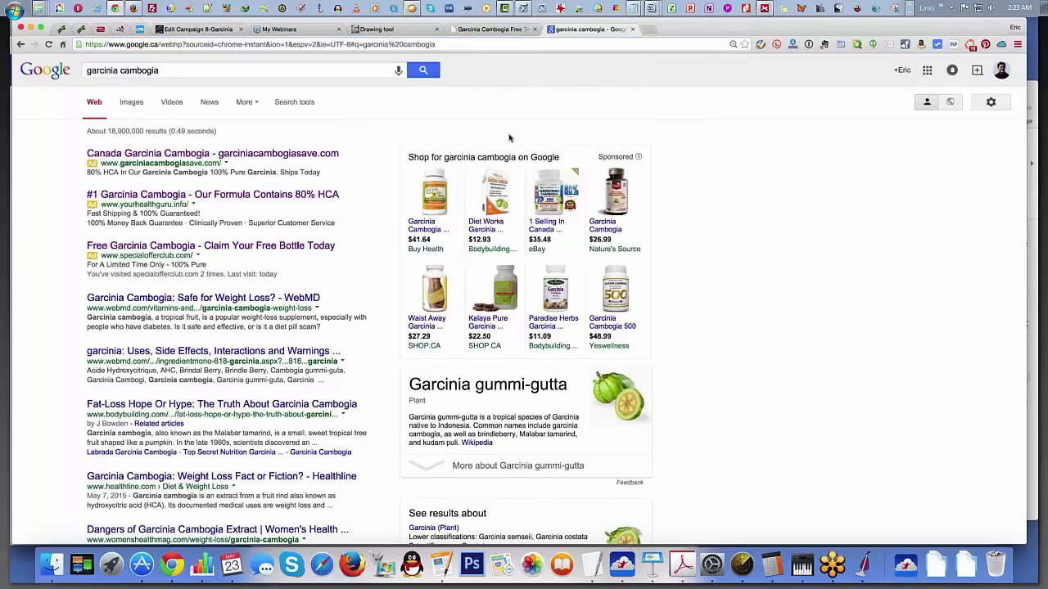
{"action": "scroll", "coordinate": [399, 272], "scroll_direction": "down", "scroll_amount": 3}
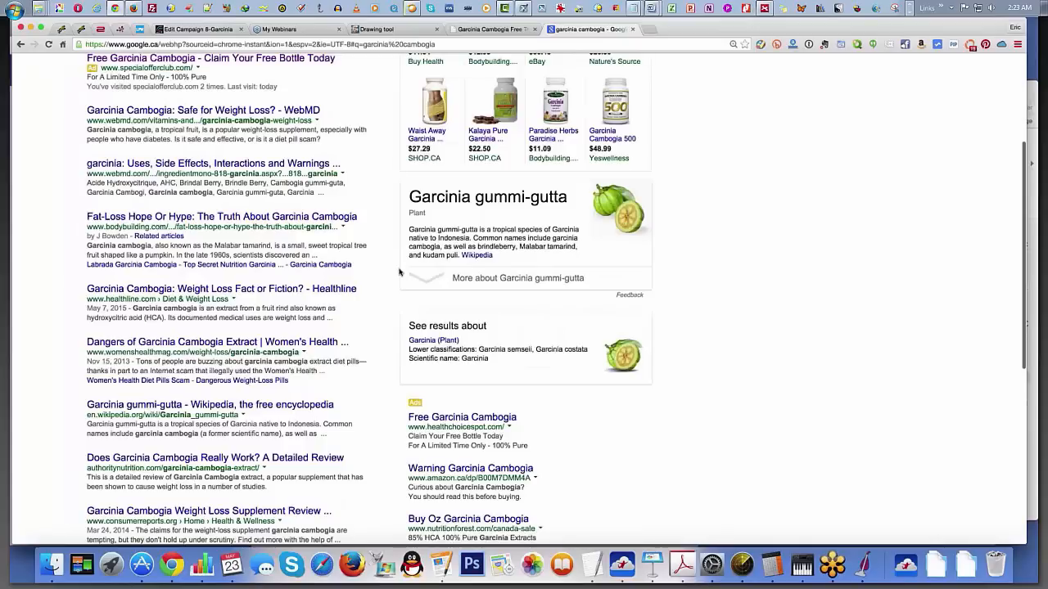
{"action": "scroll", "coordinate": [344, 247], "scroll_direction": "down", "scroll_amount": 1}
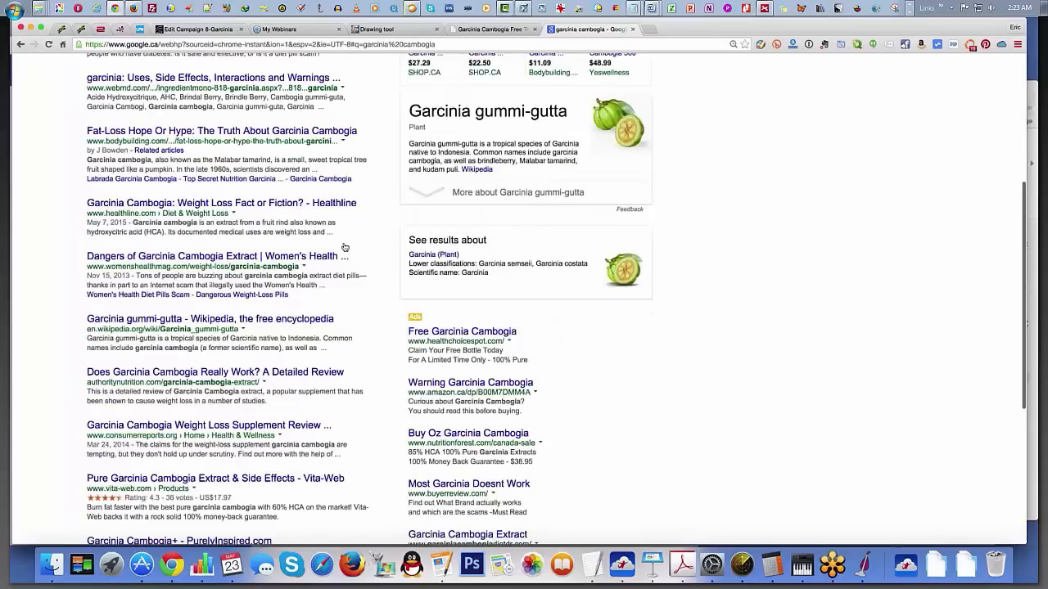
{"action": "scroll", "coordinate": [112, 190], "scroll_direction": "up", "scroll_amount": 1}
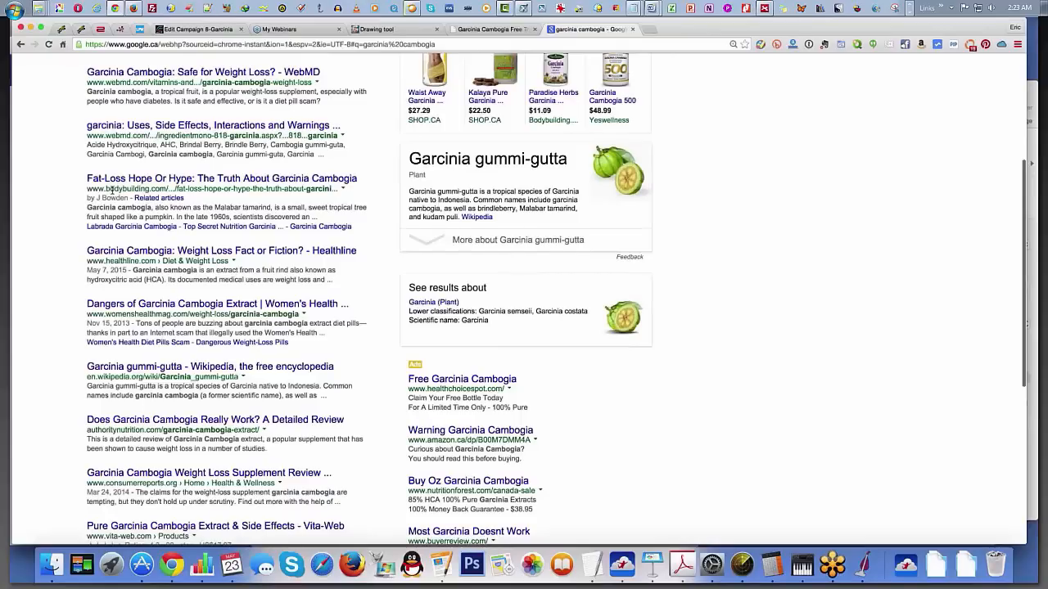
{"action": "scroll", "coordinate": [112, 190], "scroll_direction": "up", "scroll_amount": 1}
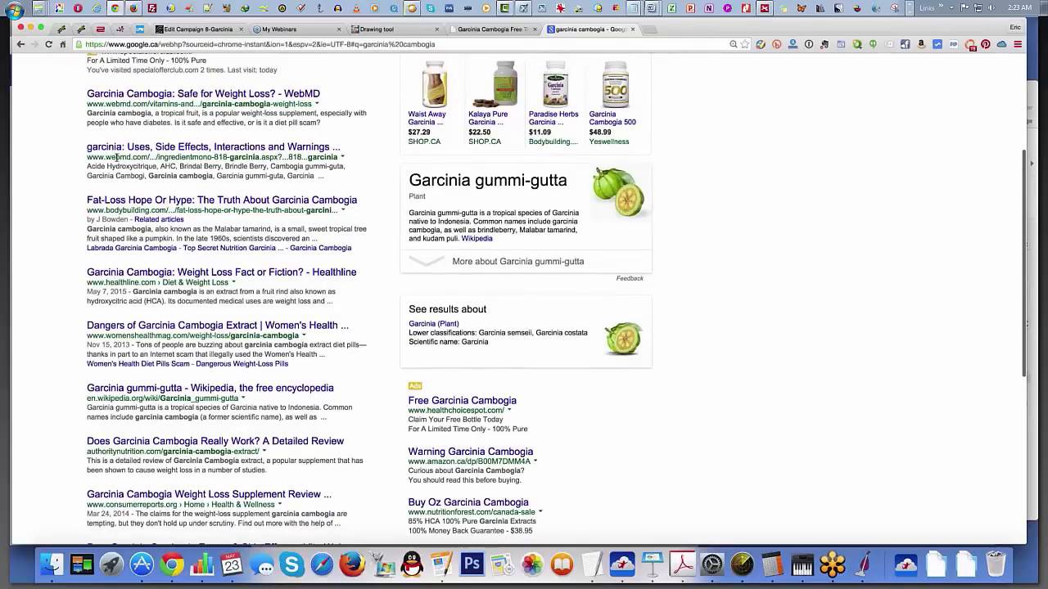
Step: Look through the first two pages of Google results and ads for garcinia cambogia
{"action": "scroll", "coordinate": [117, 156], "scroll_direction": "down", "scroll_amount": 2}
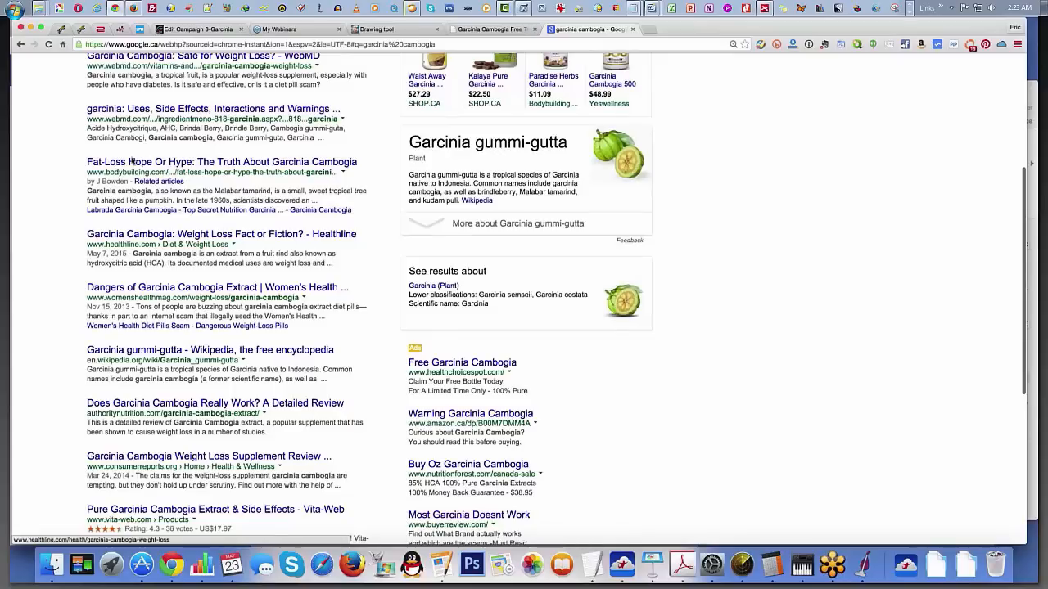
{"action": "scroll", "coordinate": [357, 271], "scroll_direction": "down", "scroll_amount": 3}
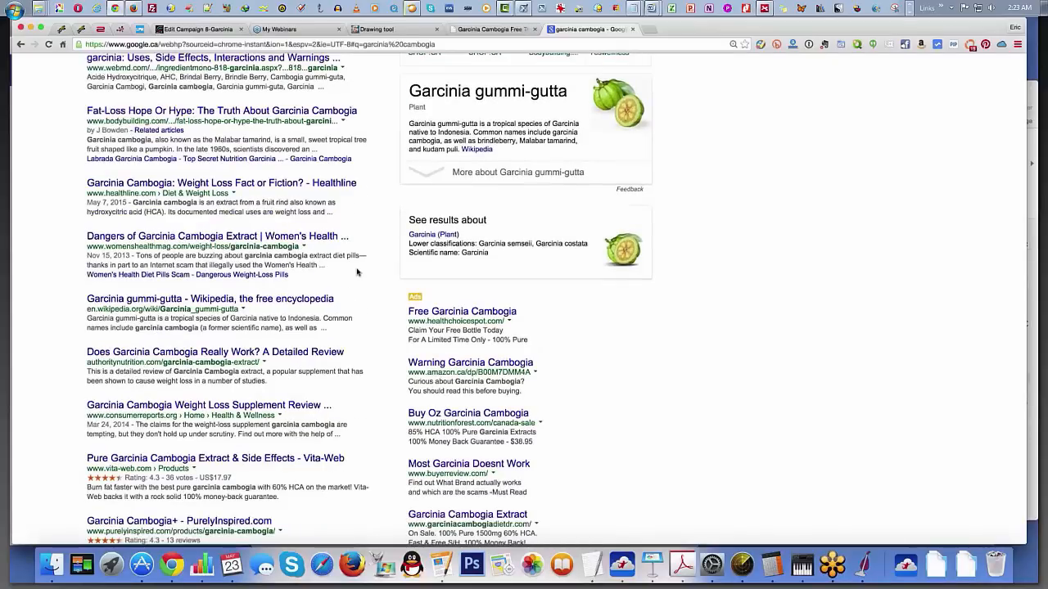
{"action": "scroll", "coordinate": [357, 272], "scroll_direction": "down", "scroll_amount": 4}
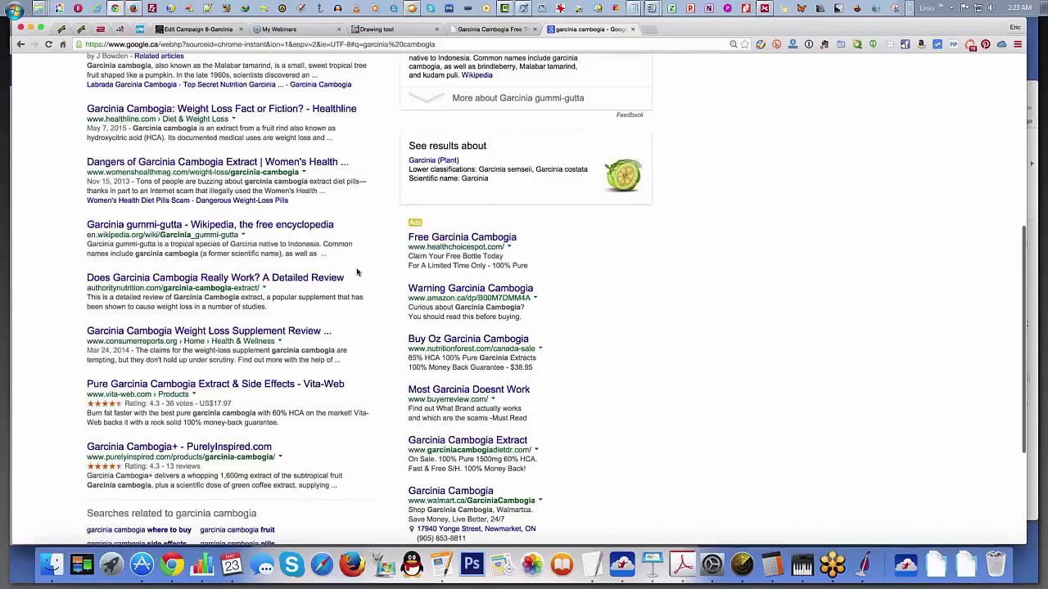
{"action": "scroll", "coordinate": [357, 271], "scroll_direction": "down", "scroll_amount": 4}
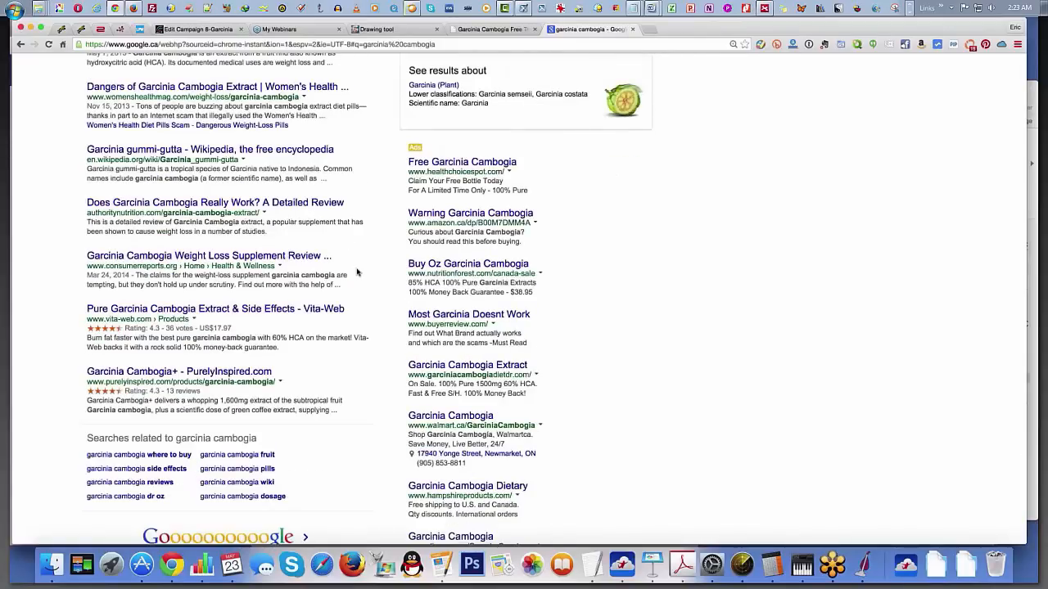
{"action": "scroll", "coordinate": [357, 271], "scroll_direction": "down", "scroll_amount": 6}
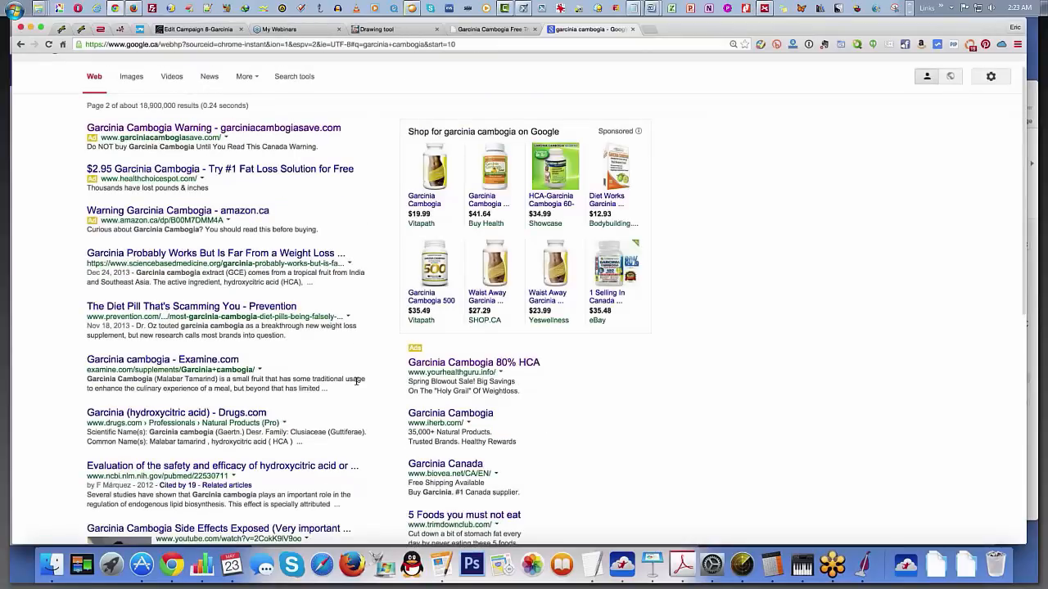
{"action": "scroll", "coordinate": [357, 381], "scroll_direction": "down", "scroll_amount": 2}
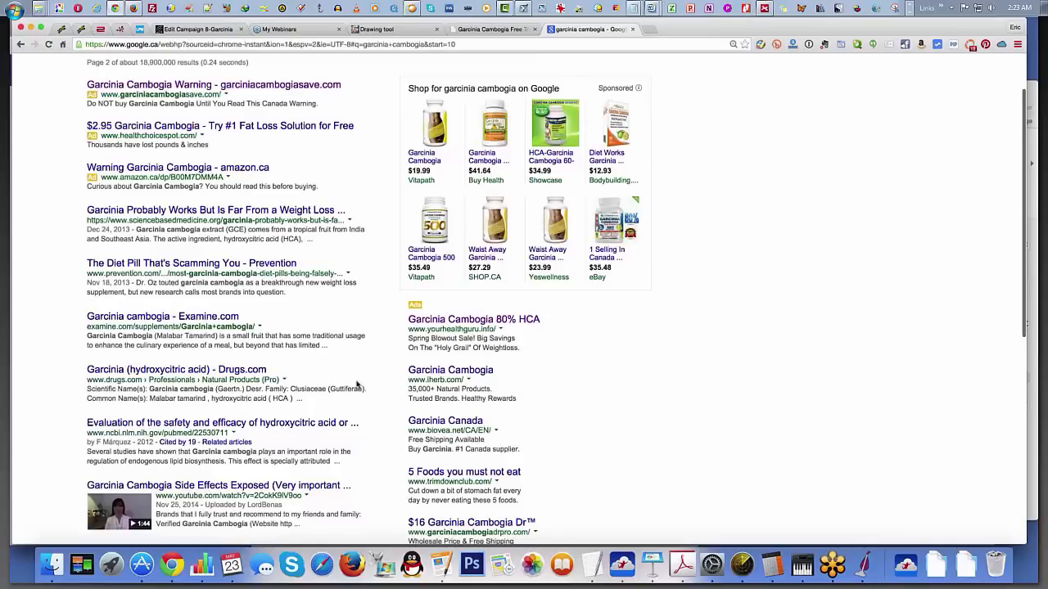
{"action": "scroll", "coordinate": [357, 384], "scroll_direction": "down", "scroll_amount": 3}
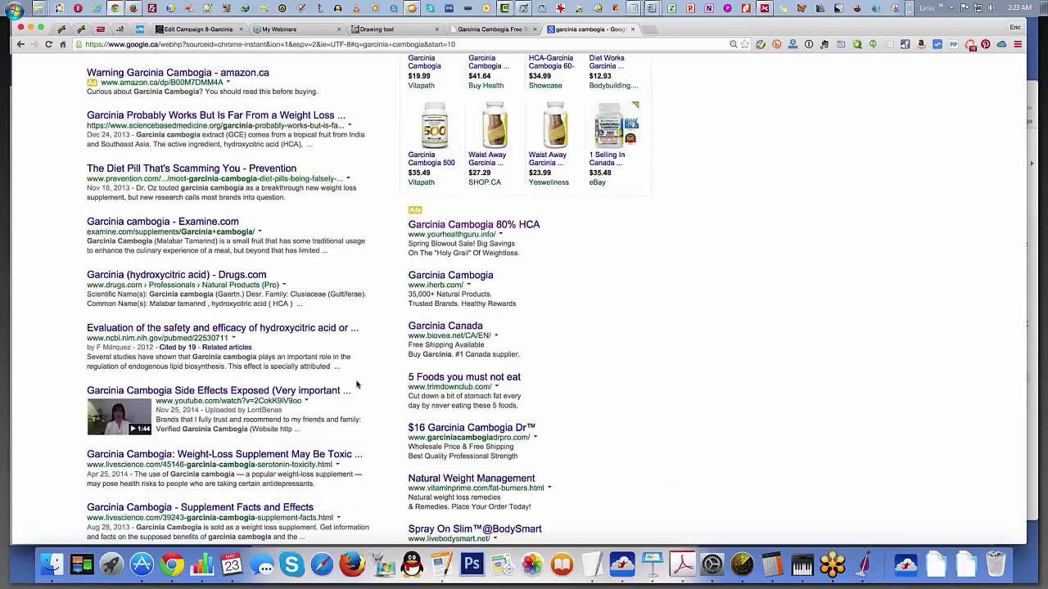
{"action": "scroll", "coordinate": [357, 384], "scroll_direction": "down", "scroll_amount": 3}
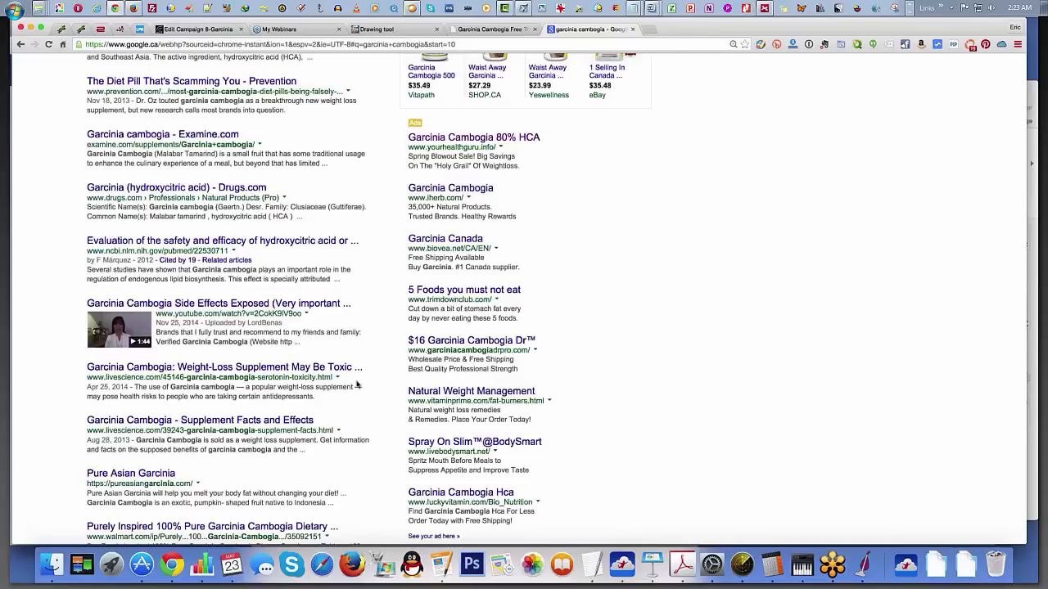
{"action": "scroll", "coordinate": [357, 385], "scroll_direction": "down", "scroll_amount": 3}
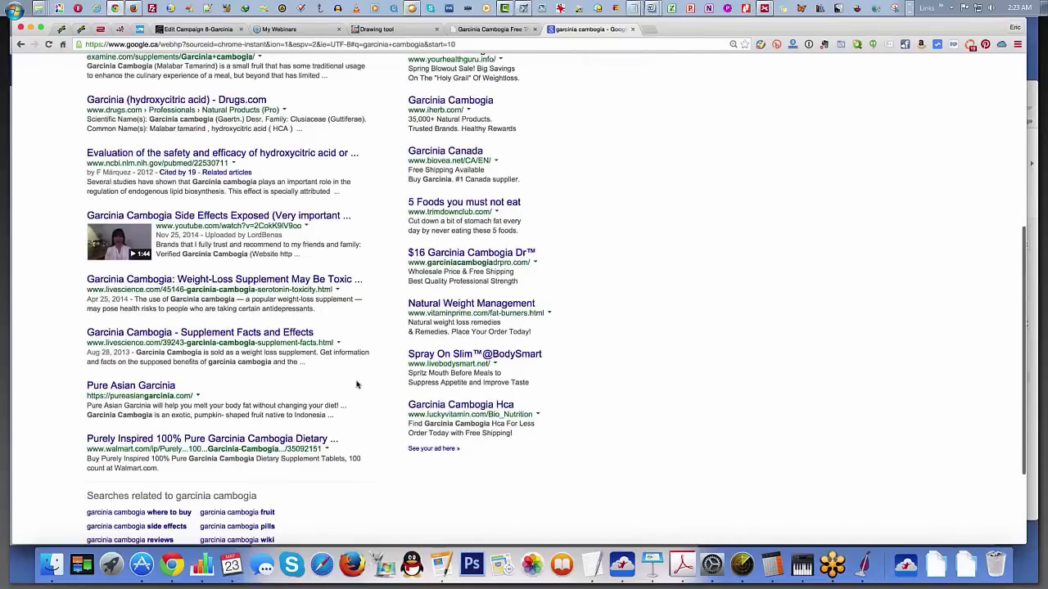
Step: Open the Pure Asian Garcinia result, look over its landing page, and return to the search results
{"action": "scroll", "coordinate": [357, 384], "scroll_direction": "down", "scroll_amount": 1}
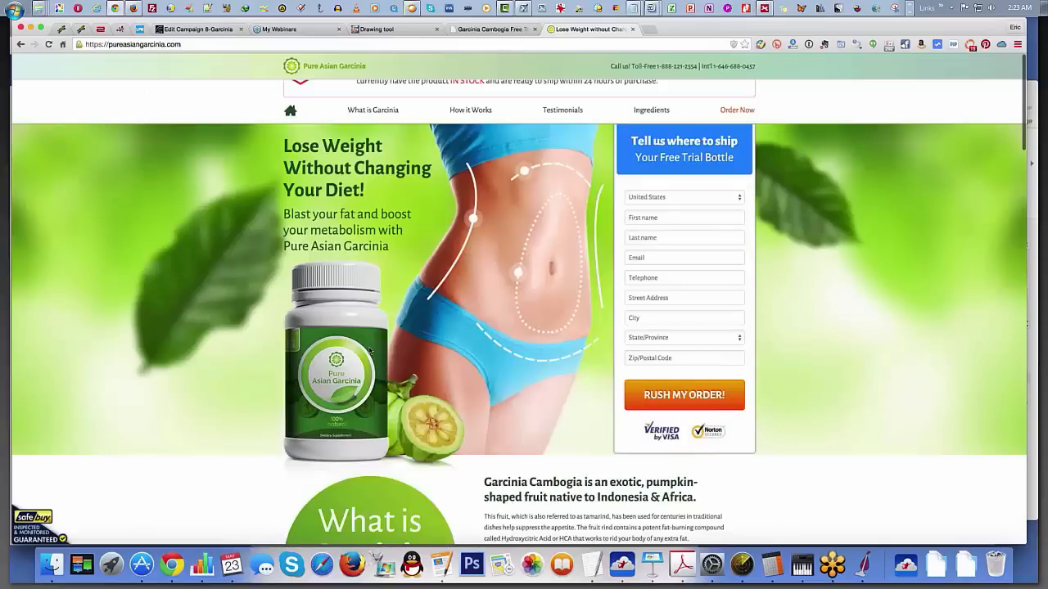
{"action": "scroll", "coordinate": [369, 351], "scroll_direction": "down", "scroll_amount": 9}
{"action": "key", "text": "super+Left"}
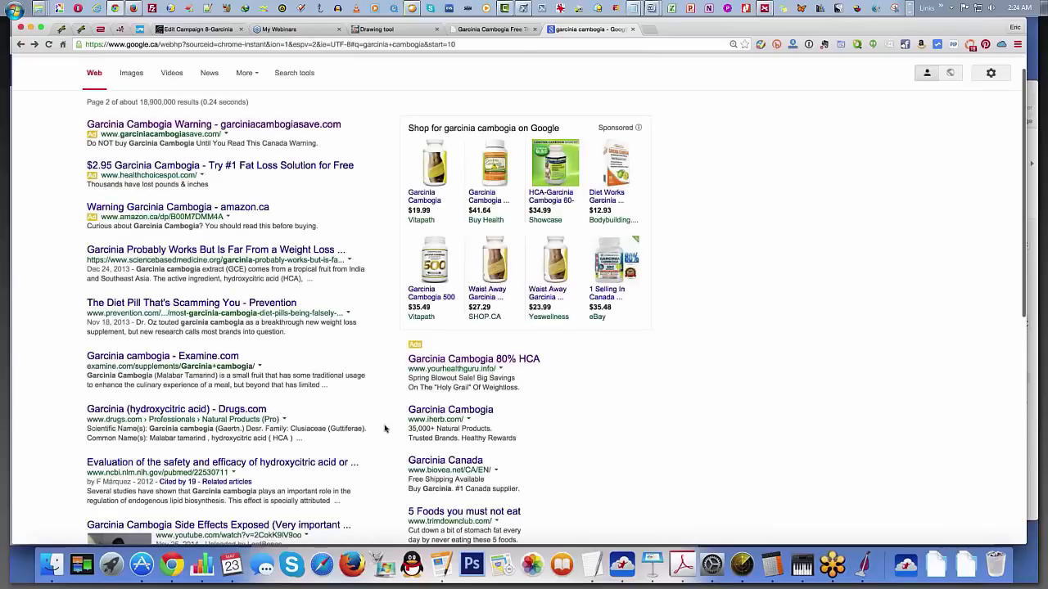
Step: Go to the third page of results and open the Garcinia Cambogia - Global Health Ideas listing
{"action": "scroll", "coordinate": [373, 419], "scroll_direction": "down", "scroll_amount": 10}
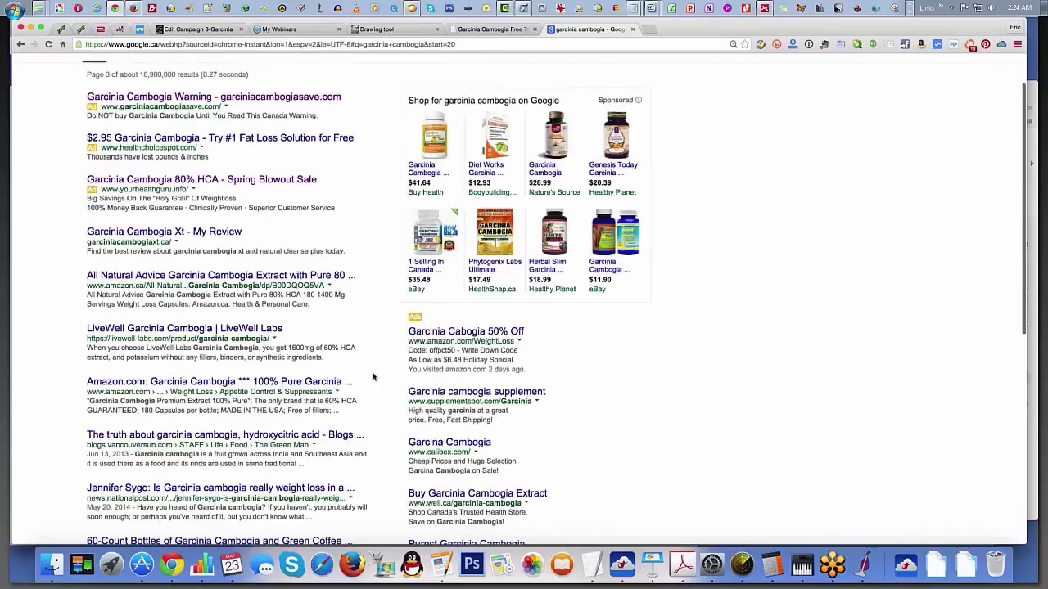
{"action": "scroll", "coordinate": [373, 377], "scroll_direction": "down", "scroll_amount": 3}
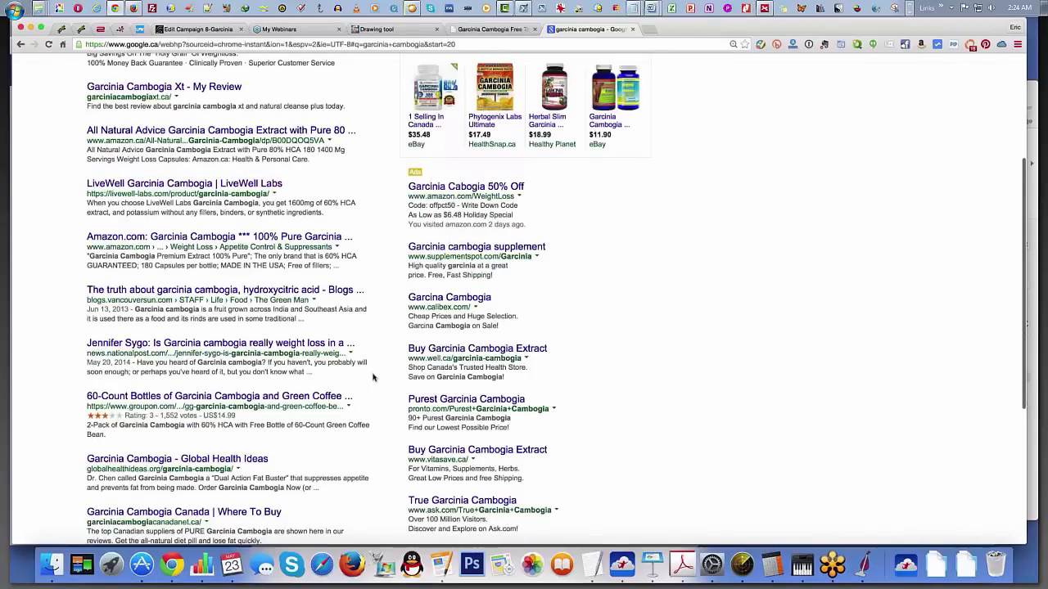
{"action": "scroll", "coordinate": [374, 377], "scroll_direction": "down", "scroll_amount": 3}
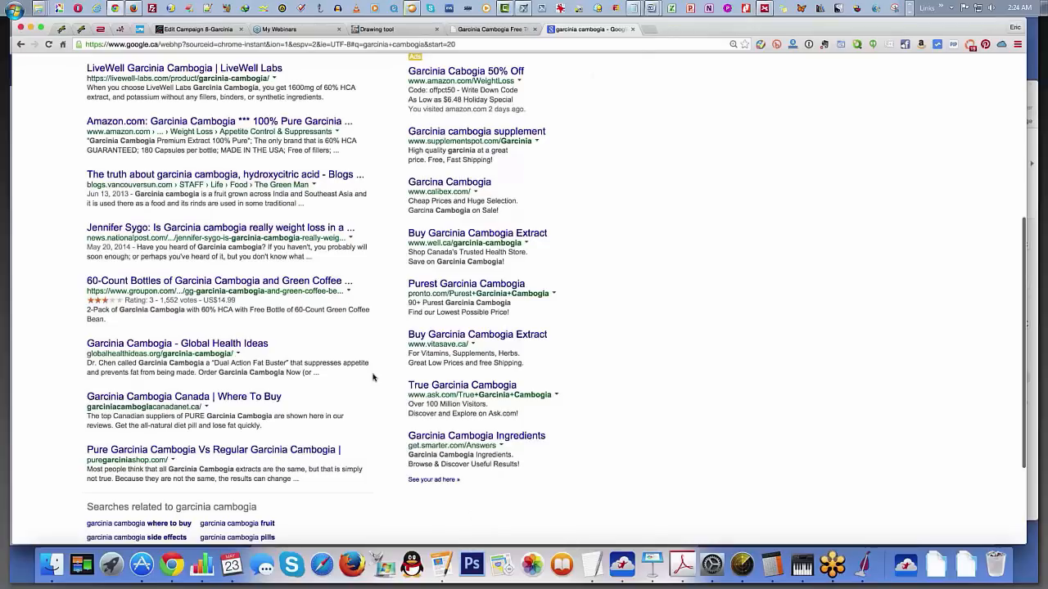
{"action": "scroll", "coordinate": [271, 305], "scroll_direction": "down", "scroll_amount": 1}
{"action": "left_click", "coordinate": [266, 298]}
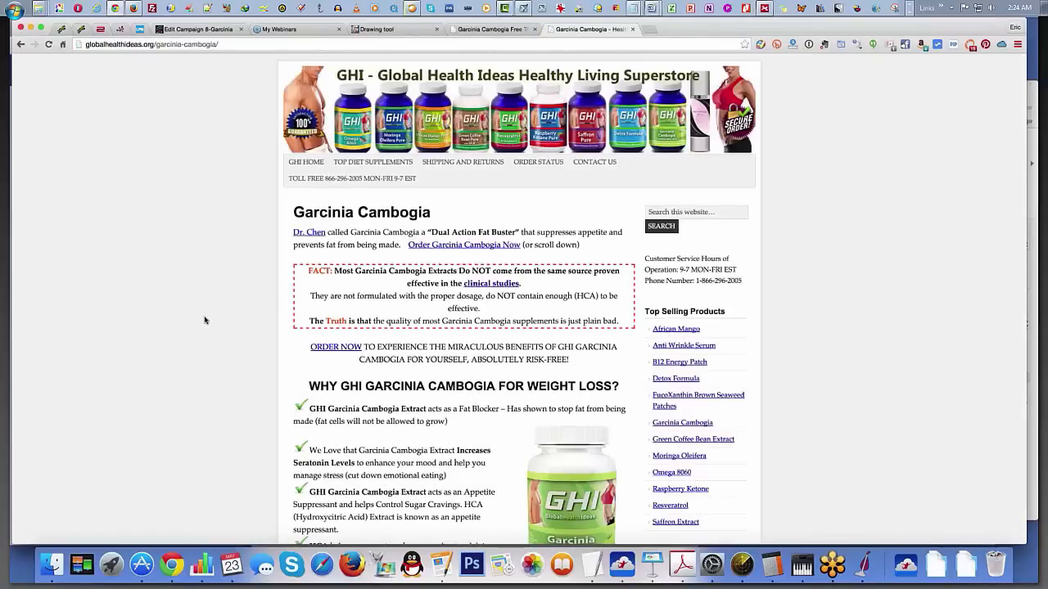
Step: Examine the Global Health Ideas Garcinia Cambogia page, including its product claims, bottle offers and prices
{"action": "scroll", "coordinate": [205, 320], "scroll_direction": "down", "scroll_amount": 5}
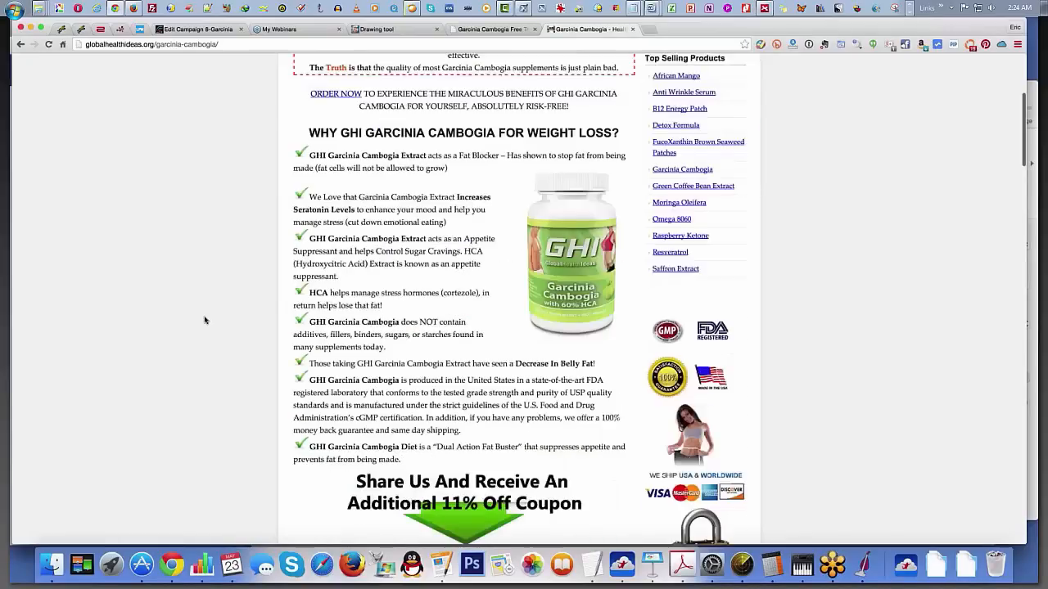
{"action": "scroll", "coordinate": [216, 324], "scroll_direction": "down", "scroll_amount": 9}
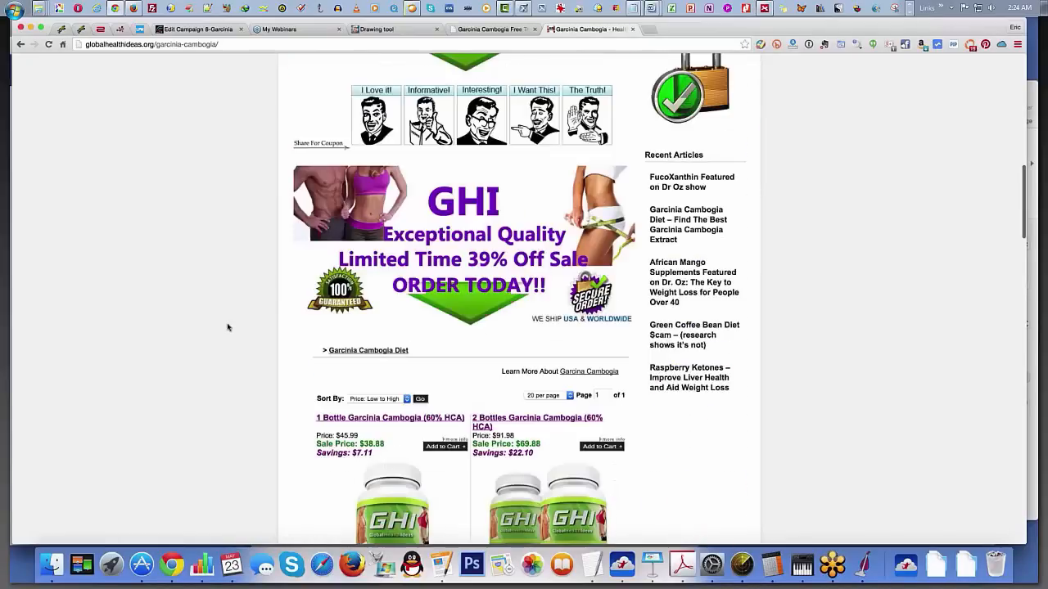
{"action": "scroll", "coordinate": [227, 327], "scroll_direction": "down", "scroll_amount": 6}
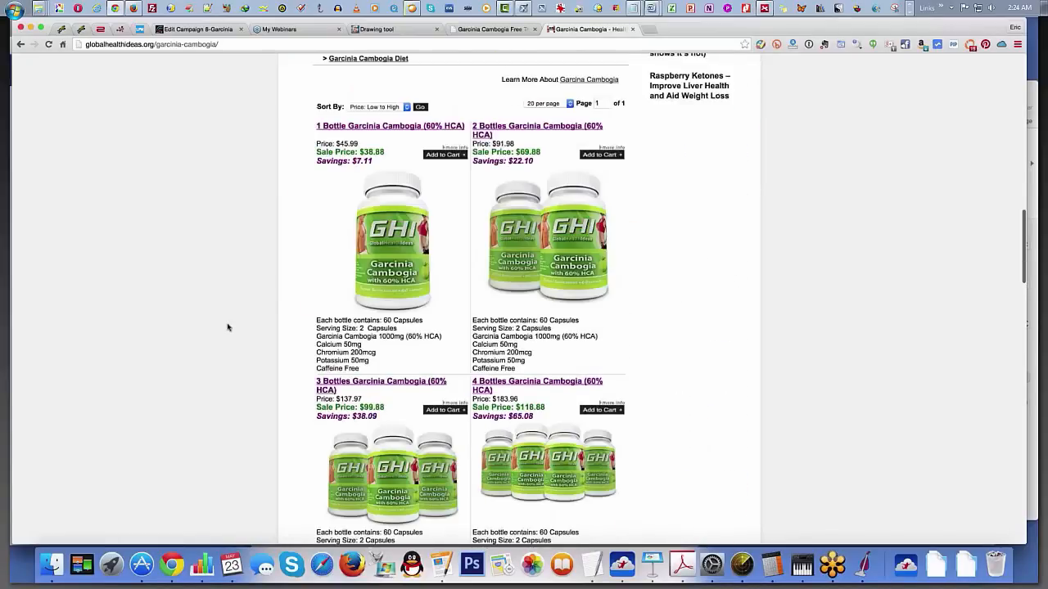
{"action": "scroll", "coordinate": [411, 211], "scroll_direction": "down", "scroll_amount": 1}
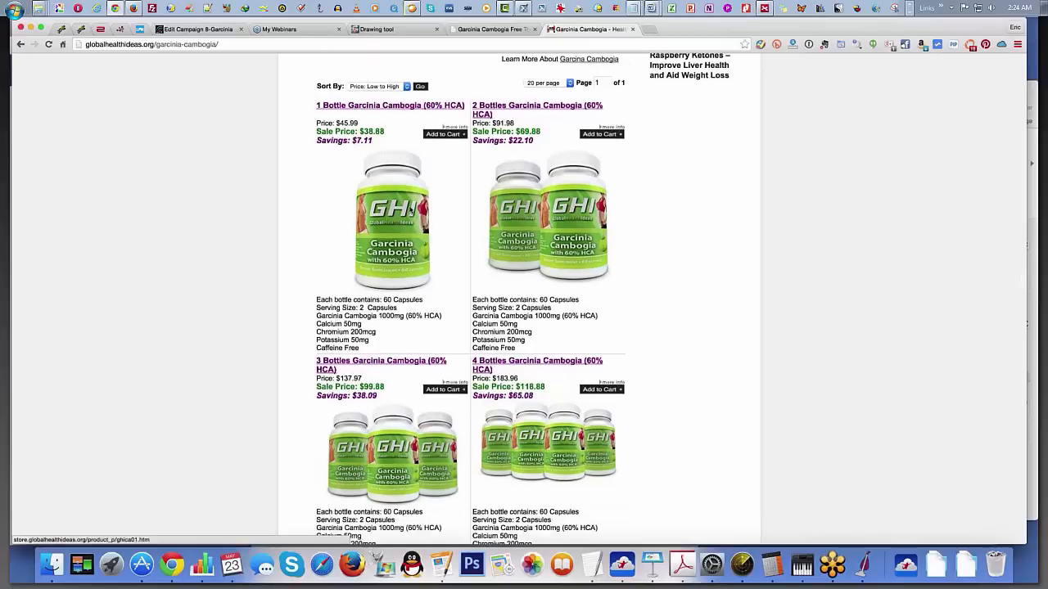
{"action": "scroll", "coordinate": [193, 283], "scroll_direction": "up", "scroll_amount": 9}
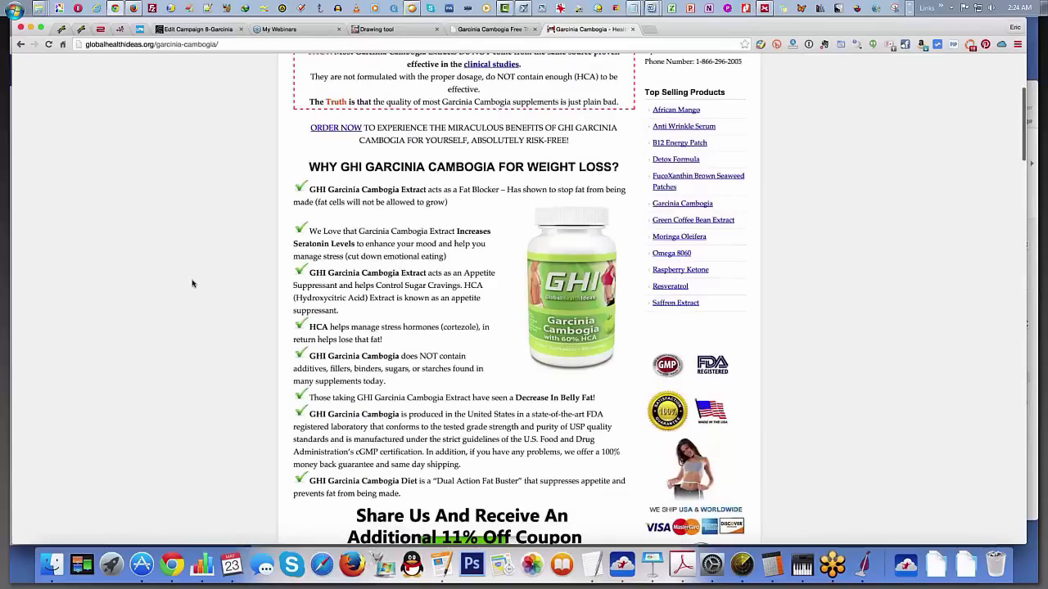
{"action": "scroll", "coordinate": [193, 283], "scroll_direction": "up", "scroll_amount": 5}
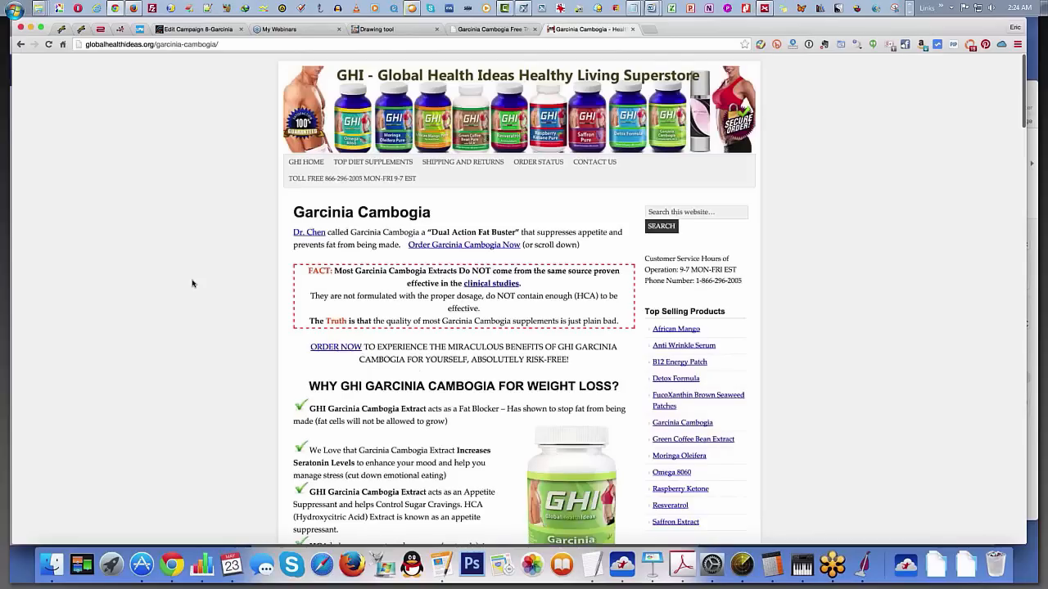
{"action": "scroll", "coordinate": [193, 283], "scroll_direction": "down", "scroll_amount": 8}
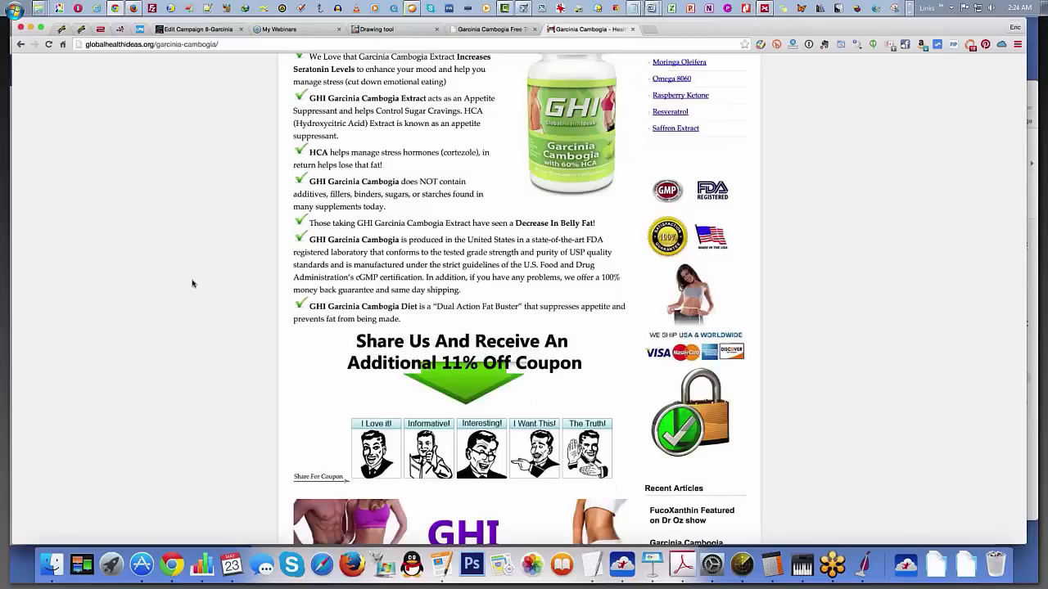
{"action": "scroll", "coordinate": [192, 283], "scroll_direction": "down", "scroll_amount": 7}
{"action": "scroll", "coordinate": [192, 284], "scroll_direction": "down", "scroll_amount": 5}
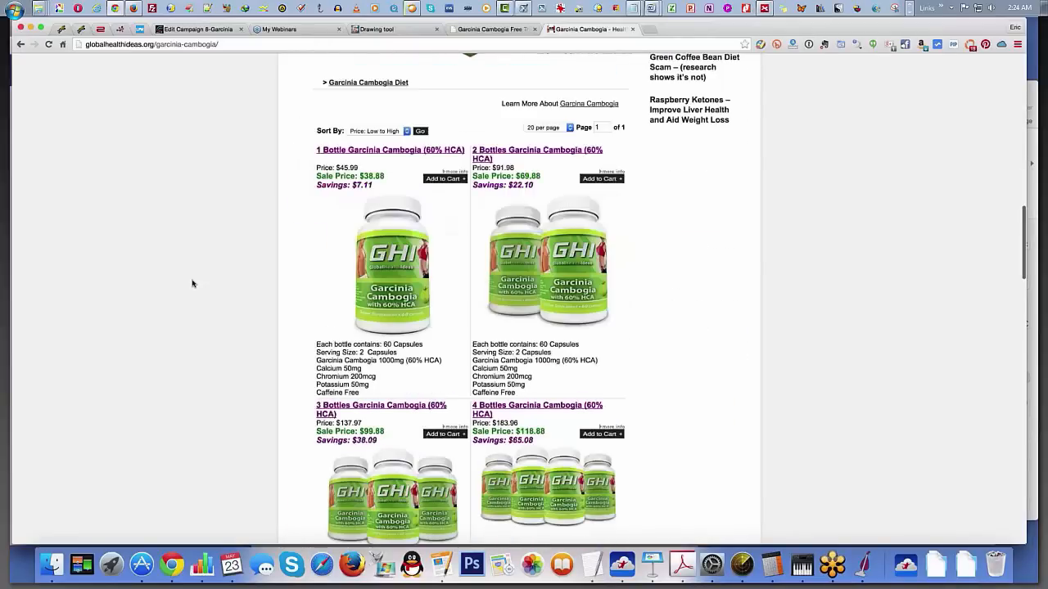
{"action": "scroll", "coordinate": [193, 283], "scroll_direction": "down", "scroll_amount": 2}
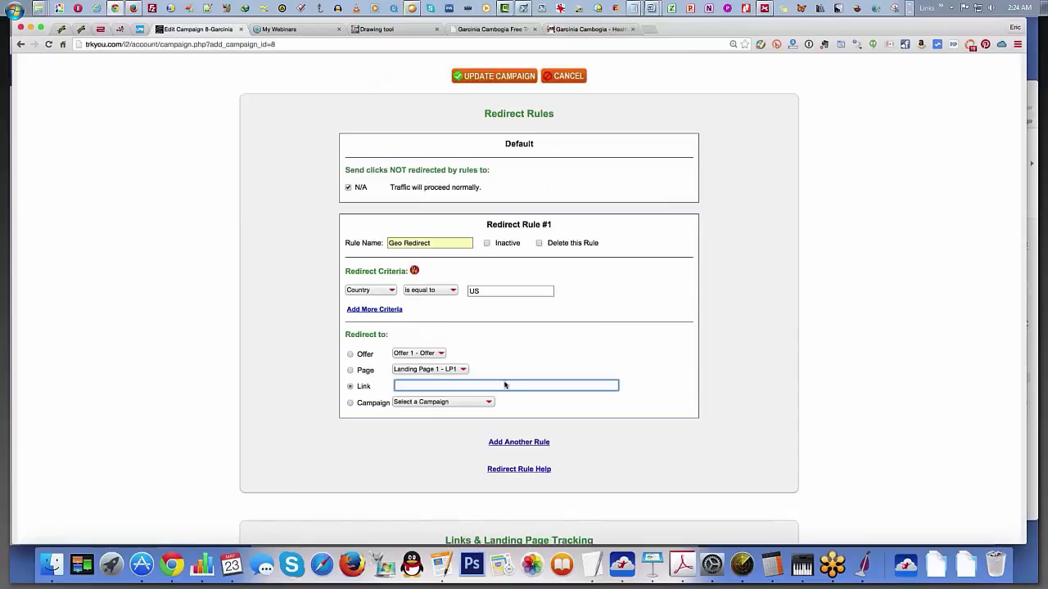
{"action": "type", "text": "http://globalhealthideas.org/garcinia-cambogia/"}
{"action": "left_click", "coordinate": [711, 366]}
{"action": "scroll", "coordinate": [672, 377], "scroll_direction": "down", "scroll_amount": 1}
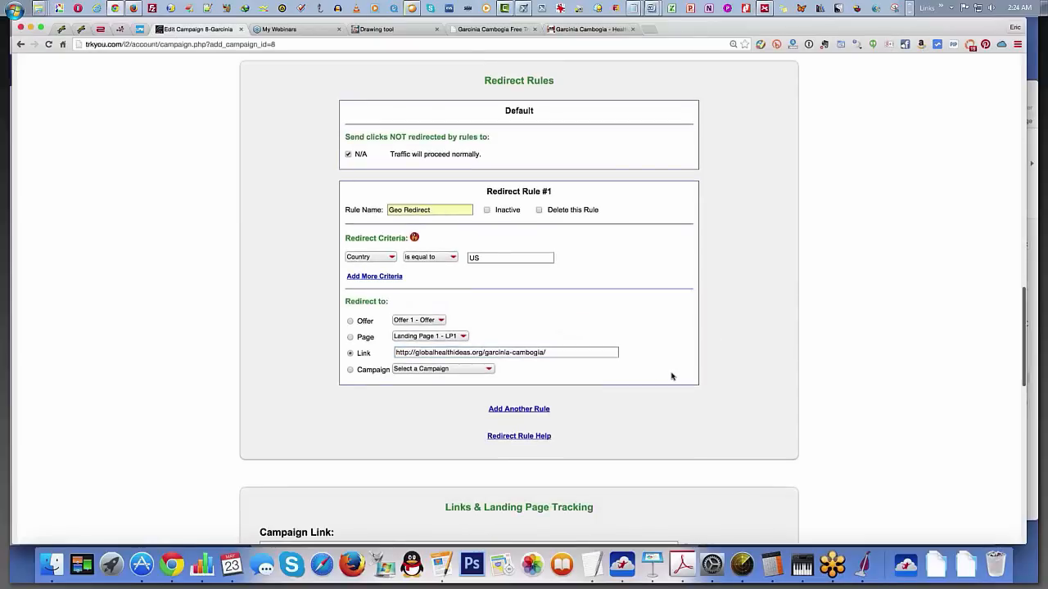
{"action": "scroll", "coordinate": [671, 377], "scroll_direction": "up", "scroll_amount": 1}
{"action": "left_click", "coordinate": [502, 69]}
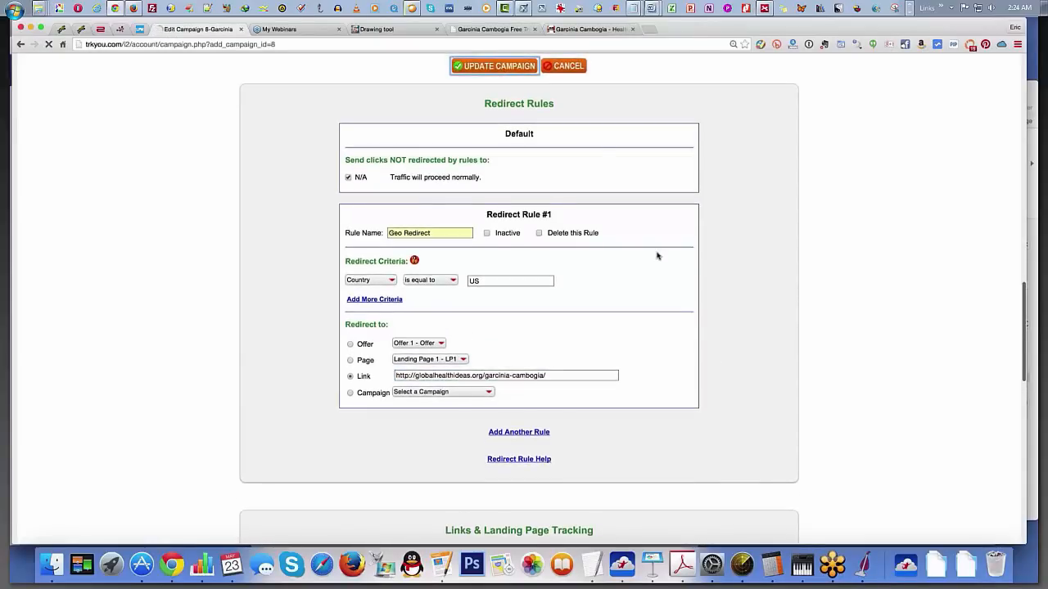
Step: Review the updated campaign's redirect rule, offer, landing page, token and tracking link settings
{"action": "scroll", "coordinate": [644, 269], "scroll_direction": "down", "scroll_amount": 13}
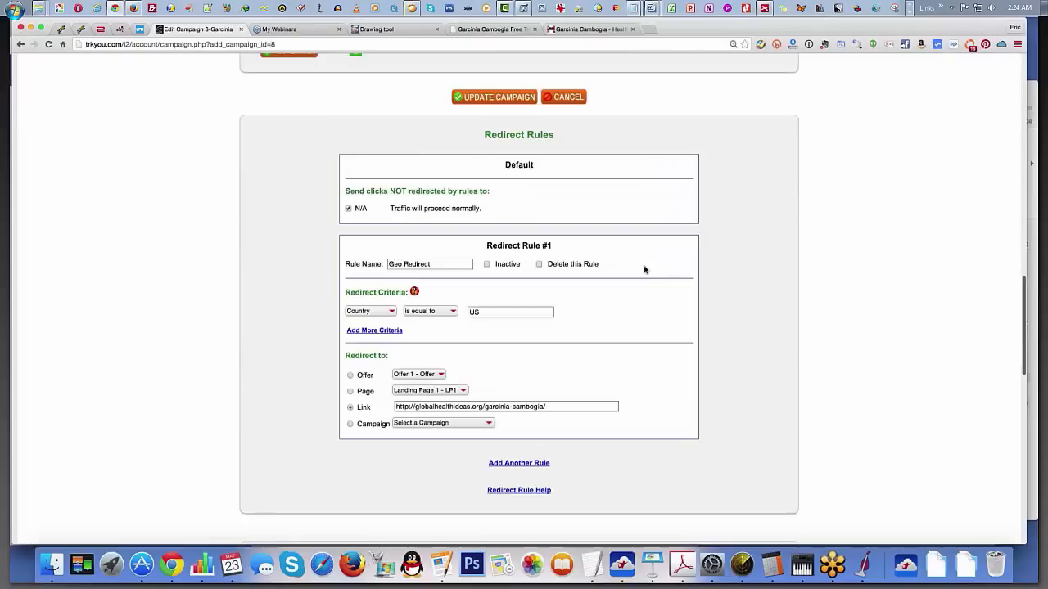
{"action": "scroll", "coordinate": [644, 269], "scroll_direction": "down", "scroll_amount": 3}
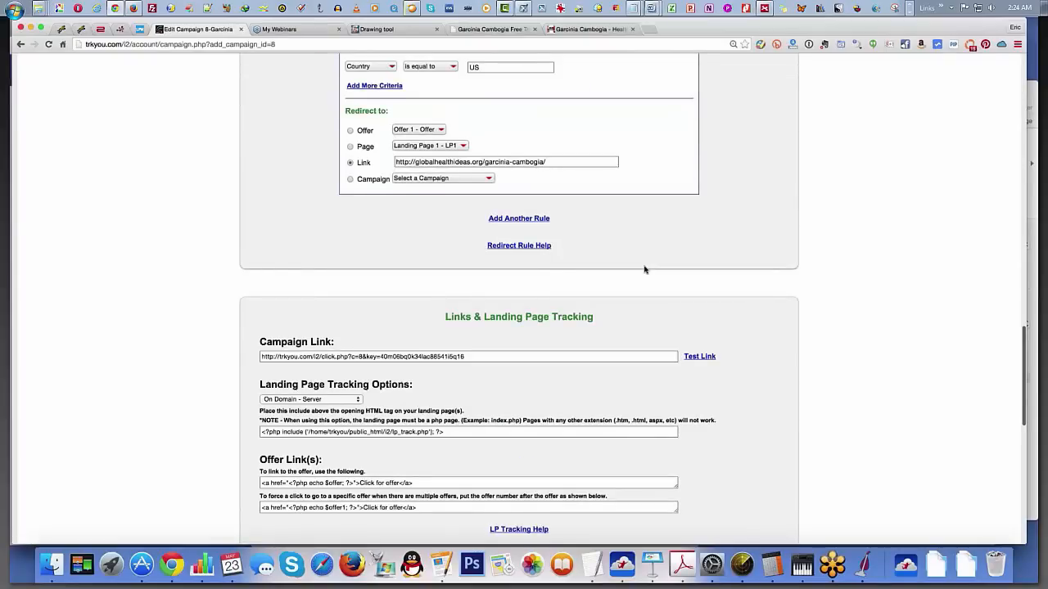
{"action": "scroll", "coordinate": [490, 330], "scroll_direction": "up", "scroll_amount": 9}
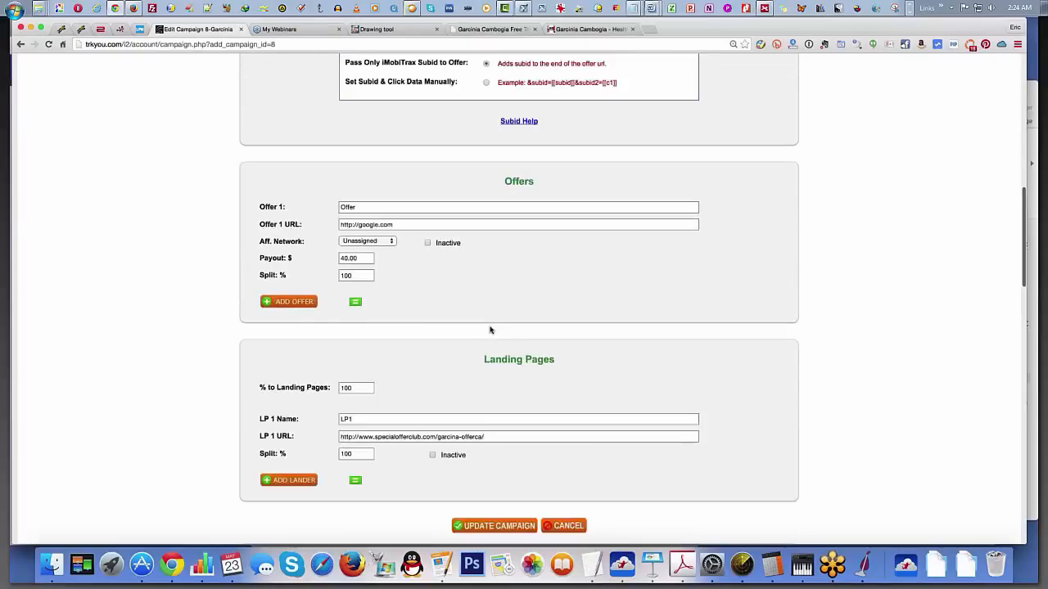
{"action": "scroll", "coordinate": [489, 330], "scroll_direction": "up", "scroll_amount": 5}
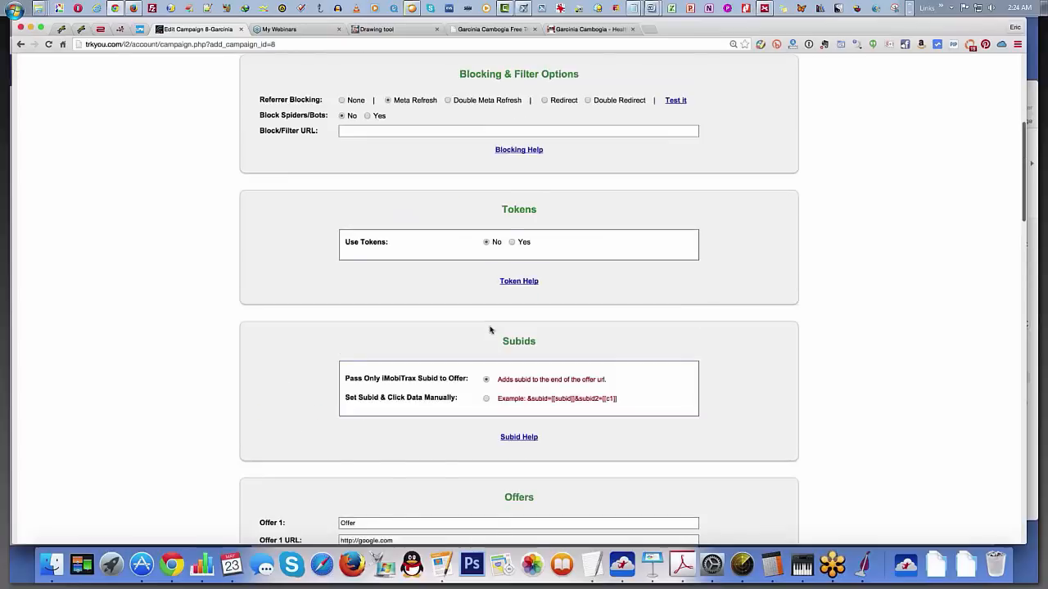
{"action": "scroll", "coordinate": [490, 330], "scroll_direction": "down", "scroll_amount": 4}
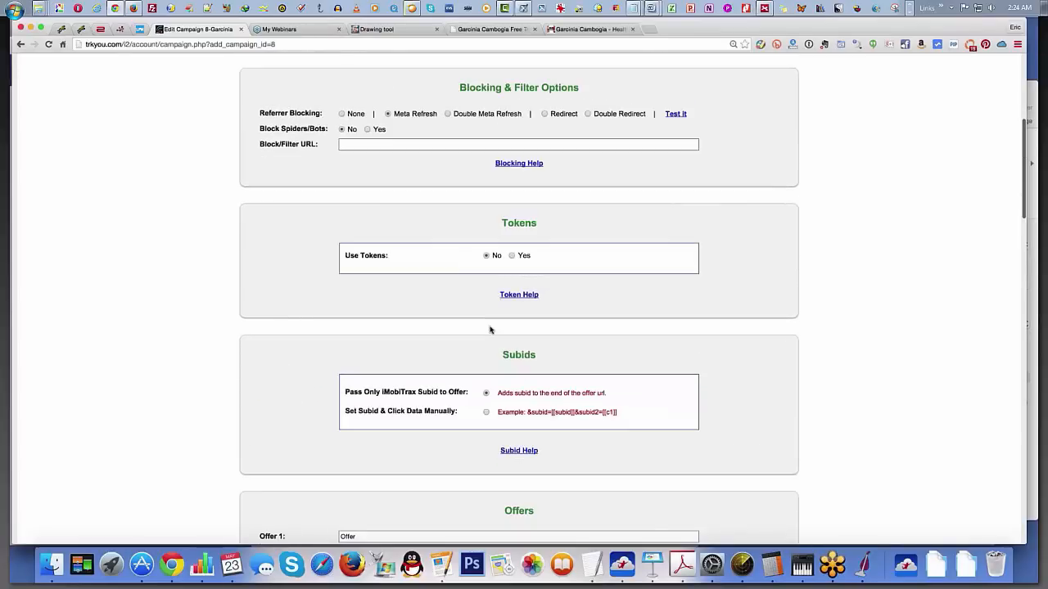
{"action": "scroll", "coordinate": [489, 330], "scroll_direction": "down", "scroll_amount": 13}
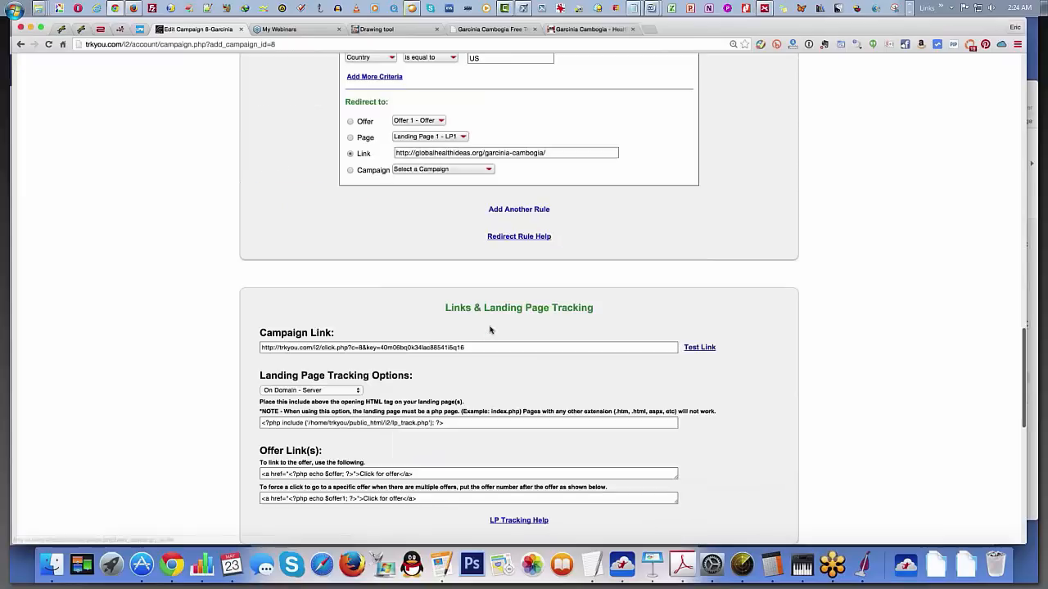
Step: Select the full campaign link under Links & Landing Page Tracking and switch to Facebook Power Editor
{"action": "left_click", "coordinate": [486, 285]}
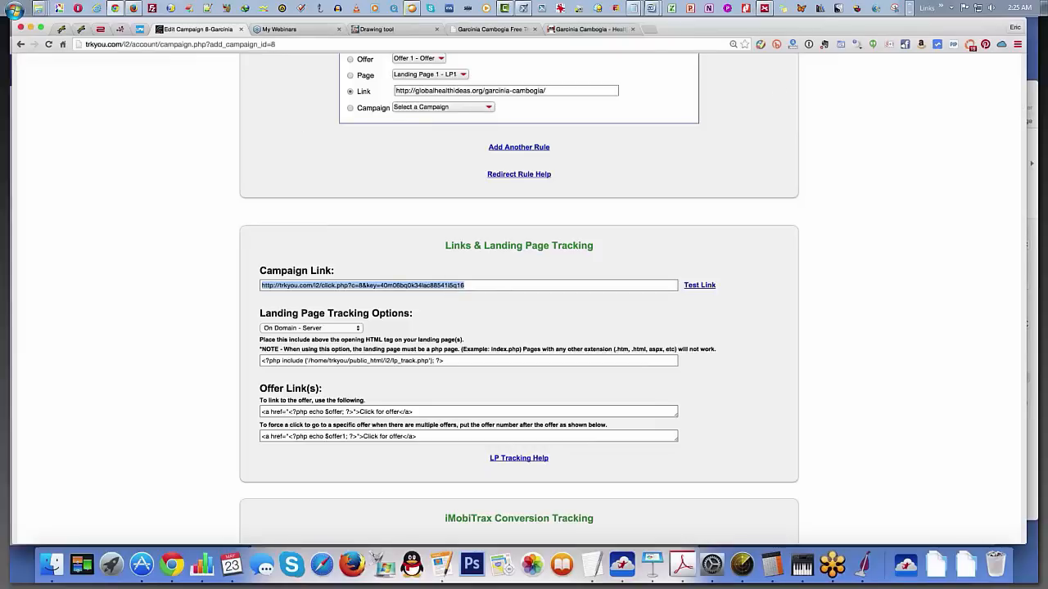
{"action": "left_click", "coordinate": [260, 9]}
{"action": "left_click", "coordinate": [311, 135]}
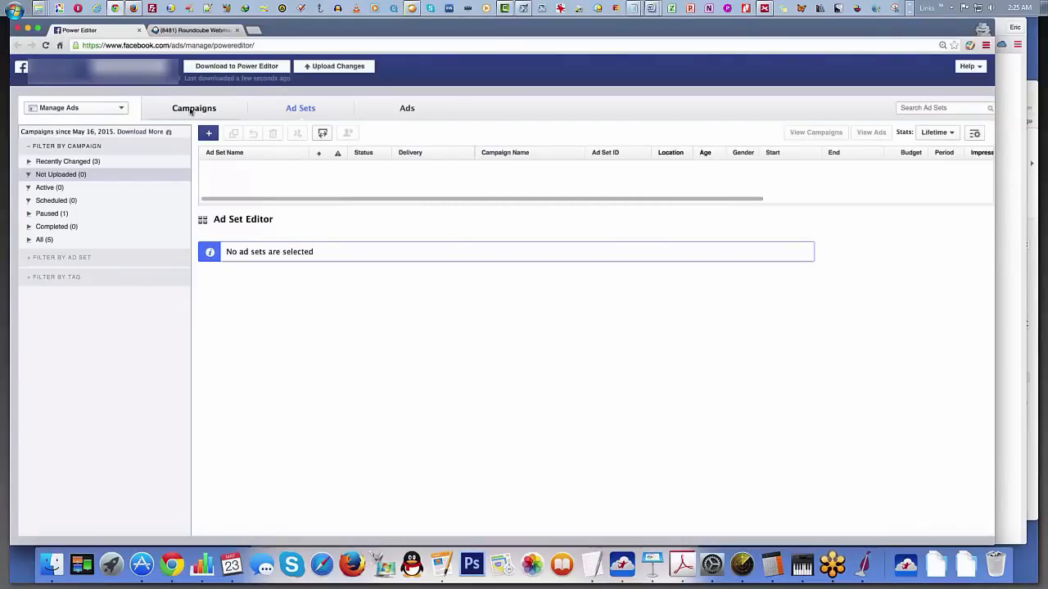
Step: Create a Clicks to Website campaign named garcinia Ca with the Auction buying type
{"action": "left_click", "coordinate": [191, 110]}
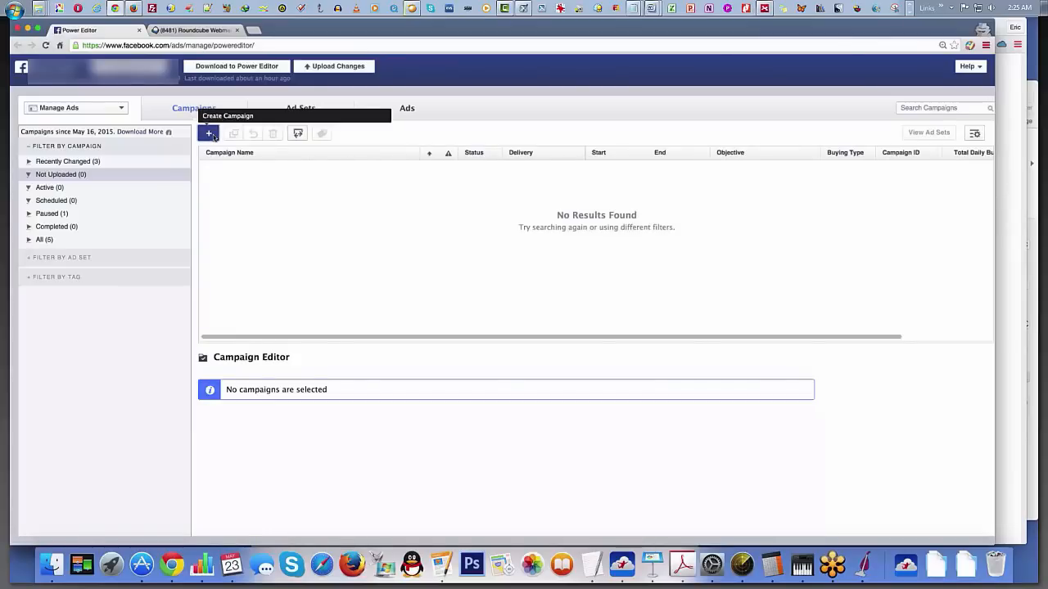
{"action": "left_click", "coordinate": [210, 134]}
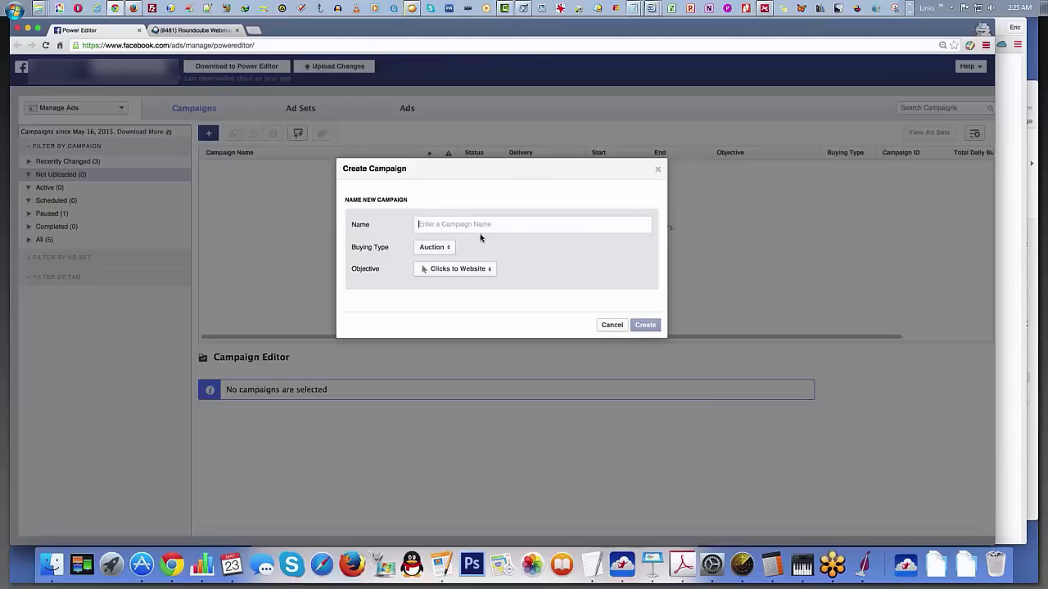
{"action": "type", "text": "garcinia"}
{"action": "type", "text": "Ca"}
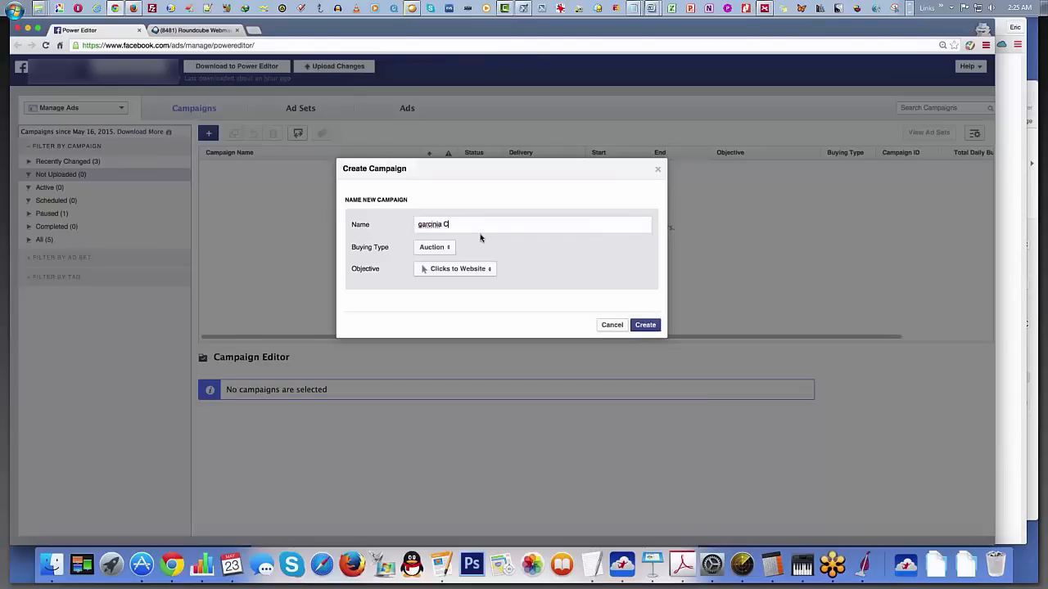
{"action": "left_click", "coordinate": [657, 331]}
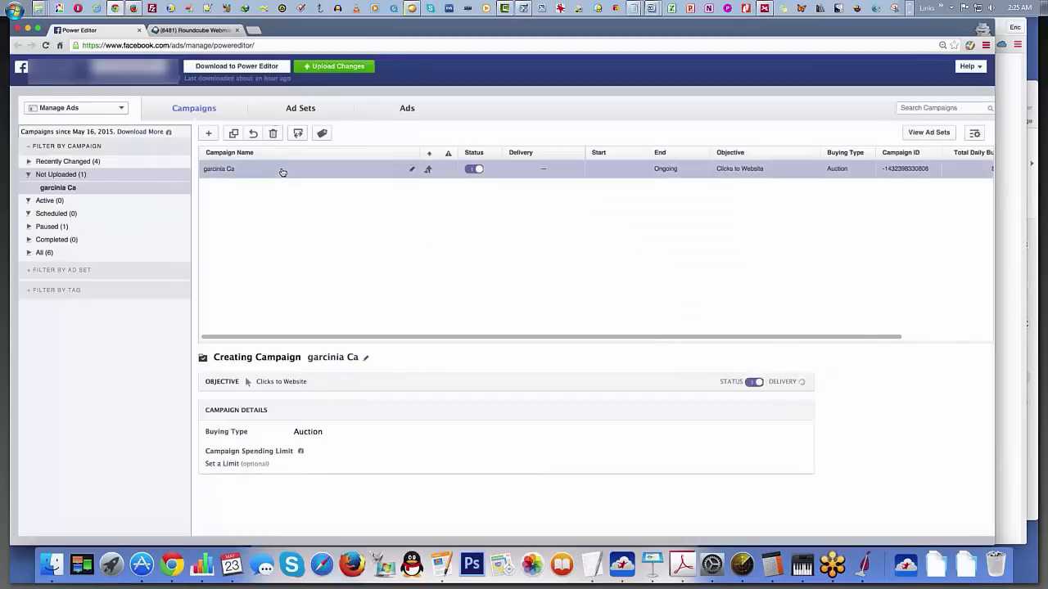
Step: Create an ad set named garcinia ca within the existing garcinia Ca campaign
{"action": "left_click", "coordinate": [301, 108]}
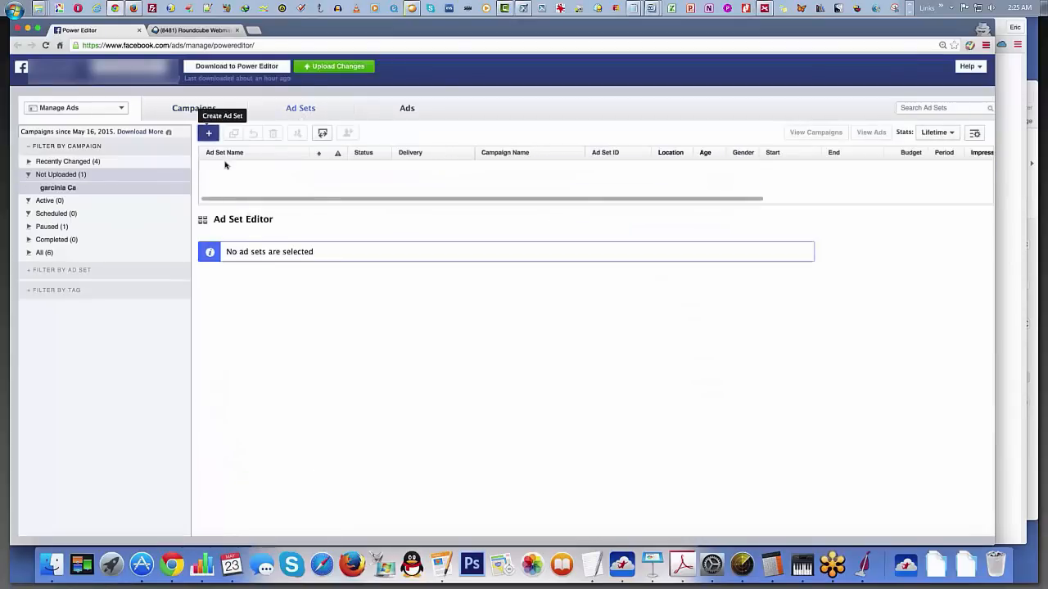
{"action": "left_click", "coordinate": [208, 133]}
{"action": "type", "text": "agr"}
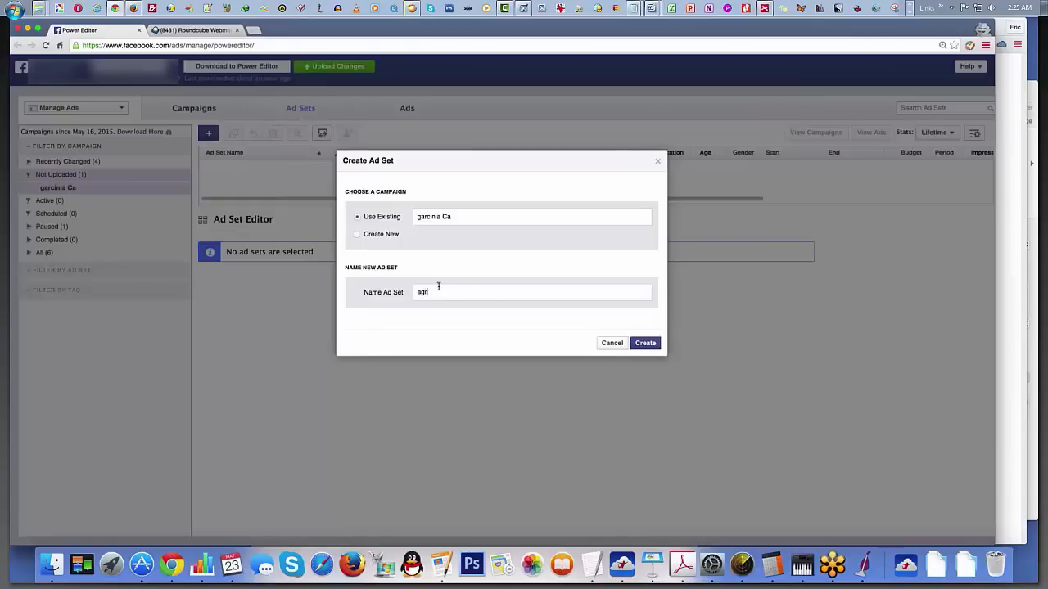
{"action": "key", "text": "BackSpace"}
{"action": "key", "text": "BackSpace"}
{"action": "type", "text": "garcinia ca"}
{"action": "left_click", "coordinate": [652, 341]}
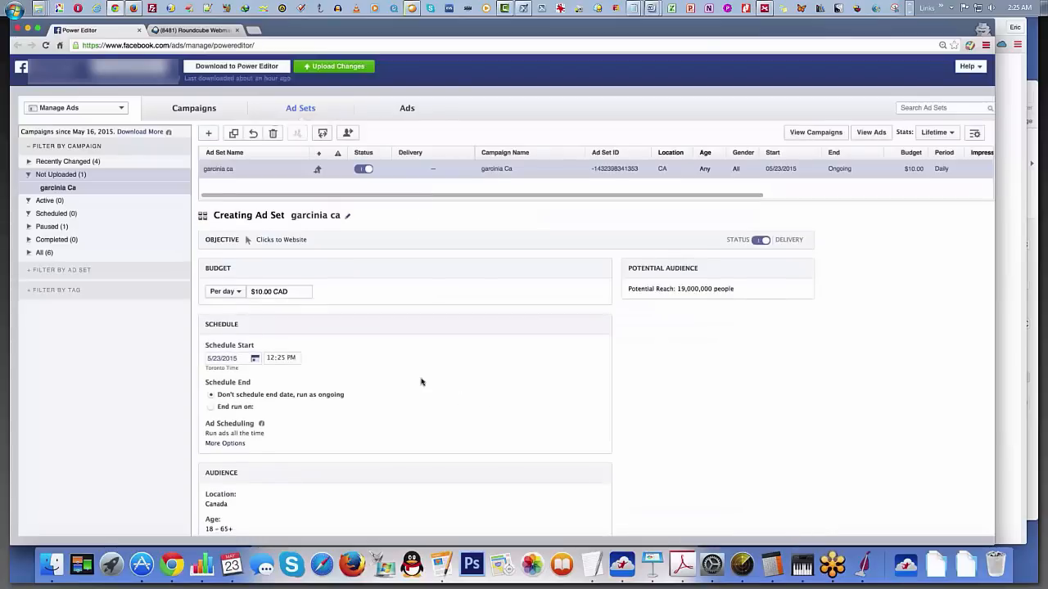
Step: Schedule the garcinia ca ad set to start on 5/24/2015 at 6:00 AM
{"action": "scroll", "coordinate": [230, 305], "scroll_direction": "down", "scroll_amount": 3}
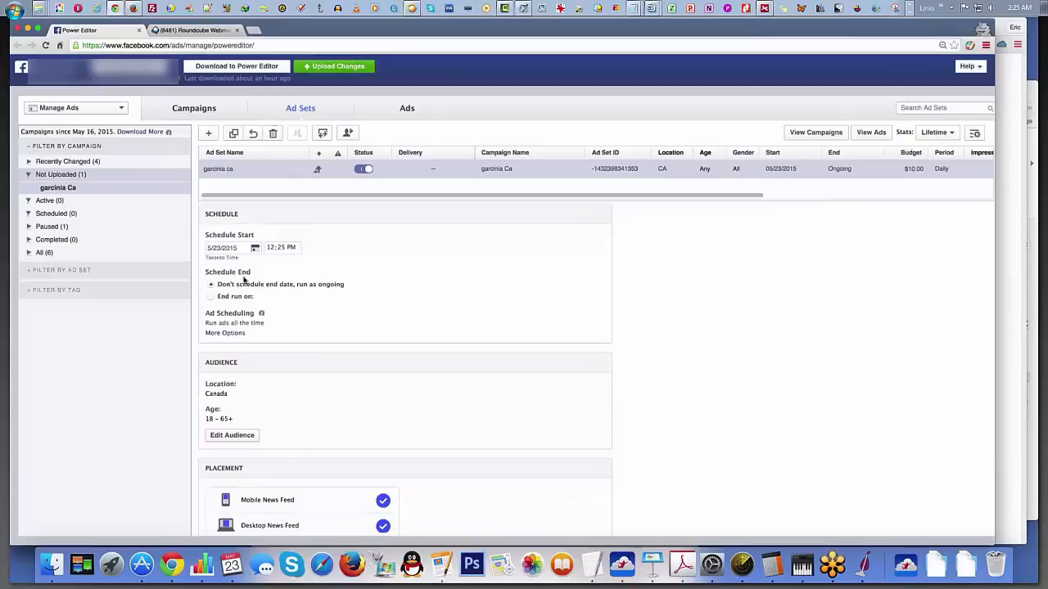
{"action": "left_click", "coordinate": [255, 248]}
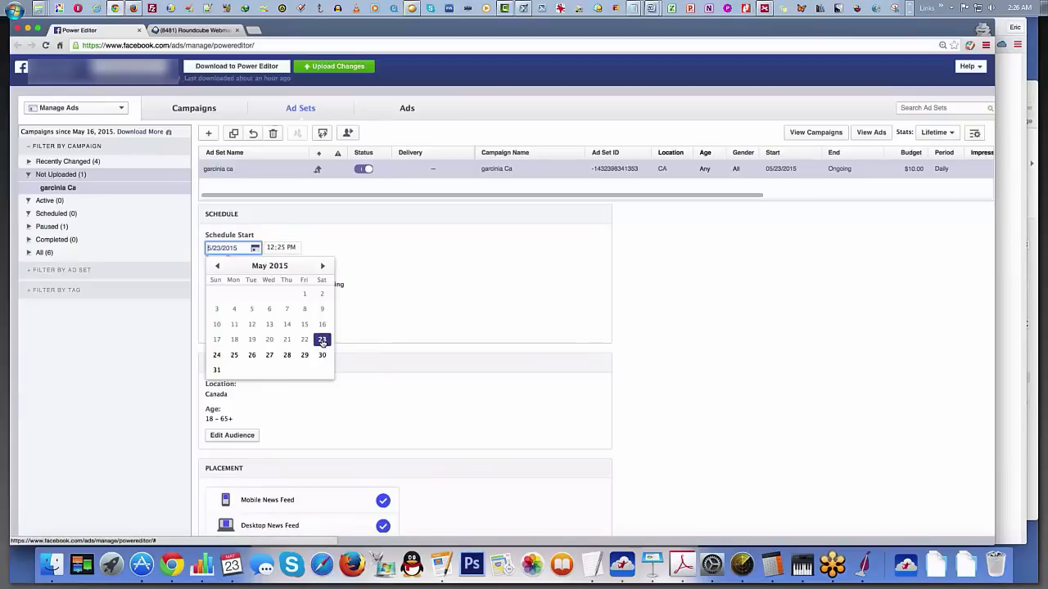
{"action": "left_click", "coordinate": [216, 355]}
{"action": "left_click", "coordinate": [293, 248]}
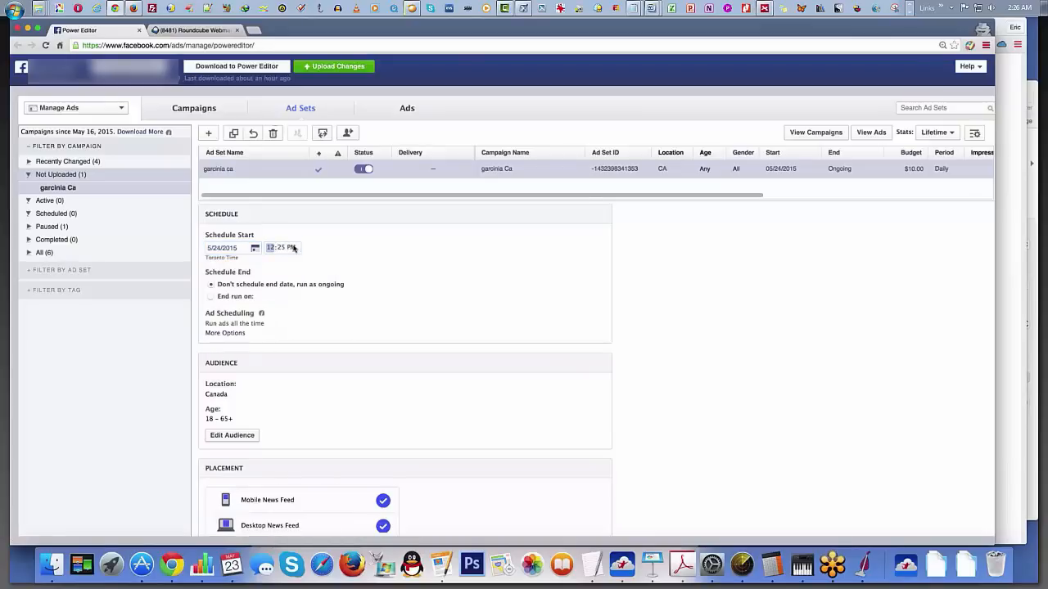
{"action": "type", "text": "6"}
{"action": "left_click", "coordinate": [293, 248]}
{"action": "type", "text": "a"}
{"action": "left_click", "coordinate": [281, 249]}
{"action": "type", "text": "00 AM"}
Step: Edit the ad set's audience to exclude the province of Quebec from the Canada location targeting
{"action": "scroll", "coordinate": [336, 340], "scroll_direction": "down", "scroll_amount": 3}
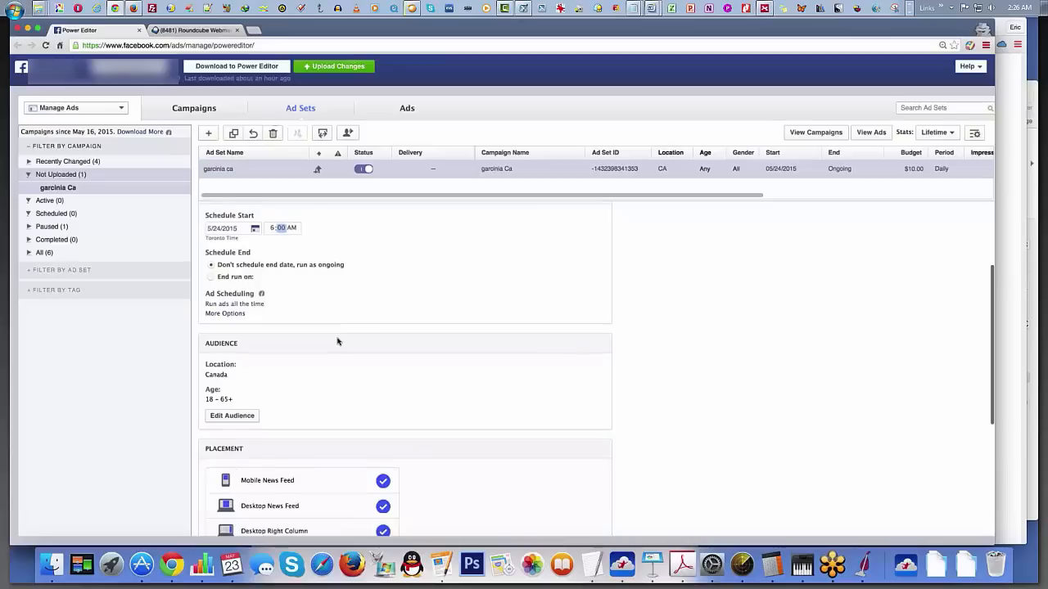
{"action": "left_click", "coordinate": [234, 360]}
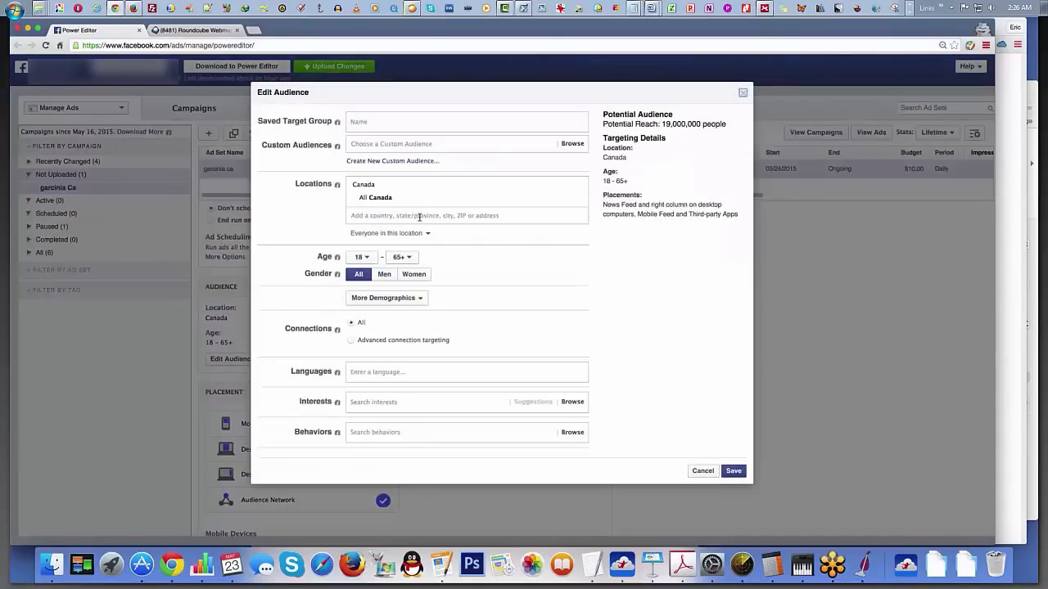
{"action": "left_click", "coordinate": [426, 234]}
{"action": "left_click", "coordinate": [379, 218]}
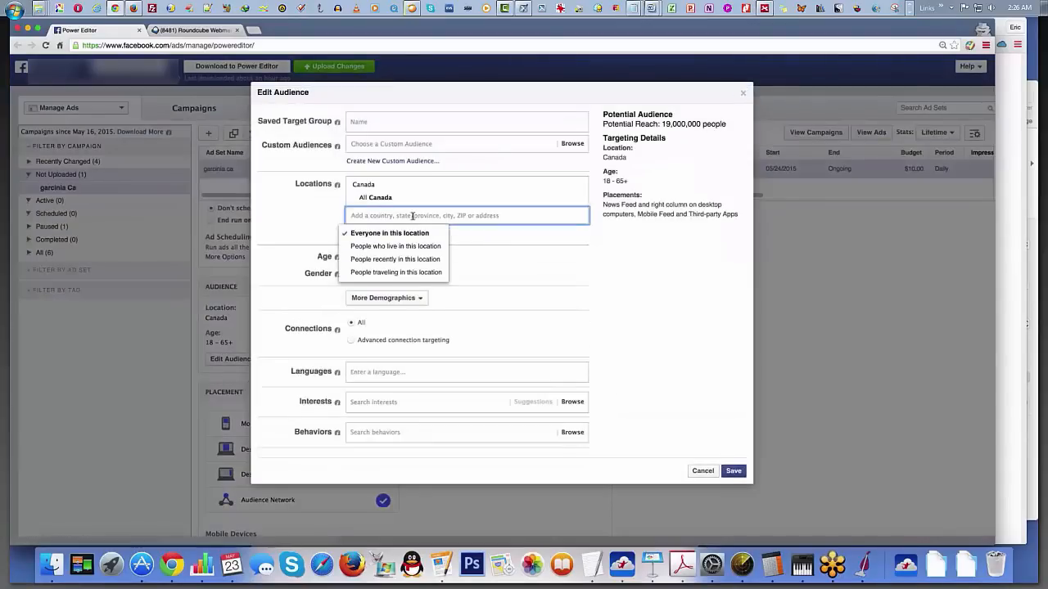
{"action": "left_click", "coordinate": [379, 218]}
{"action": "left_click", "coordinate": [363, 248]}
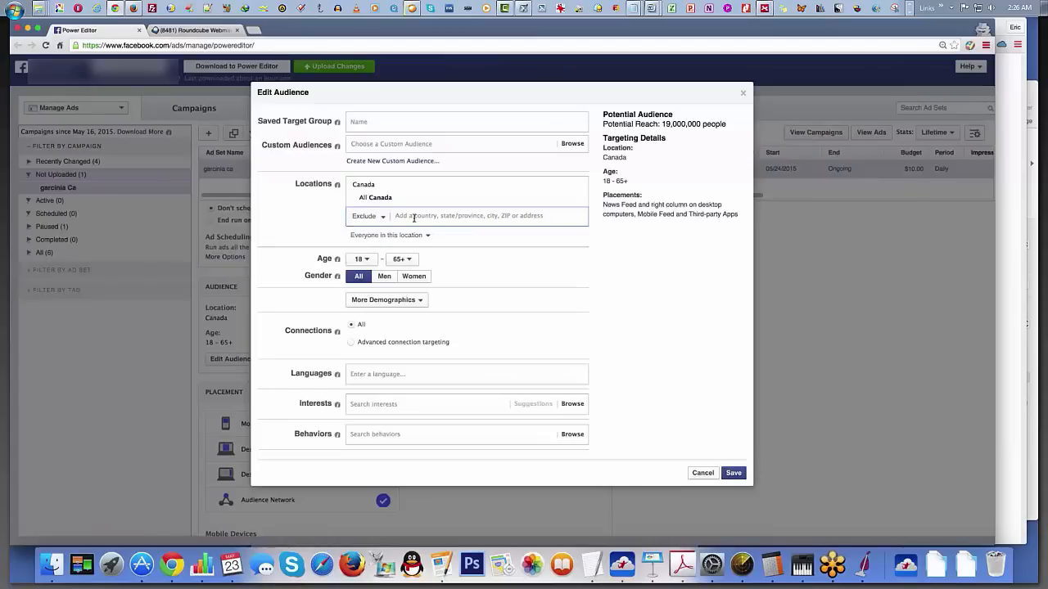
{"action": "type", "text": "que"}
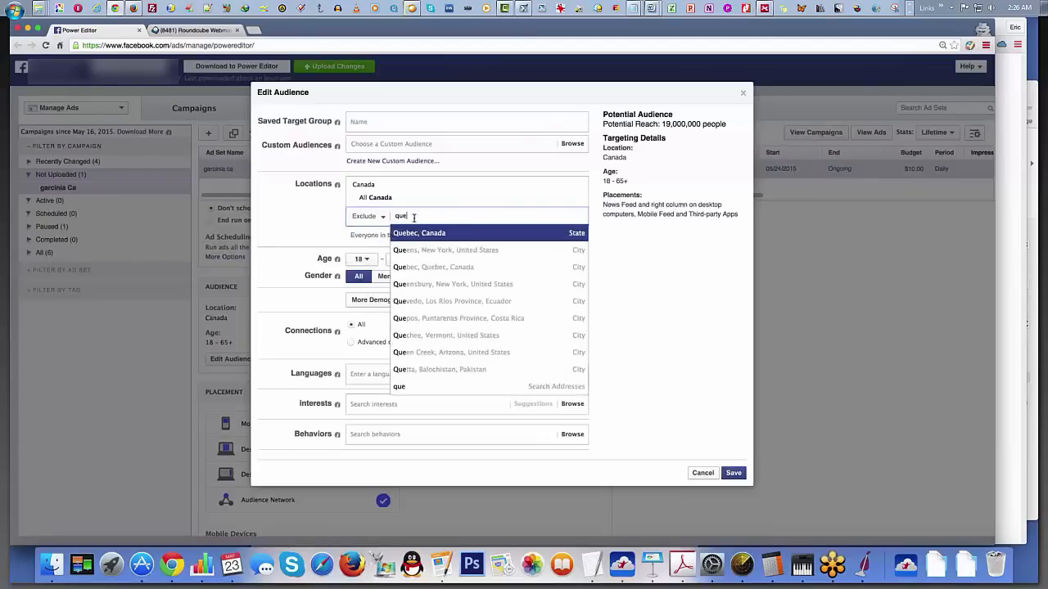
{"action": "left_click", "coordinate": [419, 234]}
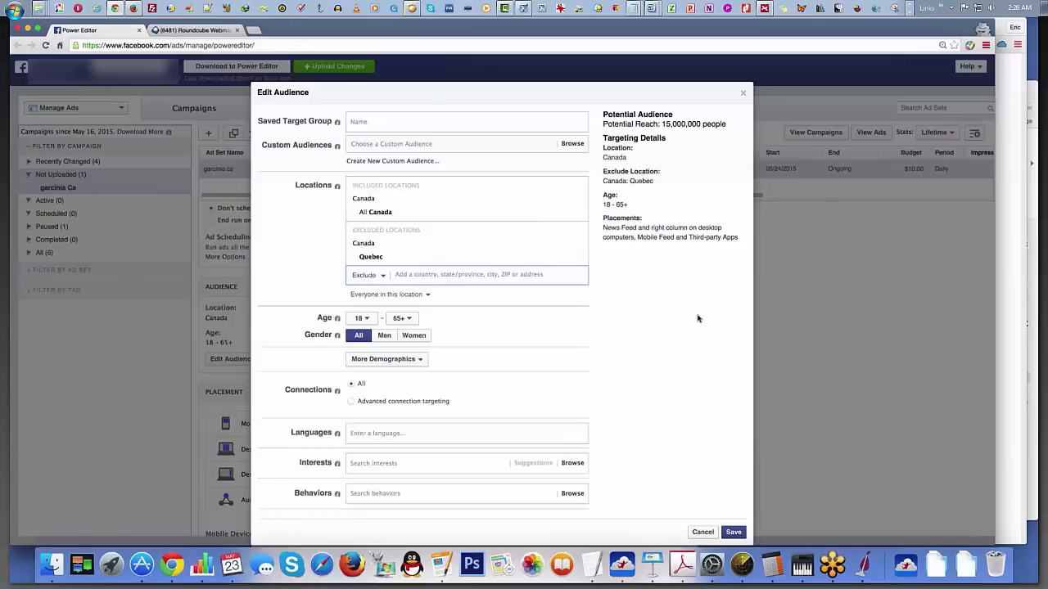
Step: Limit the audience to women aged 25 to 55
{"action": "left_click", "coordinate": [356, 319]}
{"action": "scroll", "coordinate": [360, 376], "scroll_direction": "down", "scroll_amount": 2}
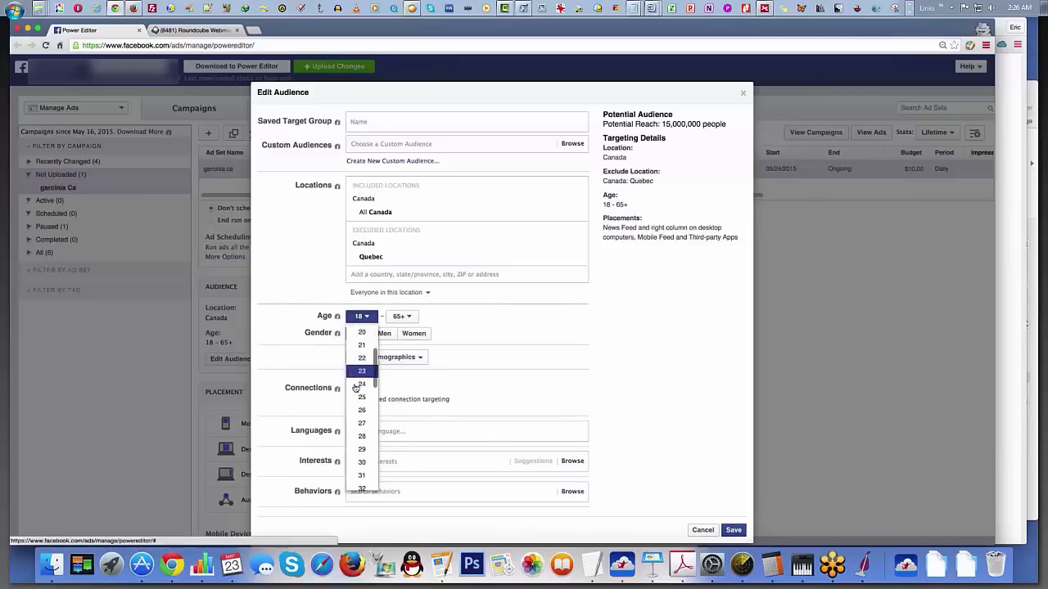
{"action": "left_click", "coordinate": [360, 376]}
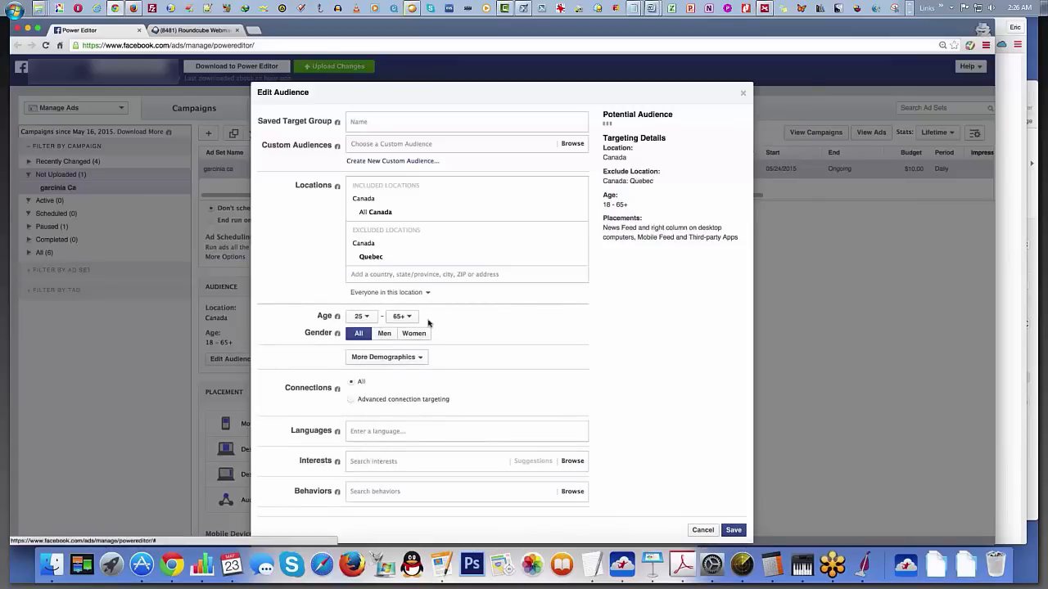
{"action": "left_click", "coordinate": [412, 334]}
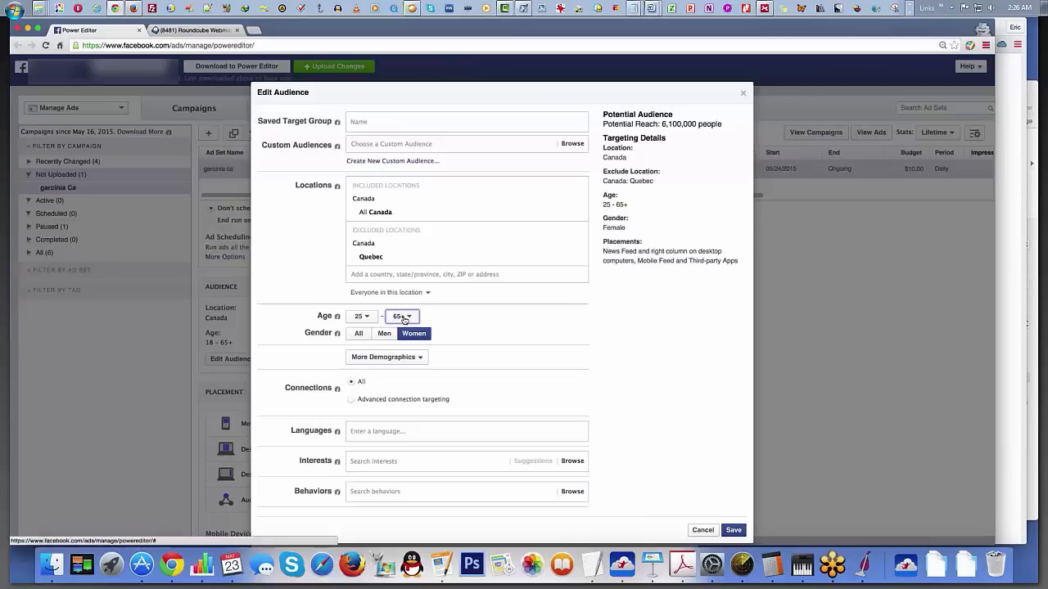
{"action": "left_click", "coordinate": [403, 317]}
{"action": "scroll", "coordinate": [403, 388], "scroll_direction": "down", "scroll_amount": 5}
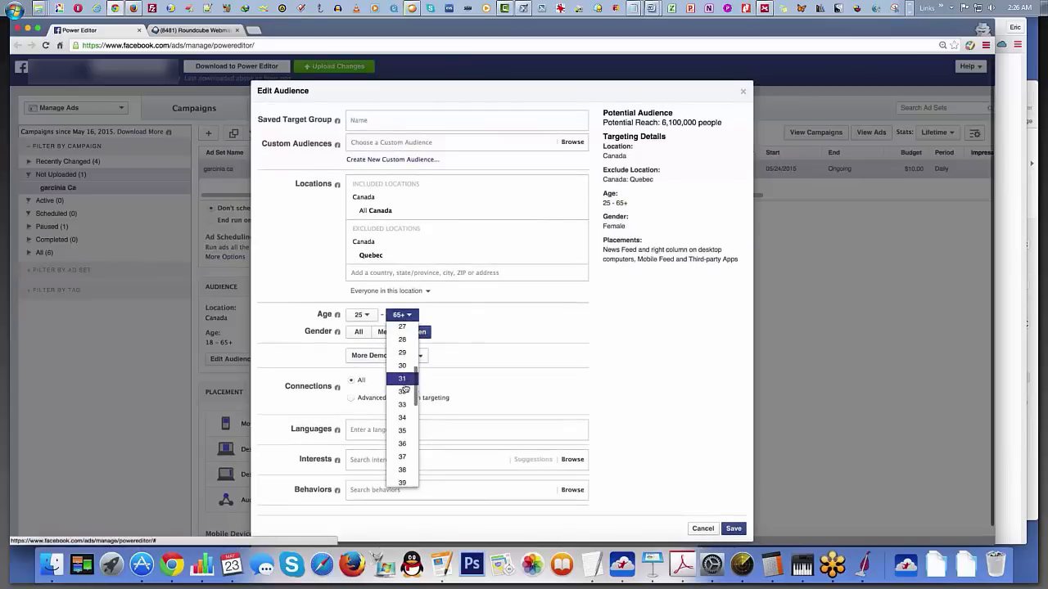
{"action": "scroll", "coordinate": [405, 388], "scroll_direction": "down", "scroll_amount": 3}
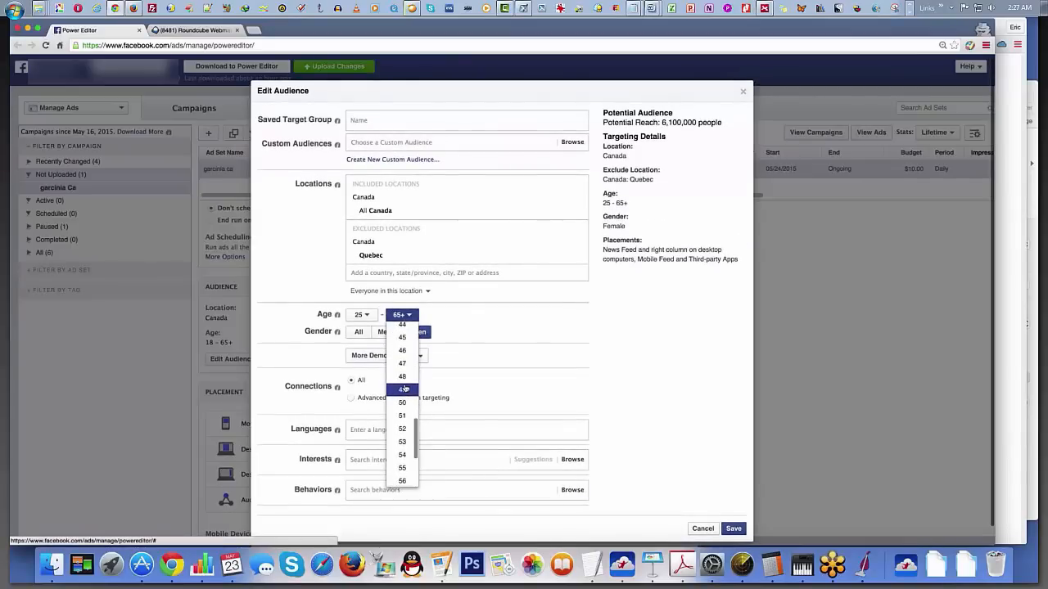
{"action": "left_click", "coordinate": [405, 410]}
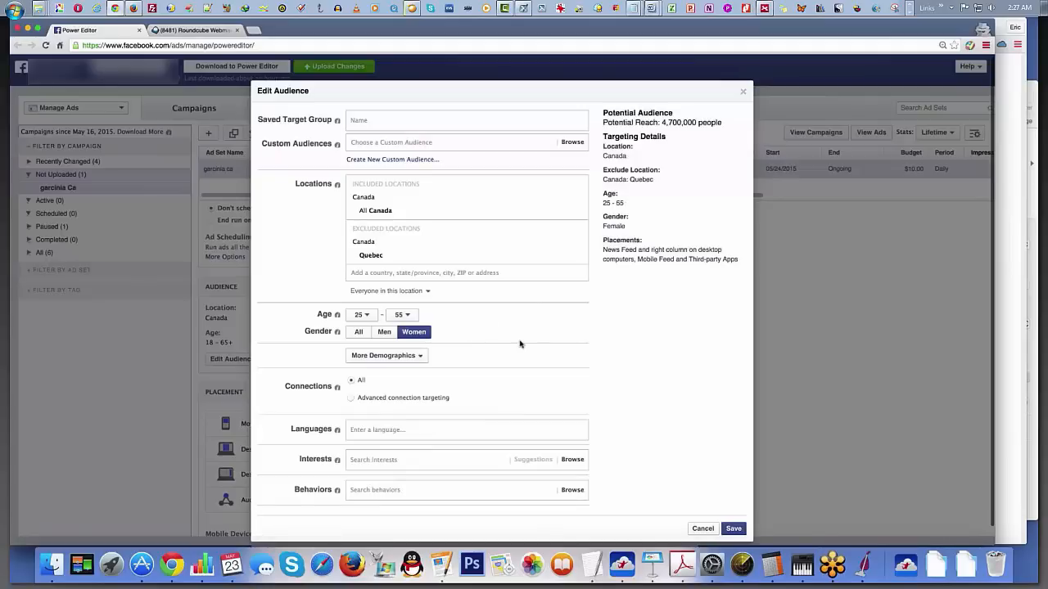
Step: Search the audience interests for garcinia and clear the search text
{"action": "scroll", "coordinate": [520, 344], "scroll_direction": "down", "scroll_amount": 1}
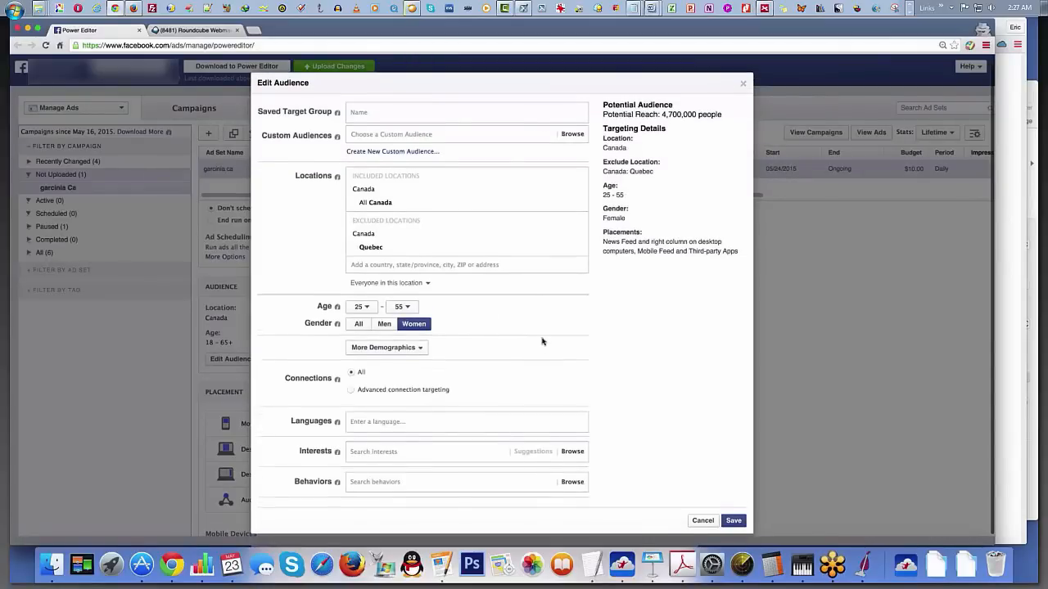
{"action": "scroll", "coordinate": [542, 342], "scroll_direction": "down", "scroll_amount": 1}
{"action": "scroll", "coordinate": [542, 341], "scroll_direction": "down", "scroll_amount": 1}
{"action": "left_click", "coordinate": [501, 443]}
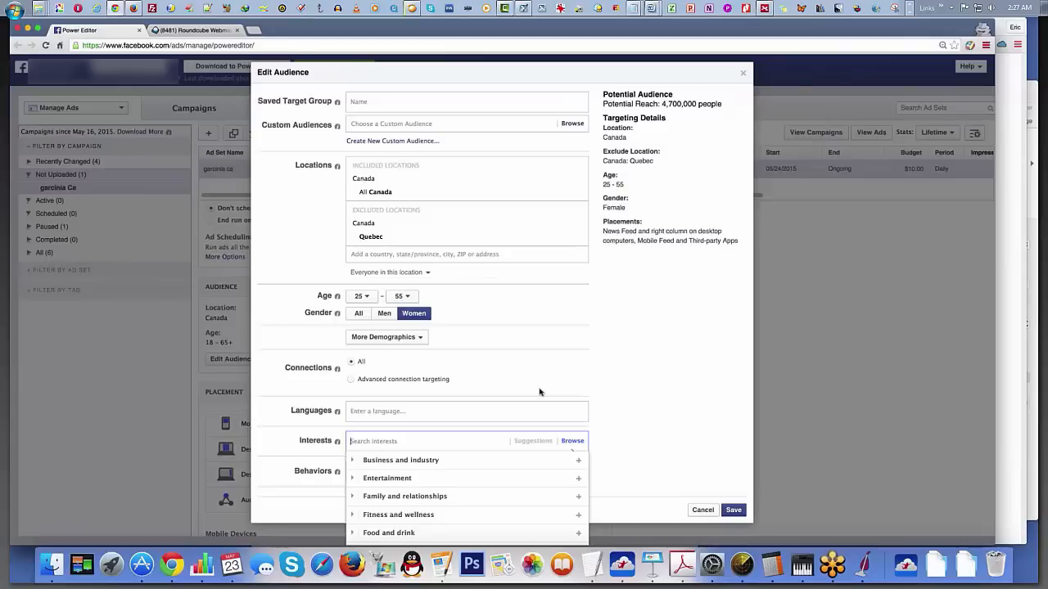
{"action": "type", "text": "ga"}
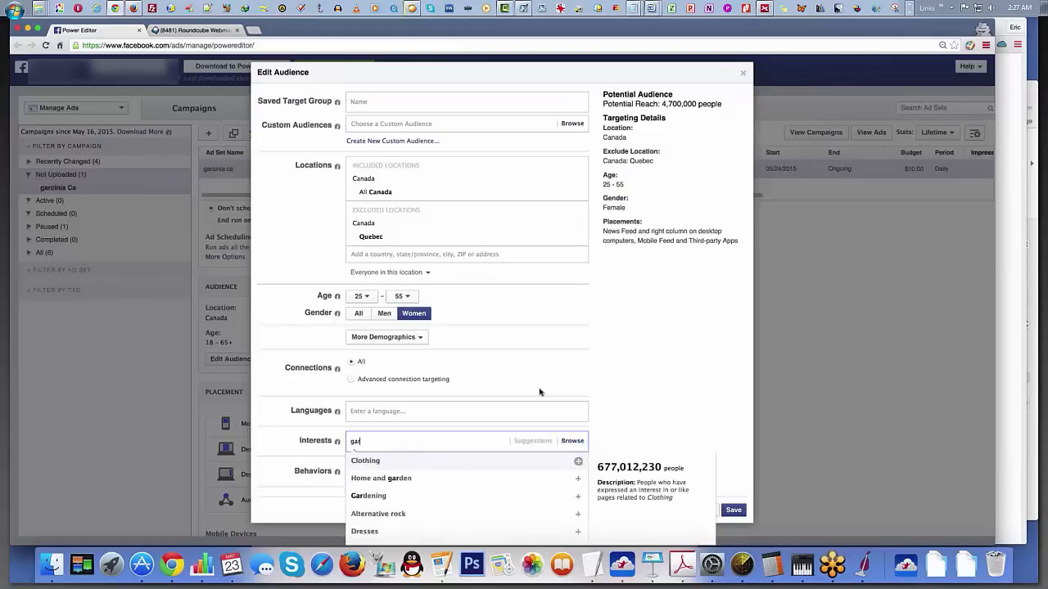
{"action": "type", "text": "rci"}
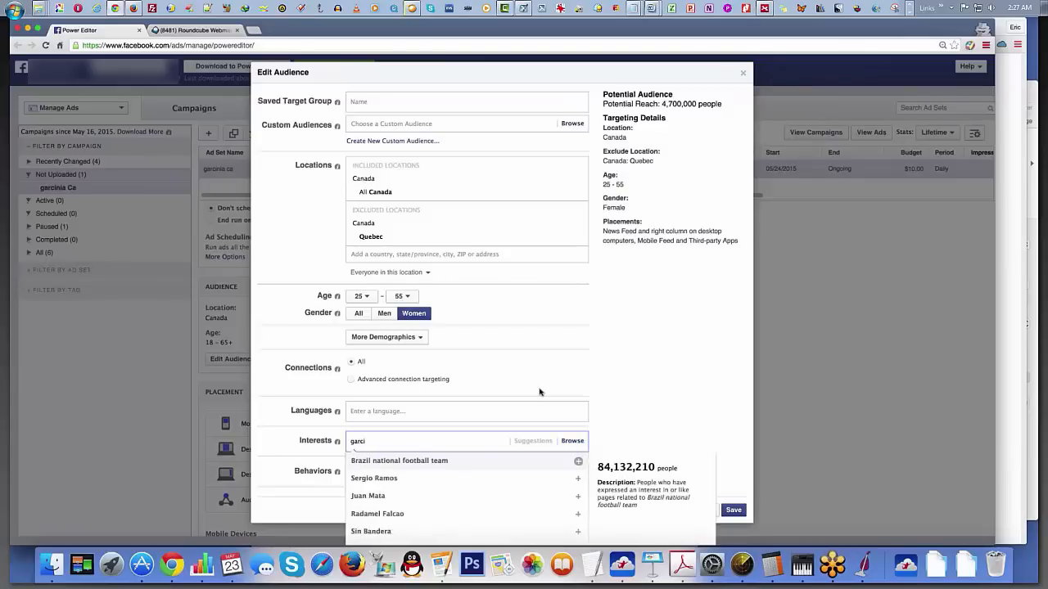
{"action": "type", "text": "a"}
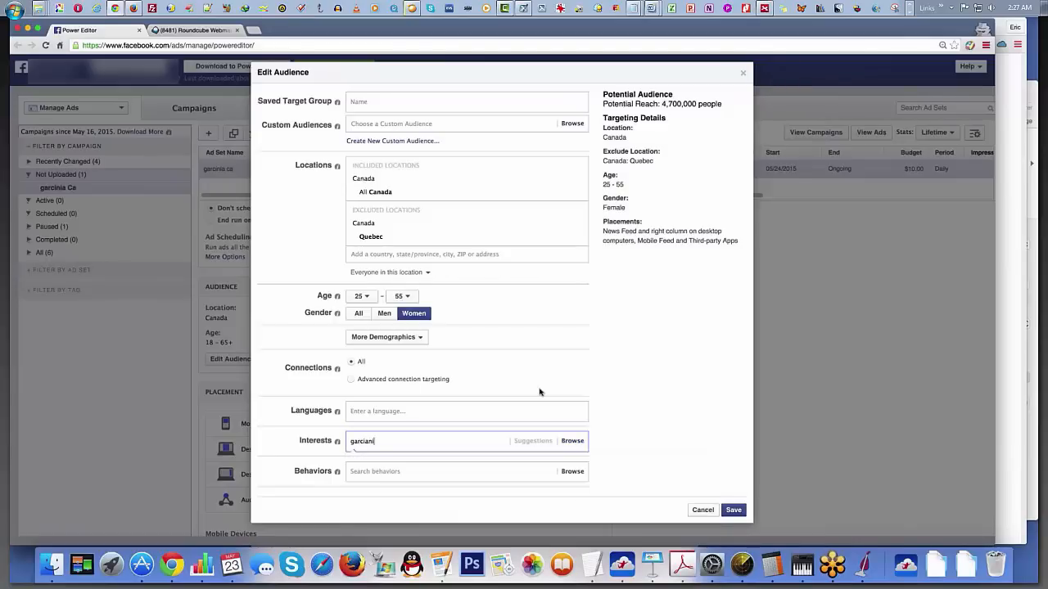
{"action": "key", "text": "BackSpace"}
{"action": "type", "text": "n"}
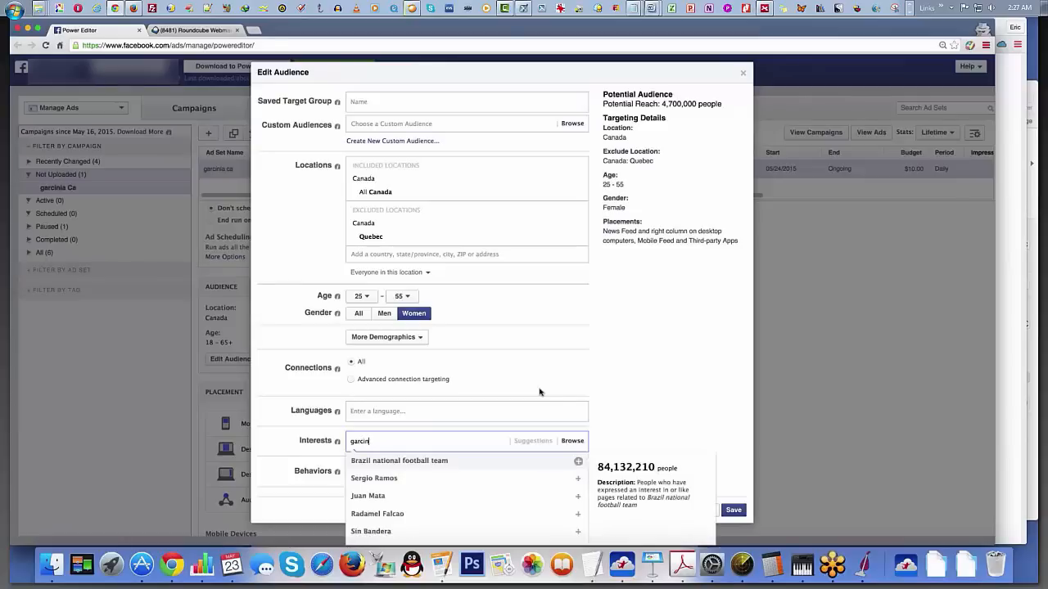
{"action": "type", "text": "ia"}
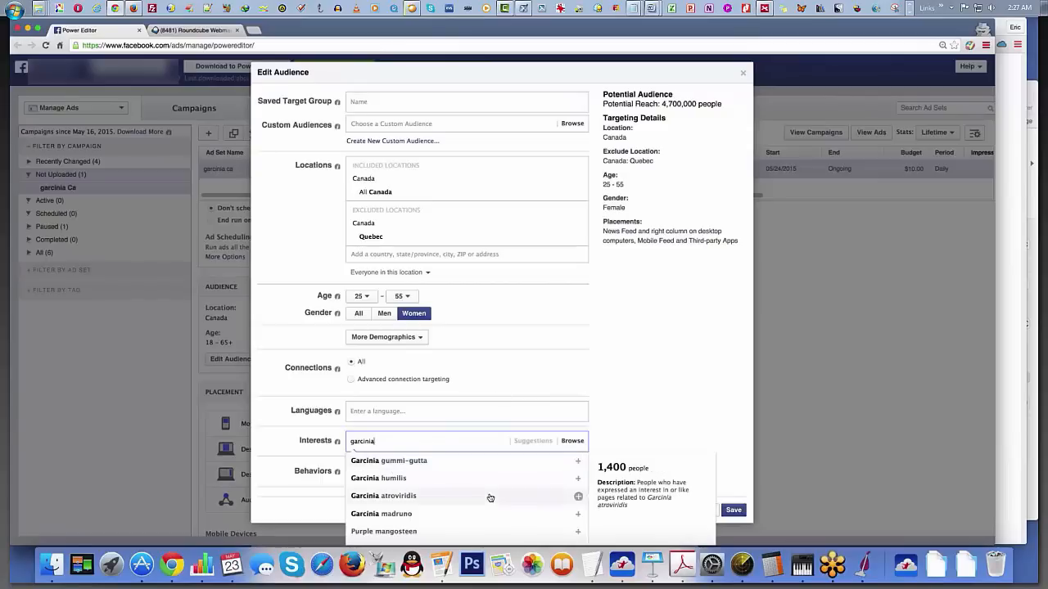
{"action": "scroll", "coordinate": [490, 497], "scroll_direction": "down", "scroll_amount": 1}
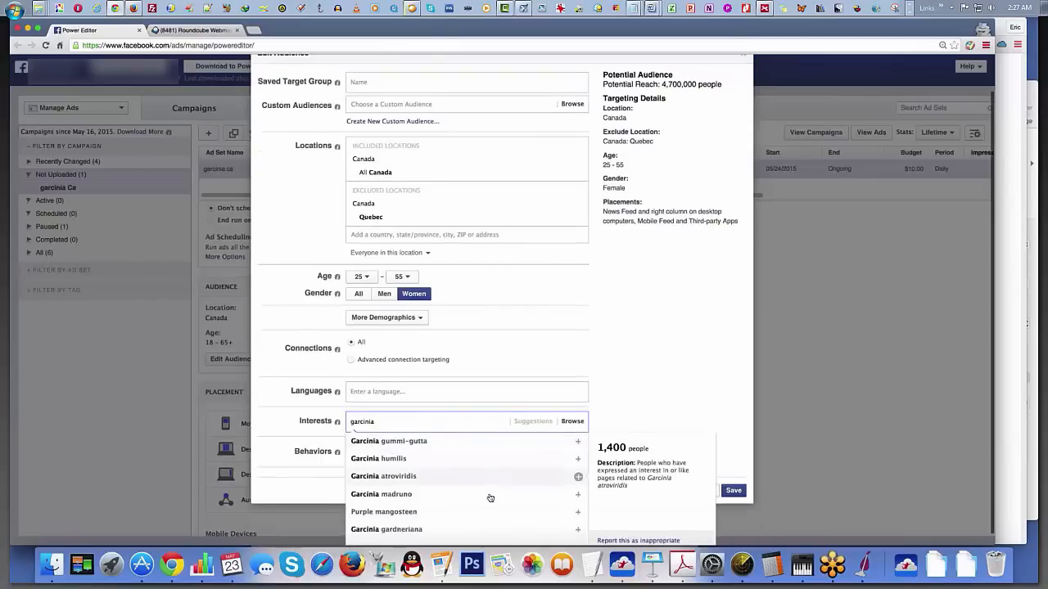
{"action": "scroll", "coordinate": [490, 497], "scroll_direction": "down", "scroll_amount": 1}
{"action": "double_click", "coordinate": [394, 416]}
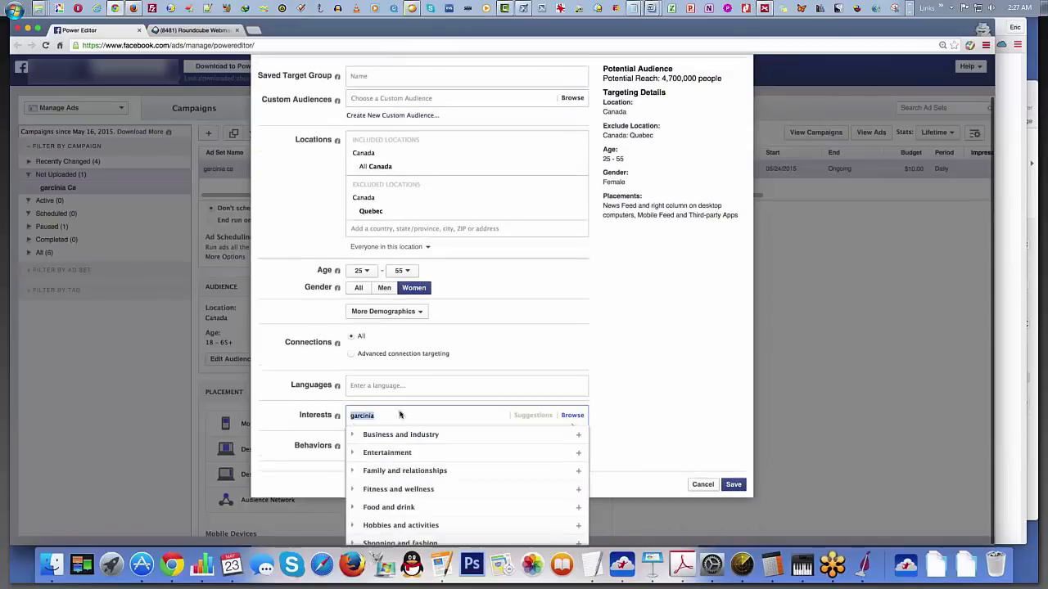
{"action": "key", "text": "BackSpace"}
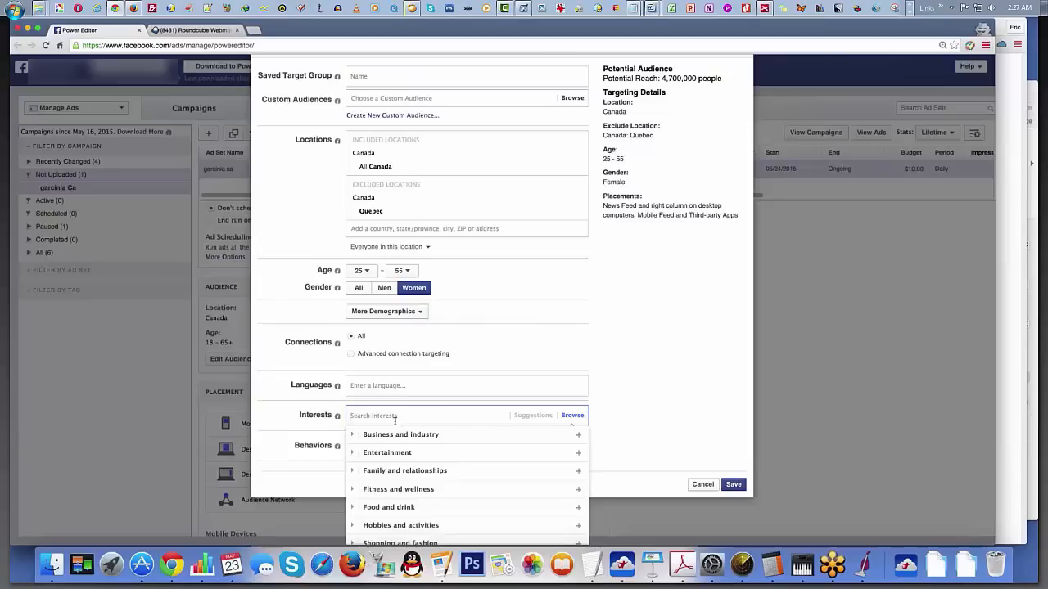
Step: Add Weight loss (fitness and wellness) as an audience interest and bring up the suggestions for further interests
{"action": "type", "text": "weight loss"}
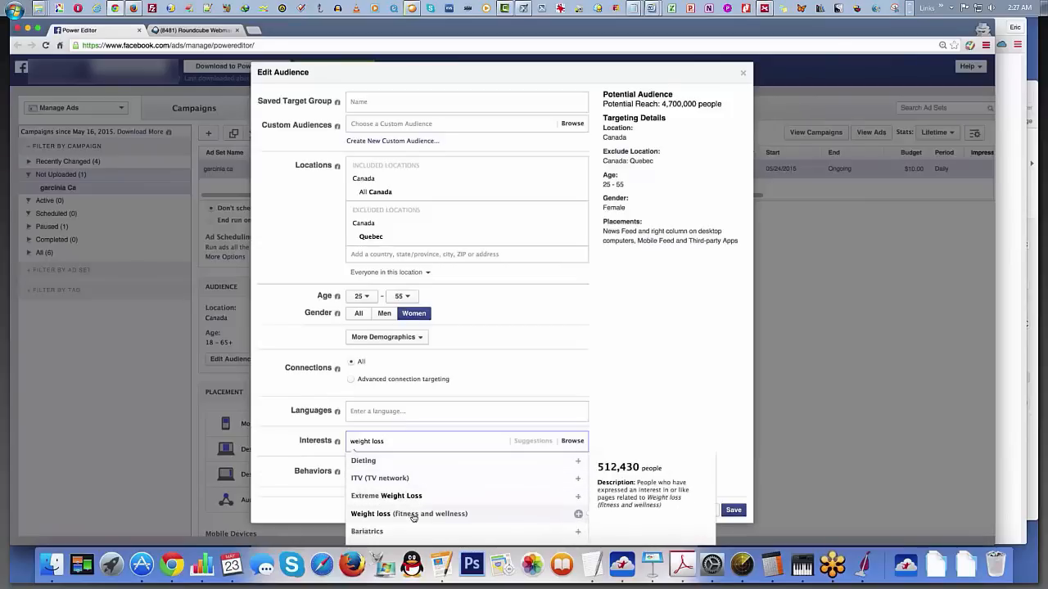
{"action": "left_click", "coordinate": [455, 516]}
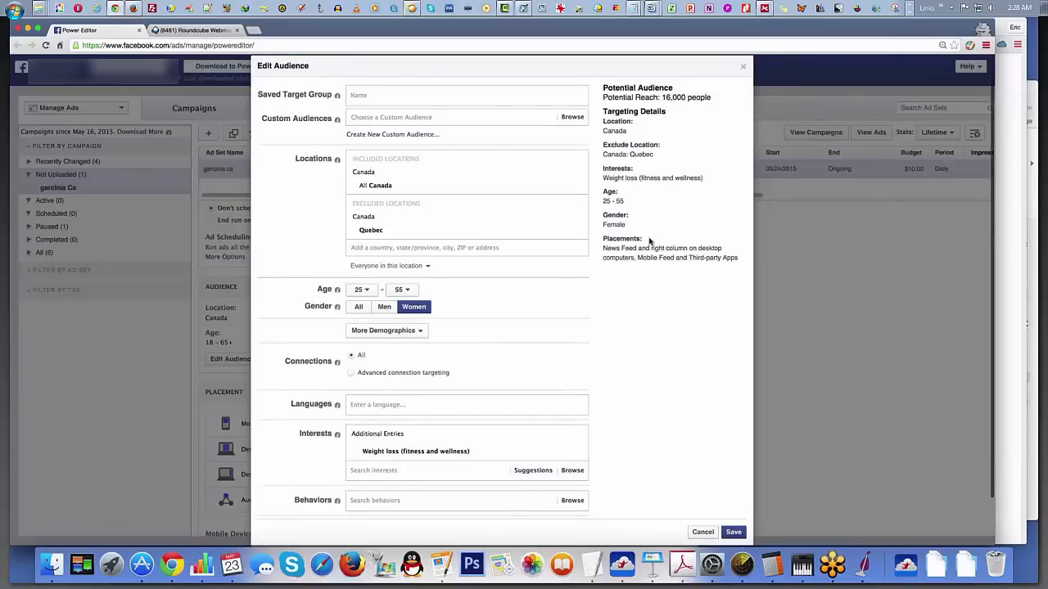
{"action": "left_click", "coordinate": [487, 466]}
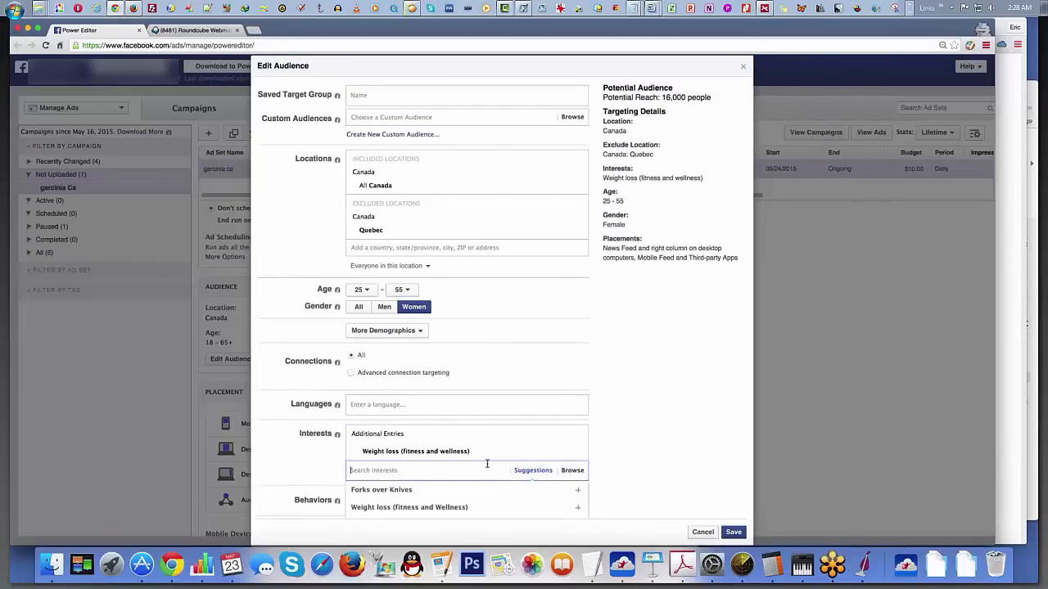
Step: Add Dieting as an audience interest and remove the Weight loss (fitness and wellness) interest
{"action": "type", "text": "die"}
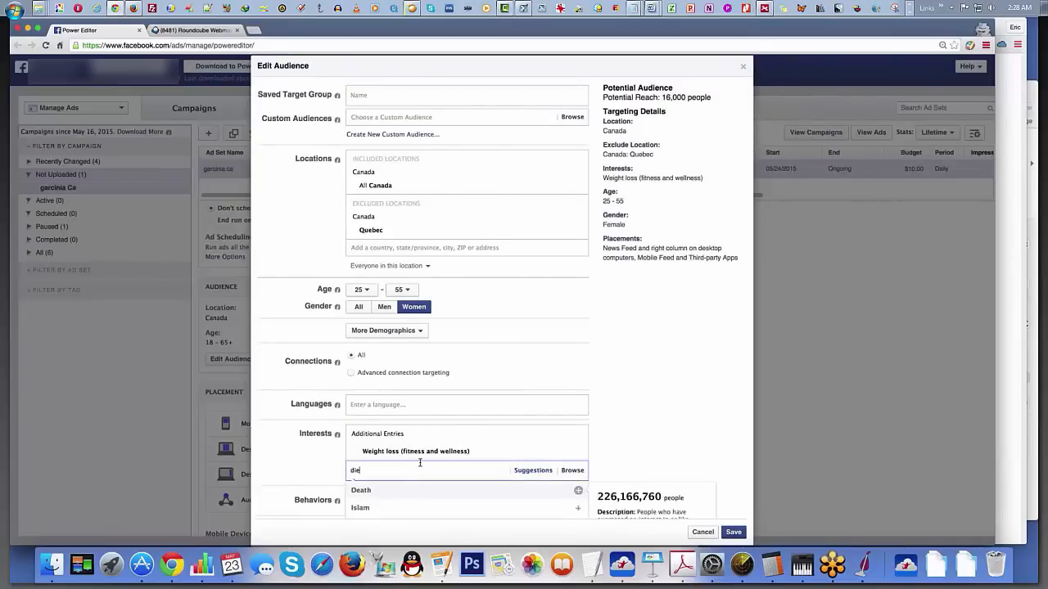
{"action": "type", "text": "t"}
{"action": "left_click", "coordinate": [400, 509]}
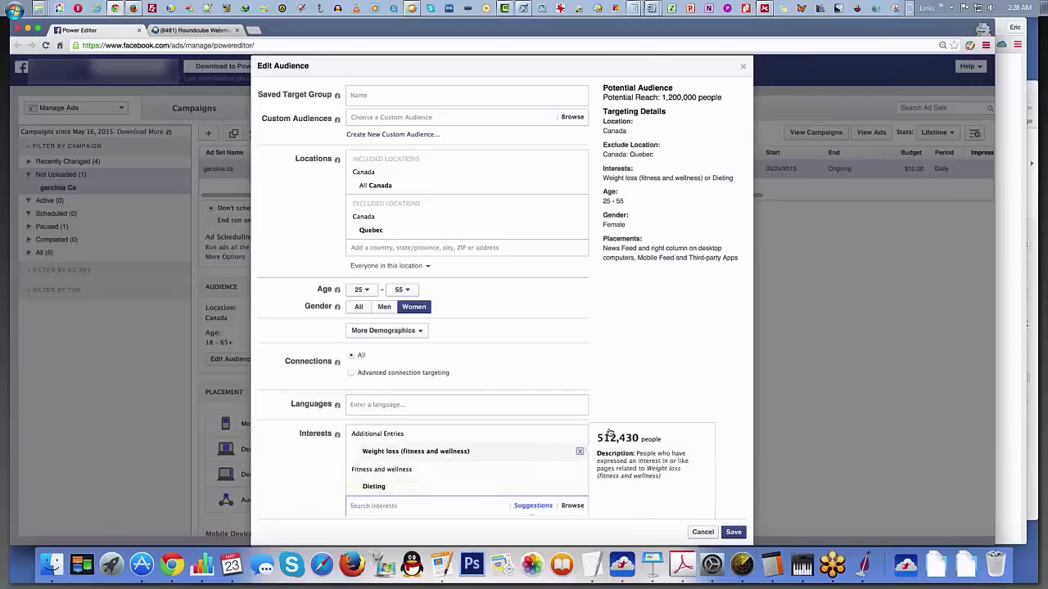
{"action": "left_click", "coordinate": [581, 450]}
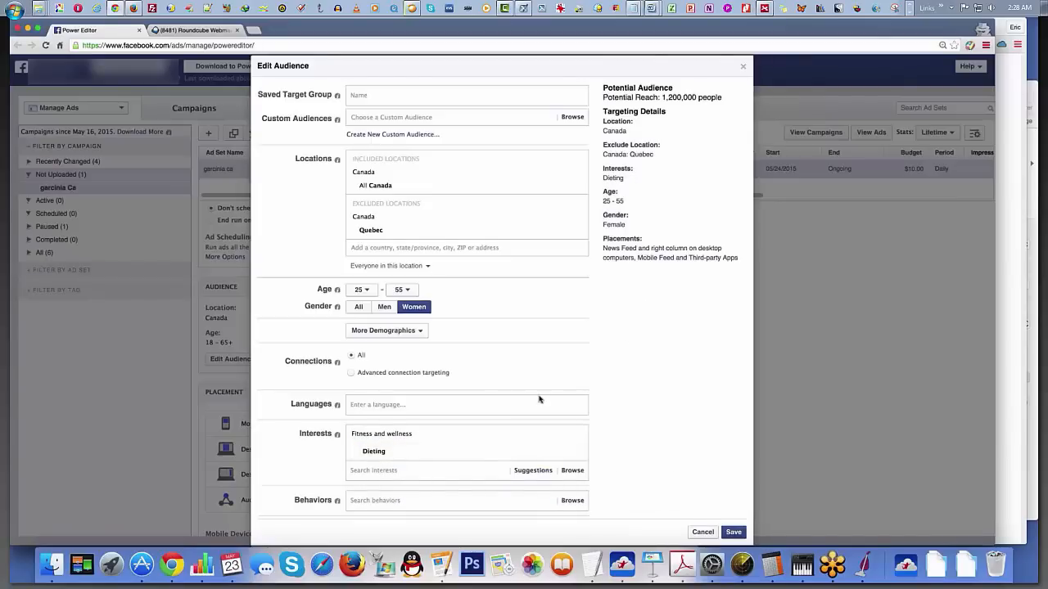
Step: Check the Dieting interest's details and save the edited audience
{"action": "left_click", "coordinate": [382, 471]}
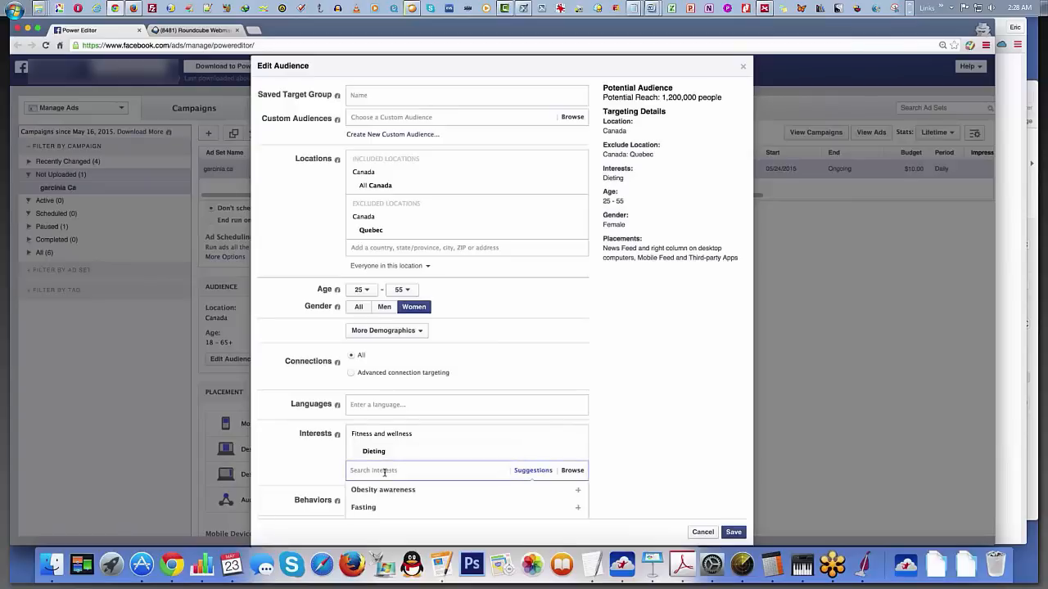
{"action": "left_click", "coordinate": [662, 403]}
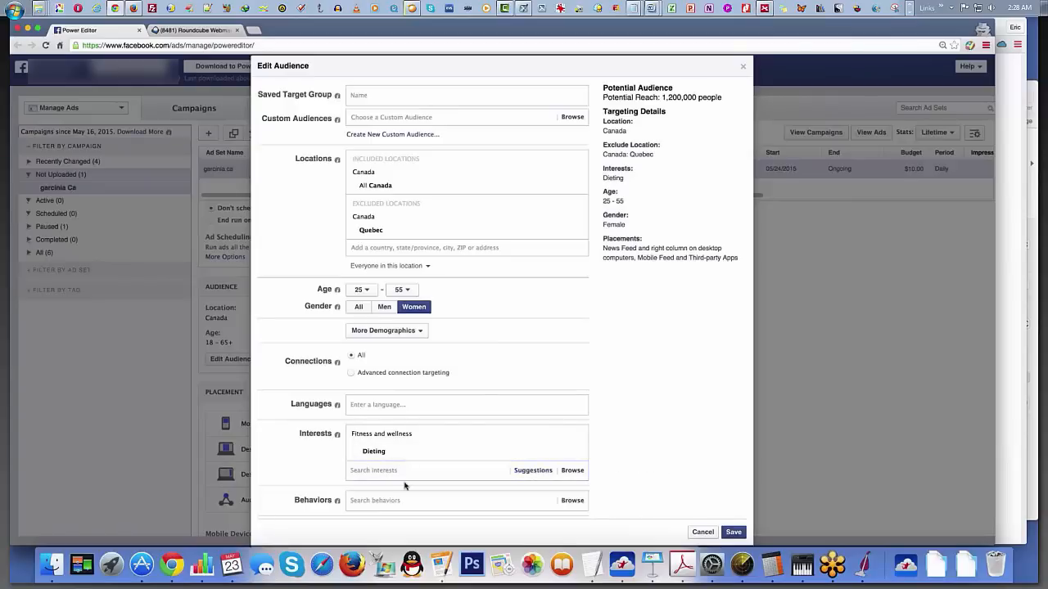
{"action": "mouse_move", "coordinate": [400, 454]}
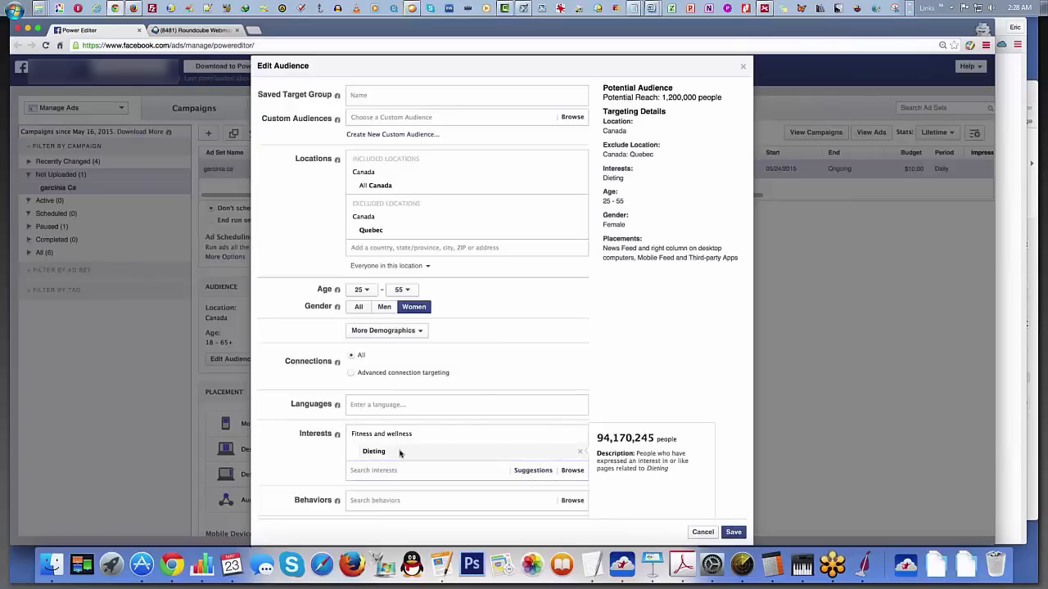
{"action": "scroll", "coordinate": [420, 463], "scroll_direction": "down", "scroll_amount": 1}
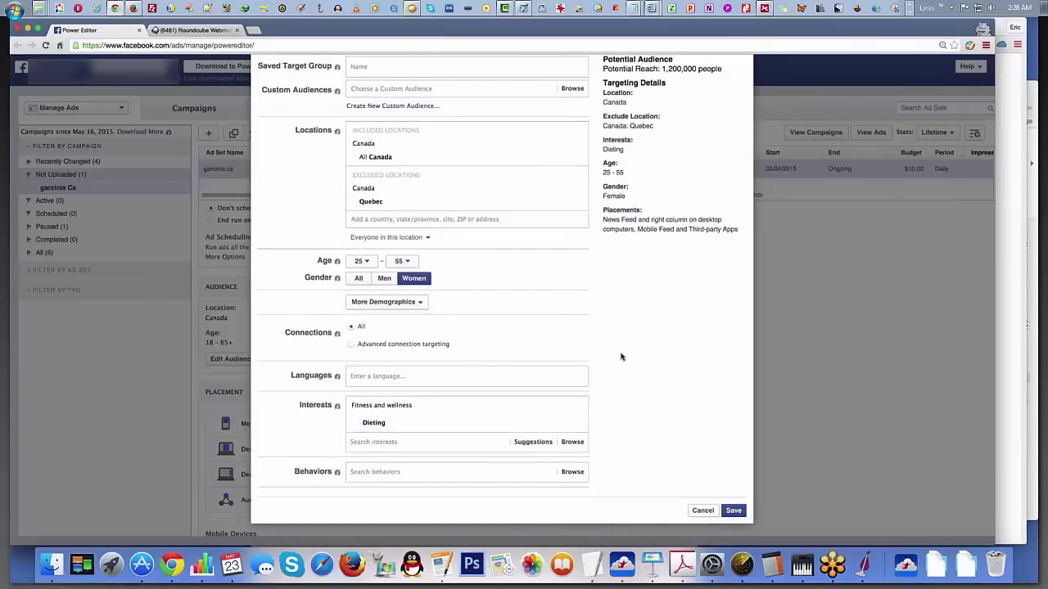
{"action": "left_click", "coordinate": [733, 510]}
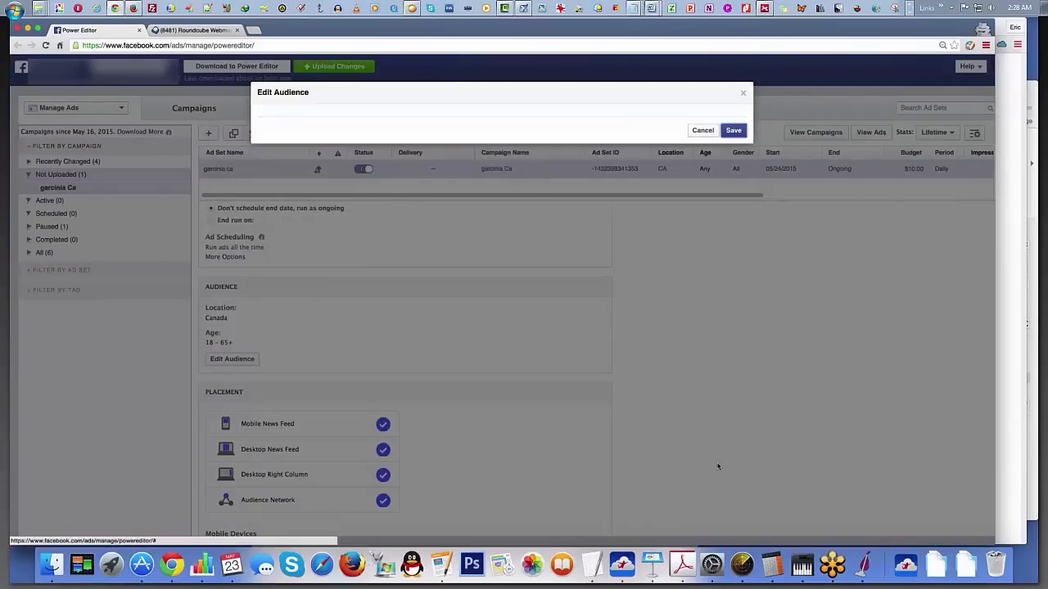
Step: Restrict the ad set's placement to Desktop News Feed only, switching off mobile, right column and Audience Network
{"action": "scroll", "coordinate": [585, 411], "scroll_direction": "down", "scroll_amount": 3}
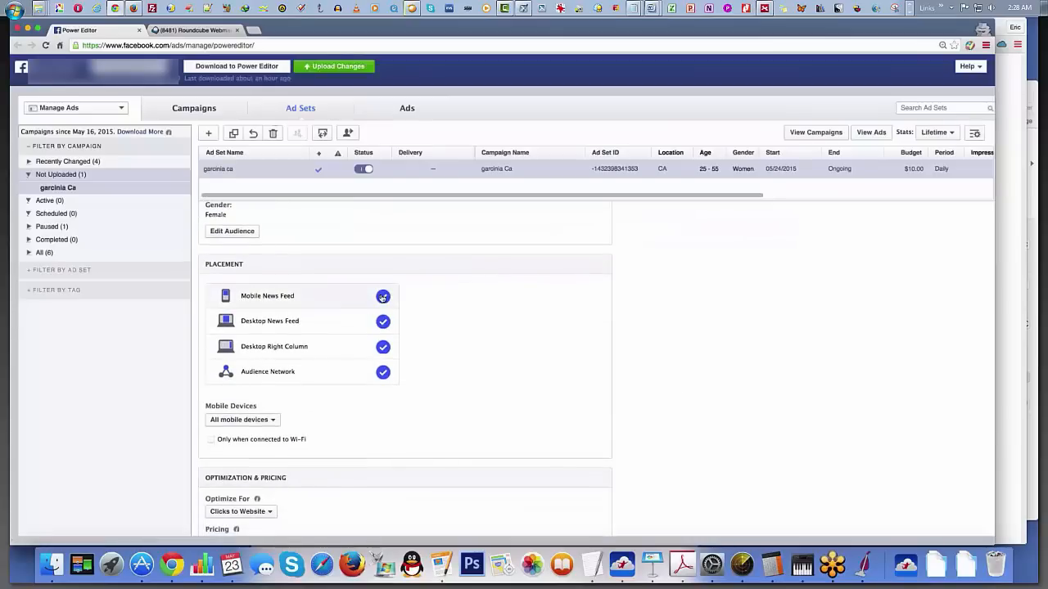
{"action": "left_click", "coordinate": [383, 298]}
{"action": "left_click", "coordinate": [382, 369]}
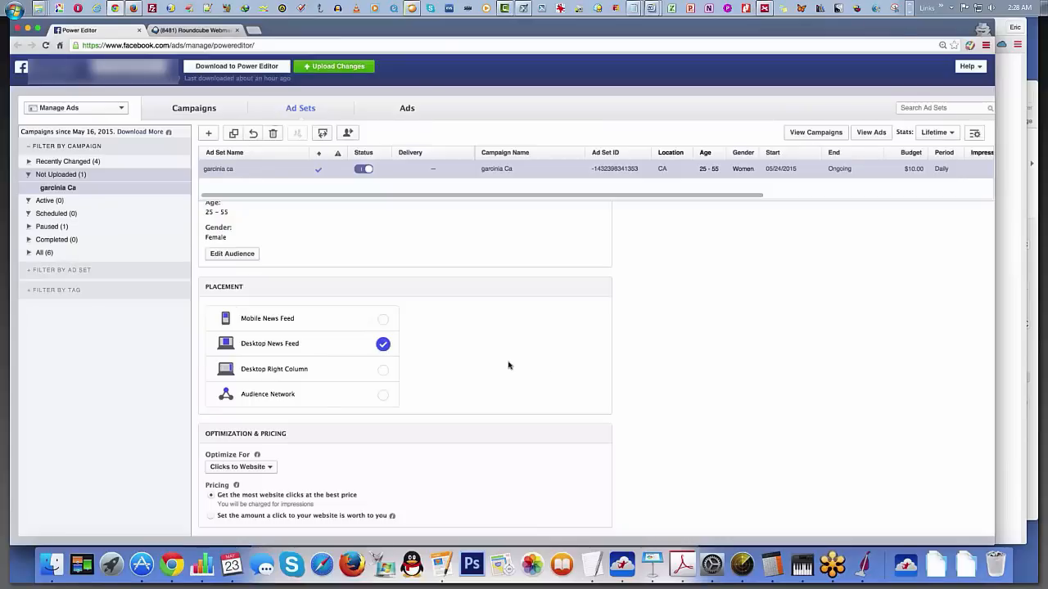
Step: Review the Optimize For choices without changing them and examine the ad set's potential reach
{"action": "left_click", "coordinate": [244, 467]}
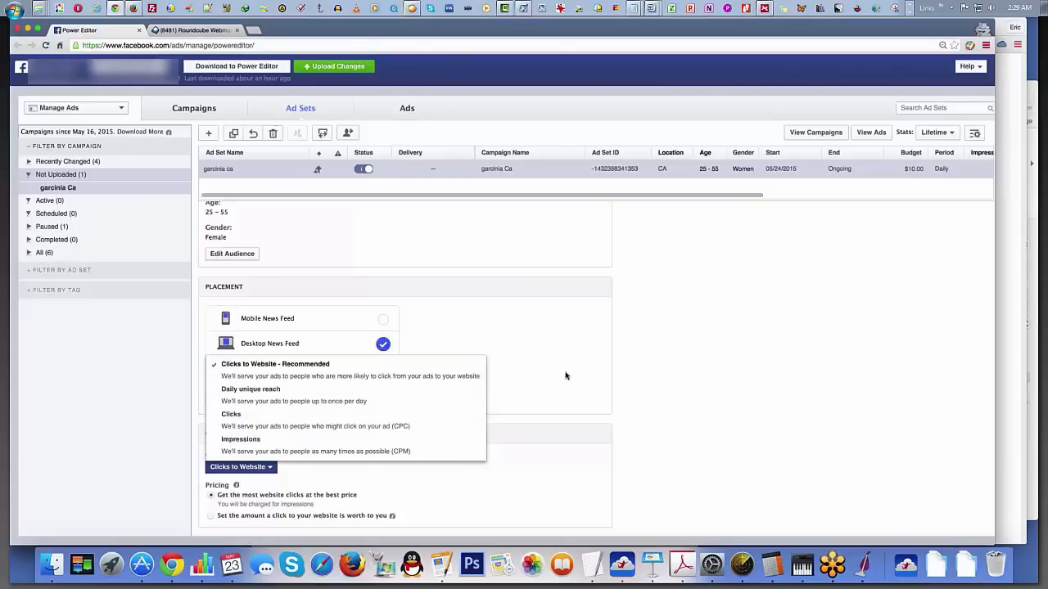
{"action": "left_click", "coordinate": [529, 397]}
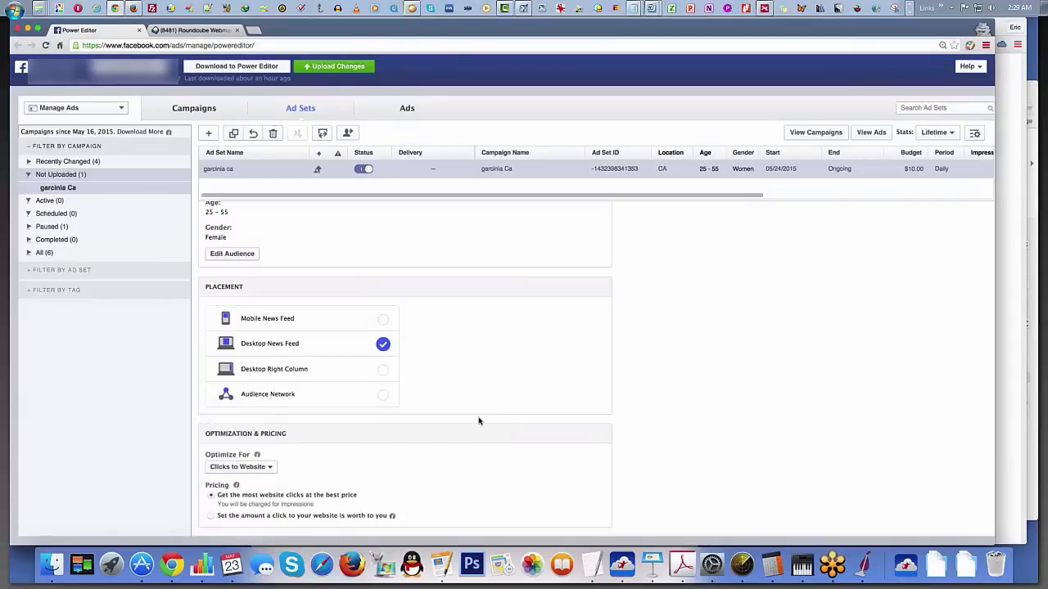
{"action": "scroll", "coordinate": [479, 421], "scroll_direction": "up", "scroll_amount": 10}
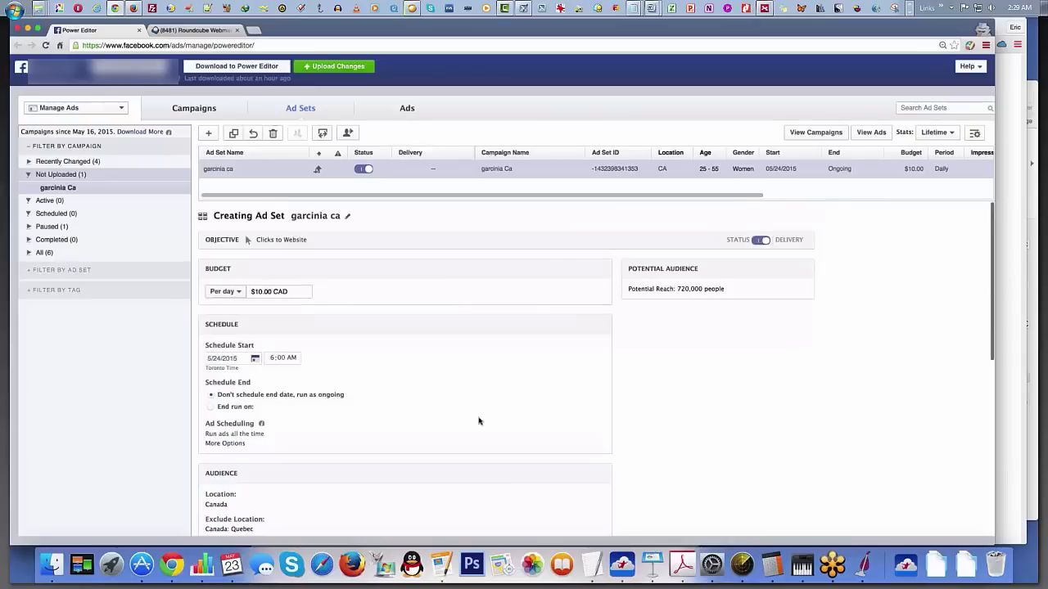
{"action": "left_click_drag", "start_coordinate": [675, 287], "coordinate": [704, 287]}
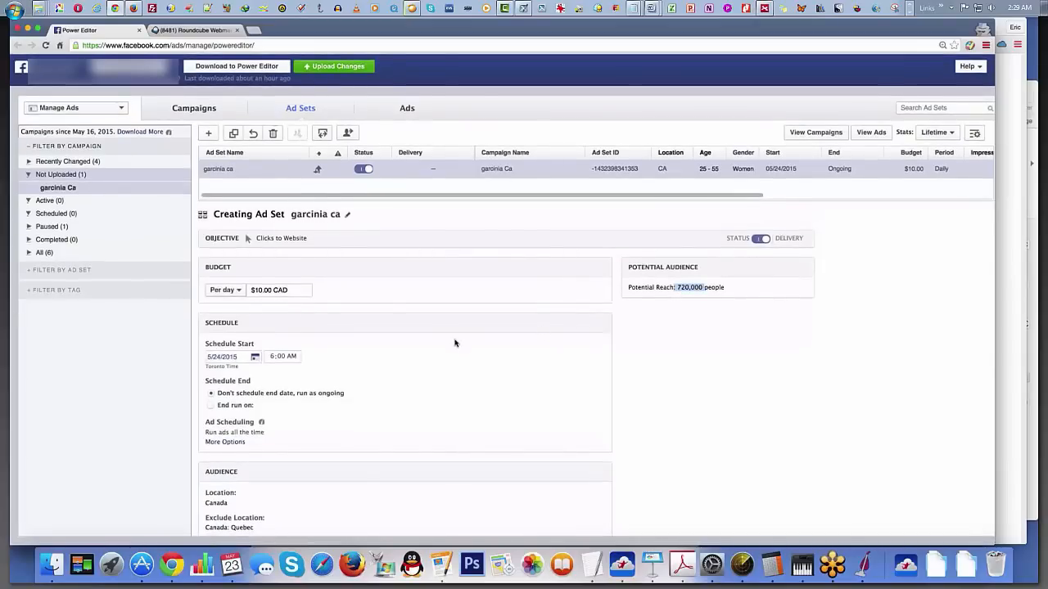
Step: Reopen the ad set's audience for editing and add FB Payments (All) as a targeted behavior
{"action": "scroll", "coordinate": [456, 343], "scroll_direction": "down", "scroll_amount": 2}
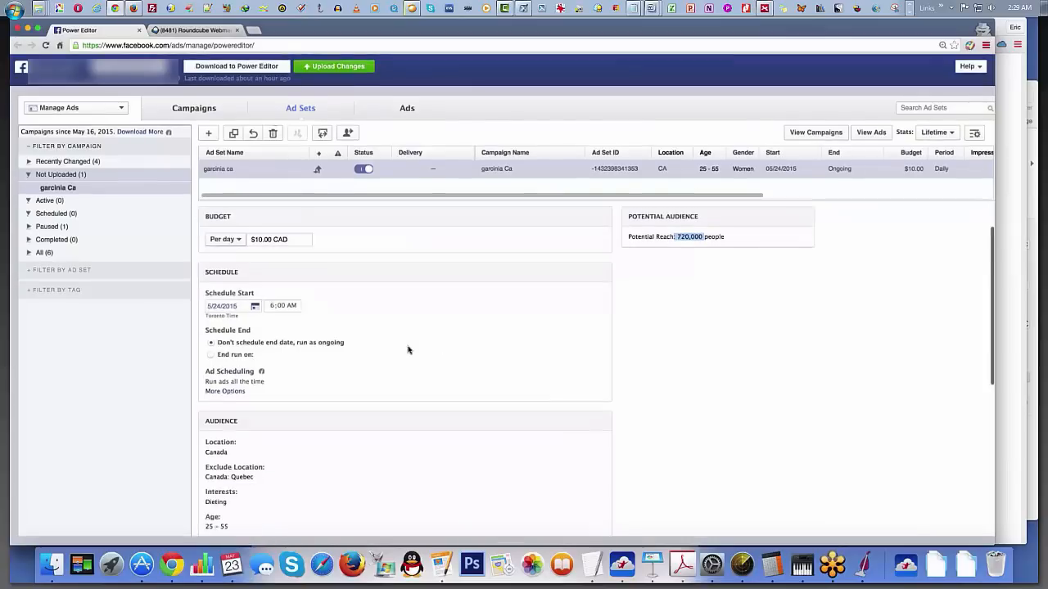
{"action": "scroll", "coordinate": [349, 419], "scroll_direction": "down", "scroll_amount": 5}
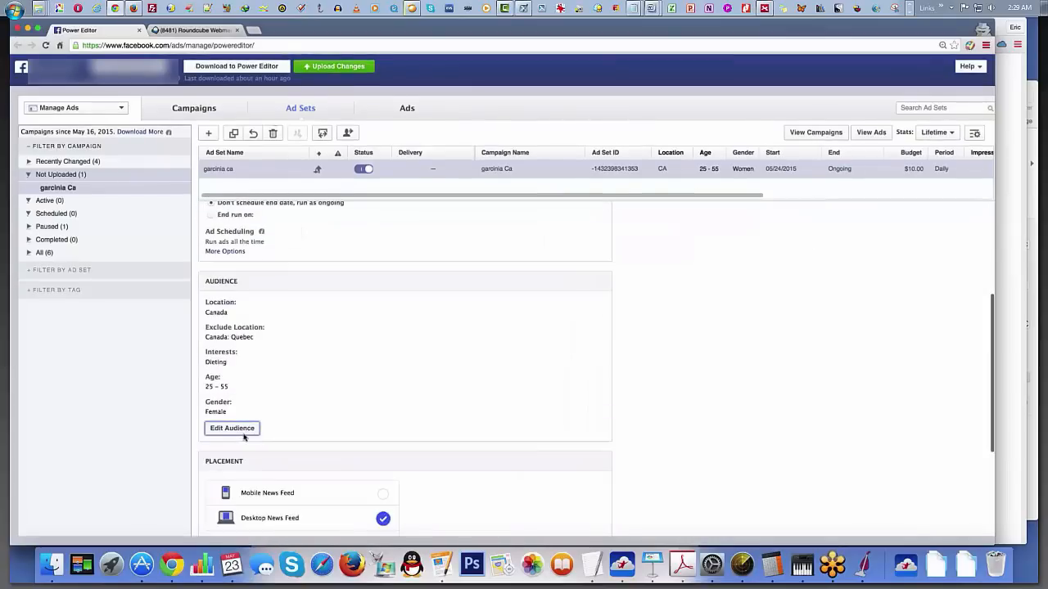
{"action": "left_click", "coordinate": [233, 428]}
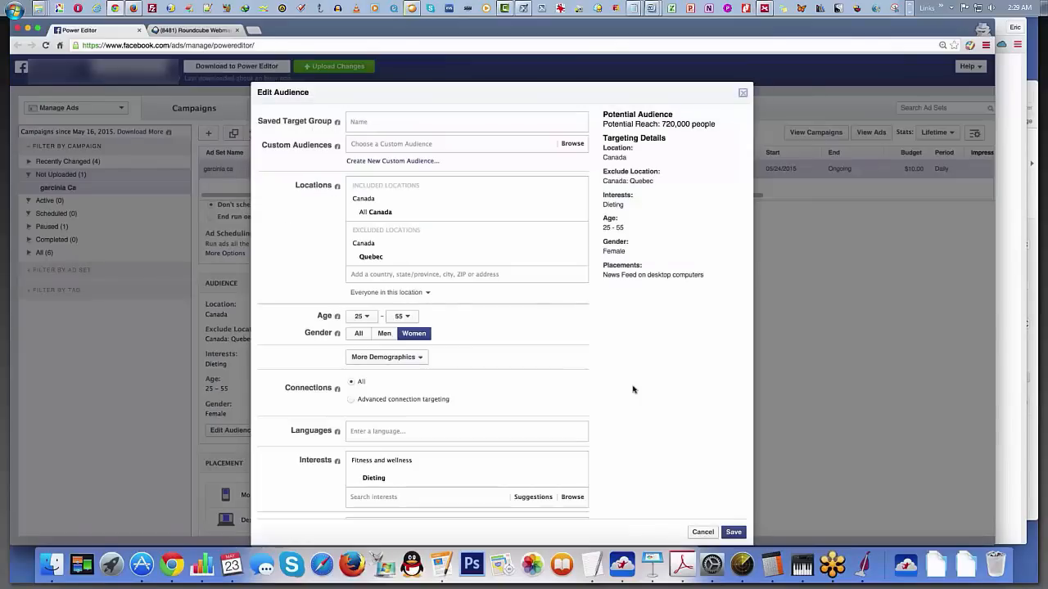
{"action": "scroll", "coordinate": [357, 467], "scroll_direction": "down", "scroll_amount": 2}
{"action": "left_click", "coordinate": [357, 471]}
{"action": "type", "text": "fb"}
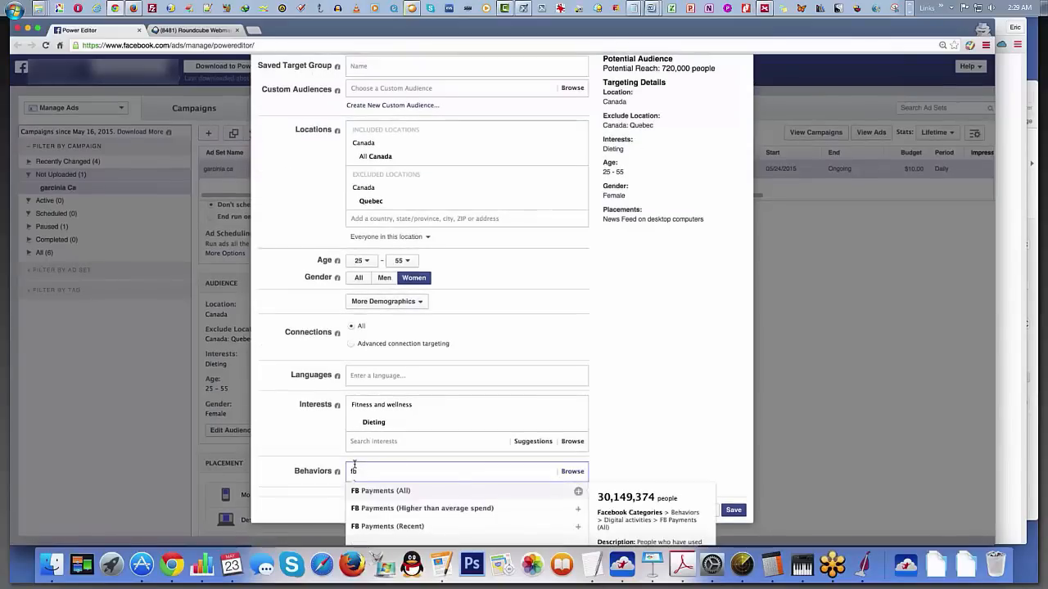
{"action": "key", "text": "Return"}
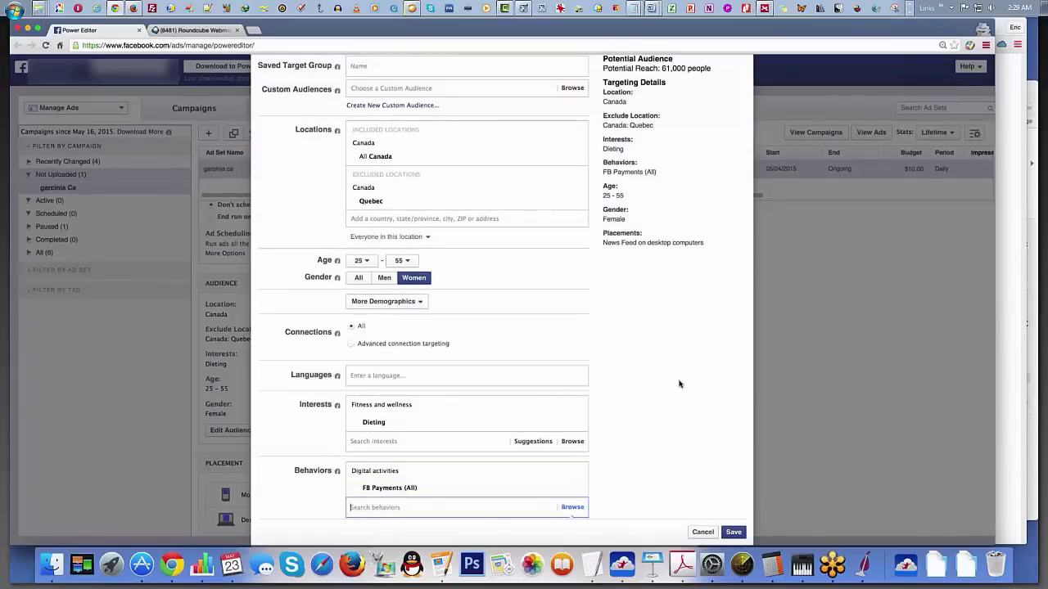
{"action": "scroll", "coordinate": [678, 383], "scroll_direction": "up", "scroll_amount": 1}
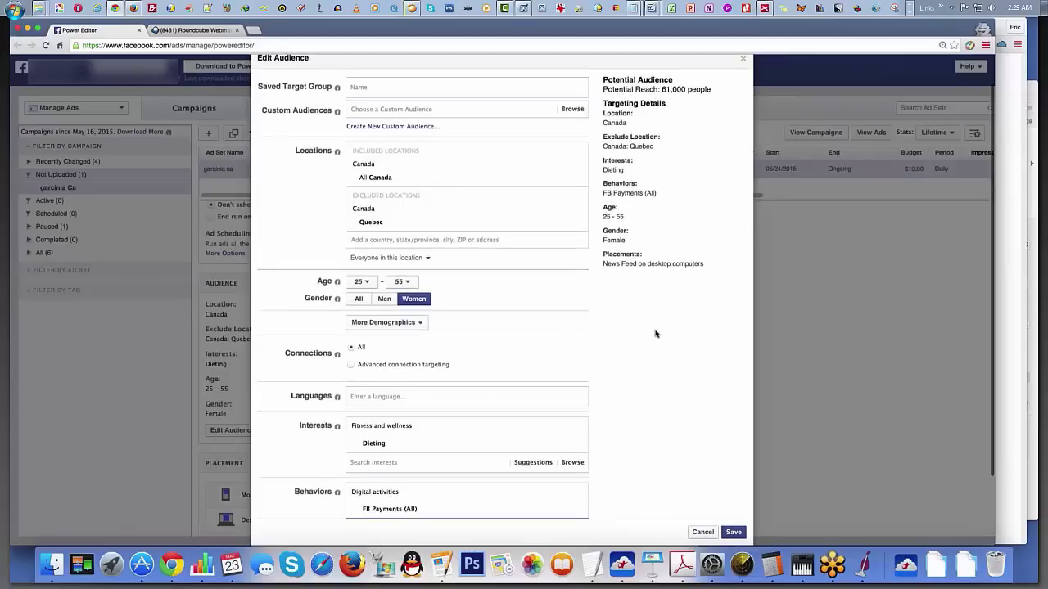
Step: Search the behaviors for travel, add All frequent travelers, and check the potential reach
{"action": "scroll", "coordinate": [655, 334], "scroll_direction": "down", "scroll_amount": 3}
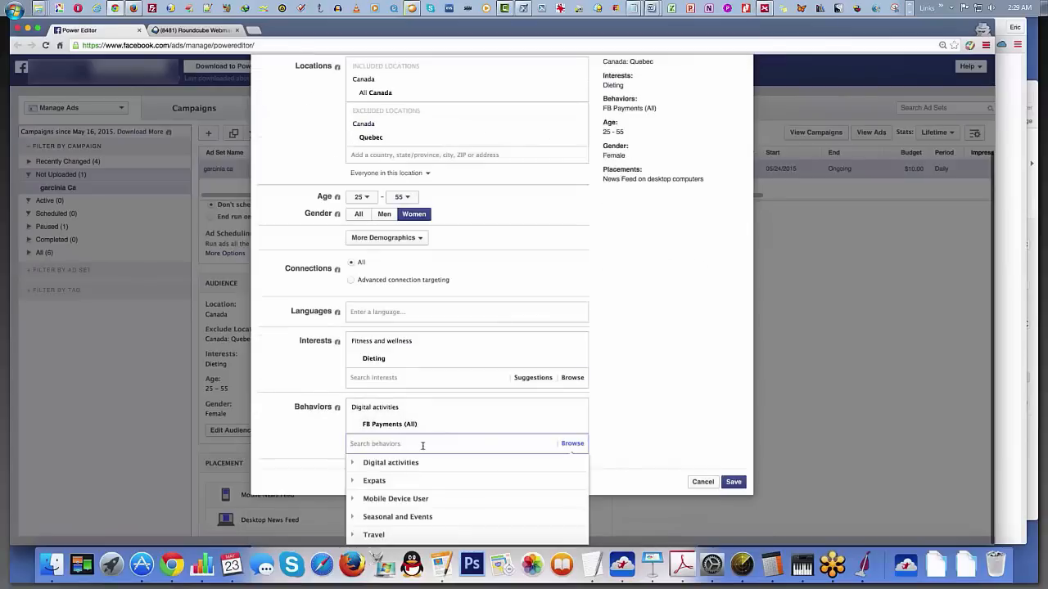
{"action": "type", "text": "t"}
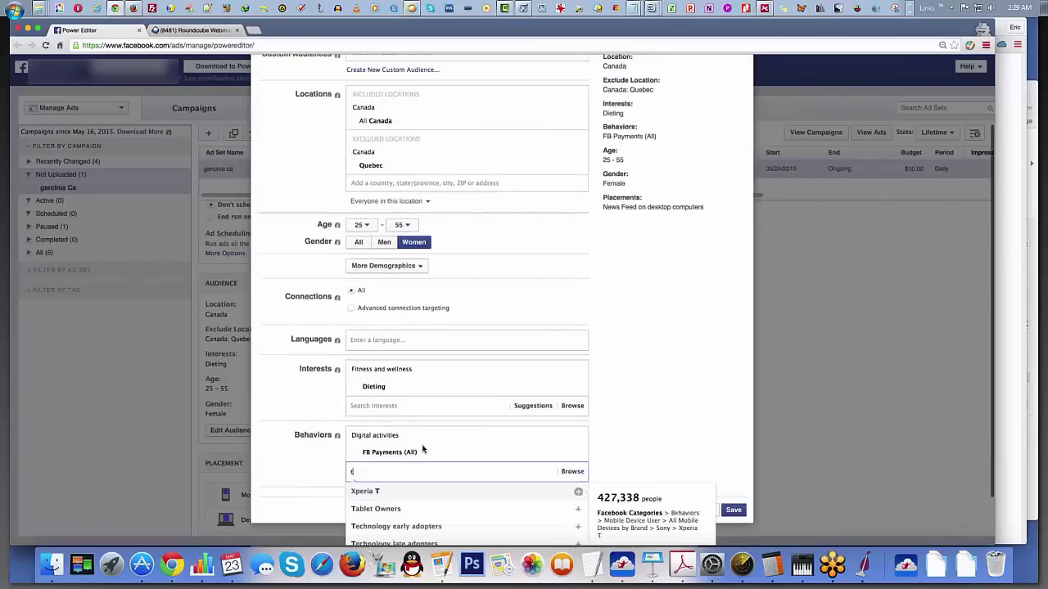
{"action": "type", "text": "ravel"}
{"action": "left_click", "coordinate": [414, 492]}
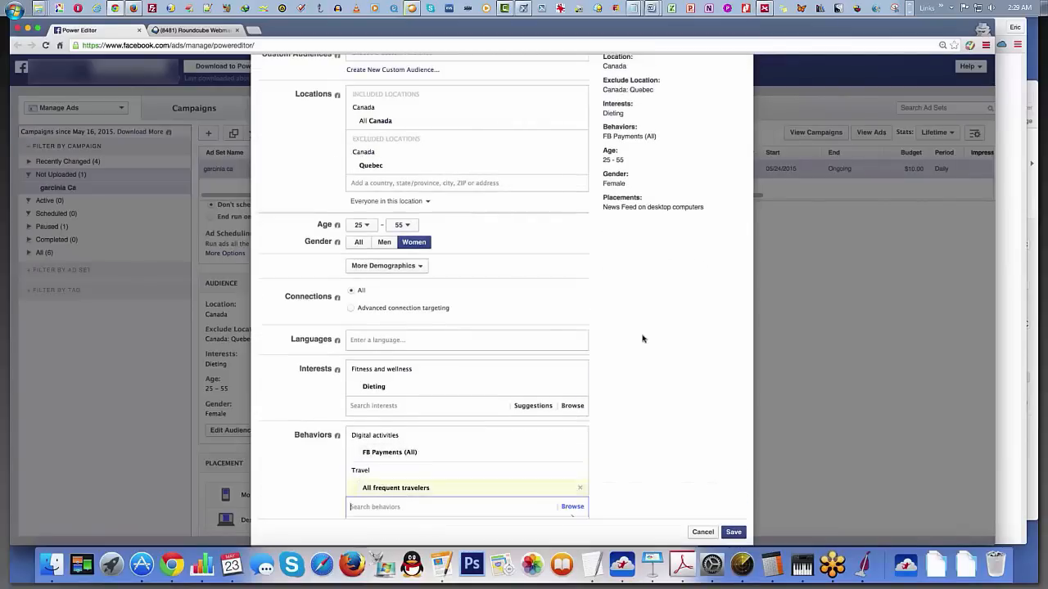
{"action": "left_click", "coordinate": [642, 342]}
{"action": "scroll", "coordinate": [643, 341], "scroll_direction": "up", "scroll_amount": 1}
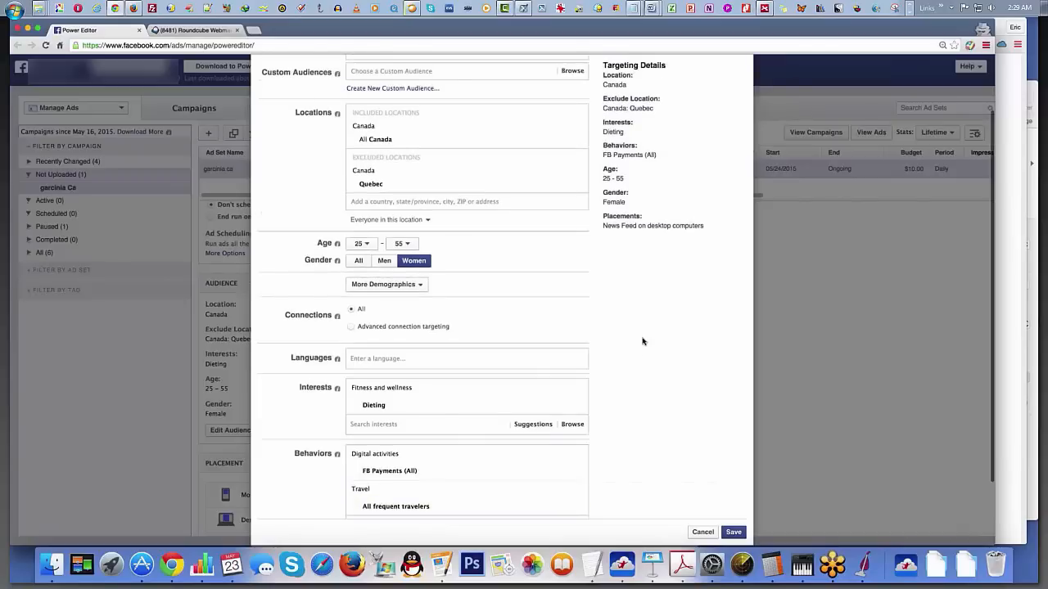
{"action": "scroll", "coordinate": [643, 342], "scroll_direction": "up", "scroll_amount": 3}
Step: Search the behaviors for late and add Technology late adopters to the audience
{"action": "scroll", "coordinate": [643, 341], "scroll_direction": "down", "scroll_amount": 1}
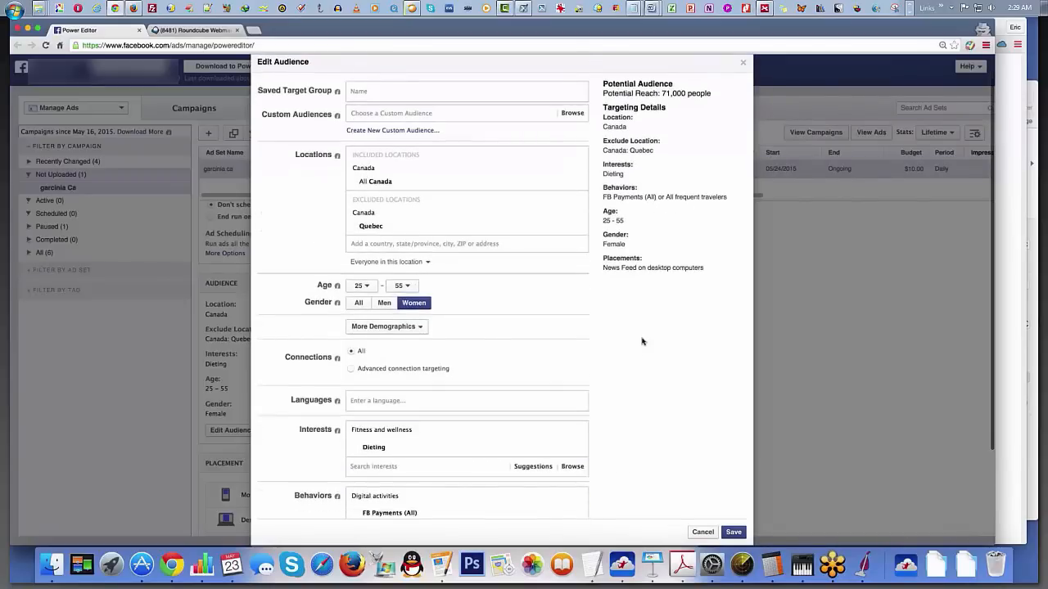
{"action": "scroll", "coordinate": [642, 342], "scroll_direction": "down", "scroll_amount": 5}
{"action": "left_click", "coordinate": [397, 461]}
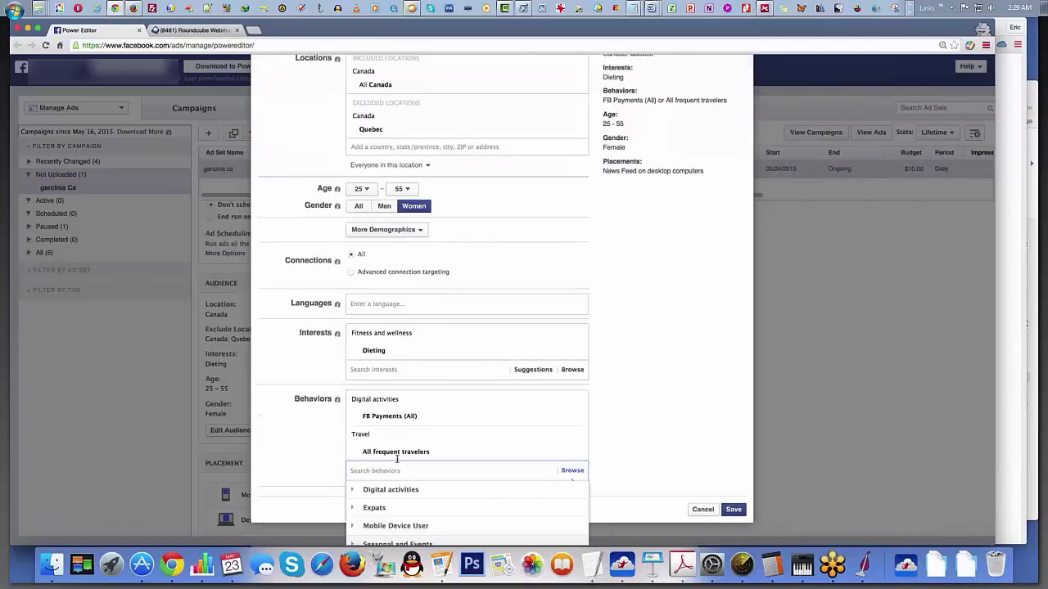
{"action": "type", "text": "tech"}
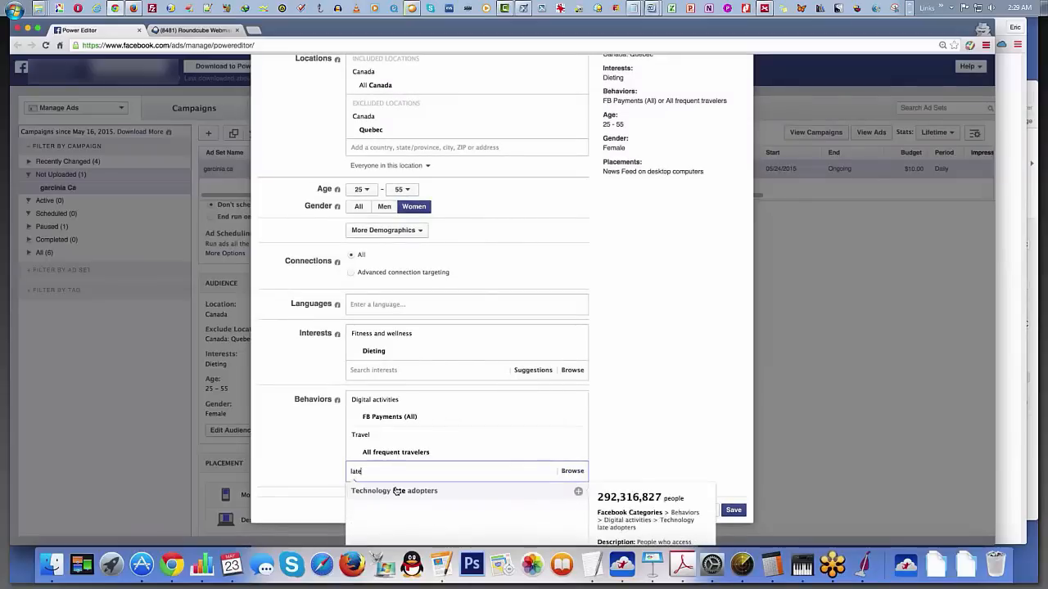
{"action": "left_click", "coordinate": [401, 490]}
{"action": "left_click", "coordinate": [659, 285]}
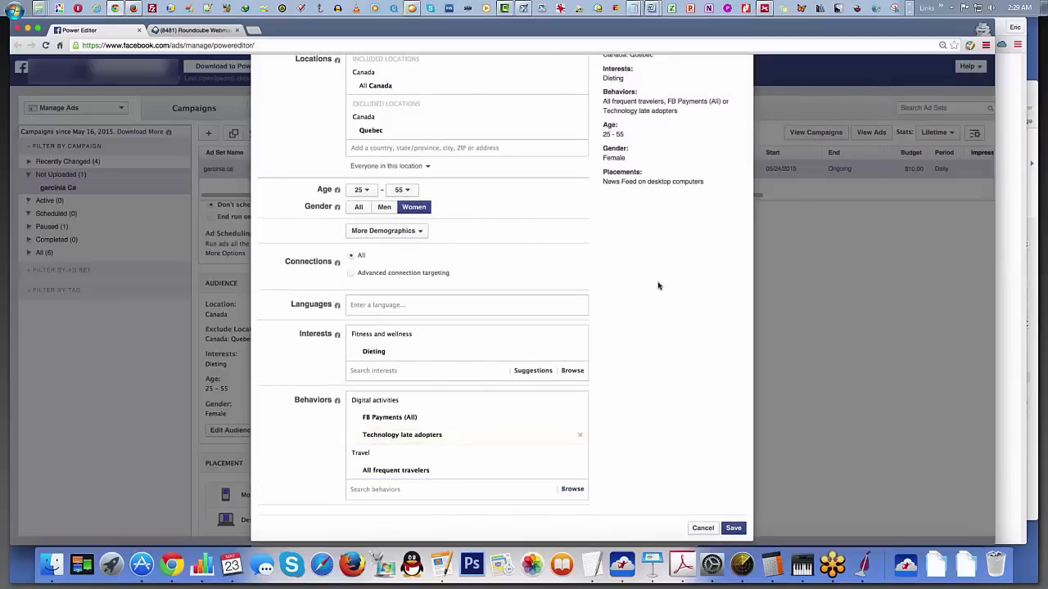
Step: Examine the audience's potential reach and the descriptions of the selected behaviors
{"action": "scroll", "coordinate": [667, 107], "scroll_direction": "up", "scroll_amount": 5}
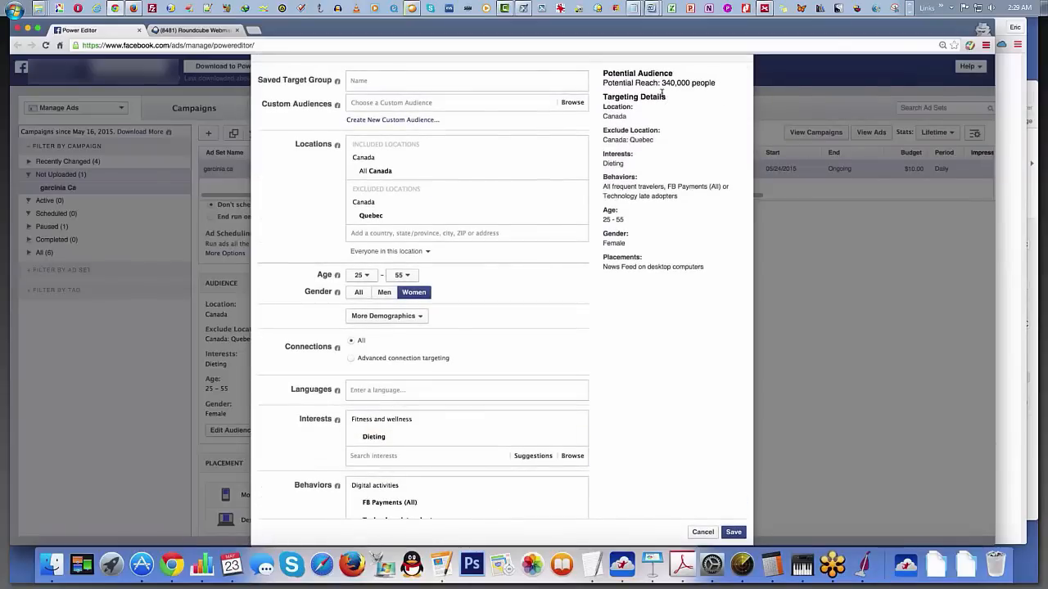
{"action": "scroll", "coordinate": [663, 95], "scroll_direction": "down", "scroll_amount": 1}
{"action": "scroll", "coordinate": [655, 246], "scroll_direction": "down", "scroll_amount": 4}
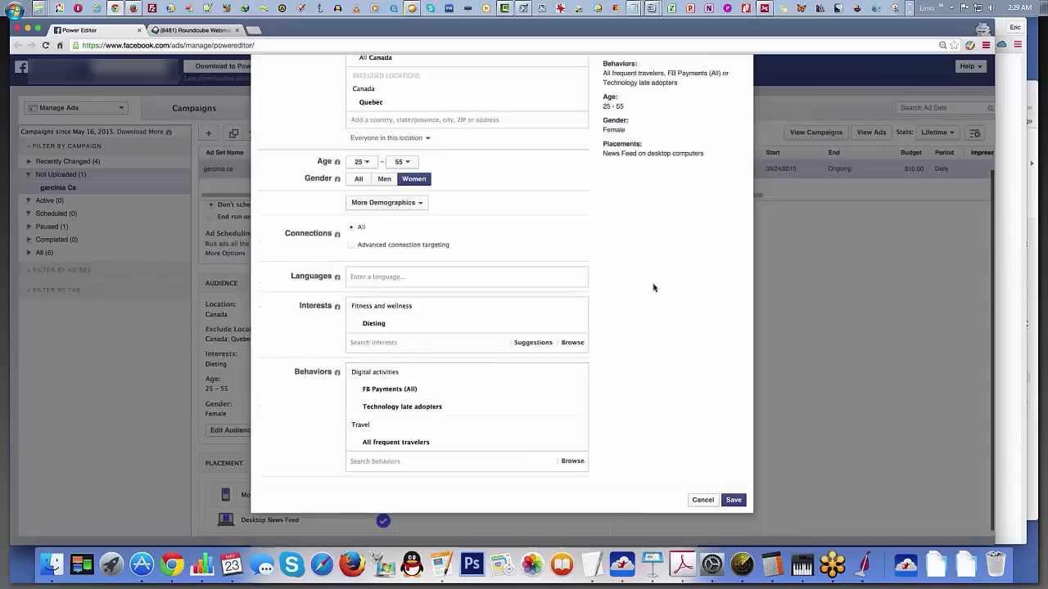
{"action": "mouse_move", "coordinate": [432, 404]}
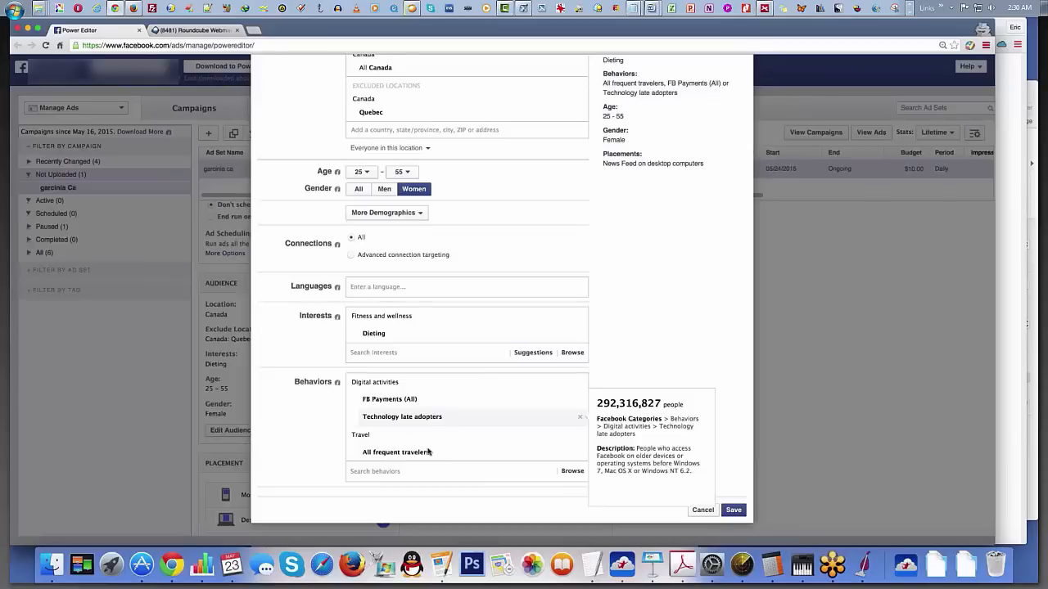
{"action": "mouse_move", "coordinate": [429, 453]}
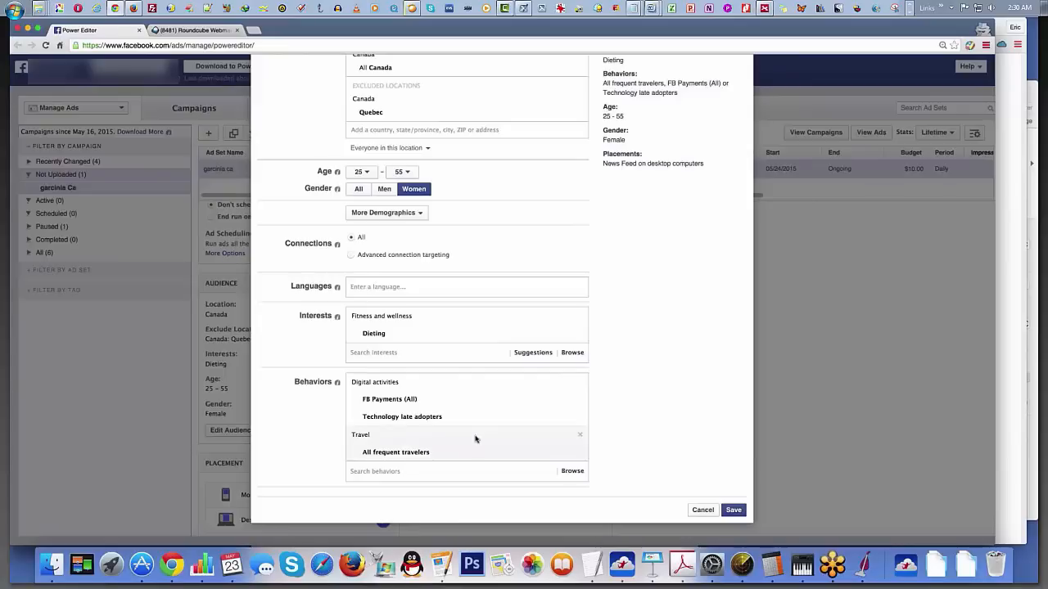
{"action": "scroll", "coordinate": [475, 440], "scroll_direction": "up", "scroll_amount": 4}
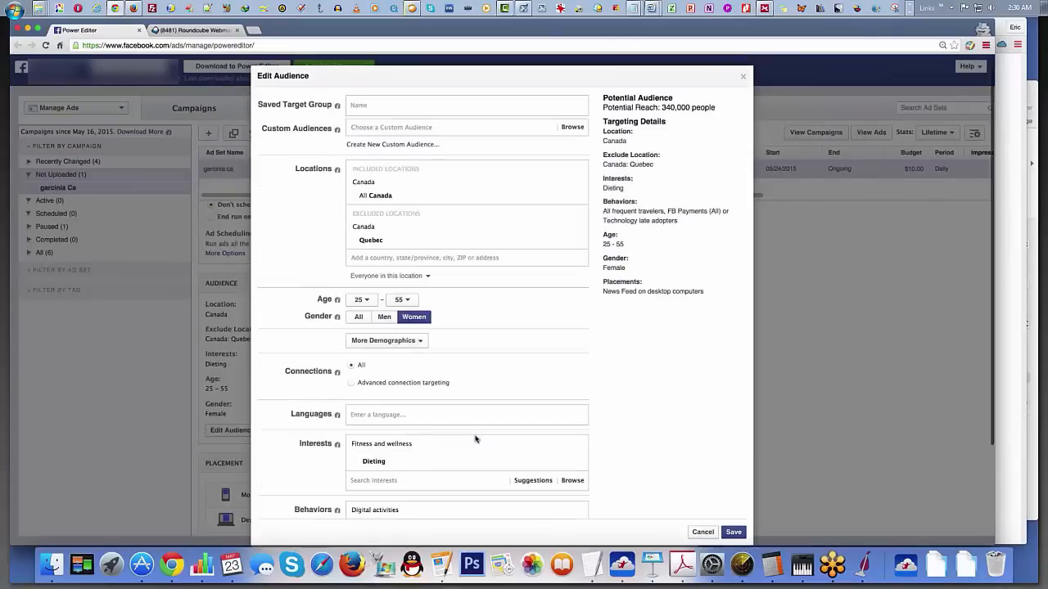
{"action": "scroll", "coordinate": [676, 348], "scroll_direction": "down", "scroll_amount": 2}
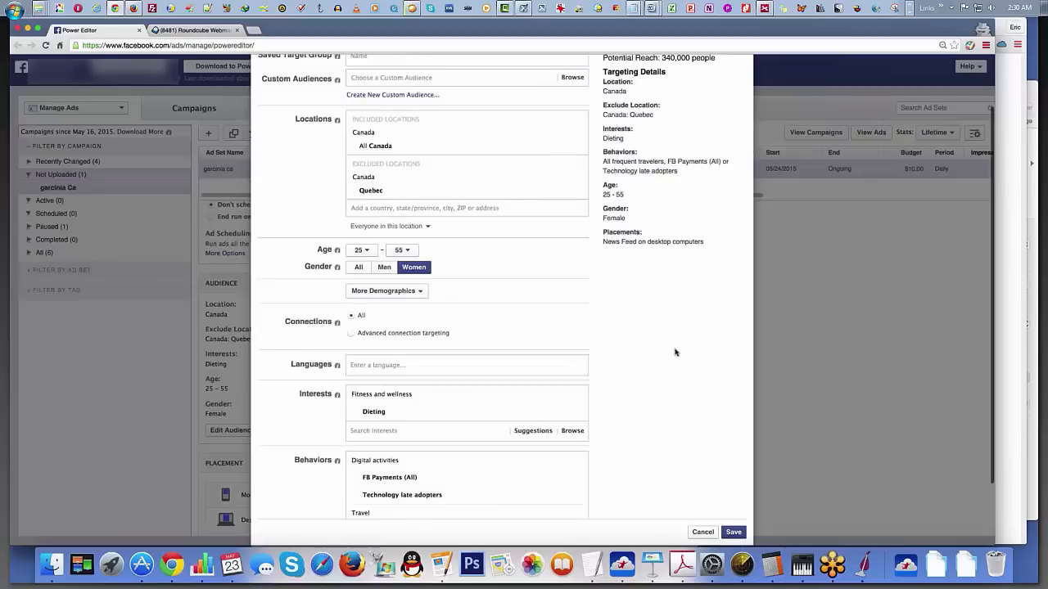
{"action": "scroll", "coordinate": [679, 368], "scroll_direction": "down", "scroll_amount": 2}
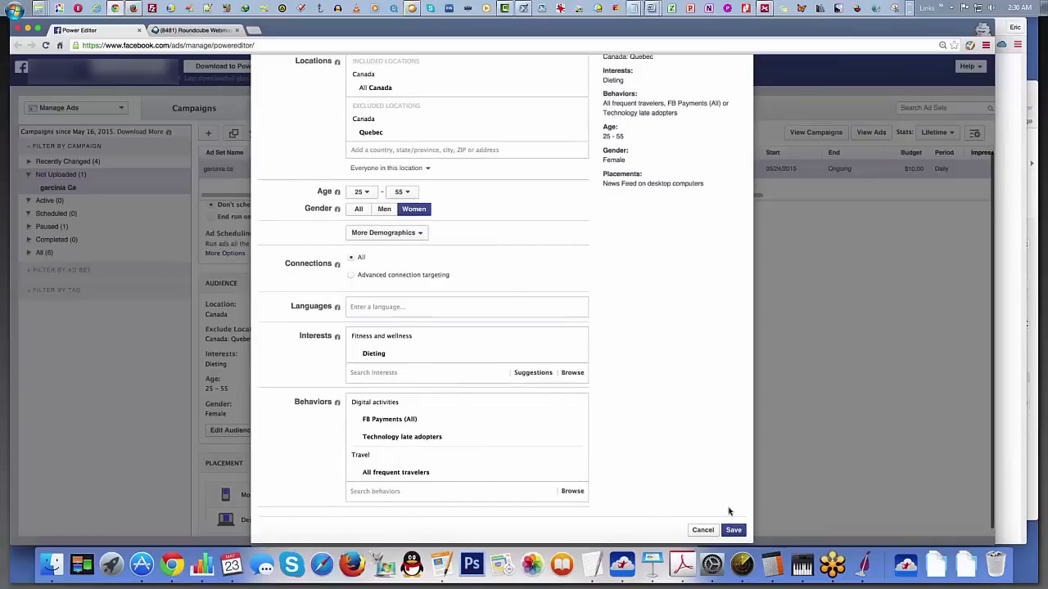
Step: Save the audience changes and set the ad set's daily budget to $200.00 CAD
{"action": "left_click", "coordinate": [733, 530]}
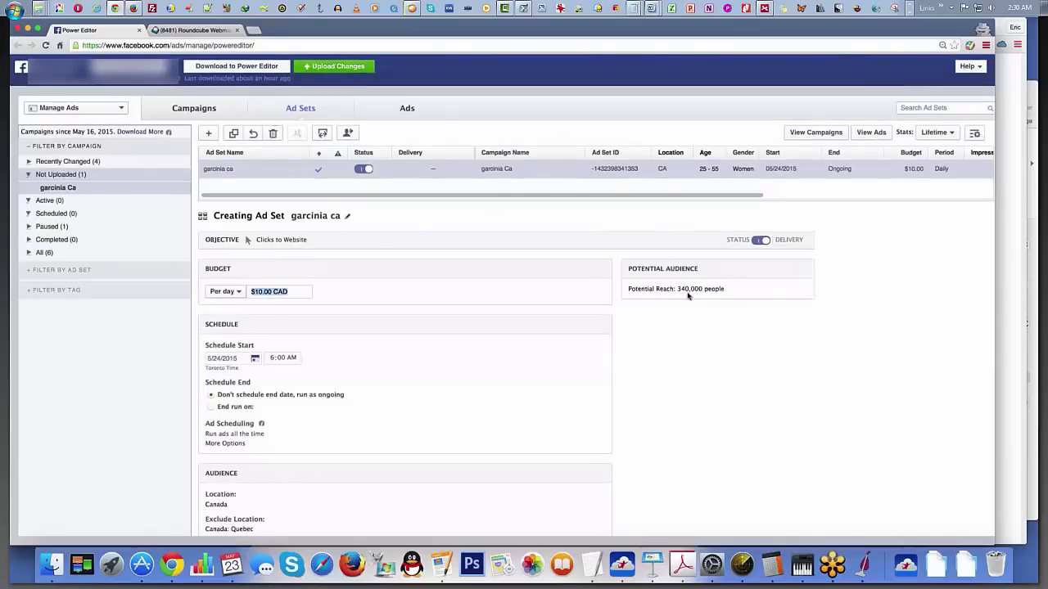
{"action": "type", "text": "170"}
{"action": "key", "text": "BackSpace"}
{"action": "key", "text": "BackSpace"}
{"action": "key", "text": "BackSpace"}
{"action": "type", "text": "3"}
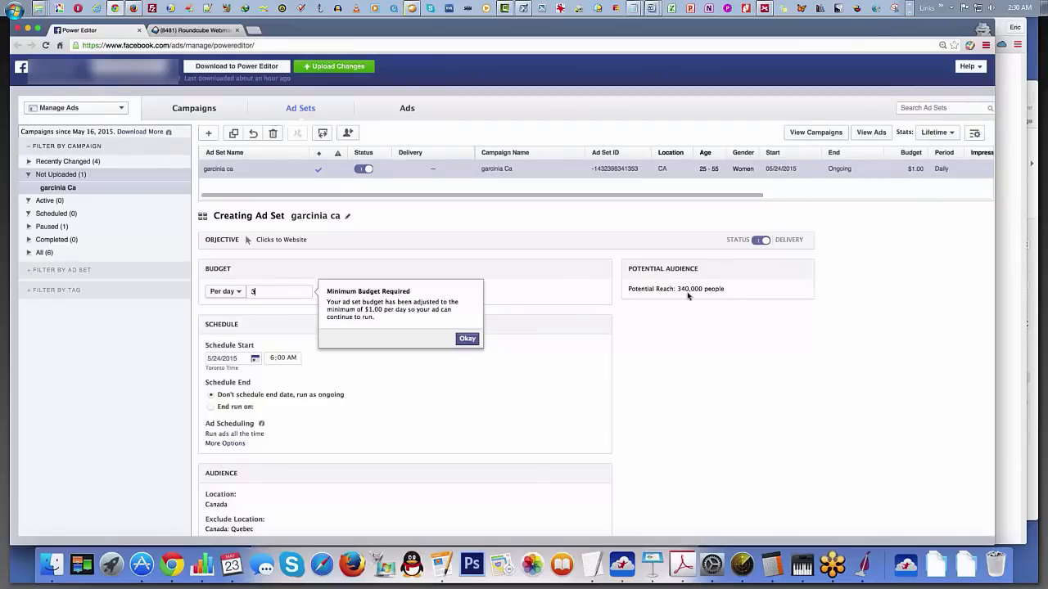
{"action": "type", "text": "40"}
{"action": "key", "text": "BackSpace"}
{"action": "key", "text": "BackSpace"}
{"action": "key", "text": "BackSpace"}
{"action": "type", "text": "200"}
{"action": "left_click", "coordinate": [468, 338]}
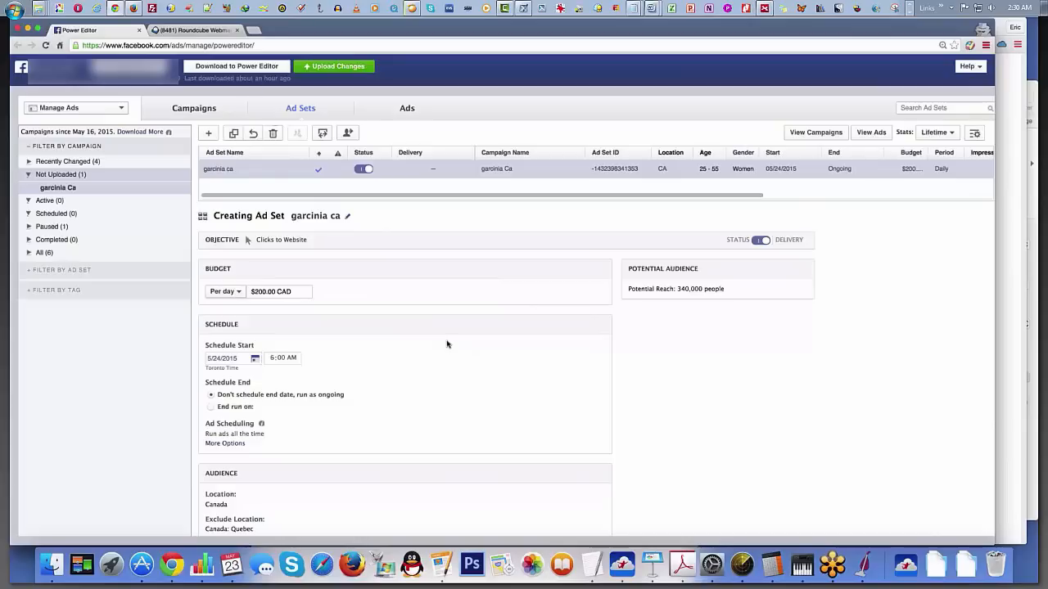
Step: Create an ad named garcinia ca in the existing garcinia Ca campaign and garcinia ca ad set
{"action": "scroll", "coordinate": [446, 347], "scroll_direction": "down", "scroll_amount": 5}
{"action": "scroll", "coordinate": [459, 364], "scroll_direction": "down", "scroll_amount": 3}
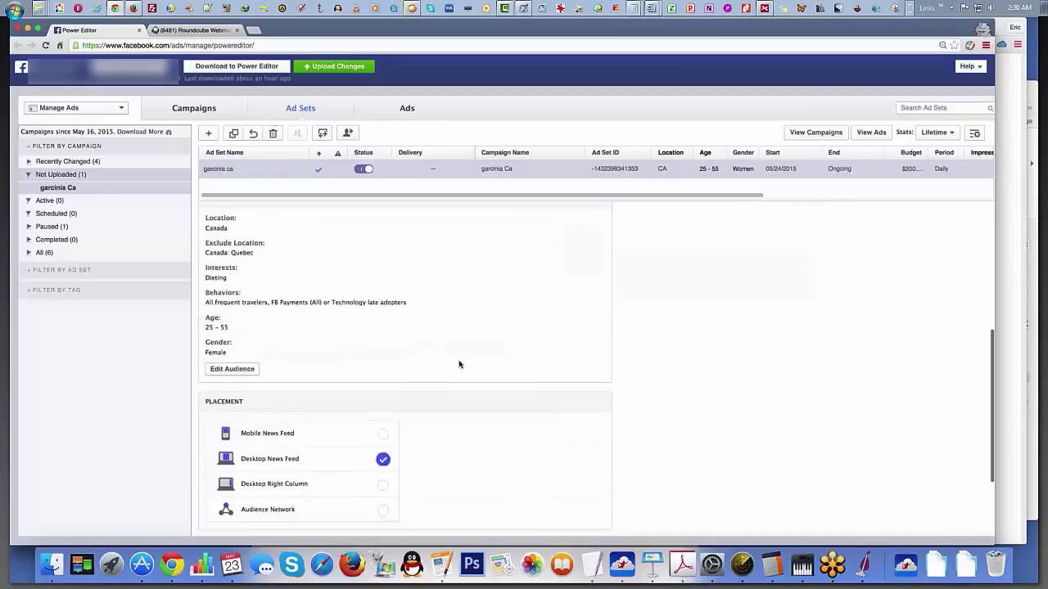
{"action": "scroll", "coordinate": [460, 365], "scroll_direction": "up", "scroll_amount": 7}
{"action": "scroll", "coordinate": [459, 364], "scroll_direction": "down", "scroll_amount": 5}
{"action": "scroll", "coordinate": [459, 364], "scroll_direction": "down", "scroll_amount": 3}
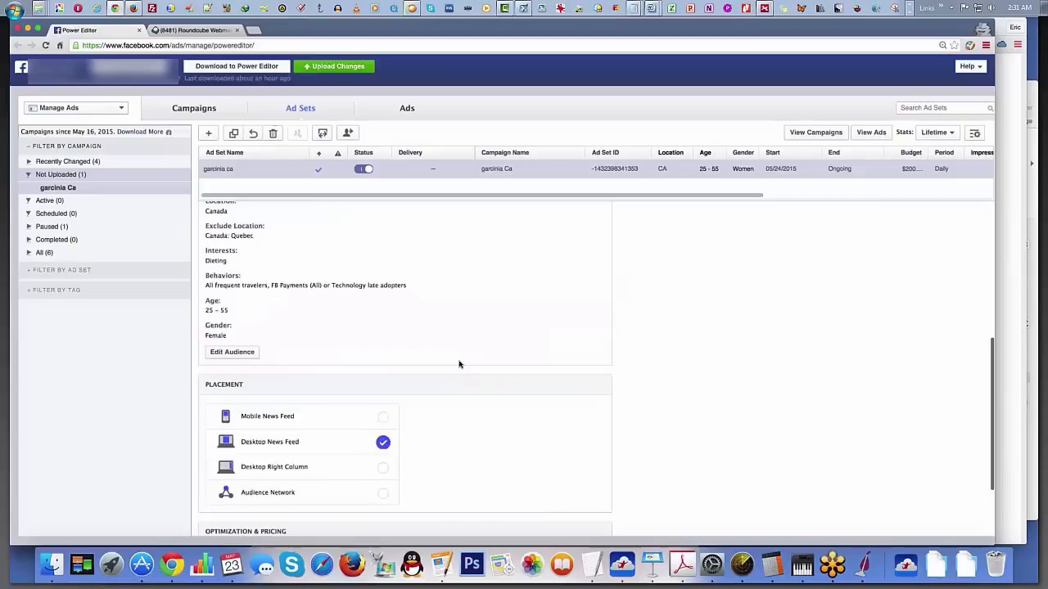
{"action": "scroll", "coordinate": [480, 368], "scroll_direction": "up", "scroll_amount": 5}
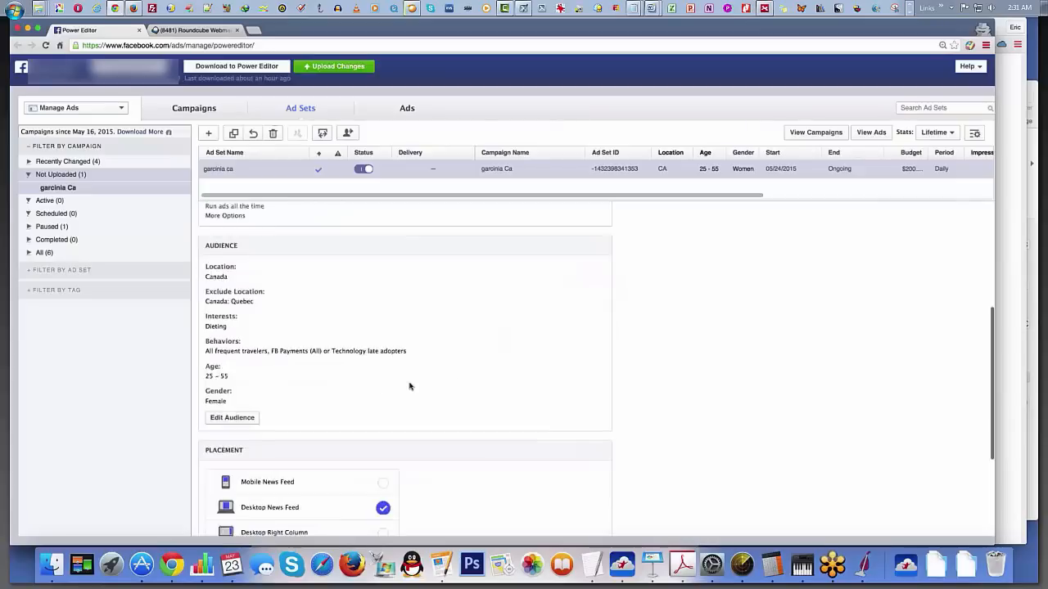
{"action": "left_click", "coordinate": [405, 109]}
{"action": "left_click", "coordinate": [212, 133]}
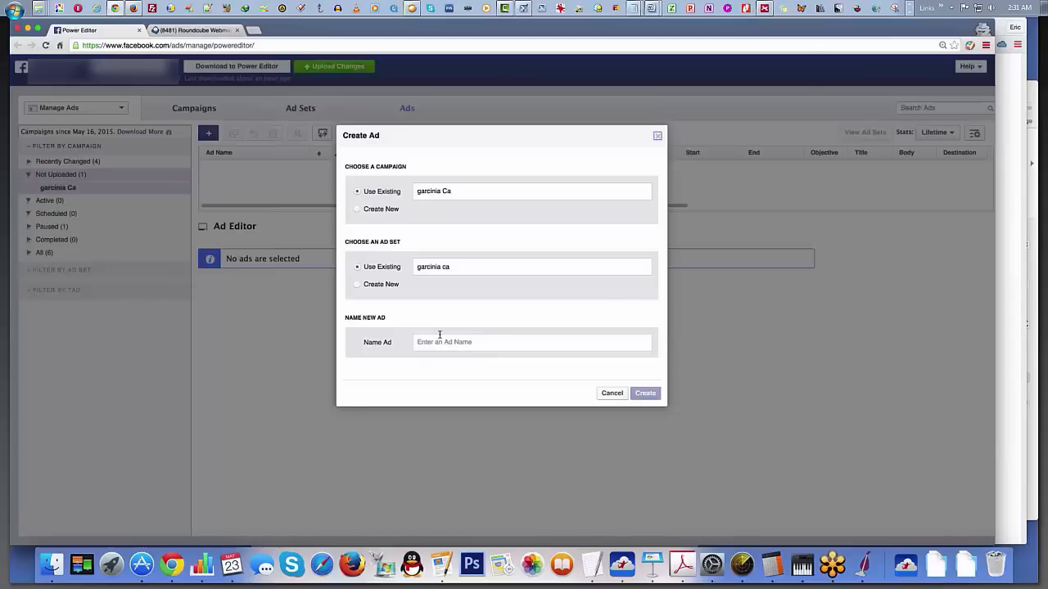
{"action": "left_click", "coordinate": [440, 335]}
{"action": "type", "text": "gar"}
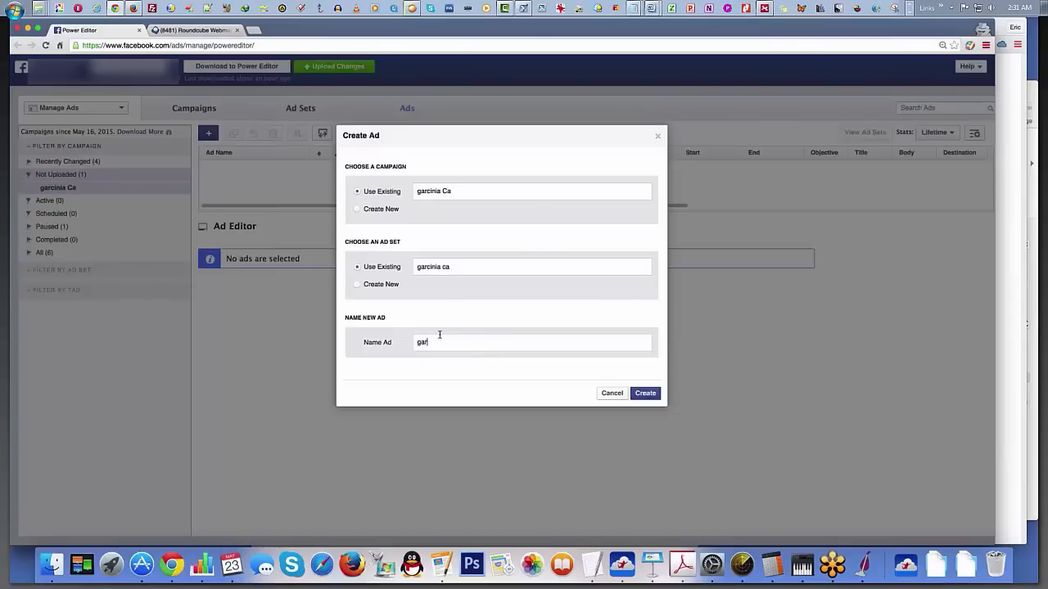
{"action": "type", "text": "cinia ca"}
{"action": "left_click", "coordinate": [635, 403]}
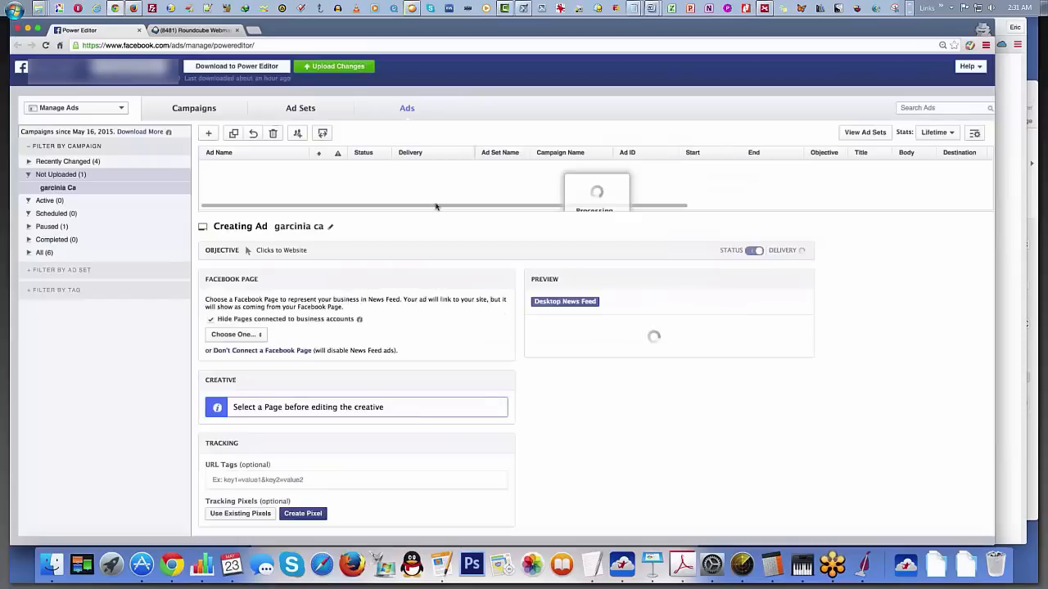
{"action": "left_click_drag", "start_coordinate": [439, 200], "coordinate": [439, 190]}
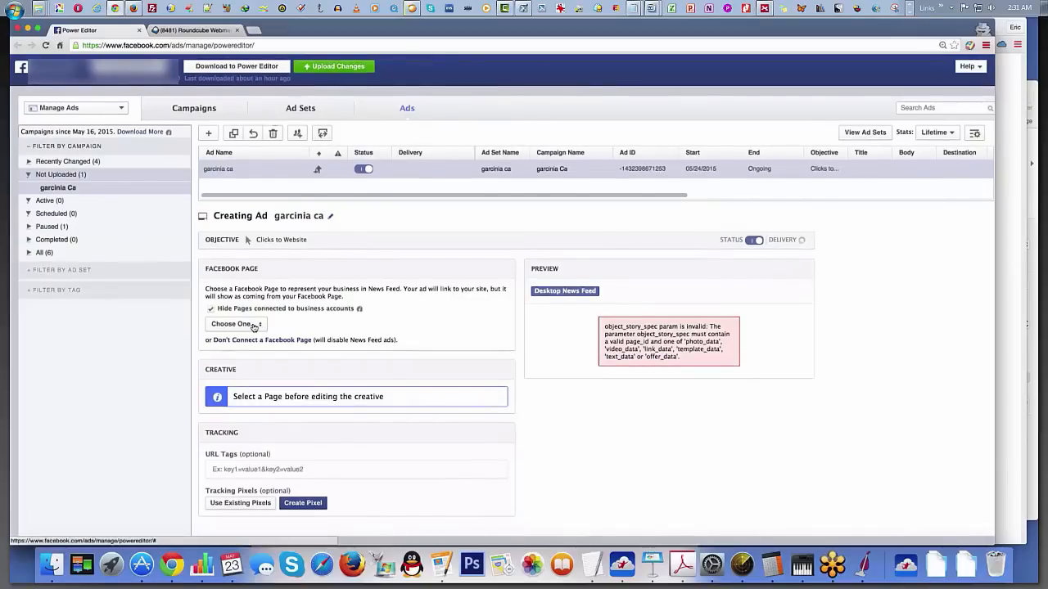
Step: Choose Yea, I Love My Husband as the Facebook Page representing the garcinia ca ad
{"action": "left_click", "coordinate": [254, 325]}
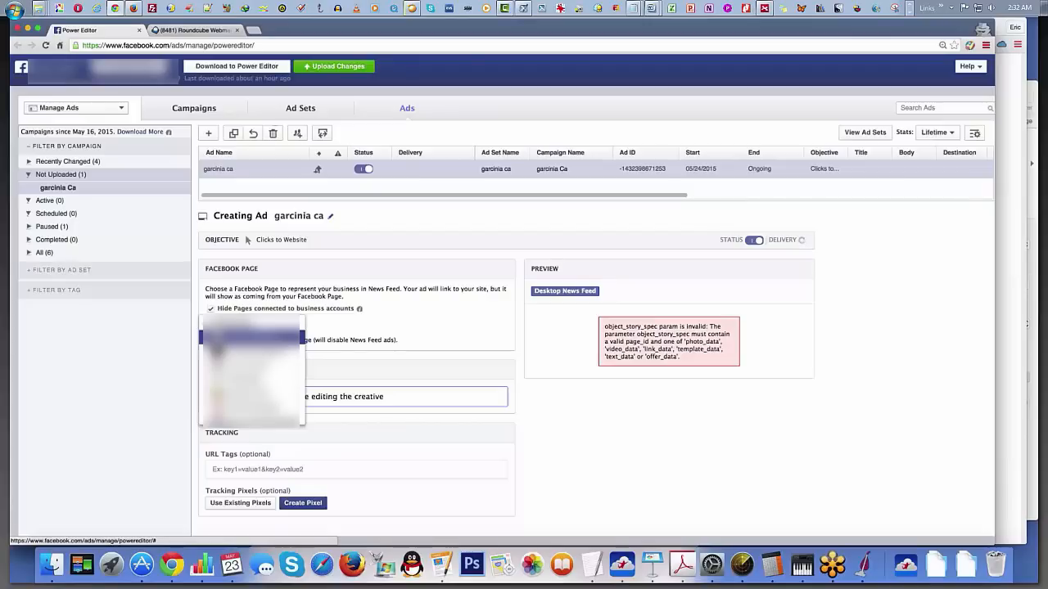
{"action": "scroll", "coordinate": [289, 352], "scroll_direction": "down", "scroll_amount": 1}
{"action": "scroll", "coordinate": [289, 363], "scroll_direction": "up", "scroll_amount": 1}
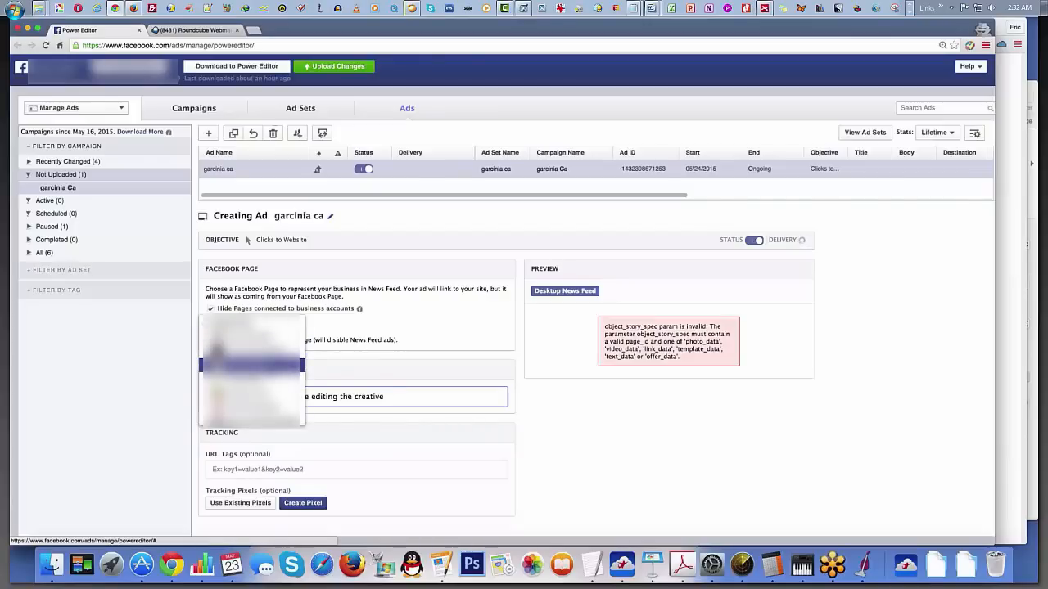
{"action": "scroll", "coordinate": [252, 393], "scroll_direction": "down", "scroll_amount": 1}
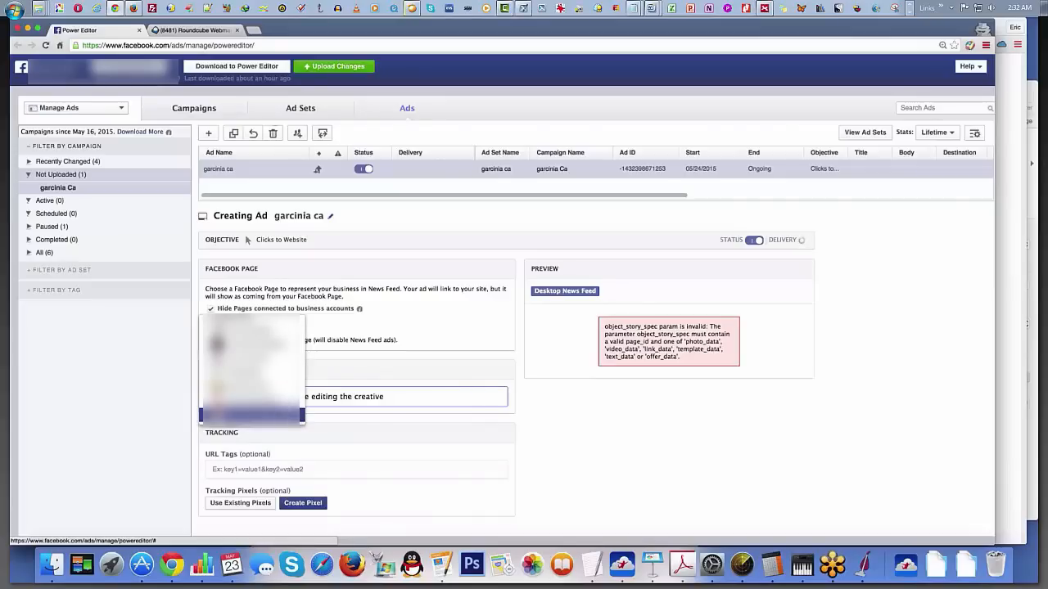
{"action": "scroll", "coordinate": [252, 415], "scroll_direction": "down", "scroll_amount": 1}
{"action": "left_click", "coordinate": [252, 415]}
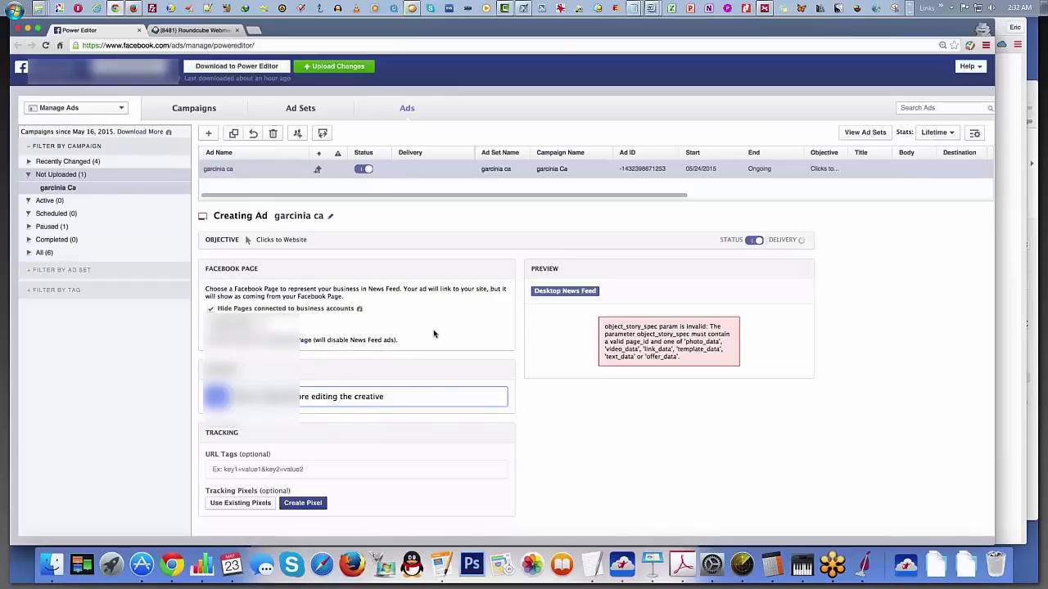
{"action": "left_click", "coordinate": [243, 326]}
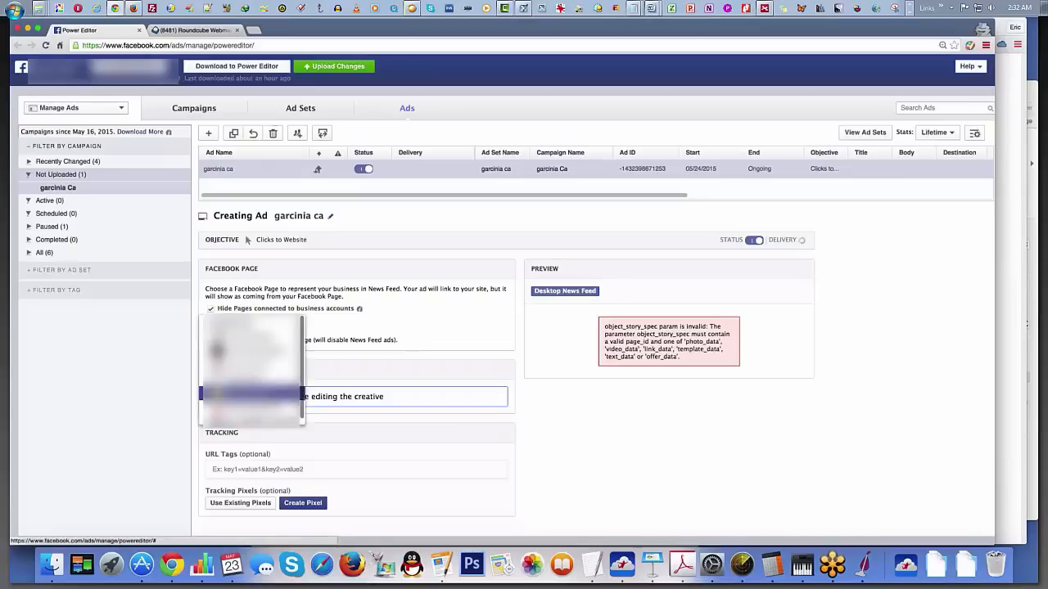
{"action": "left_click", "coordinate": [253, 419]}
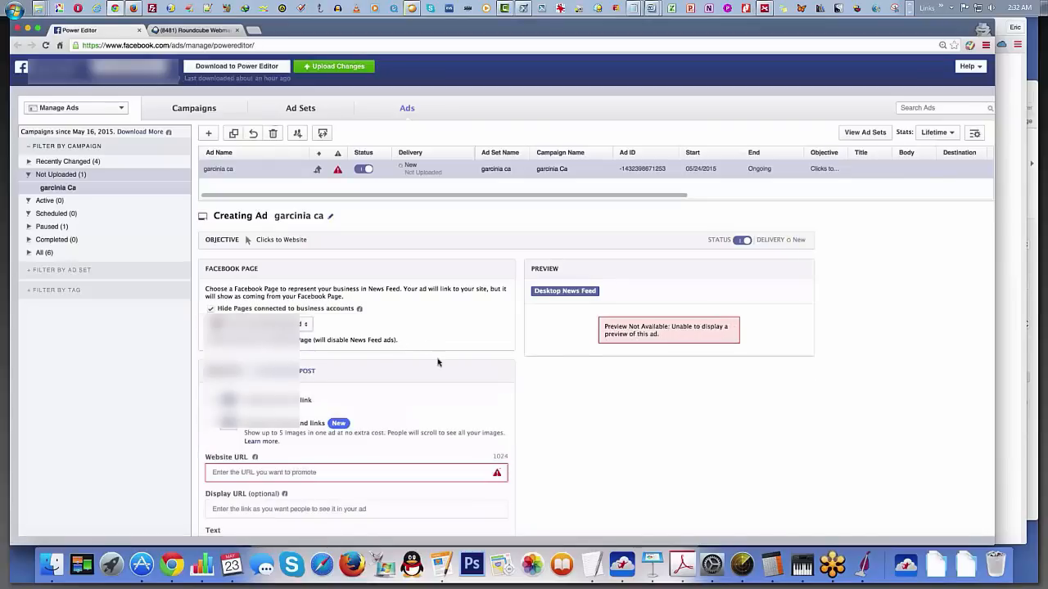
{"action": "scroll", "coordinate": [438, 362], "scroll_direction": "down", "scroll_amount": 3}
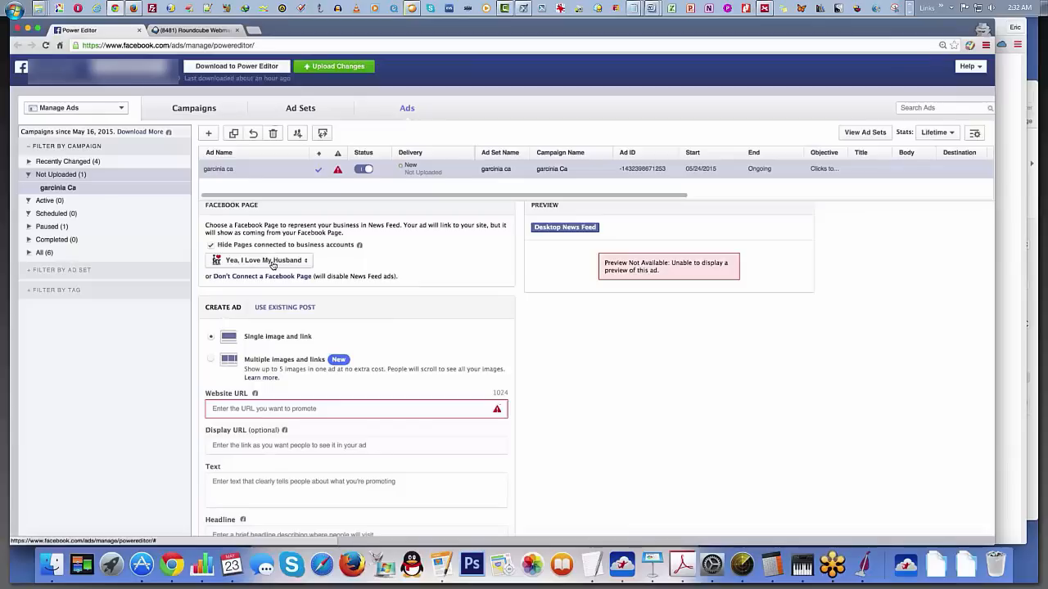
{"action": "scroll", "coordinate": [394, 288], "scroll_direction": "up", "scroll_amount": 1}
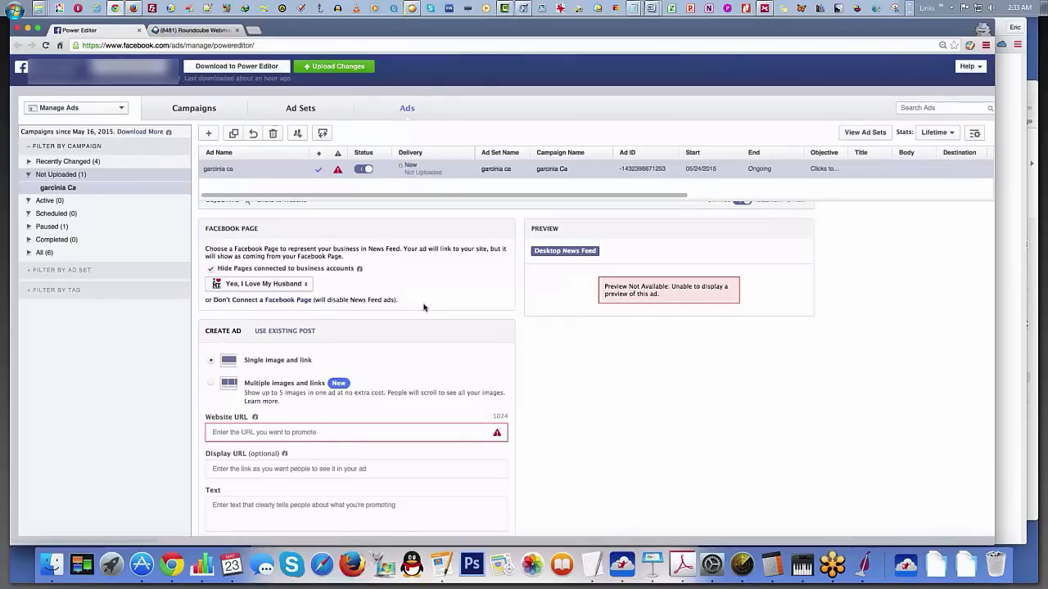
Step: Paste the copied iMobiTrax campaign tracking link as the ad's website URL and check the ad preview
{"action": "scroll", "coordinate": [423, 307], "scroll_direction": "down", "scroll_amount": 3}
{"action": "left_click", "coordinate": [326, 354]}
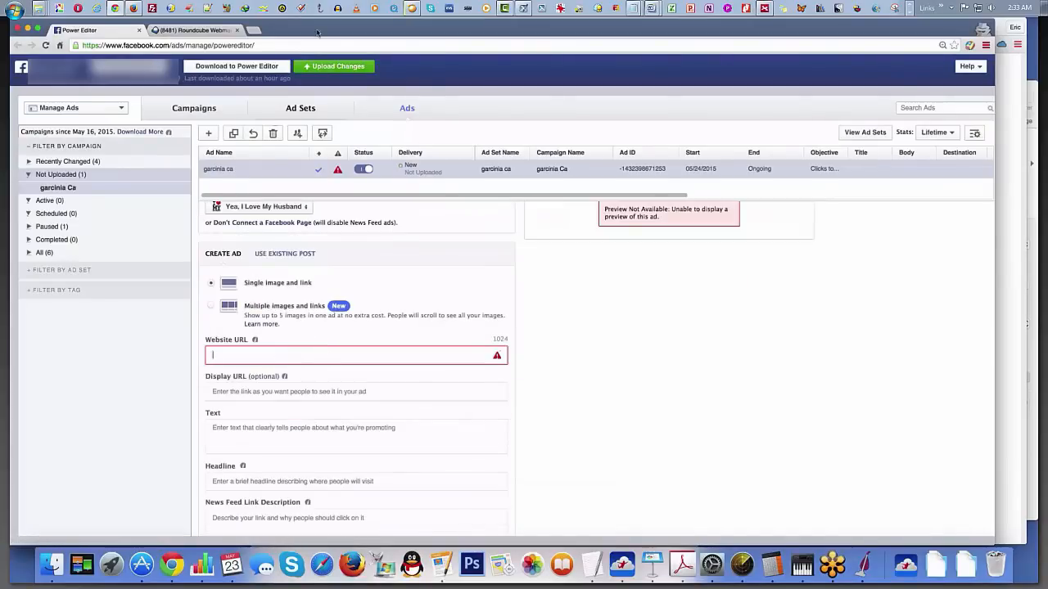
{"action": "type", "text": "http://trkyou.com/i2/plick.php?c=8&key=40m06bq0k34lac88541i5q16"}
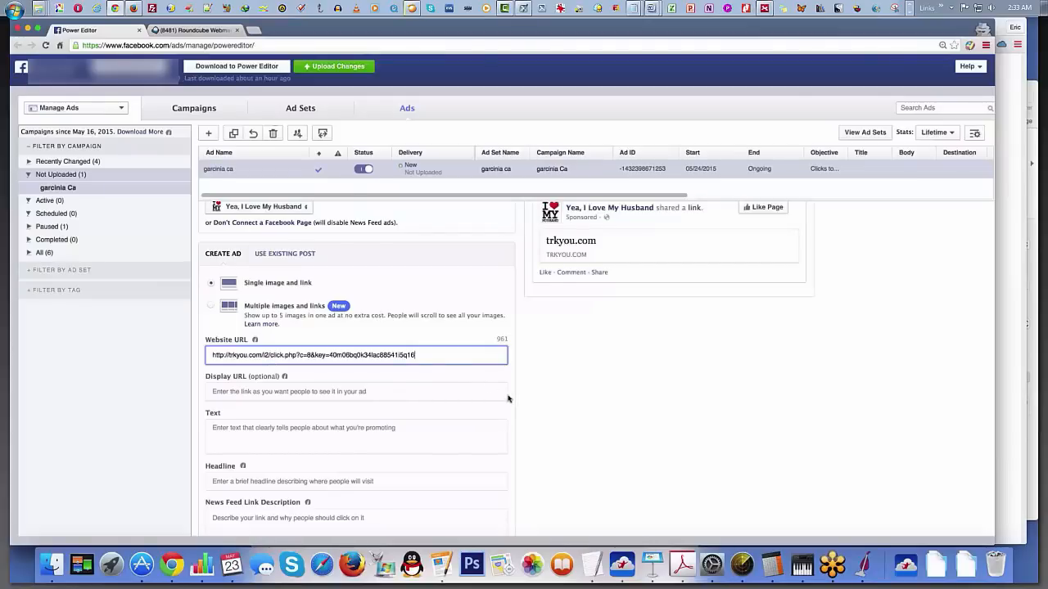
{"action": "scroll", "coordinate": [529, 386], "scroll_direction": "up", "scroll_amount": 2}
Step: Copy the domain globalhealthideas.org from the redirect link in the iMobiTrax campaign and paste it as the ad's display URL in Power Editor
{"action": "scroll", "coordinate": [468, 375], "scroll_direction": "down", "scroll_amount": 5}
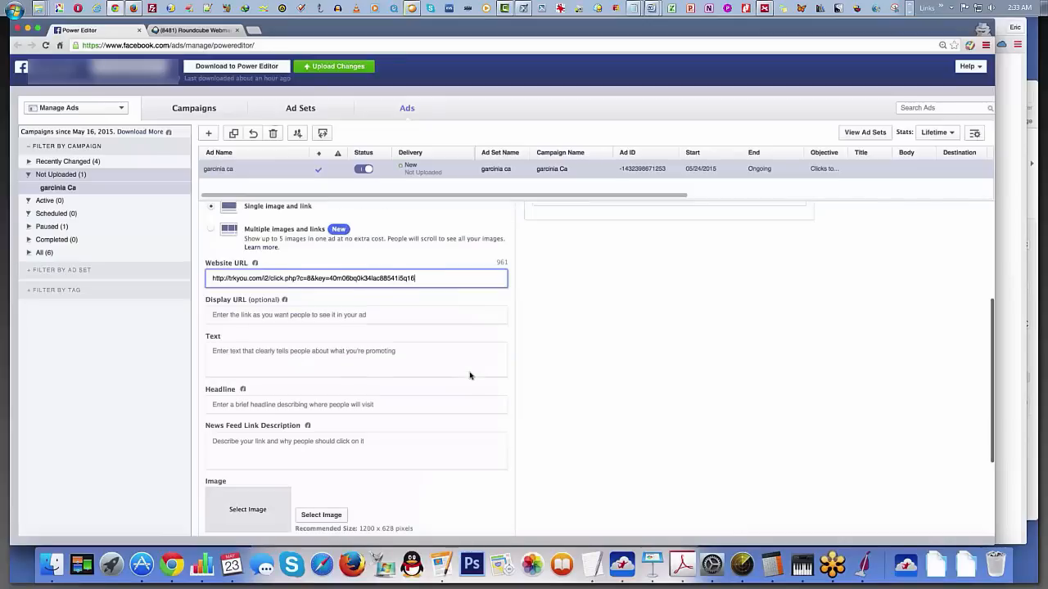
{"action": "left_click", "coordinate": [244, 312]}
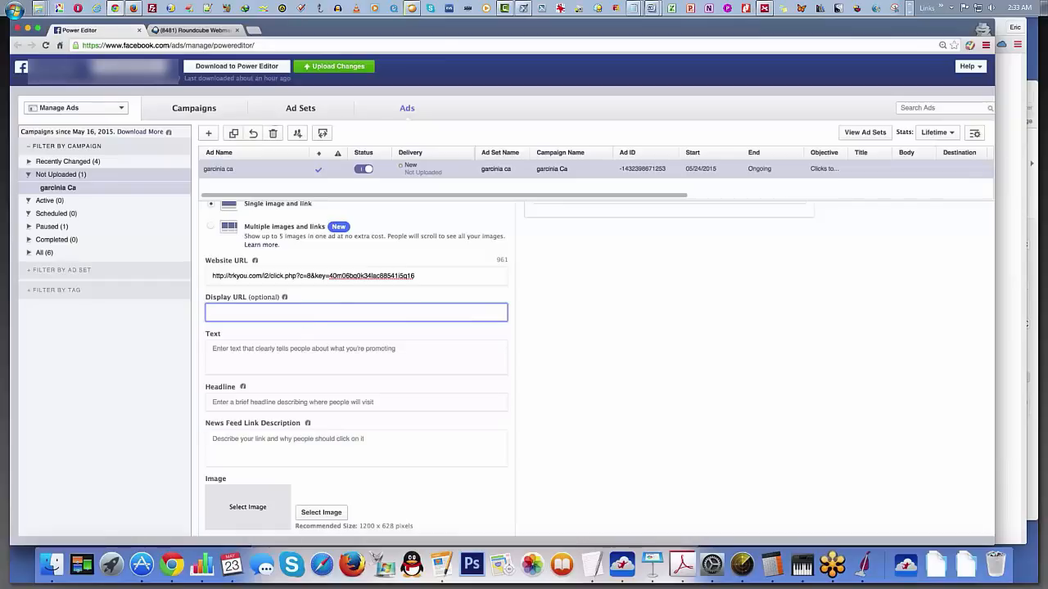
{"action": "left_click", "coordinate": [266, 9]}
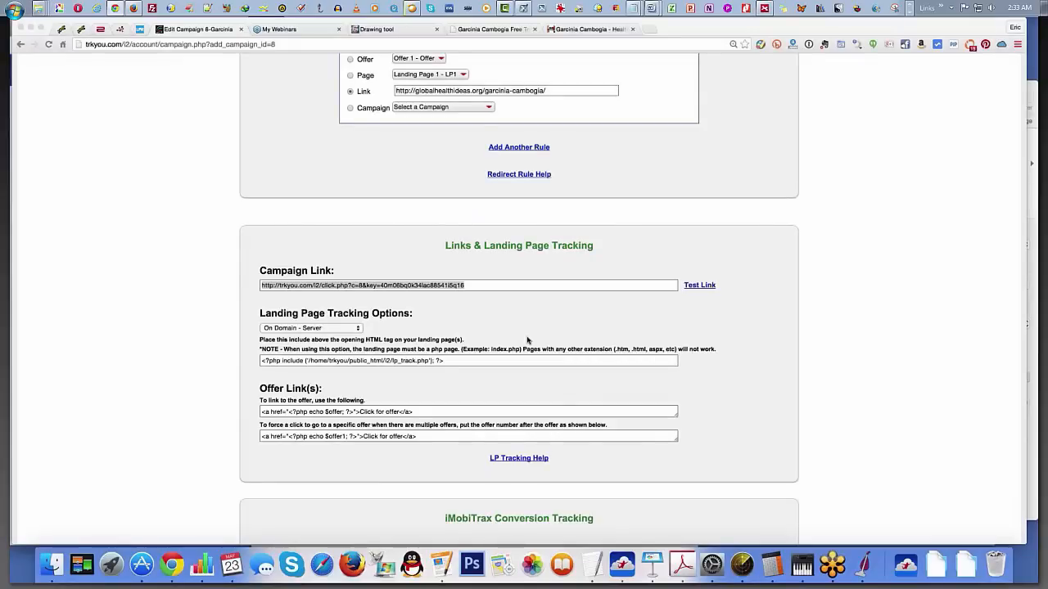
{"action": "scroll", "coordinate": [481, 142], "scroll_direction": "up", "scroll_amount": 2}
{"action": "mouse_move", "coordinate": [482, 141]}
{"action": "left_mouse_down"}
{"action": "mouse_move", "coordinate": [411, 142]}
{"action": "mouse_move", "coordinate": [482, 142]}
{"action": "left_mouse_up"}
{"action": "key", "text": "super+c"}
{"action": "left_click", "coordinate": [415, 141]}
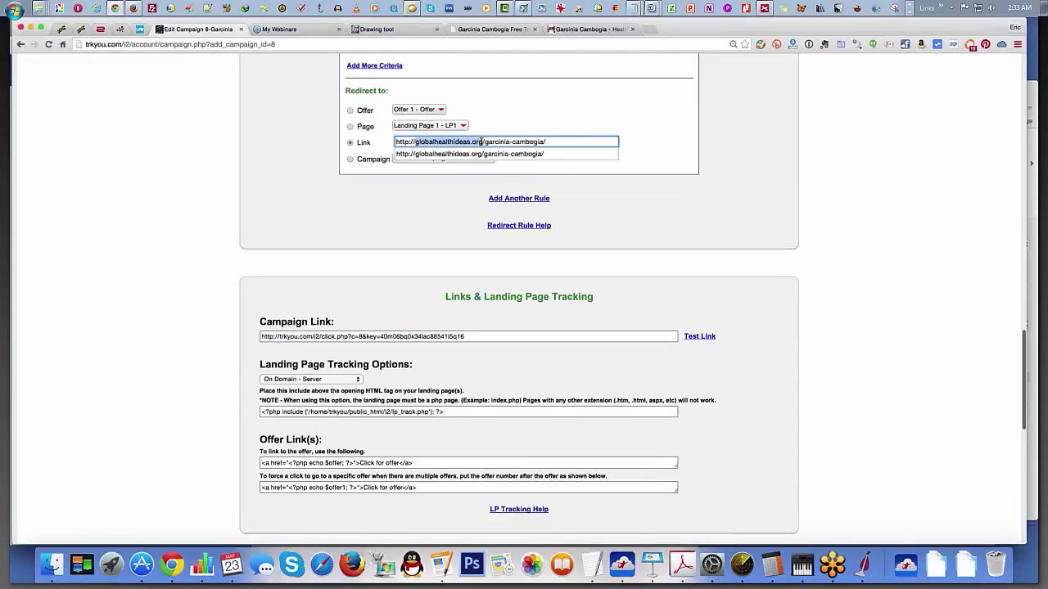
{"action": "left_click", "coordinate": [269, 8]}
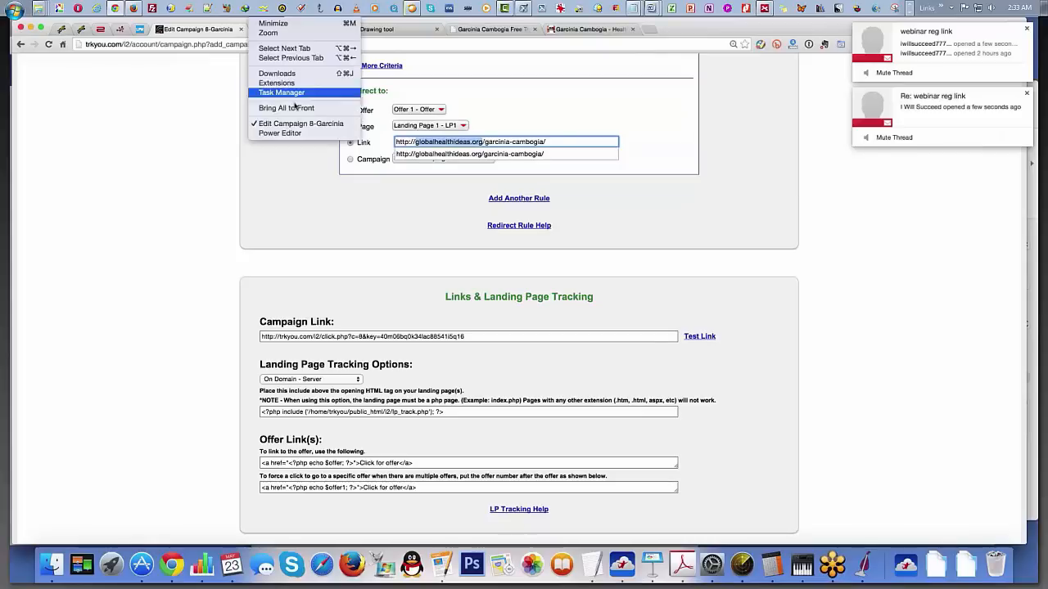
{"action": "left_click", "coordinate": [281, 133]}
{"action": "key", "text": "super+v"}
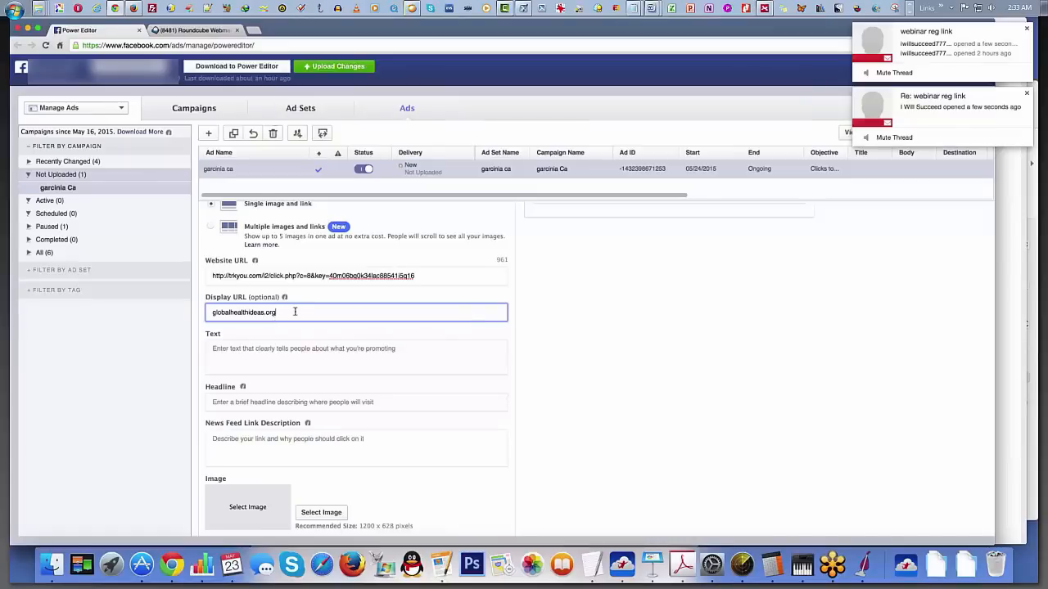
{"action": "scroll", "coordinate": [381, 296], "scroll_direction": "up", "scroll_amount": 2}
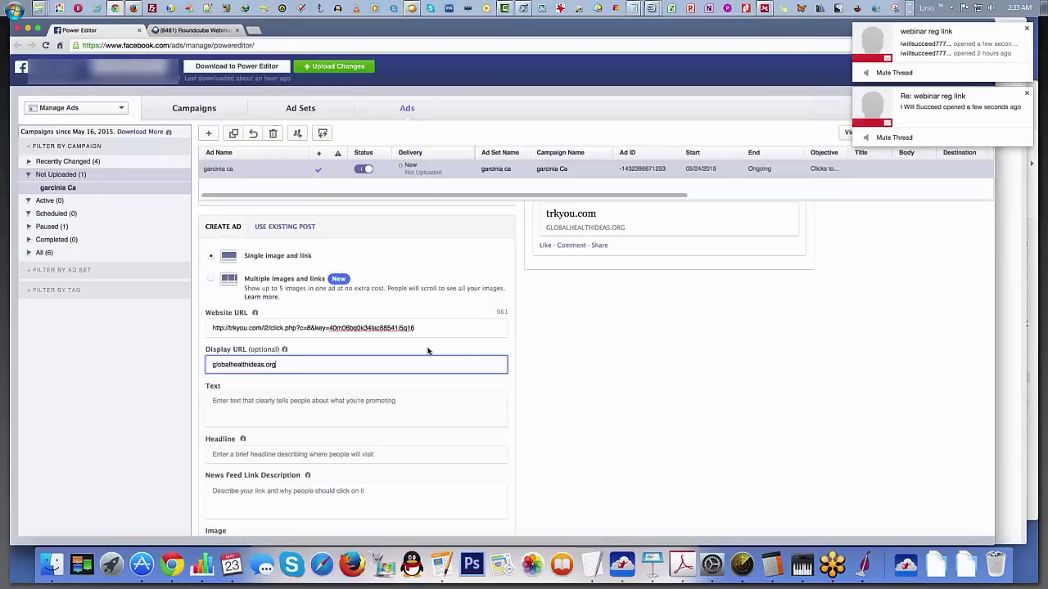
Step: Enter "I didn't know this, time to share ;)" as the ad's text and check it in the preview
{"action": "scroll", "coordinate": [300, 365], "scroll_direction": "down", "scroll_amount": 1}
{"action": "left_click", "coordinate": [320, 371]}
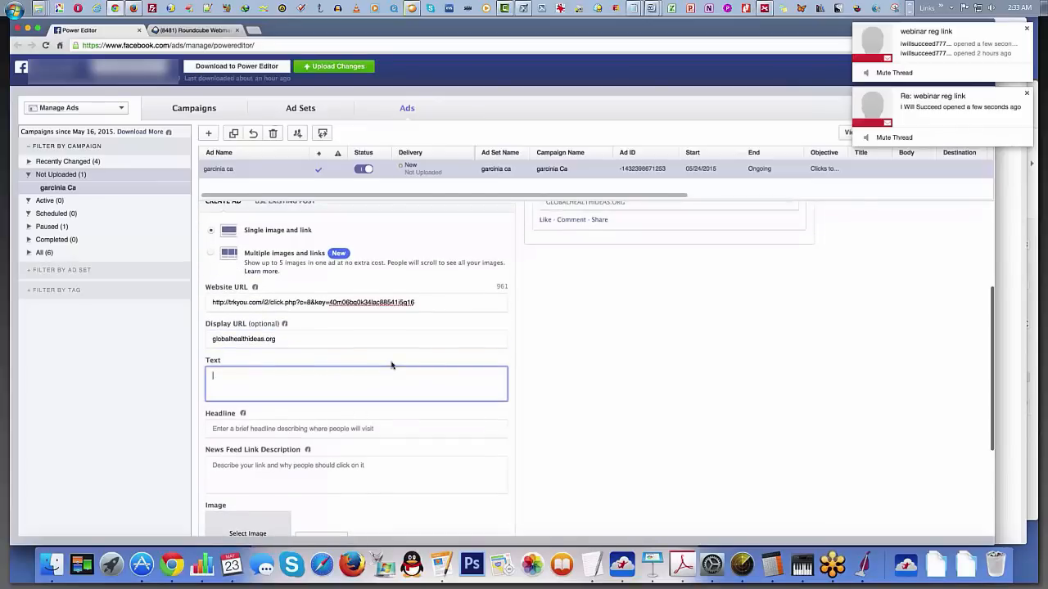
{"action": "scroll", "coordinate": [434, 381], "scroll_direction": "up", "scroll_amount": 1}
{"action": "scroll", "coordinate": [434, 384], "scroll_direction": "down", "scroll_amount": 1}
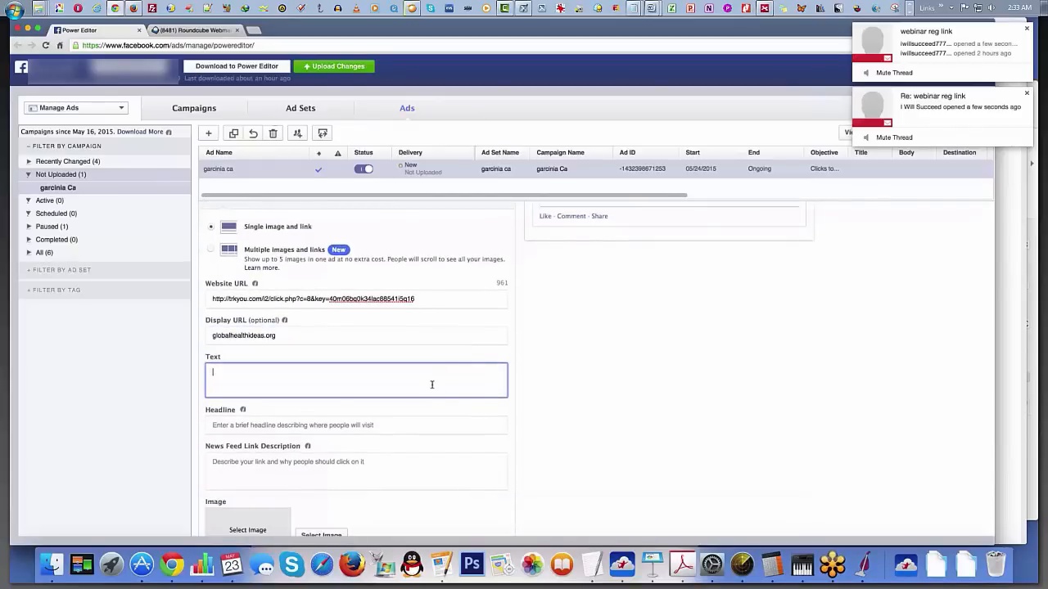
{"action": "scroll", "coordinate": [432, 384], "scroll_direction": "up", "scroll_amount": 3}
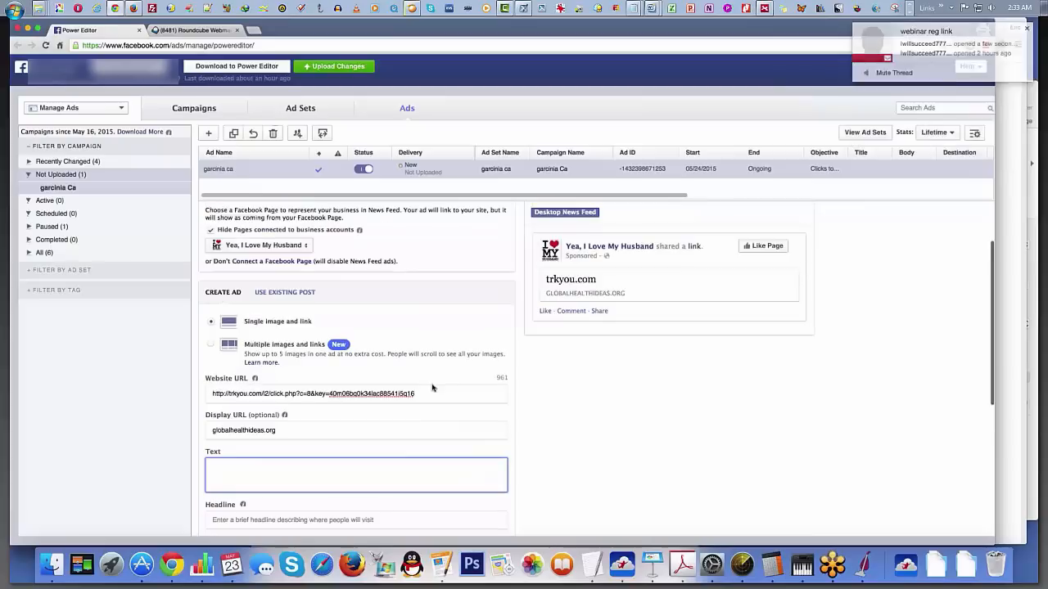
{"action": "type", "text": "I didn't"}
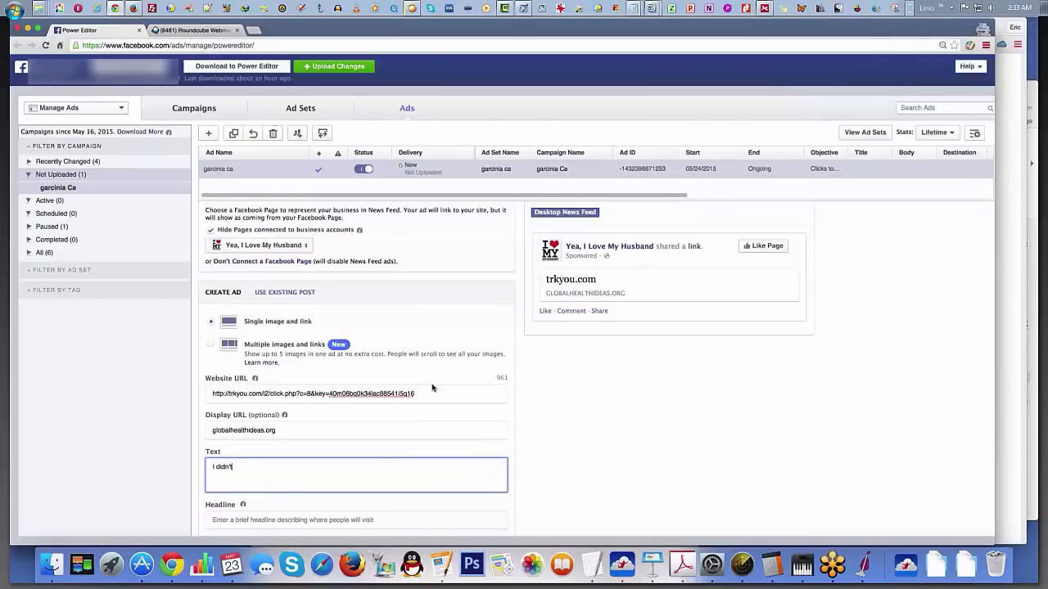
{"action": "type", "text": " know this, "}
{"action": "type", "text": "I"}
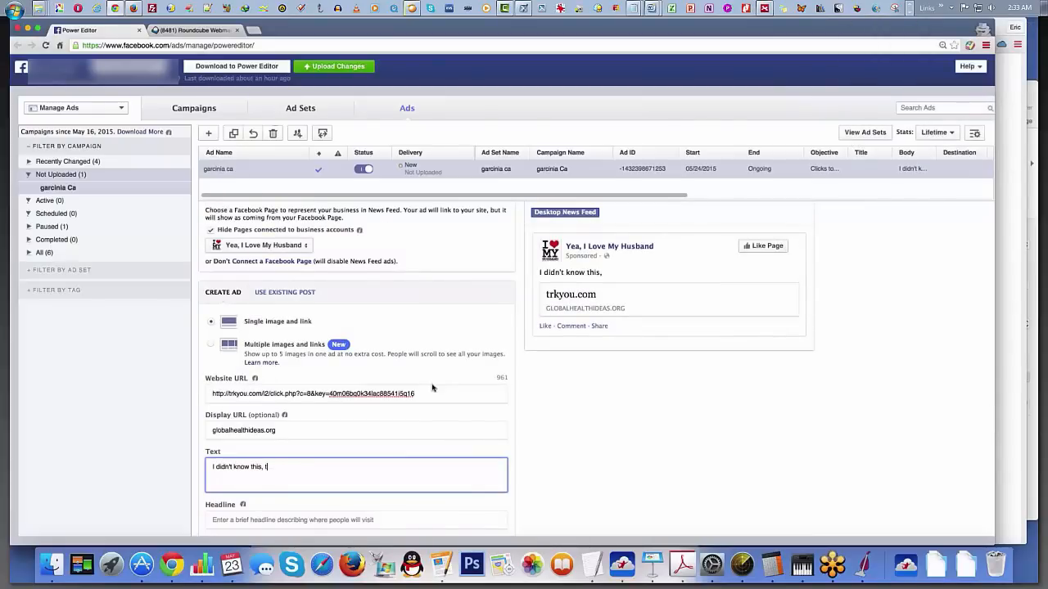
{"action": "type", "text": "ime toshare ;)"}
{"action": "scroll", "coordinate": [352, 437], "scroll_direction": "down", "scroll_amount": 2}
{"action": "scroll", "coordinate": [354, 445], "scroll_direction": "up", "scroll_amount": 1}
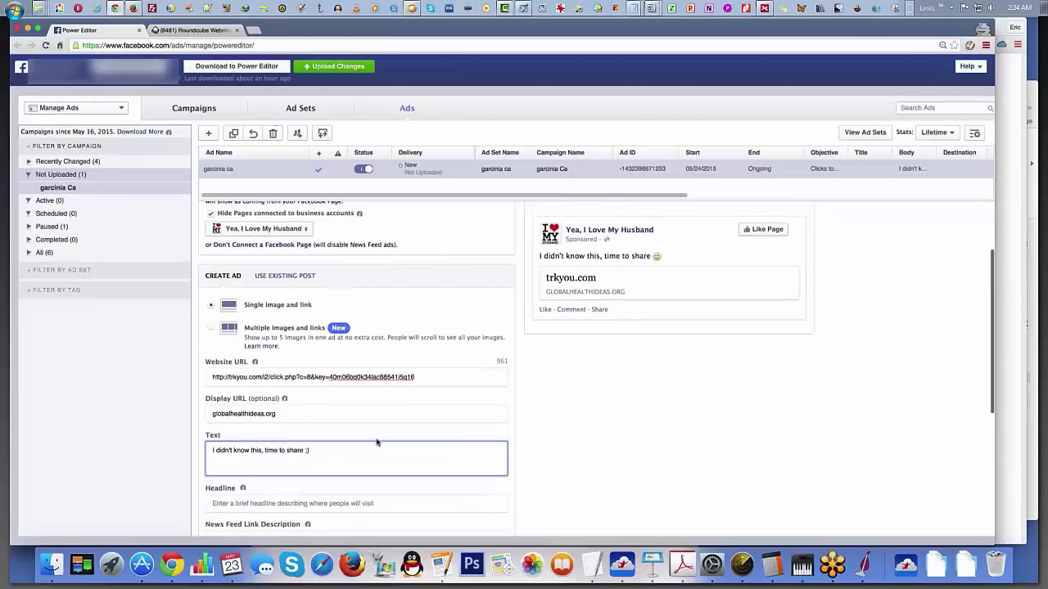
{"action": "scroll", "coordinate": [377, 442], "scroll_direction": "down", "scroll_amount": 2}
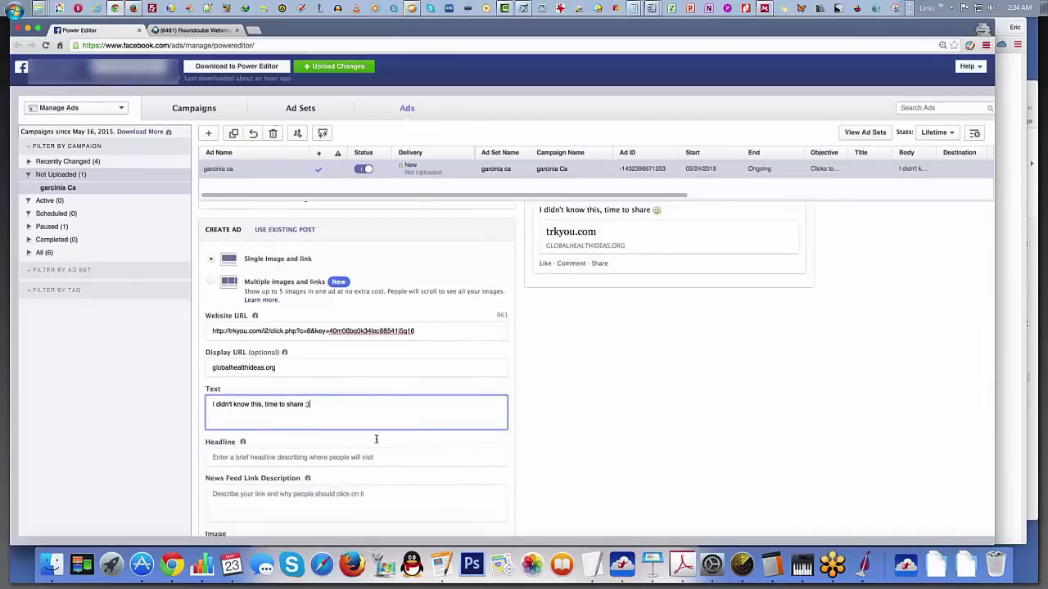
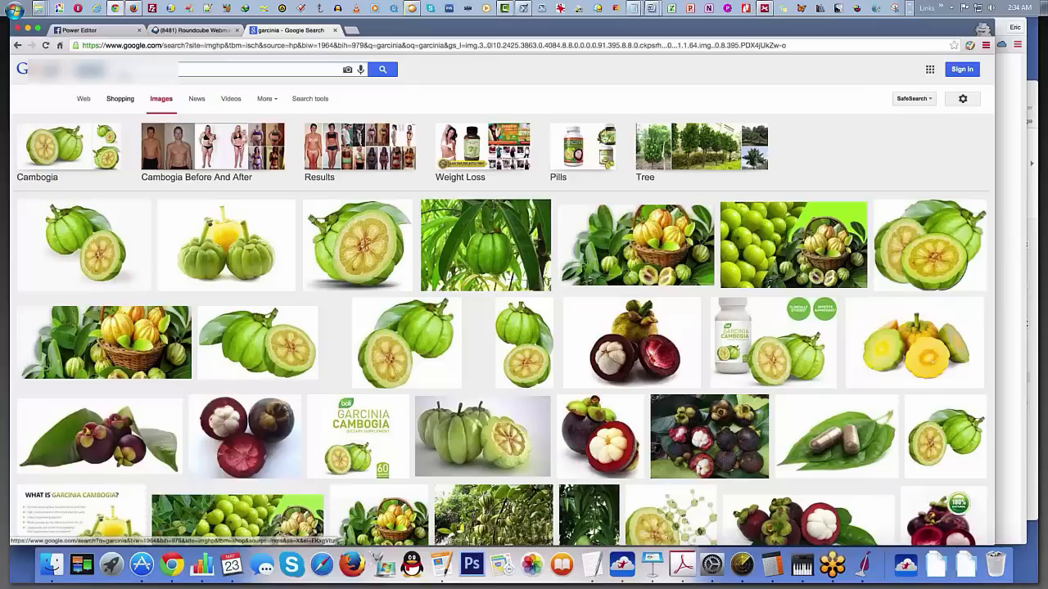
Step: Show the Cambogia Before And After image results and browse them for a possible ad picture
{"action": "left_click", "coordinate": [250, 160]}
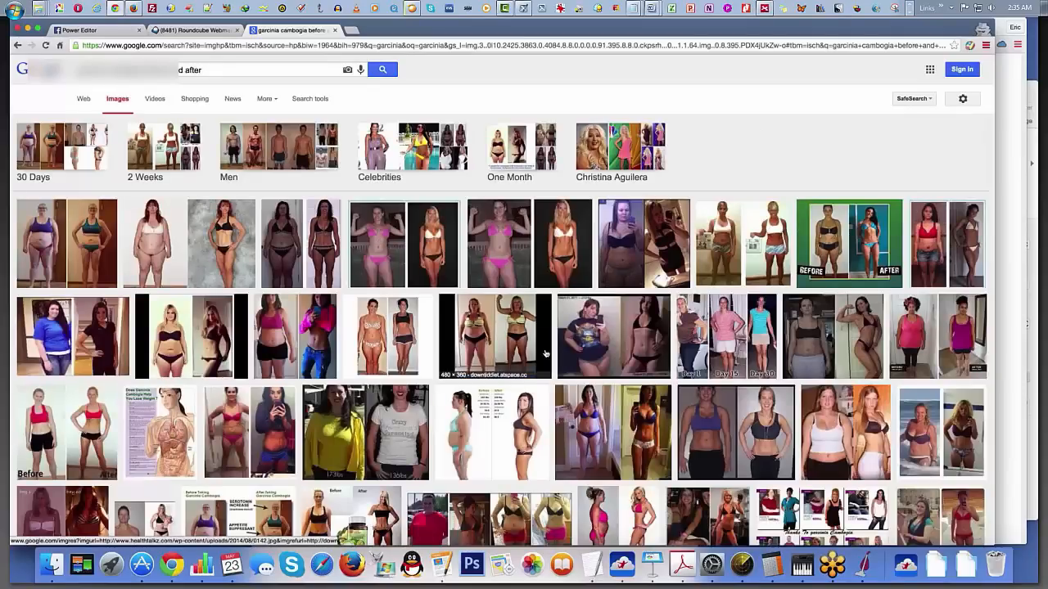
{"action": "scroll", "coordinate": [545, 353], "scroll_direction": "down", "scroll_amount": 1}
{"action": "scroll", "coordinate": [546, 354], "scroll_direction": "up", "scroll_amount": 1}
Step: Search Google Images for "girl with perfect body"
{"action": "triple_click", "coordinate": [236, 71]}
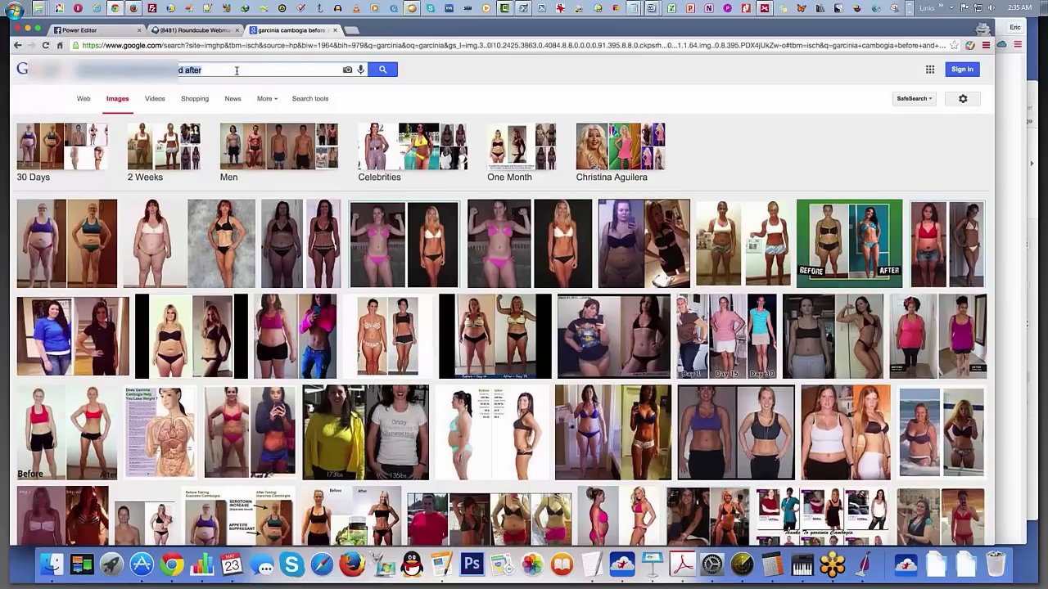
{"action": "type", "text": "girl with "}
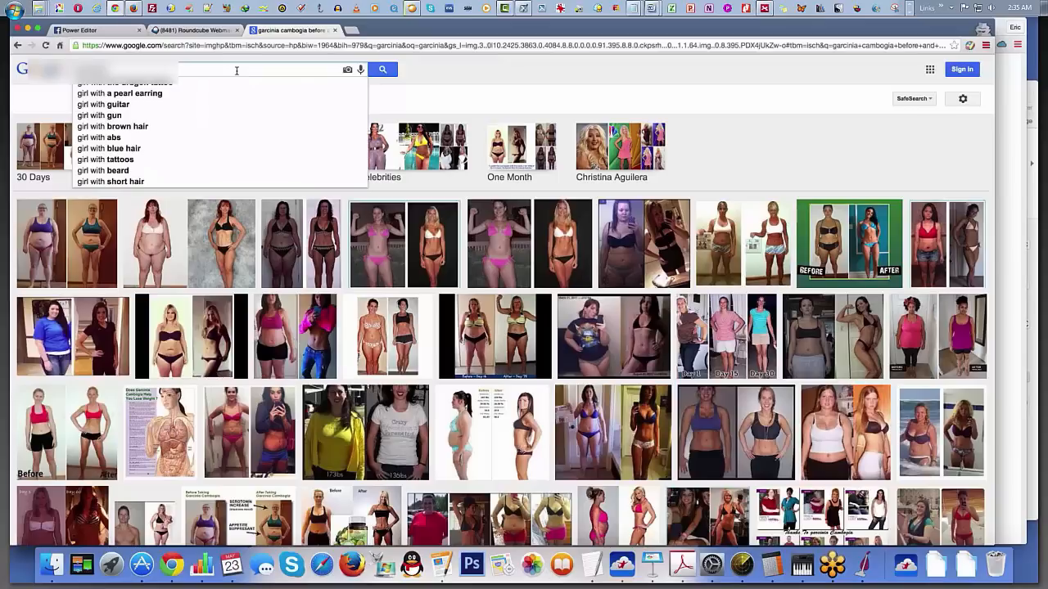
{"action": "type", "text": "go"}
{"action": "key", "text": "BackSpace"}
{"action": "key", "text": "BackSpace"}
{"action": "type", "text": "perfect body"}
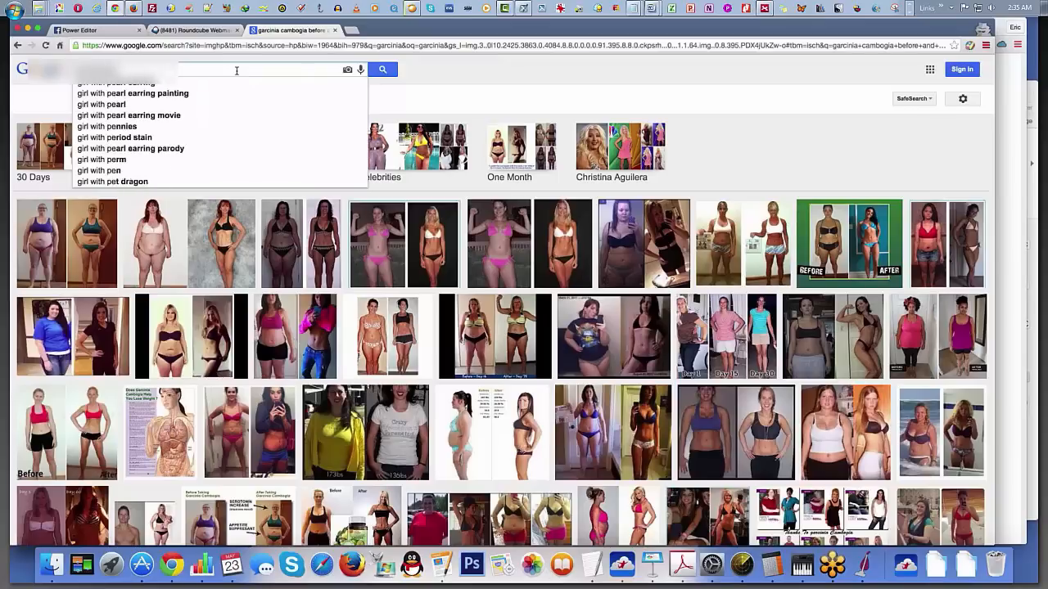
{"action": "key", "text": "Return"}
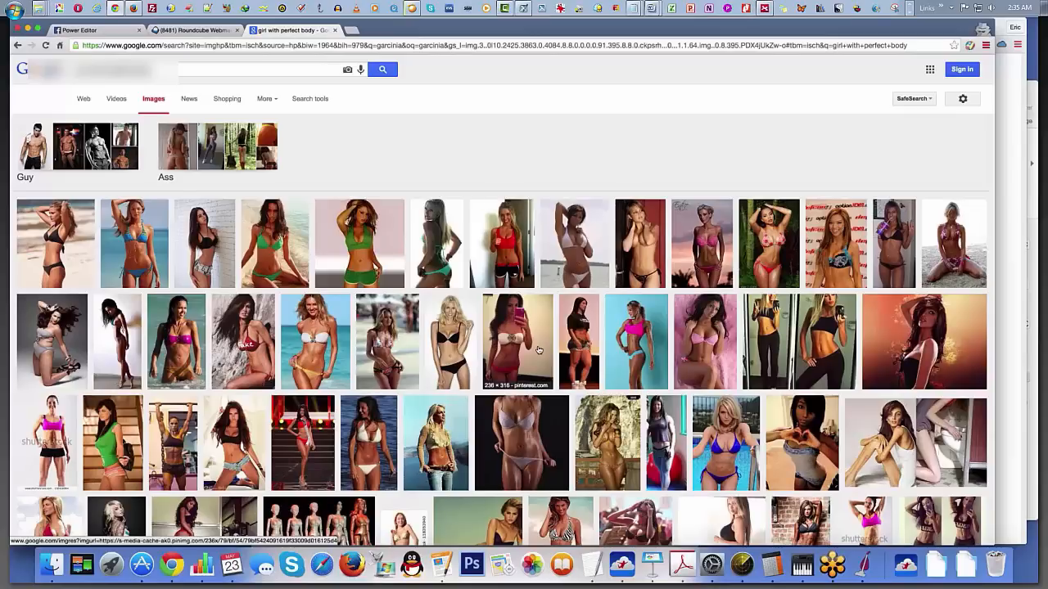
Step: Browse the "girl with perfect body" image results for a picture suited to the garcinia ad
{"action": "scroll", "coordinate": [538, 350], "scroll_direction": "down", "scroll_amount": 5}
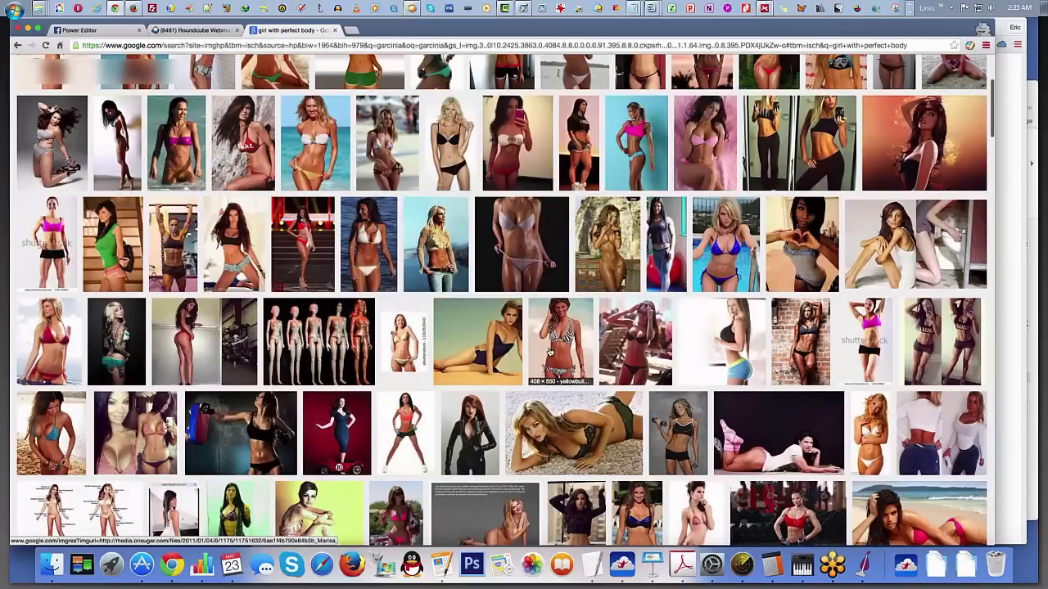
{"action": "scroll", "coordinate": [548, 352], "scroll_direction": "down", "scroll_amount": 10}
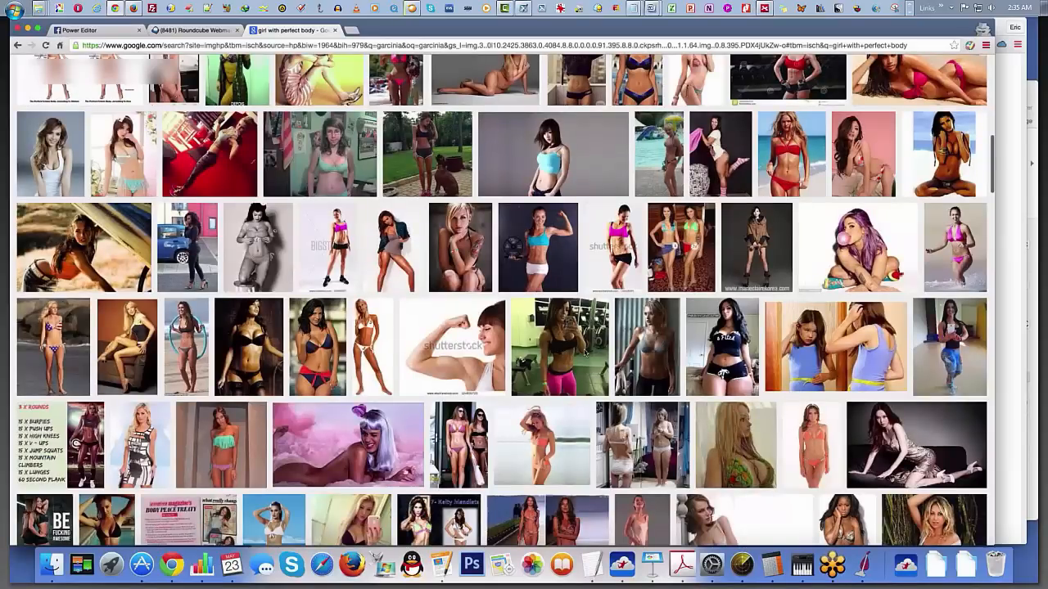
{"action": "scroll", "coordinate": [584, 352], "scroll_direction": "down", "scroll_amount": 8}
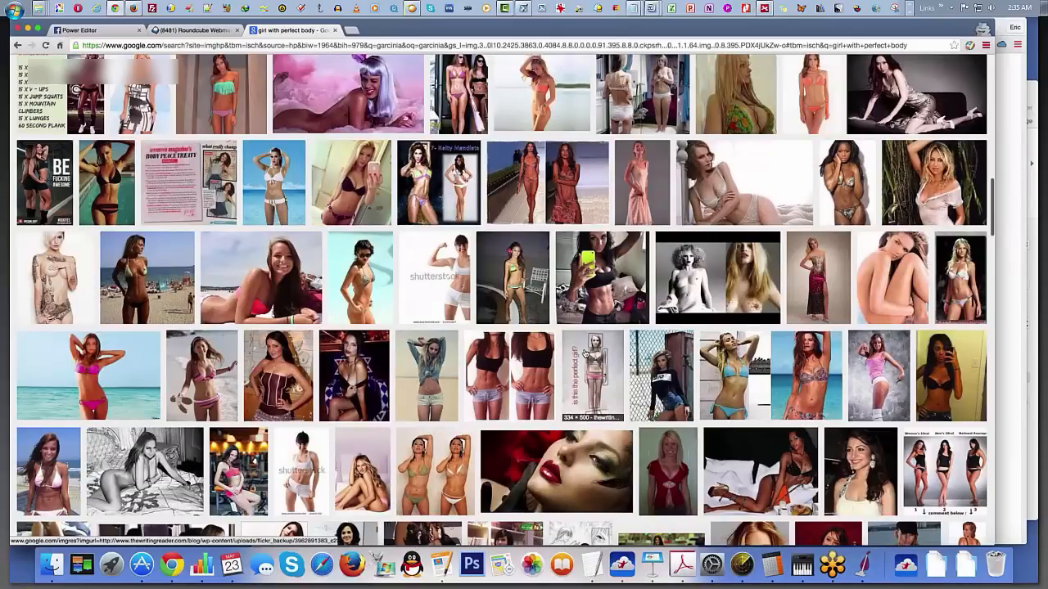
{"action": "scroll", "coordinate": [585, 353], "scroll_direction": "down", "scroll_amount": 5}
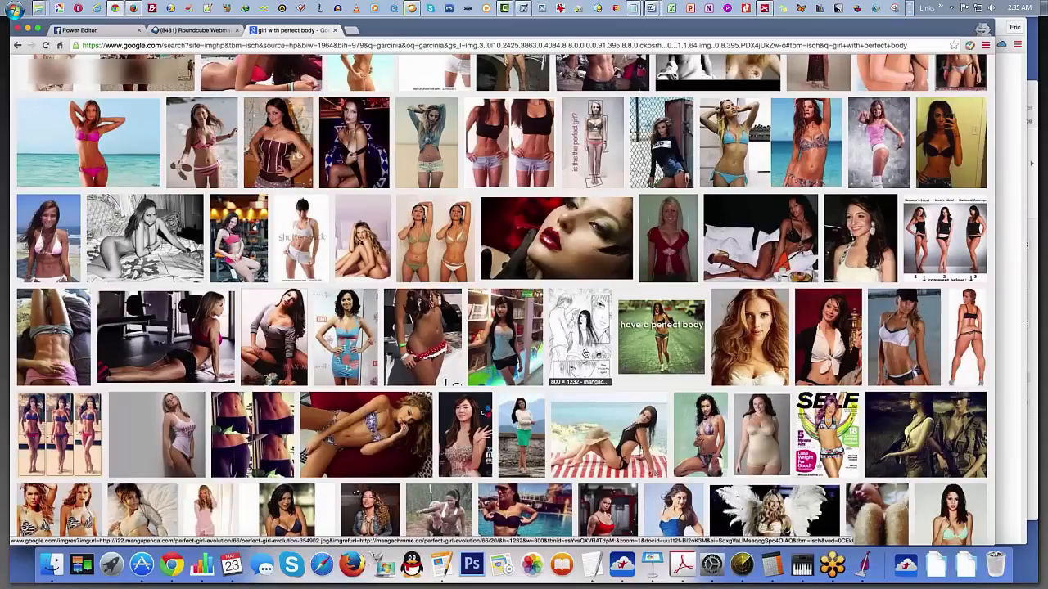
{"action": "scroll", "coordinate": [584, 353], "scroll_direction": "down", "scroll_amount": 10}
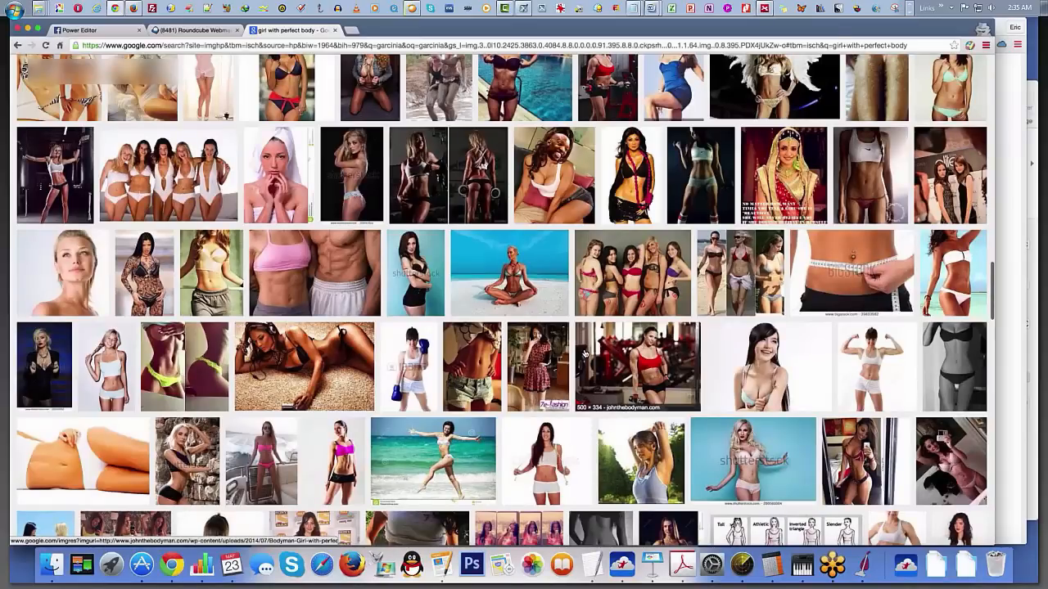
{"action": "scroll", "coordinate": [584, 353], "scroll_direction": "down", "scroll_amount": 4}
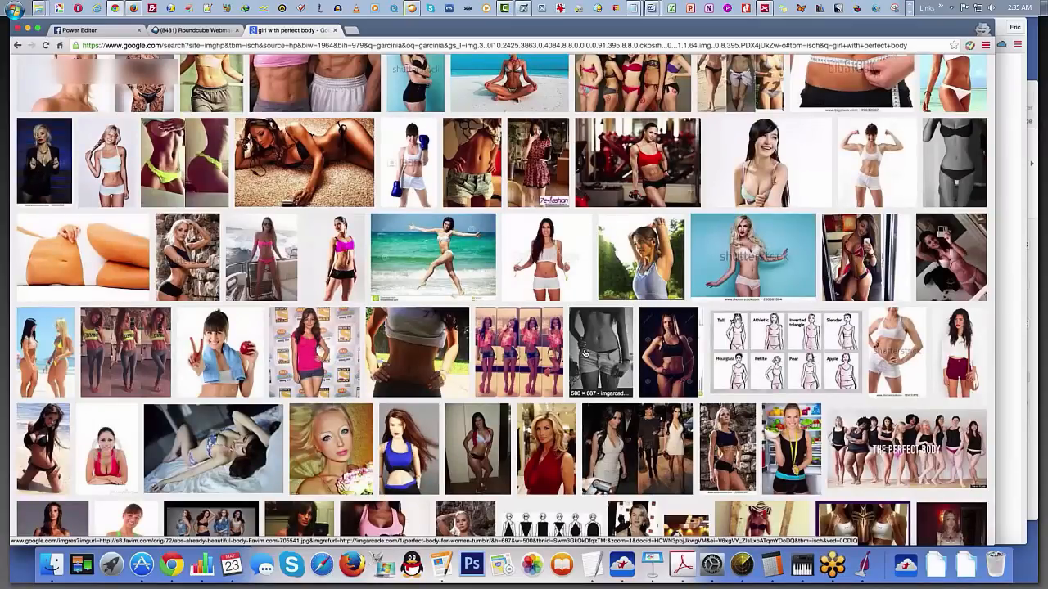
{"action": "scroll", "coordinate": [584, 353], "scroll_direction": "down", "scroll_amount": 4}
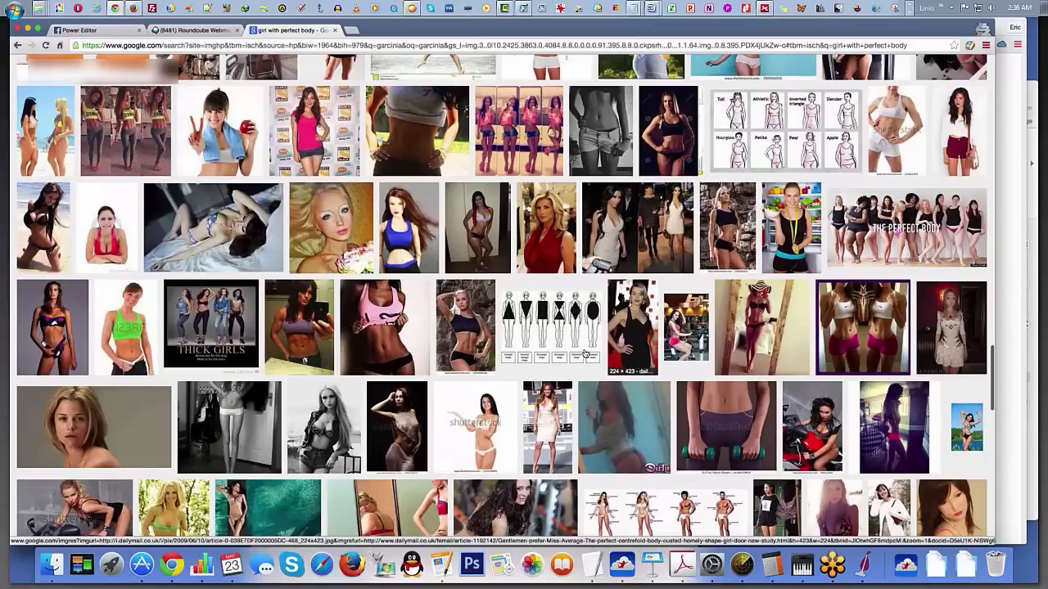
{"action": "scroll", "coordinate": [584, 353], "scroll_direction": "down", "scroll_amount": 6}
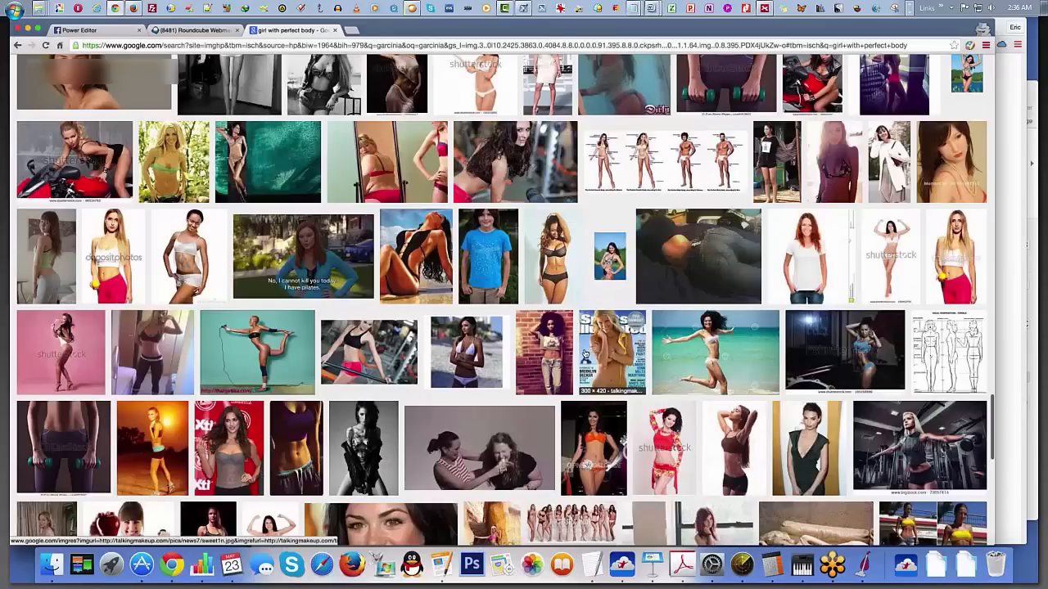
{"action": "scroll", "coordinate": [584, 353], "scroll_direction": "down", "scroll_amount": 2}
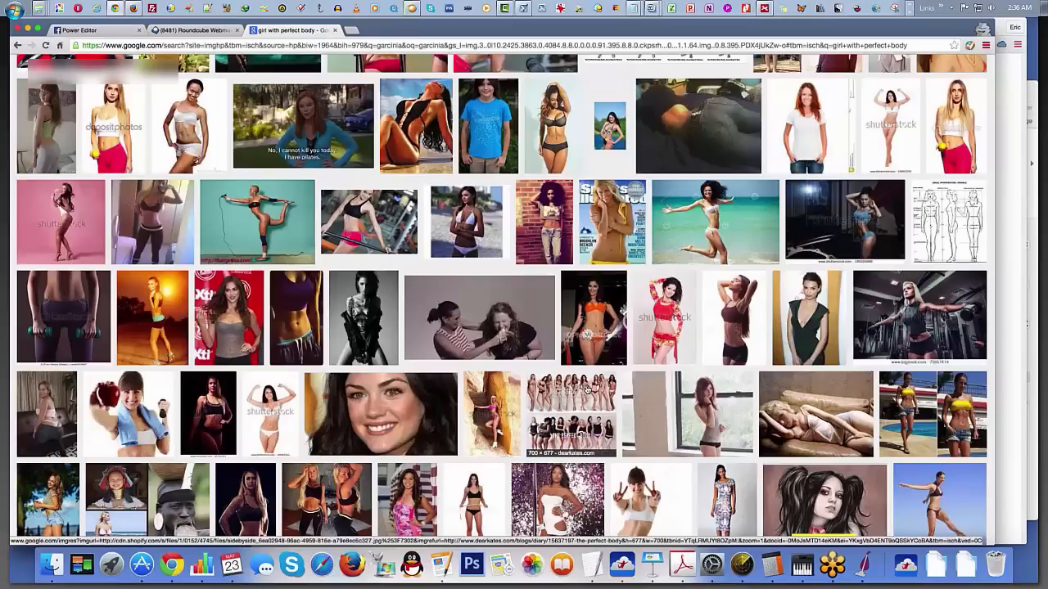
{"action": "scroll", "coordinate": [586, 390], "scroll_direction": "down", "scroll_amount": 4}
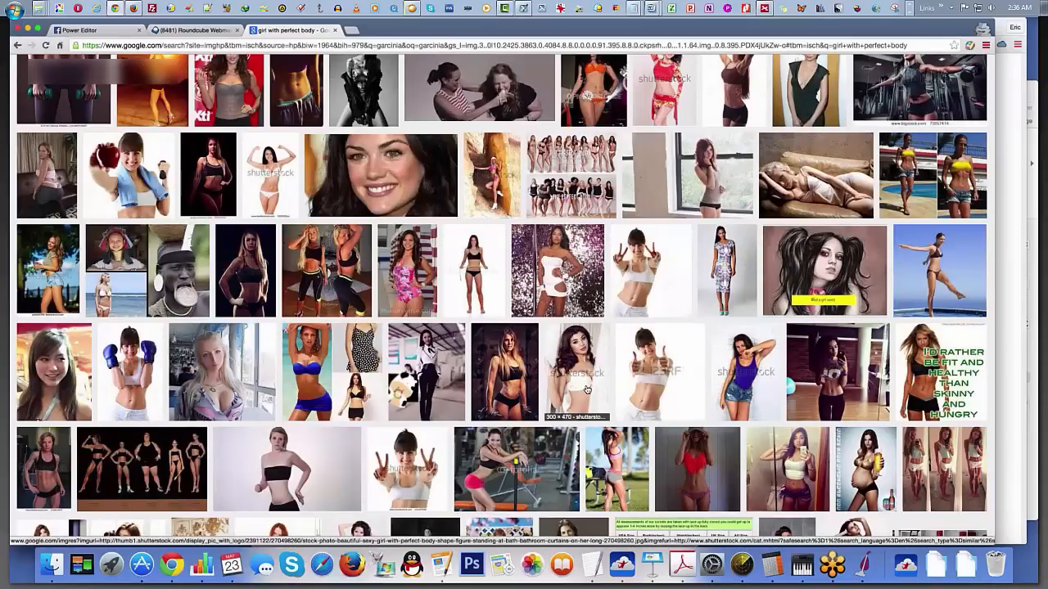
{"action": "scroll", "coordinate": [587, 389], "scroll_direction": "up", "scroll_amount": 15}
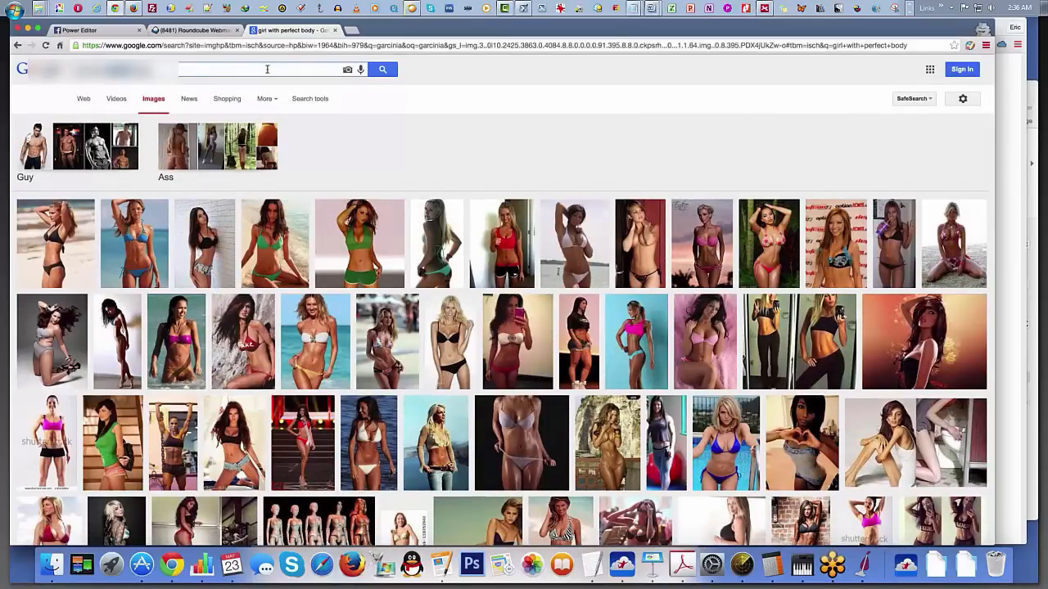
Step: Search Google Images for "girl with skinny body" and look over the first results
{"action": "left_click", "coordinate": [267, 69]}
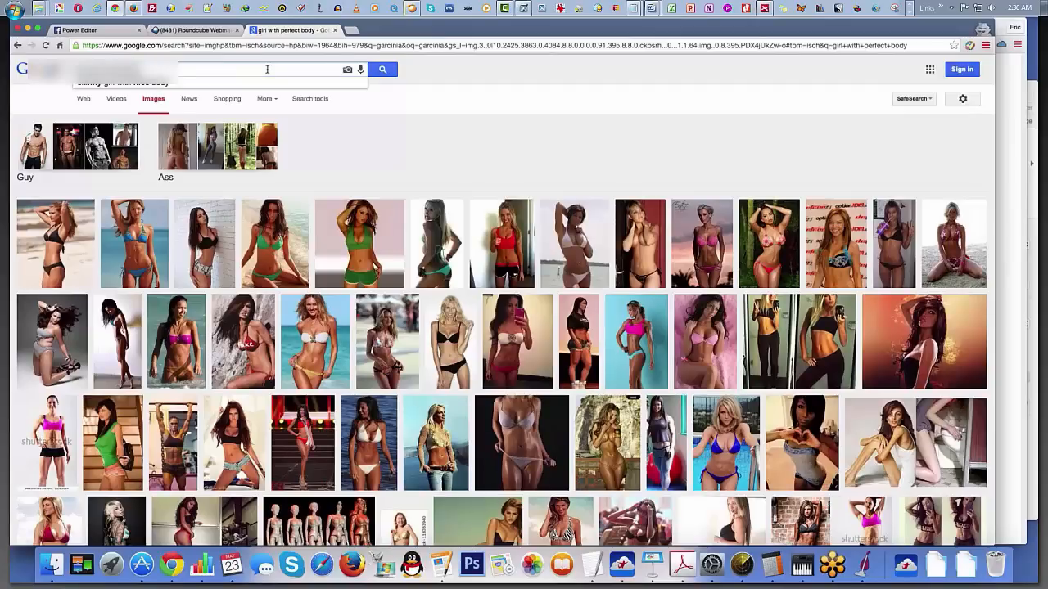
{"action": "key", "text": "Return"}
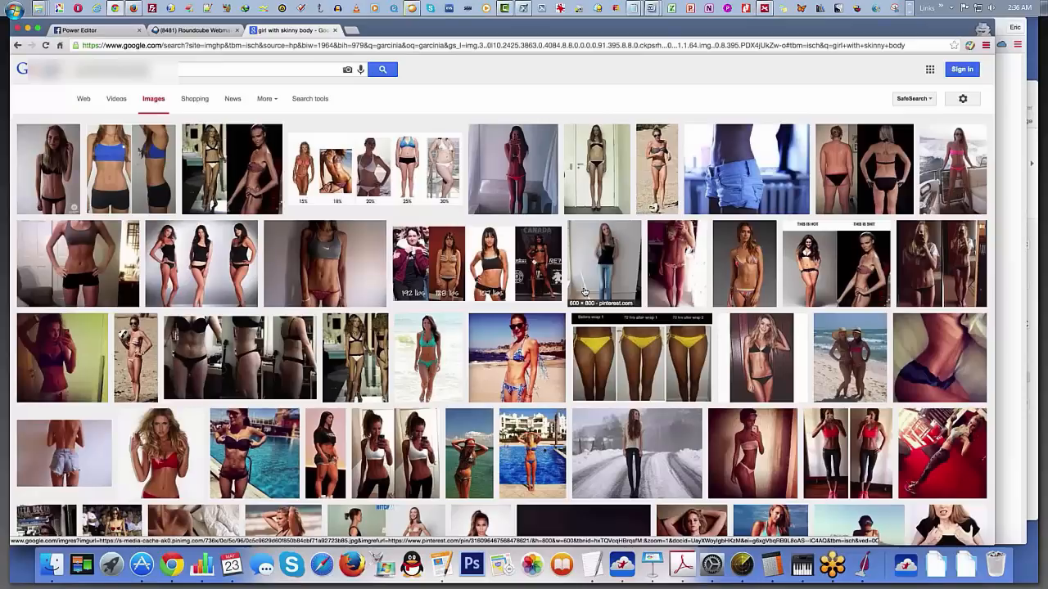
{"action": "scroll", "coordinate": [584, 292], "scroll_direction": "down", "scroll_amount": 1}
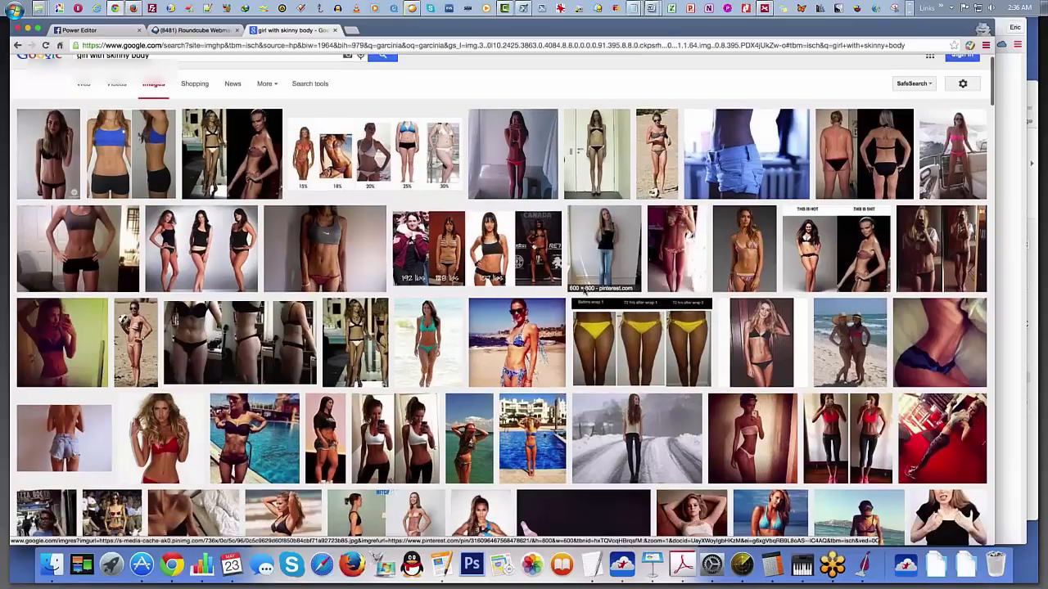
Step: Open the picture of the woman standing on the snowy road and save it as leanbody
{"action": "left_click", "coordinate": [637, 438]}
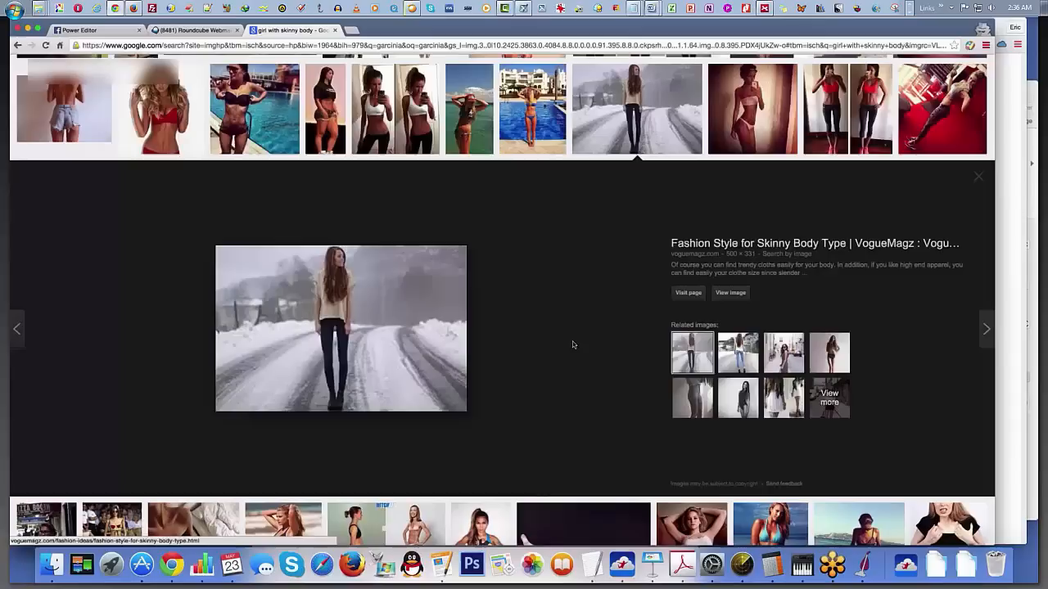
{"action": "right_click", "coordinate": [389, 302]}
{"action": "left_click", "coordinate": [473, 243]}
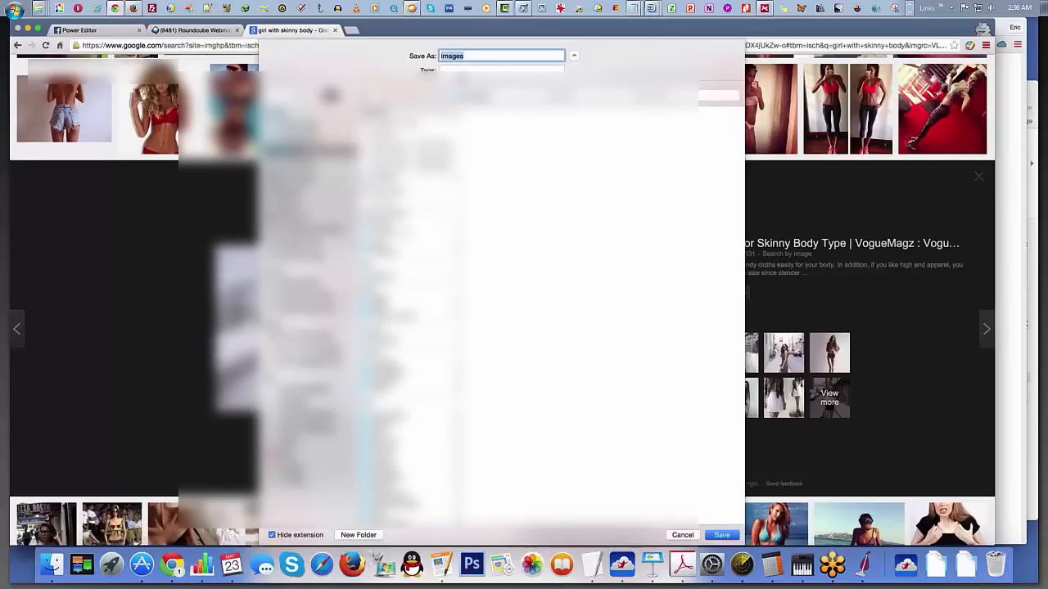
{"action": "type", "text": "leanbody"}
{"action": "key", "text": "Return"}
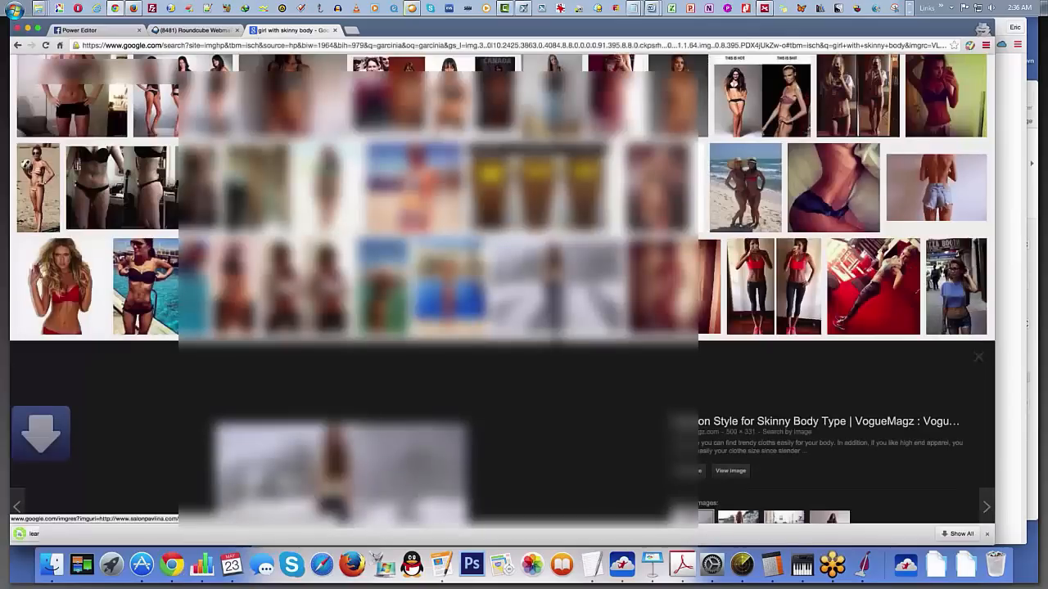
Step: Upload the saved leanbody.jpeg picture in Power Editor and use it as the garcinia ca ad's image
{"action": "left_click", "coordinate": [80, 30]}
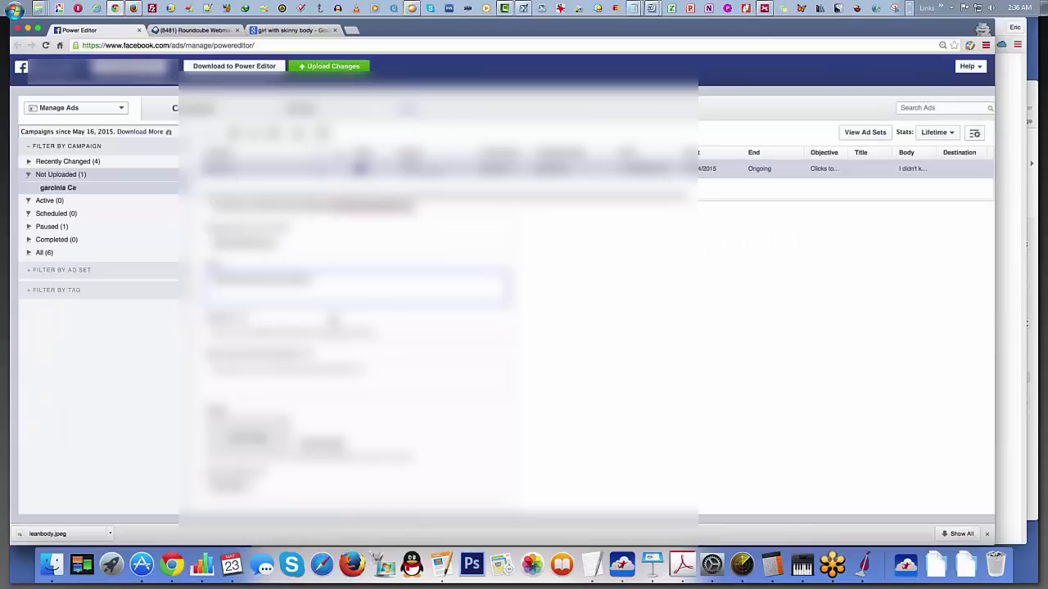
{"action": "left_click", "coordinate": [323, 444]}
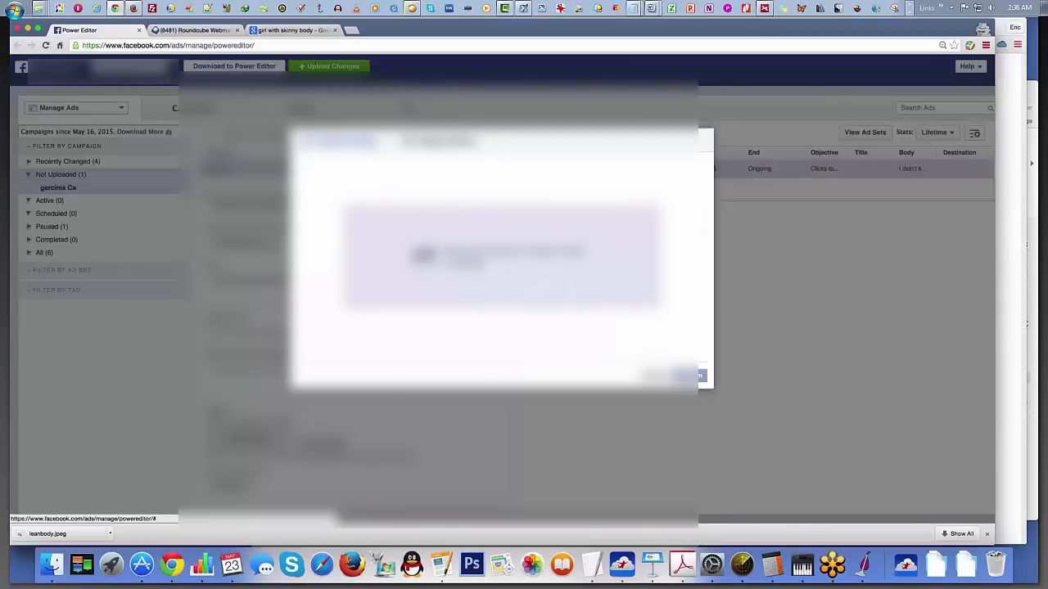
{"action": "left_click", "coordinate": [503, 260]}
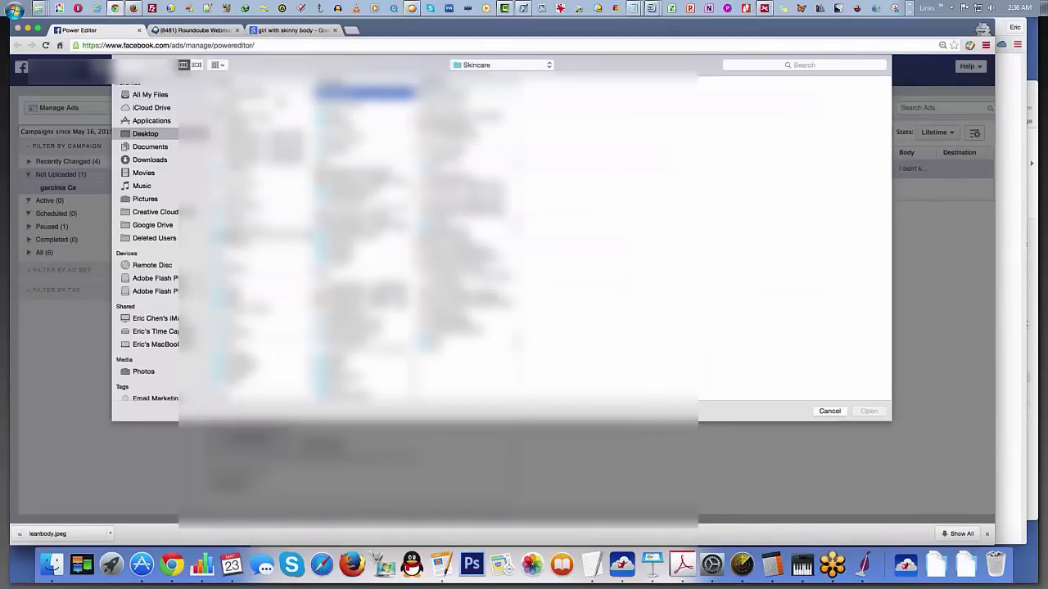
{"action": "double_click", "coordinate": [278, 98]}
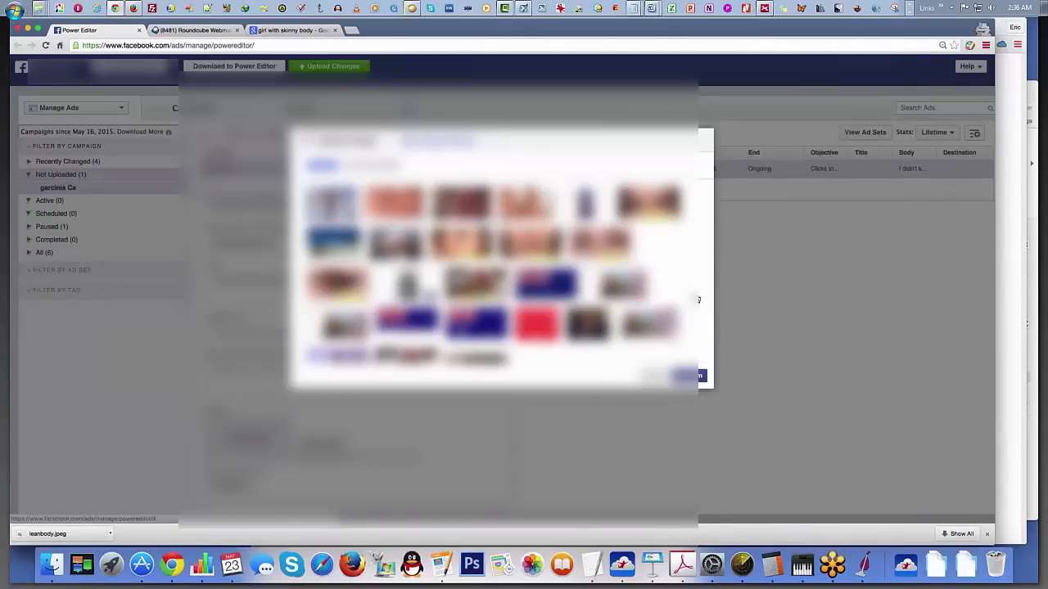
{"action": "left_click", "coordinate": [686, 375]}
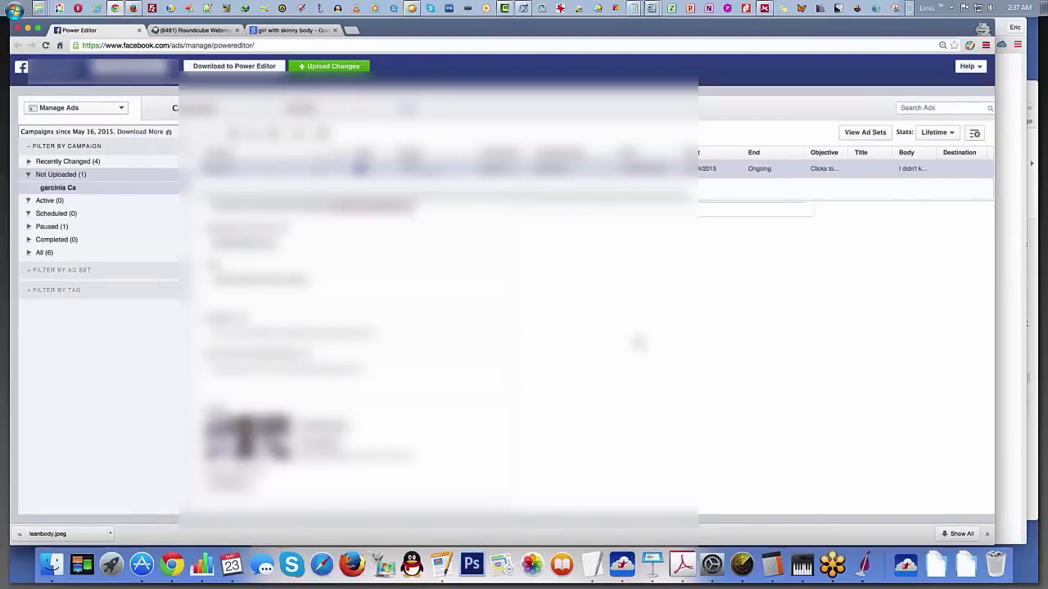
Step: Examine the ad's Desktop News Feed preview and creative fields with the snowy road picture in place
{"action": "scroll", "coordinate": [748, 367], "scroll_direction": "up", "scroll_amount": 1}
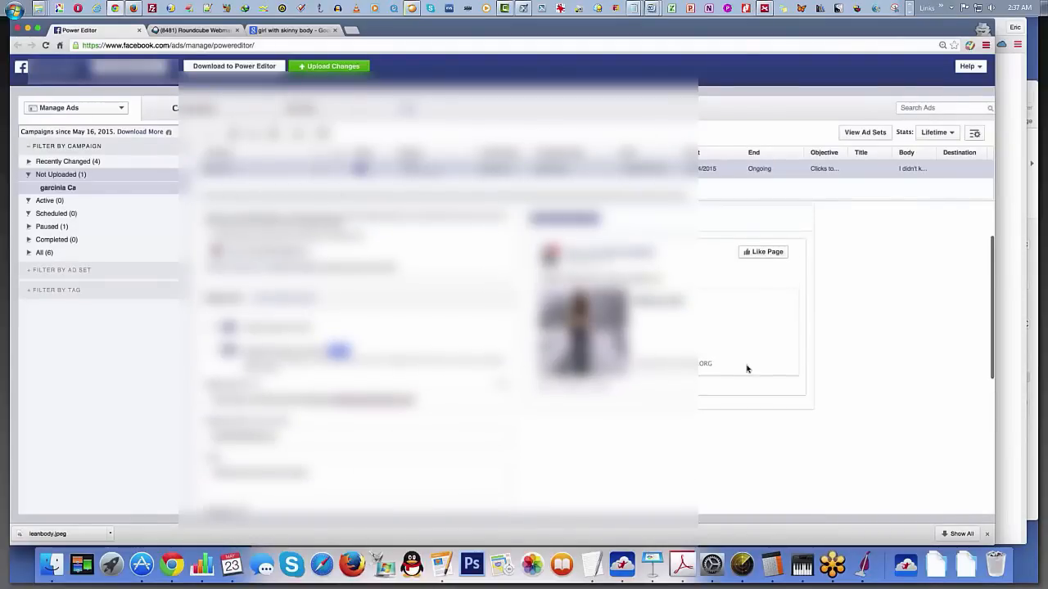
{"action": "scroll", "coordinate": [740, 368], "scroll_direction": "down", "scroll_amount": 1}
{"action": "scroll", "coordinate": [602, 299], "scroll_direction": "down", "scroll_amount": 1}
{"action": "scroll", "coordinate": [600, 303], "scroll_direction": "up", "scroll_amount": 1}
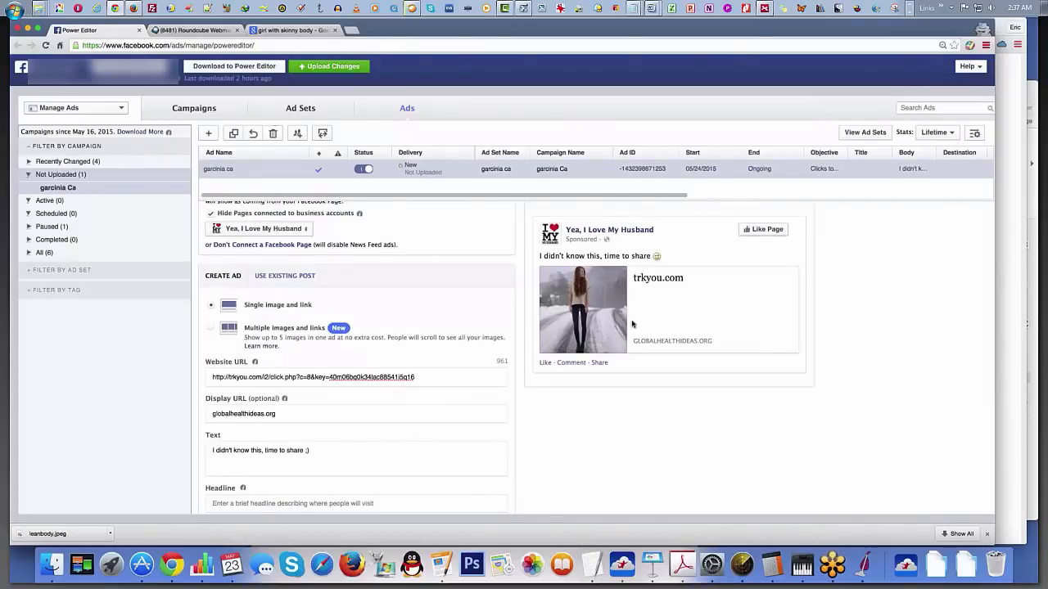
{"action": "scroll", "coordinate": [573, 348], "scroll_direction": "down", "scroll_amount": 5}
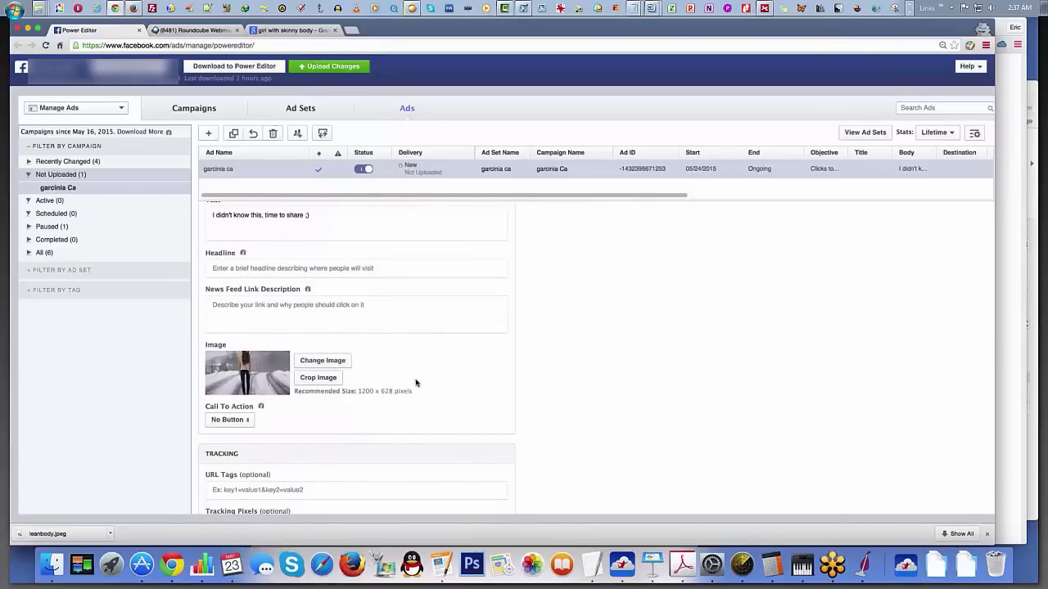
{"action": "scroll", "coordinate": [415, 382], "scroll_direction": "up", "scroll_amount": 5}
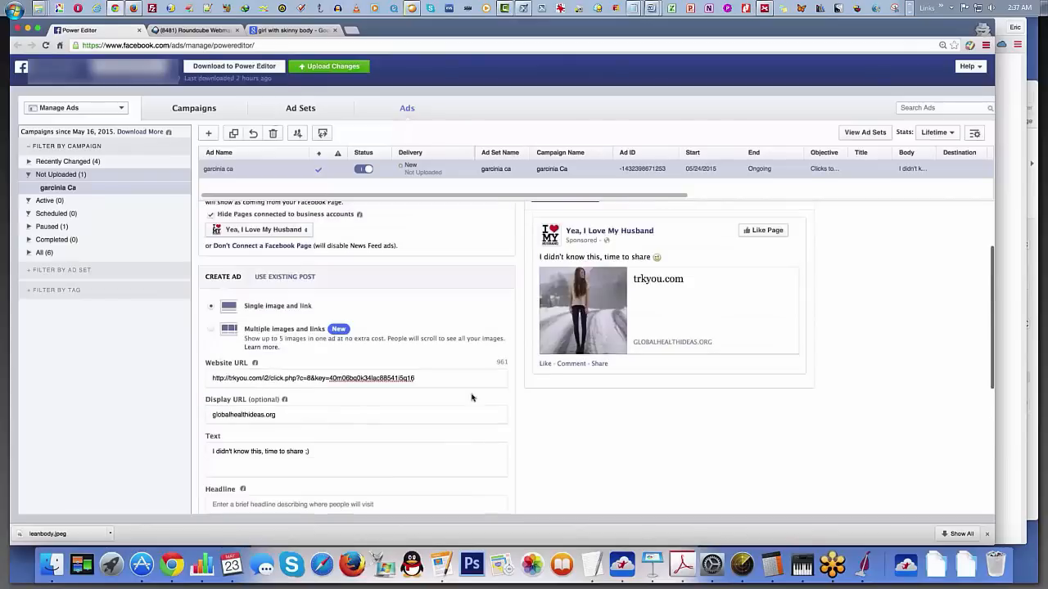
{"action": "scroll", "coordinate": [426, 400], "scroll_direction": "down", "scroll_amount": 5}
{"action": "scroll", "coordinate": [351, 338], "scroll_direction": "up", "scroll_amount": 1}
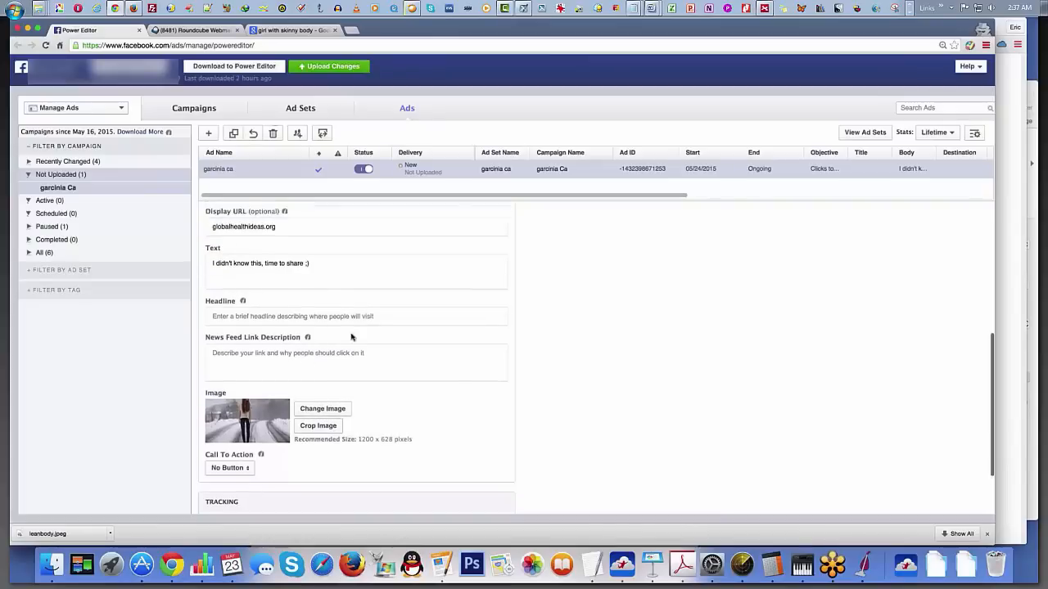
Step: Check the ad's News Feed preview with the woman in blue jeans and review the link and text fields
{"action": "scroll", "coordinate": [351, 337], "scroll_direction": "up", "scroll_amount": 1}
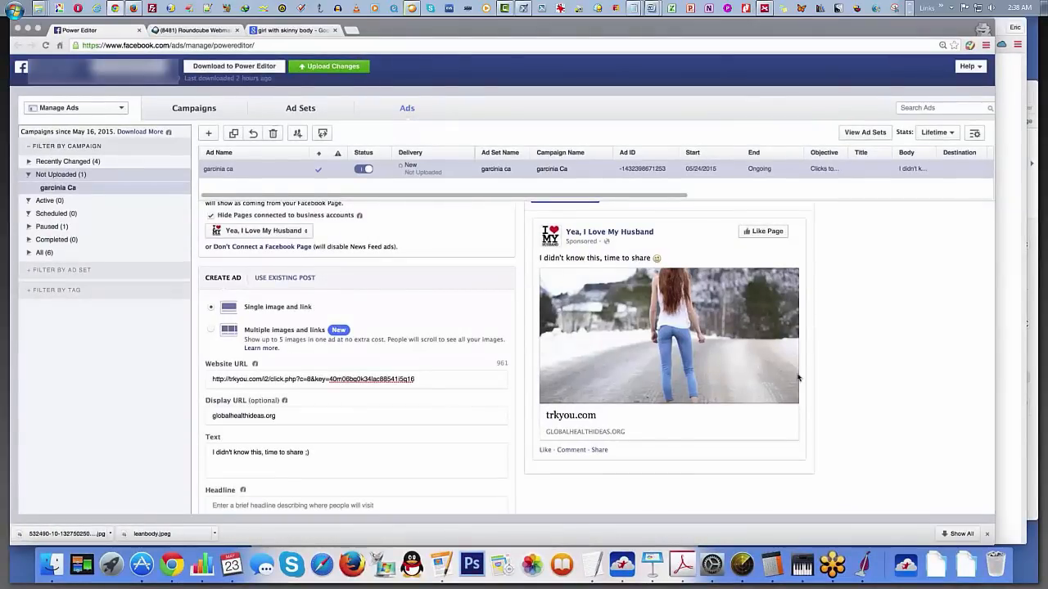
{"action": "scroll", "coordinate": [666, 374], "scroll_direction": "up", "scroll_amount": 1}
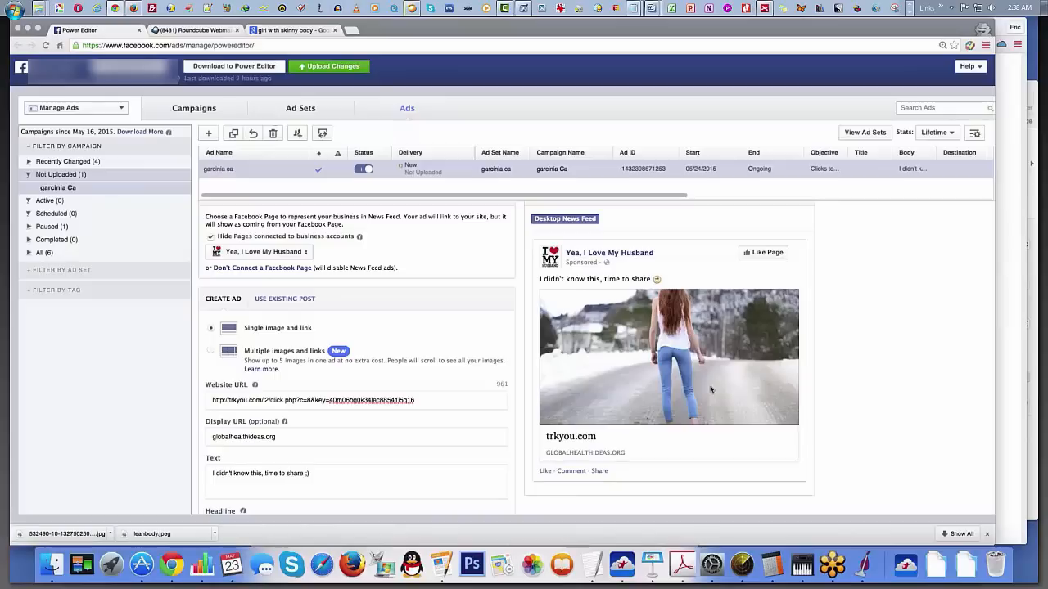
{"action": "scroll", "coordinate": [710, 390], "scroll_direction": "down", "scroll_amount": 3}
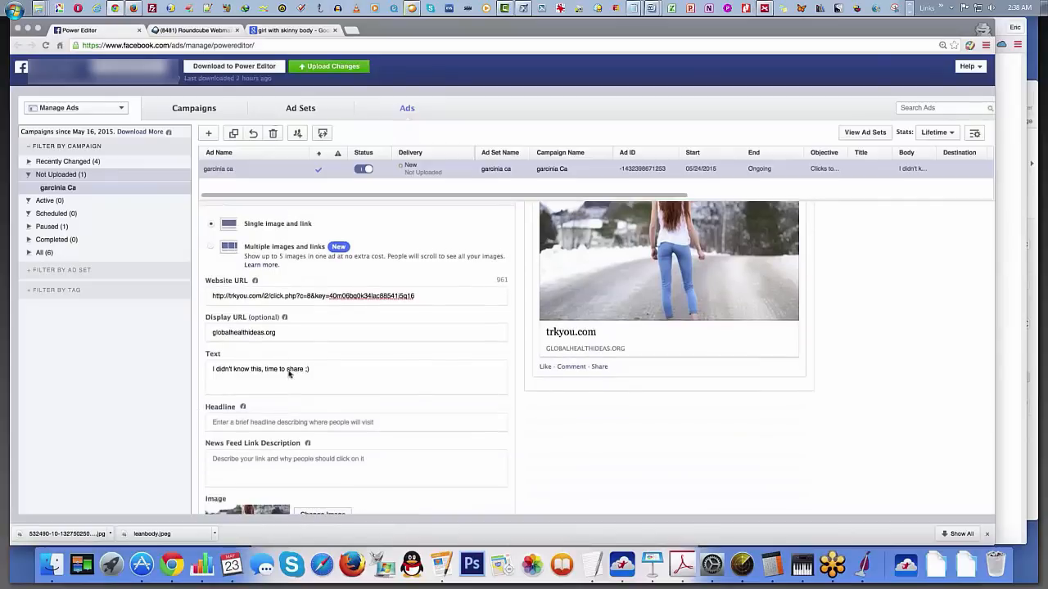
Step: Activate the ad's empty Headline field and review the globalhealthideas.org Garcinia Cambogia page in the other browser window
{"action": "scroll", "coordinate": [432, 370], "scroll_direction": "down", "scroll_amount": 2}
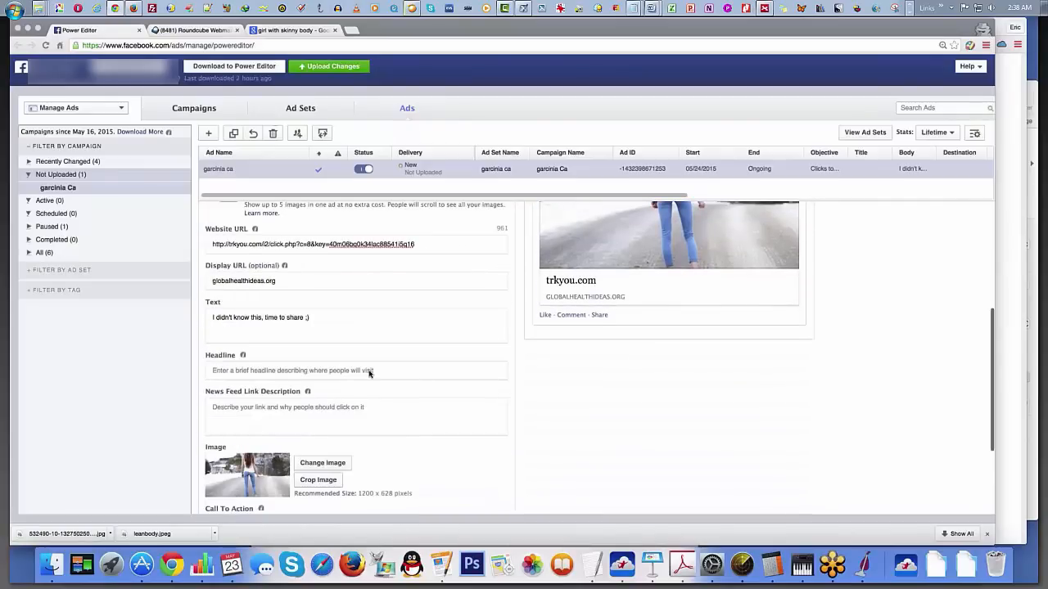
{"action": "left_click", "coordinate": [368, 370]}
{"action": "scroll", "coordinate": [439, 411], "scroll_direction": "up", "scroll_amount": 2}
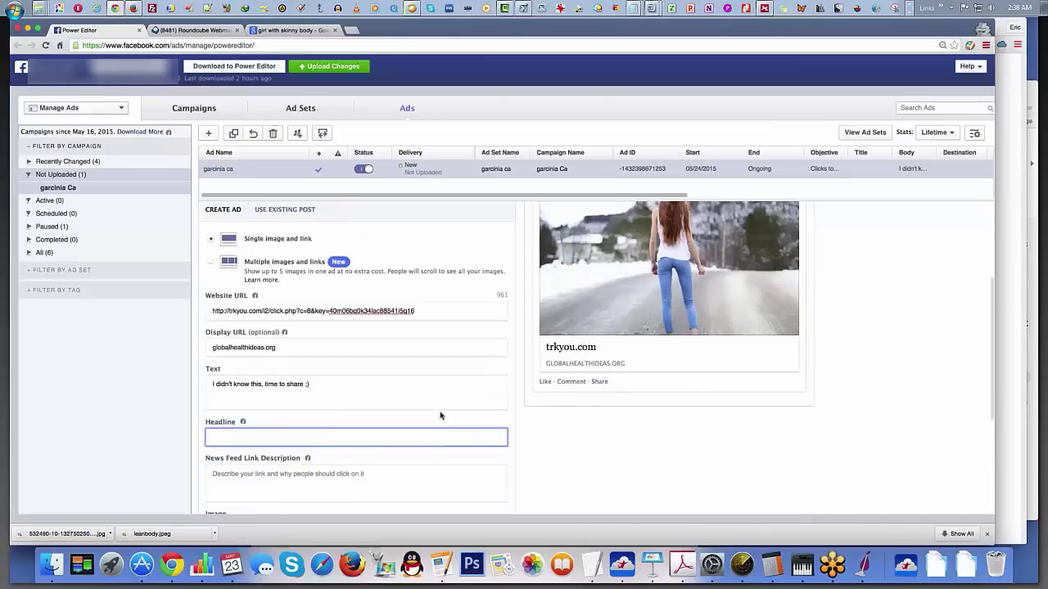
{"action": "right_click", "coordinate": [275, 24]}
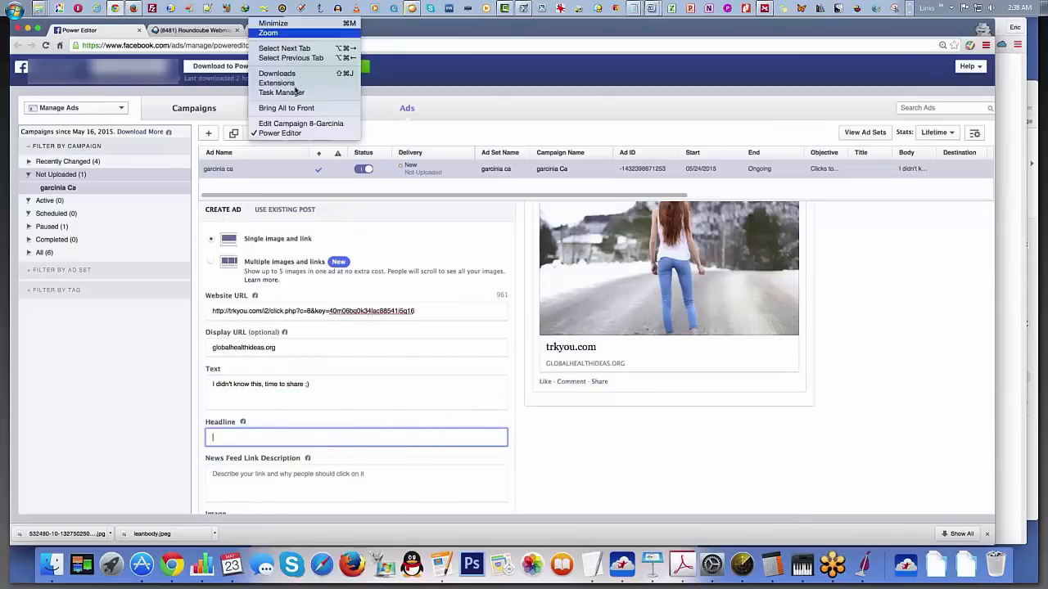
{"action": "left_click", "coordinate": [520, 112]}
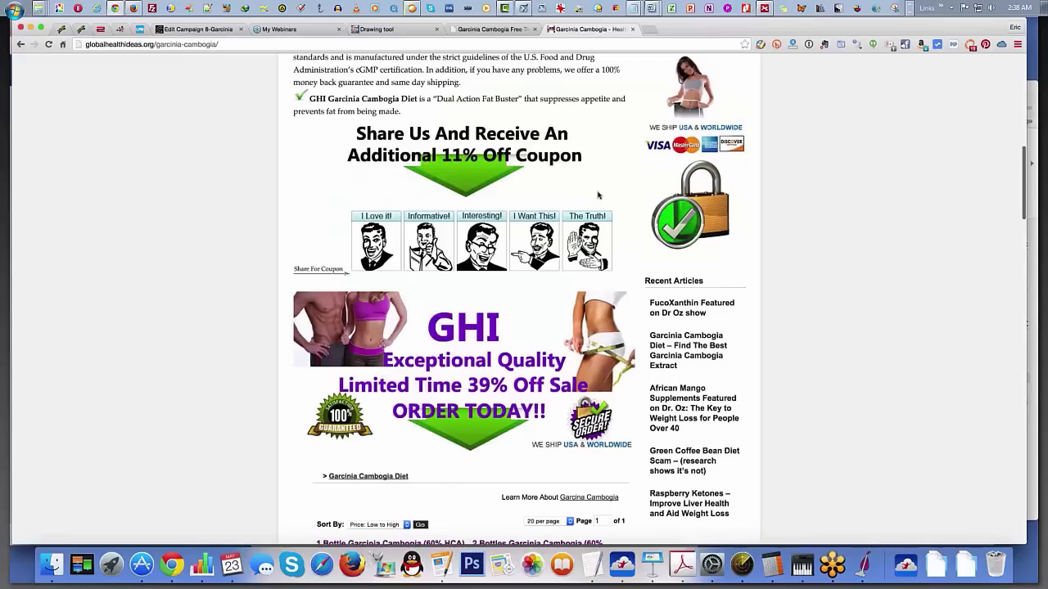
{"action": "scroll", "coordinate": [598, 194], "scroll_direction": "up", "scroll_amount": 8}
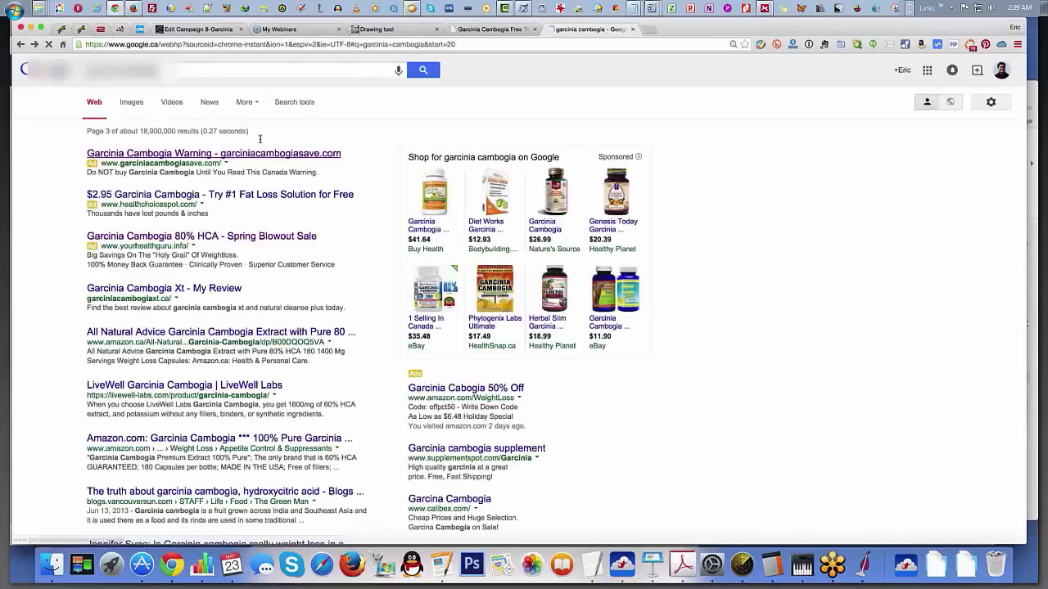
Step: Search Google for garcinia cambogia benefits and open the WebMD garcinia page on uses and side effects
{"action": "type", "text": "nefits"}
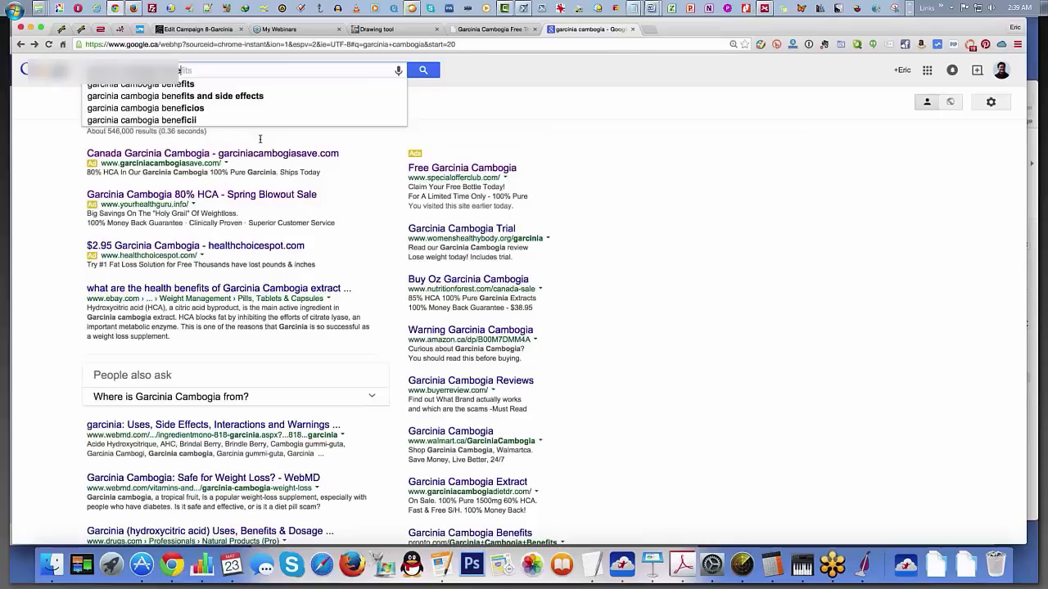
{"action": "key", "text": "Return"}
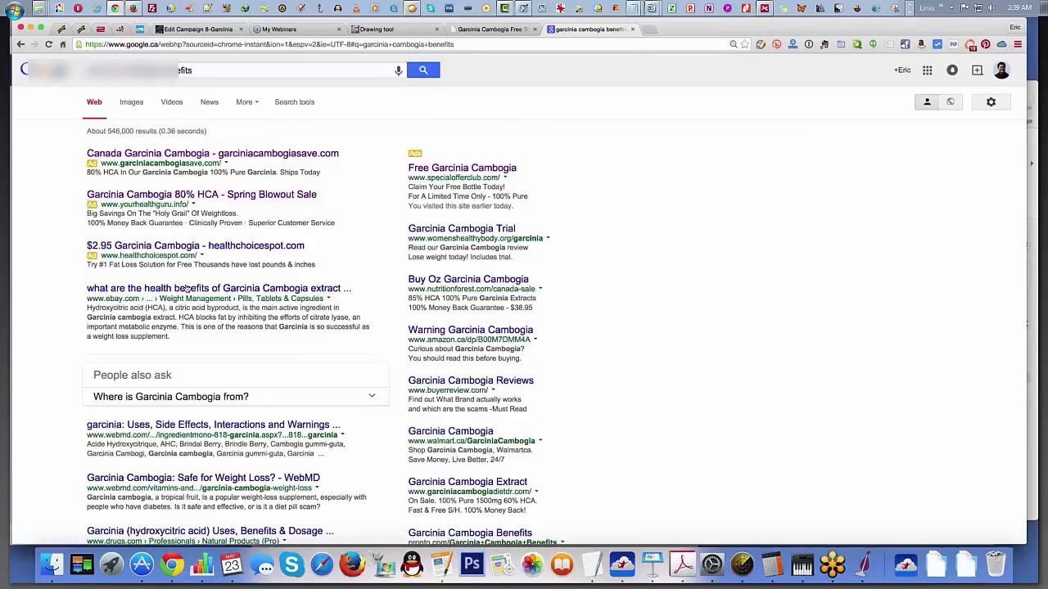
{"action": "scroll", "coordinate": [187, 288], "scroll_direction": "down", "scroll_amount": 1}
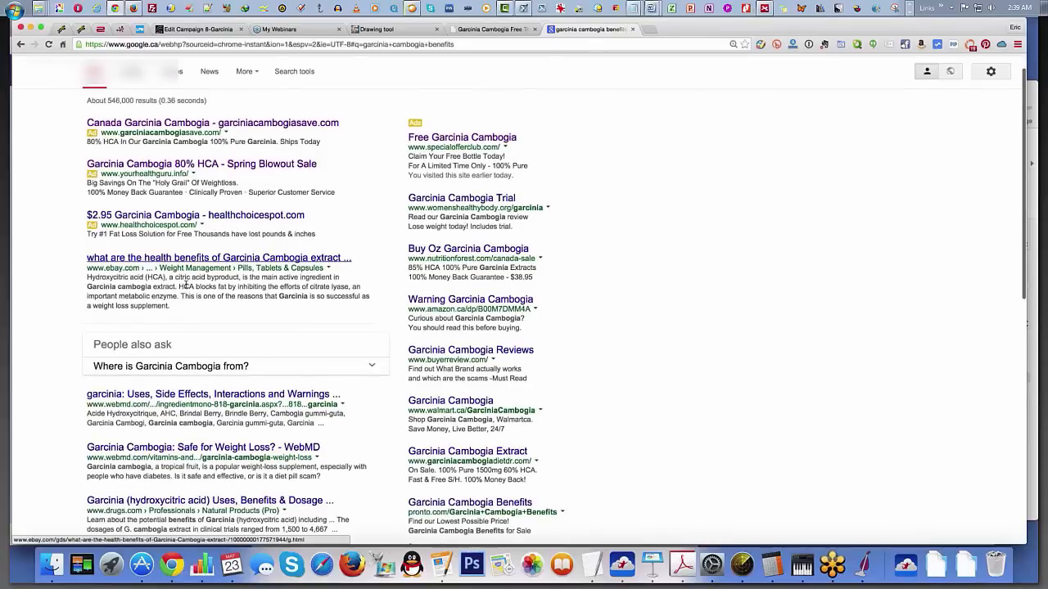
{"action": "scroll", "coordinate": [186, 285], "scroll_direction": "down", "scroll_amount": 4}
{"action": "left_click", "coordinate": [213, 251]}
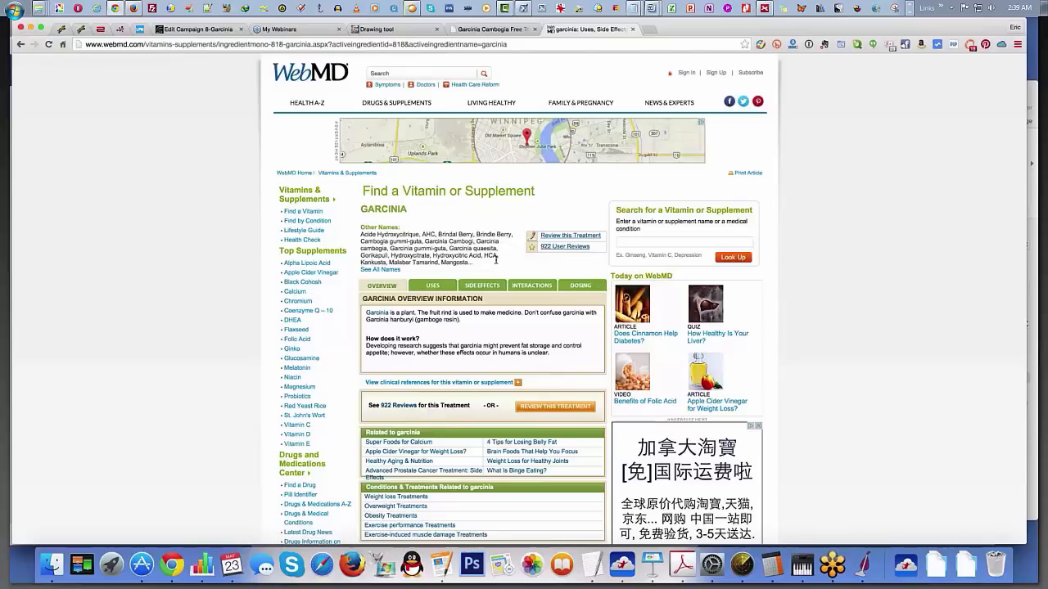
Step: Return to the Power Editor window and enter "$2.99 S/H, Try It Out" as the ad's headline
{"action": "left_click", "coordinate": [266, 8]}
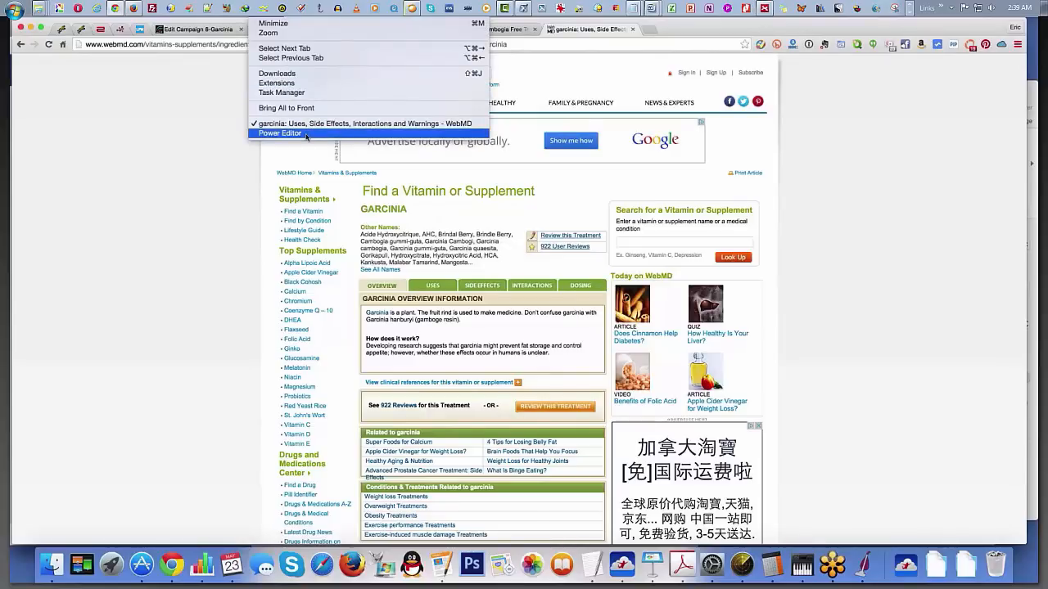
{"action": "left_click", "coordinate": [306, 136]}
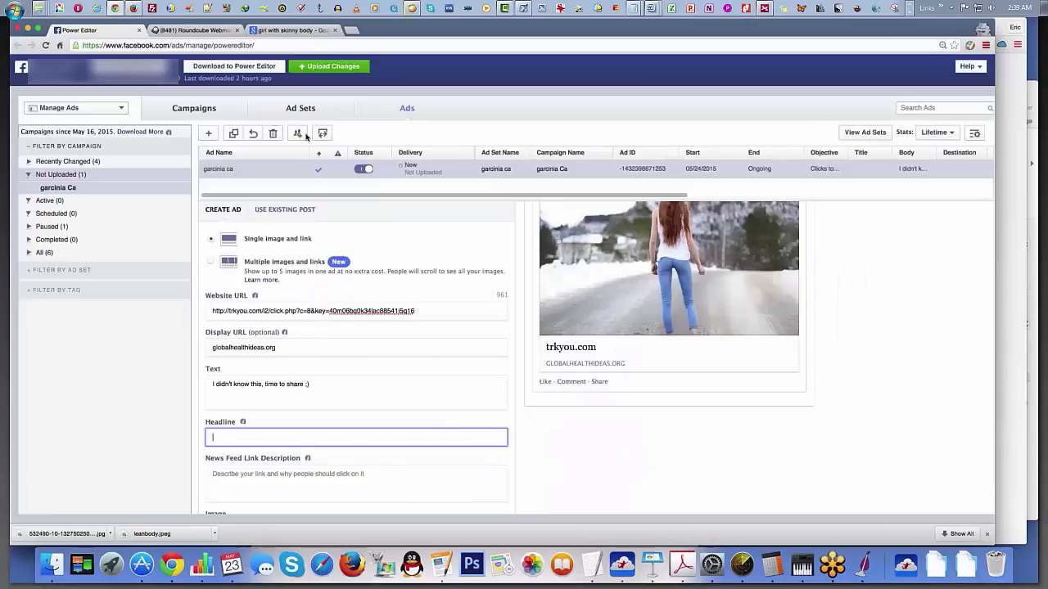
{"action": "type", "text": "$2.99 $"}
{"action": "type", "text": "hipping"}
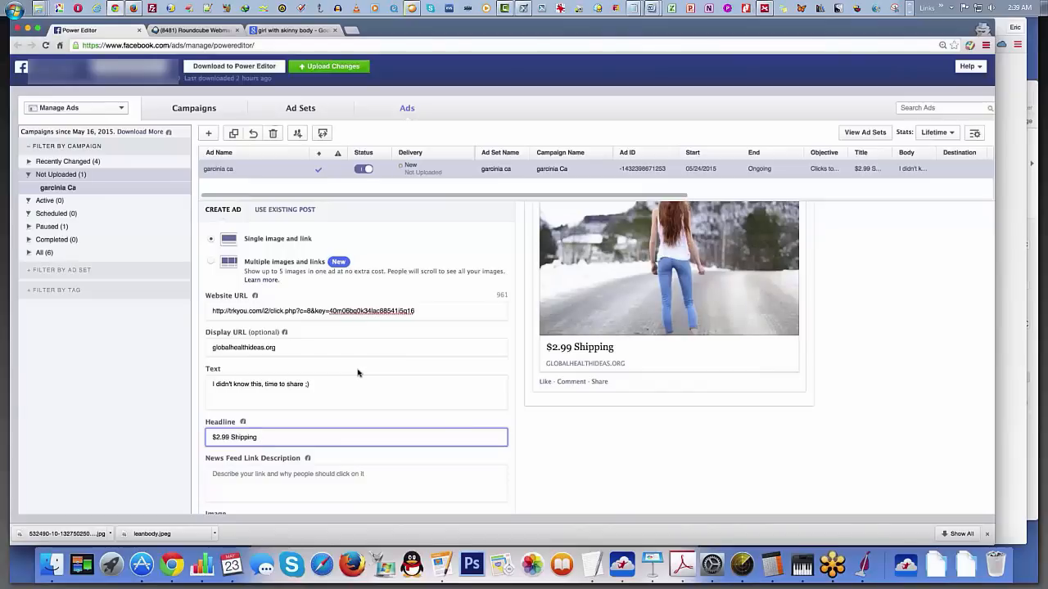
{"action": "key", "text": "BackSpace"}
{"action": "key", "text": "BackSpace"}
{"action": "key", "text": "BackSpace"}
{"action": "key", "text": "BackSpace"}
{"action": "key", "text": "BackSpace"}
{"action": "key", "text": "BackSpace"}
{"action": "key", "text": "BackSpace"}
{"action": "key", "text": "BackSpace"}
{"action": "type", "text": "/H, Try "}
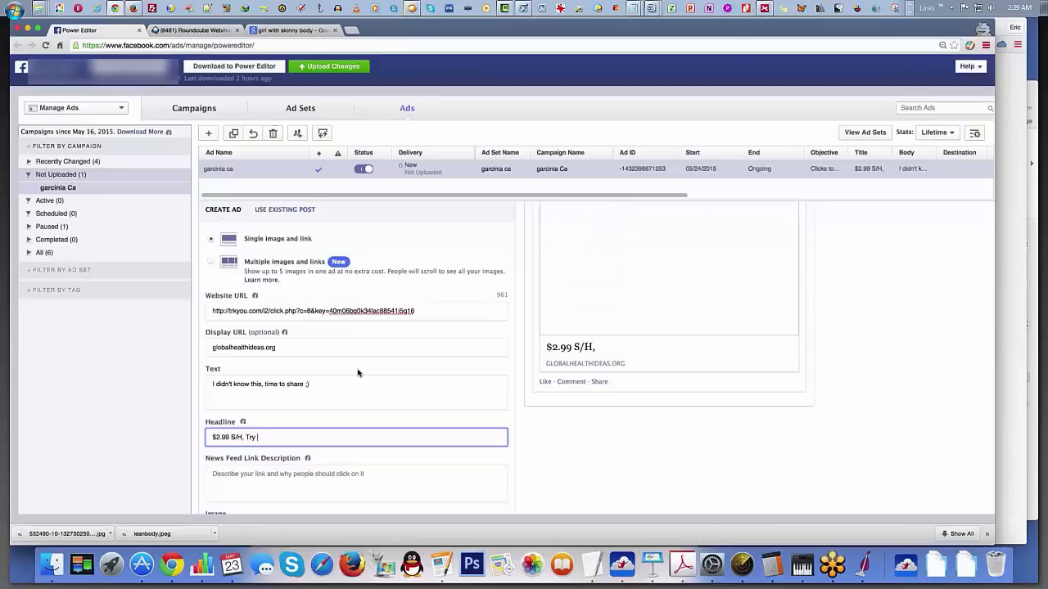
{"action": "type", "text": "It Out"}
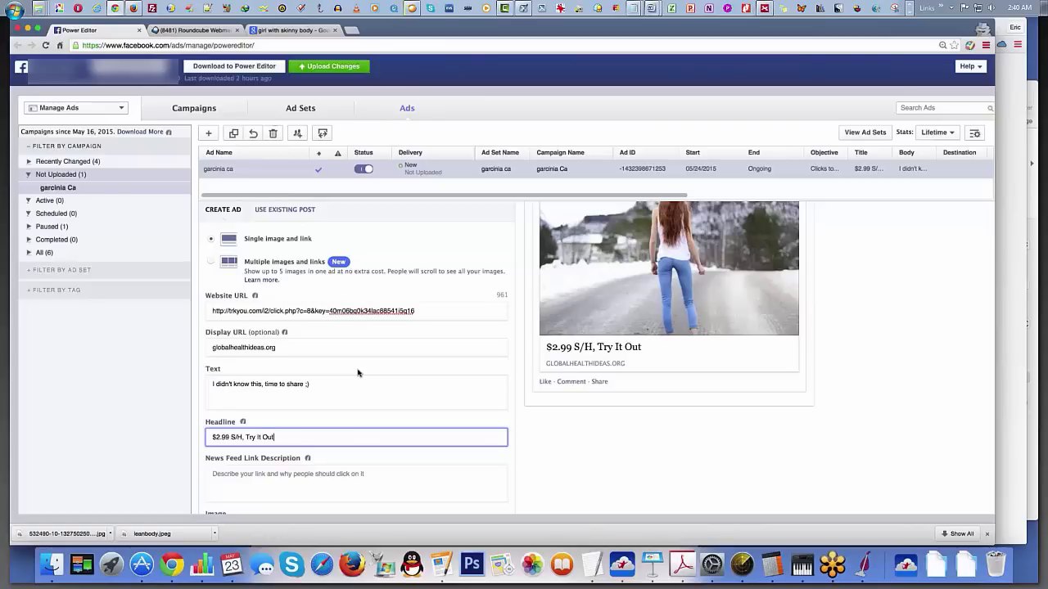
Step: Glance at the WebMD garcinia page again and replace the ad's headline with "You Will Gain Weight If You Don't Do This..."
{"action": "triple_click", "coordinate": [288, 438]}
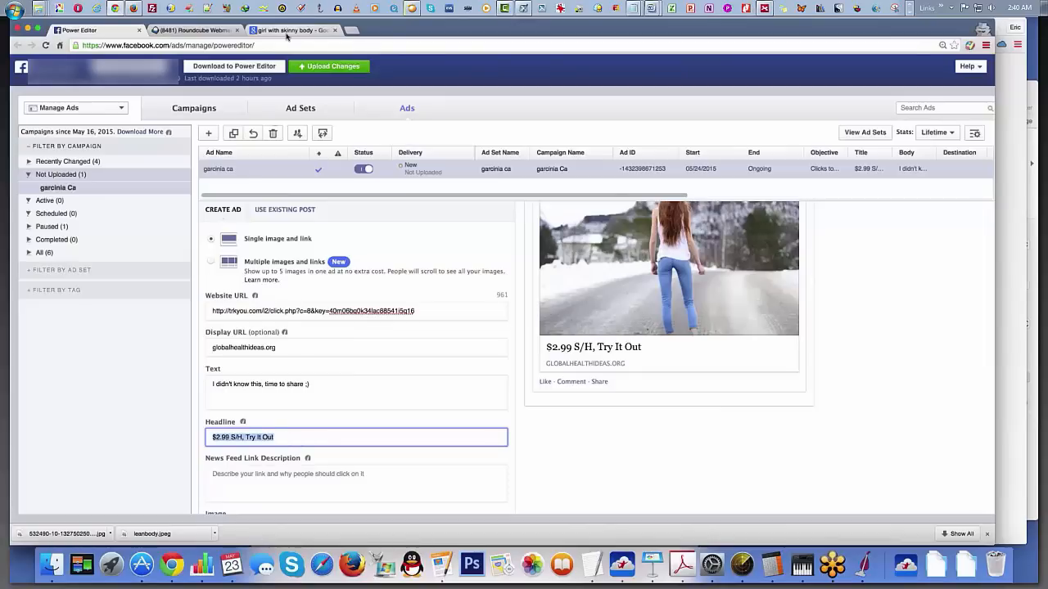
{"action": "left_click", "coordinate": [278, 9]}
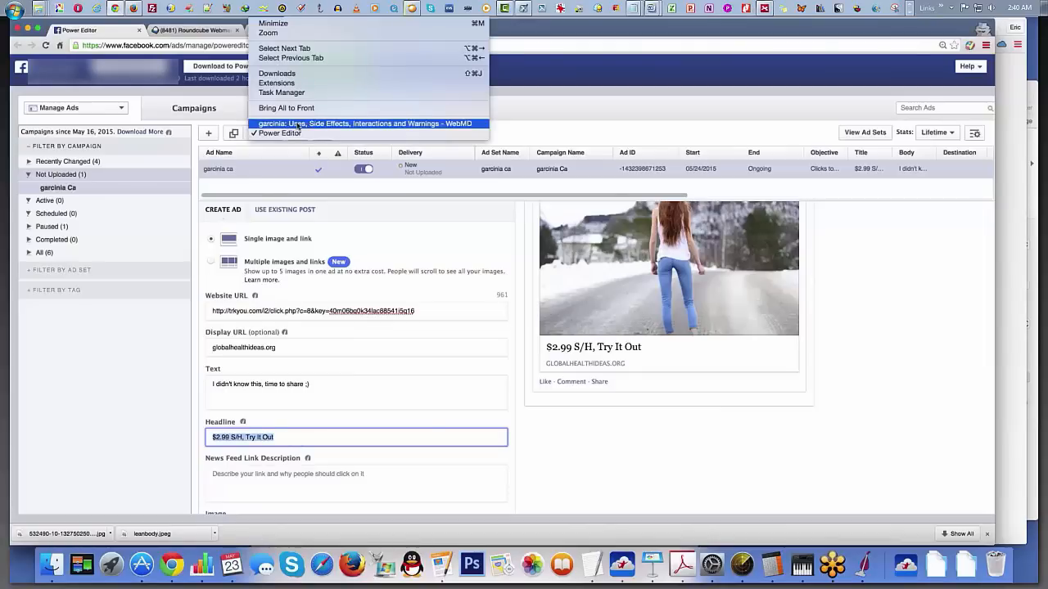
{"action": "left_click", "coordinate": [298, 125]}
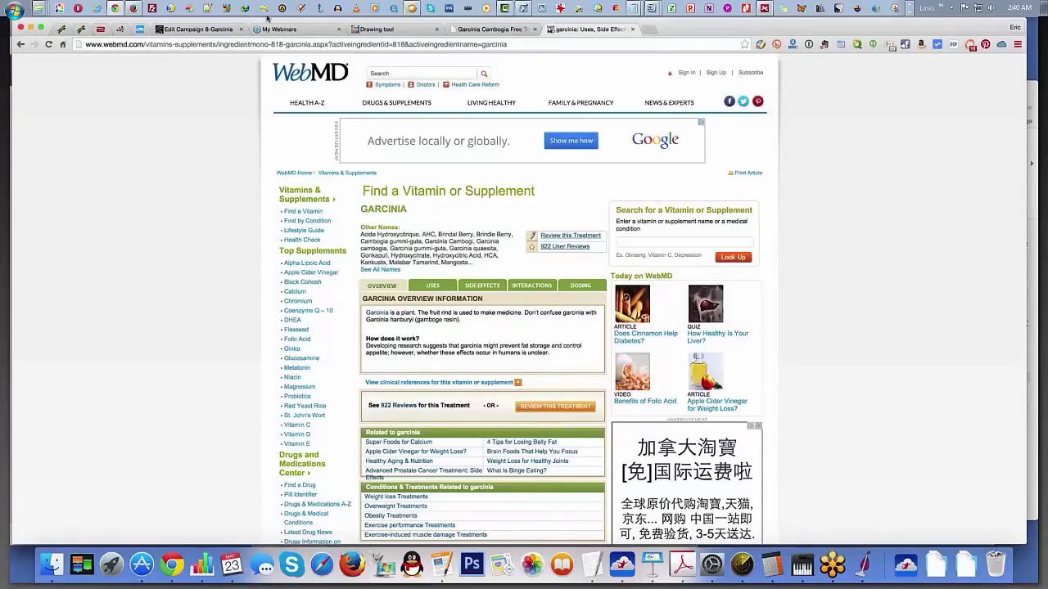
{"action": "left_click", "coordinate": [278, 8]}
{"action": "left_click", "coordinate": [294, 131]}
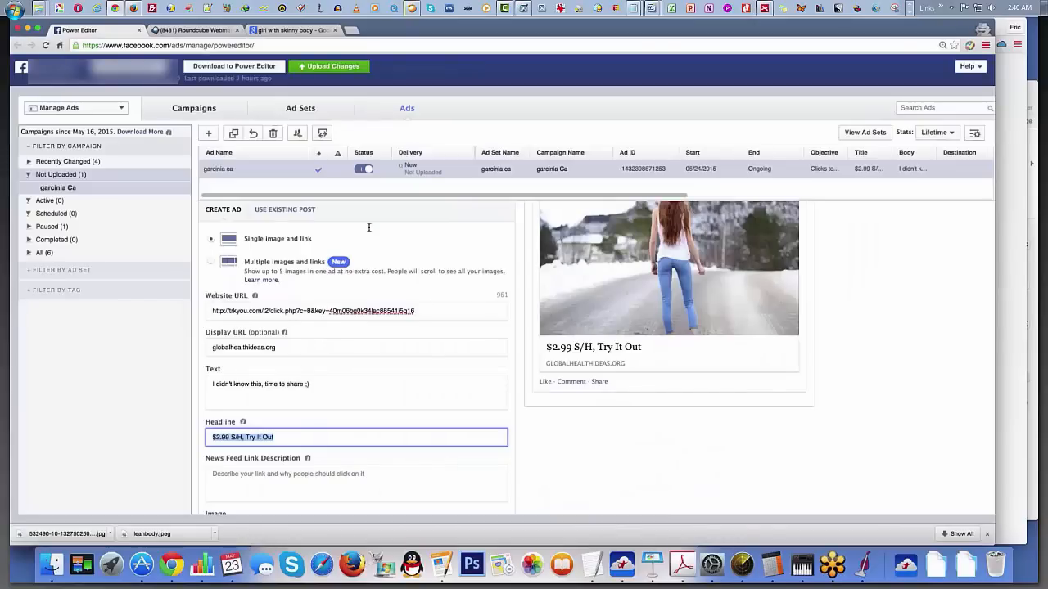
{"action": "type", "text": "K"}
{"action": "key", "text": "BackSpace"}
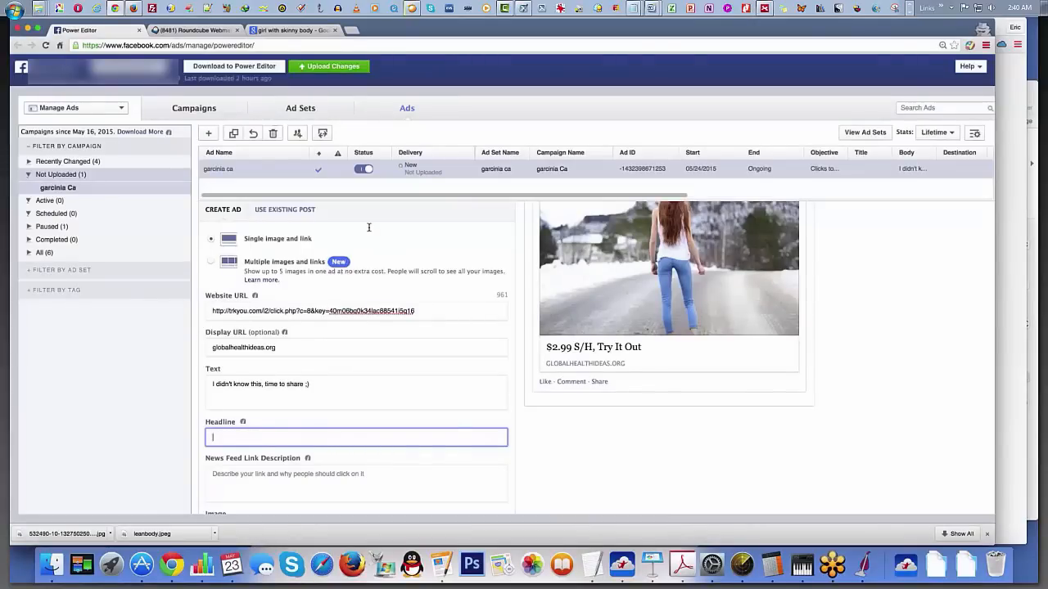
{"action": "type", "text": "You Wi"}
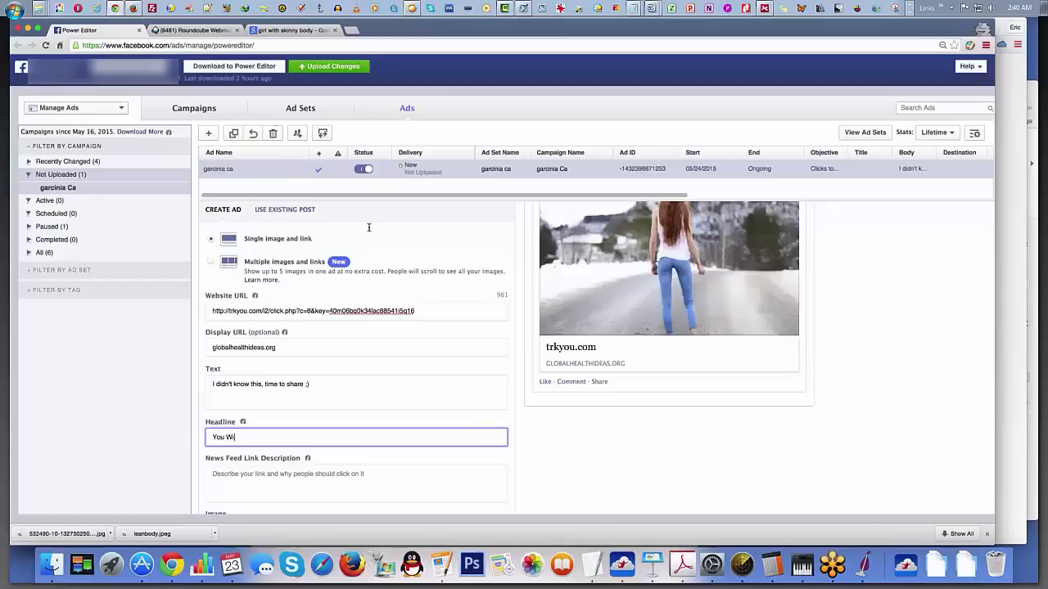
{"action": "type", "text": "ll Gain Weight "}
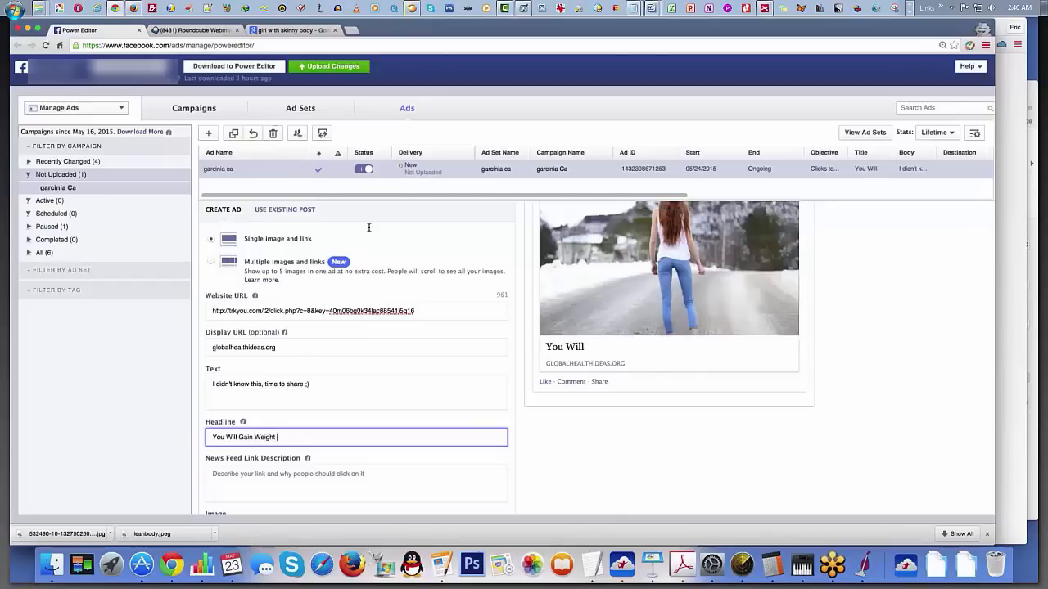
{"action": "type", "text": "If You Don't Do This..."}
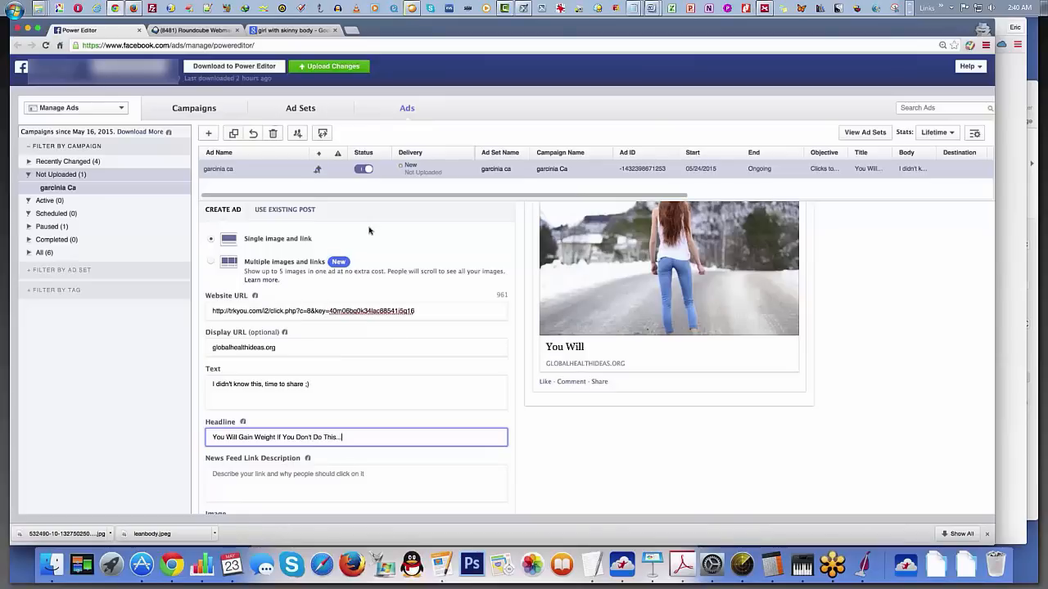
{"action": "left_click", "coordinate": [457, 469]}
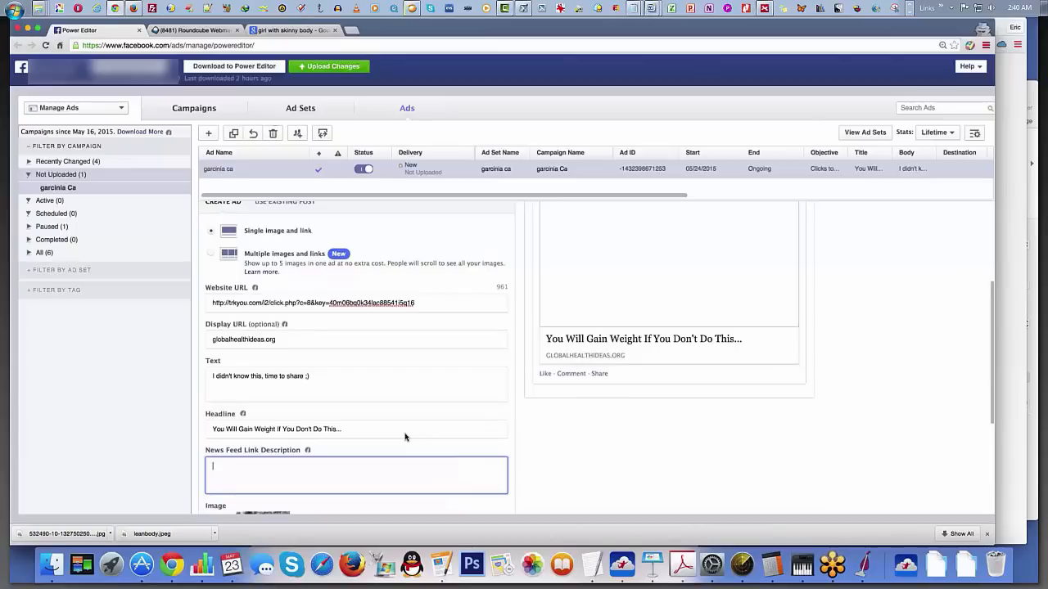
Step: Highlight "Gain Weight" in the headline, revisit the WebMD page and the Google garcinia cambogia results, and return to Power Editor
{"action": "scroll", "coordinate": [405, 433], "scroll_direction": "up", "scroll_amount": 1}
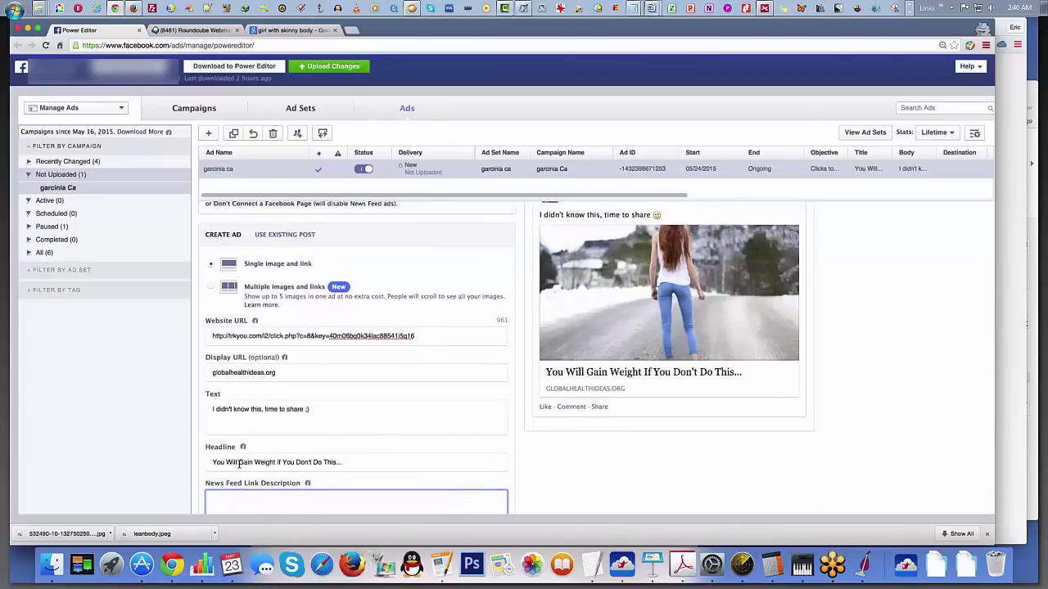
{"action": "left_click_drag", "start_coordinate": [239, 463], "coordinate": [276, 463]}
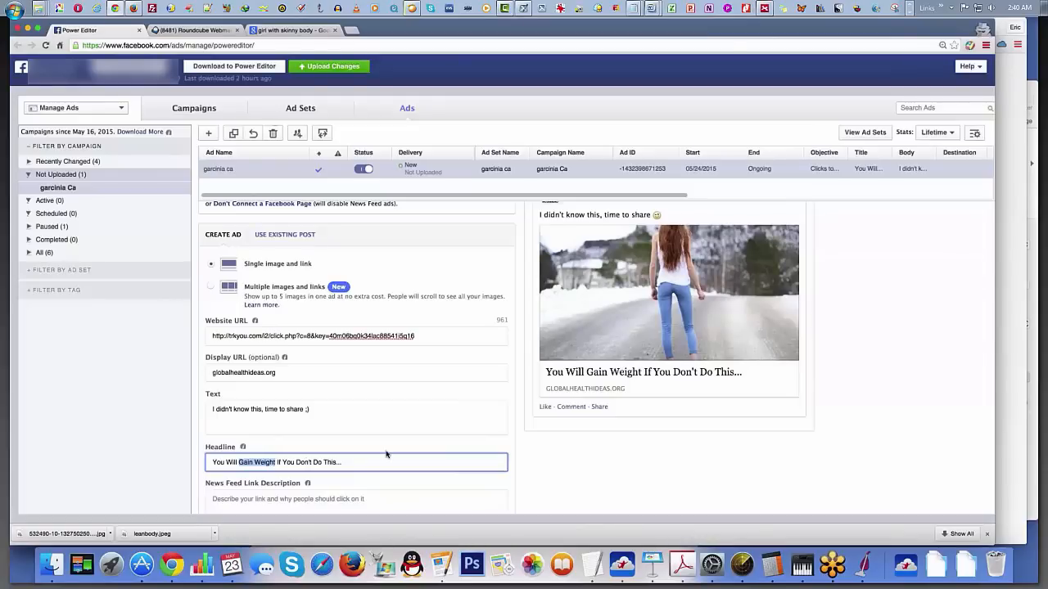
{"action": "left_click", "coordinate": [266, 8]}
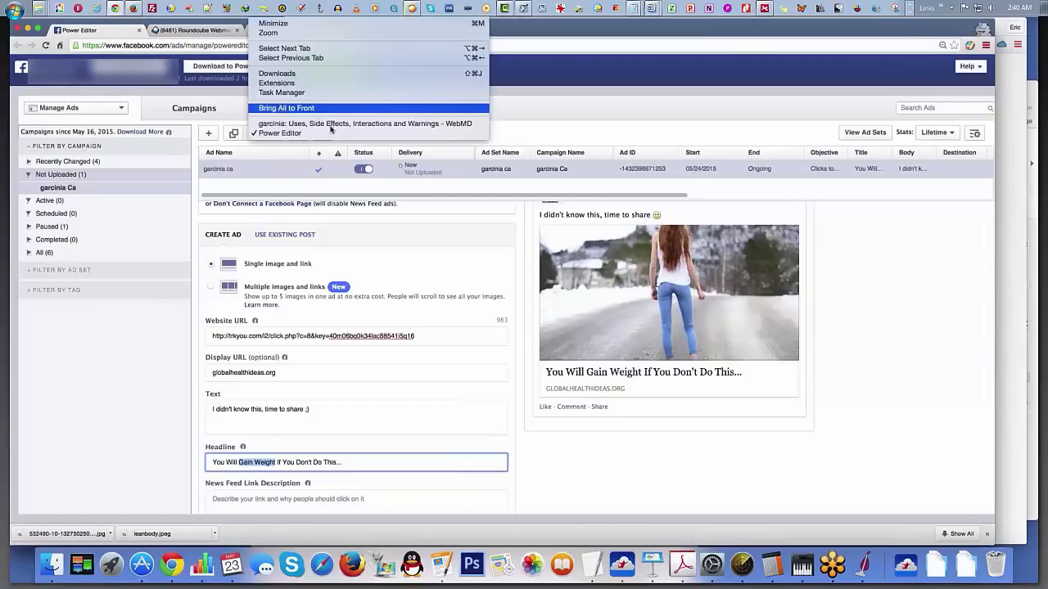
{"action": "left_click", "coordinate": [336, 125]}
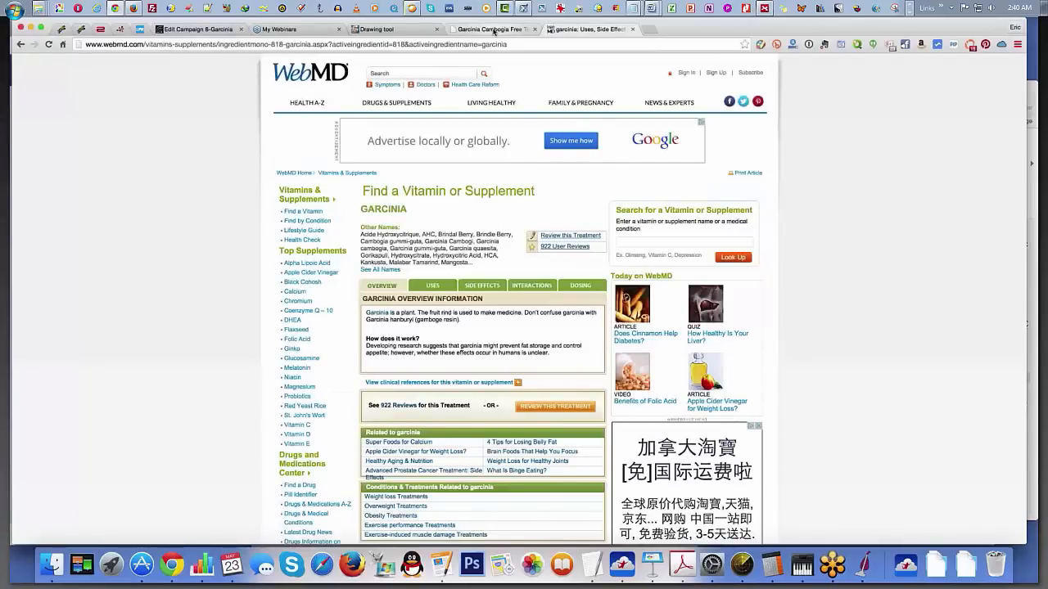
{"action": "left_click", "coordinate": [494, 31]}
{"action": "left_click", "coordinate": [592, 31]}
{"action": "left_click", "coordinate": [22, 48]}
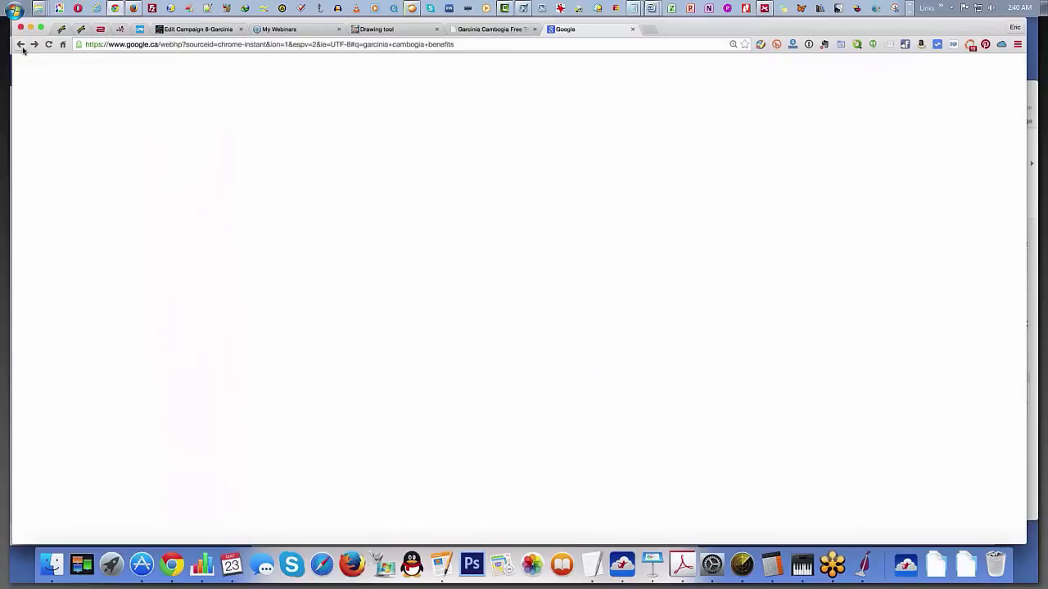
{"action": "left_click", "coordinate": [23, 48]}
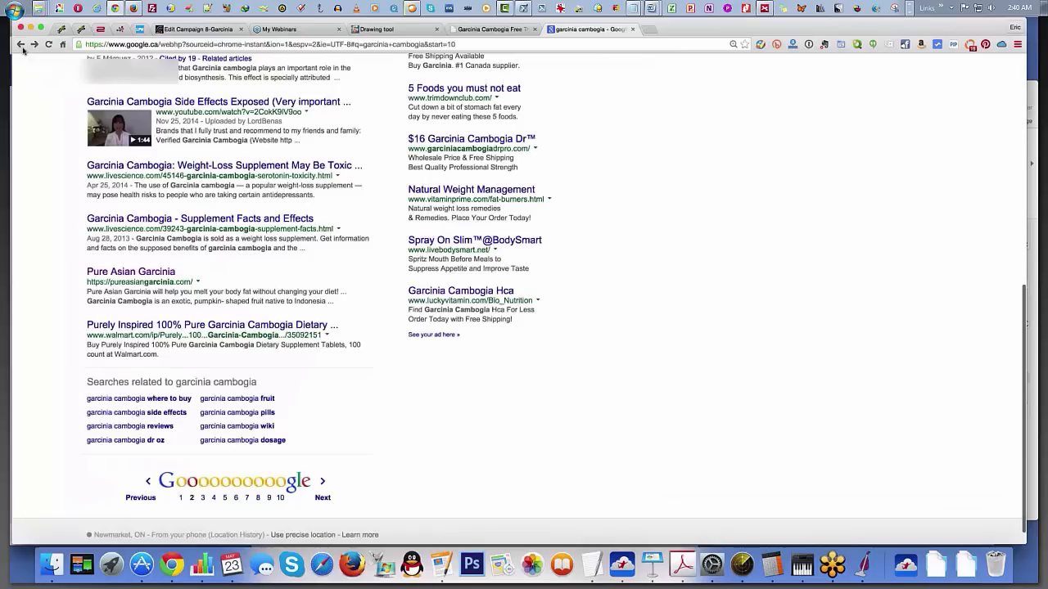
{"action": "left_click", "coordinate": [264, 9]}
{"action": "left_click", "coordinate": [315, 135]}
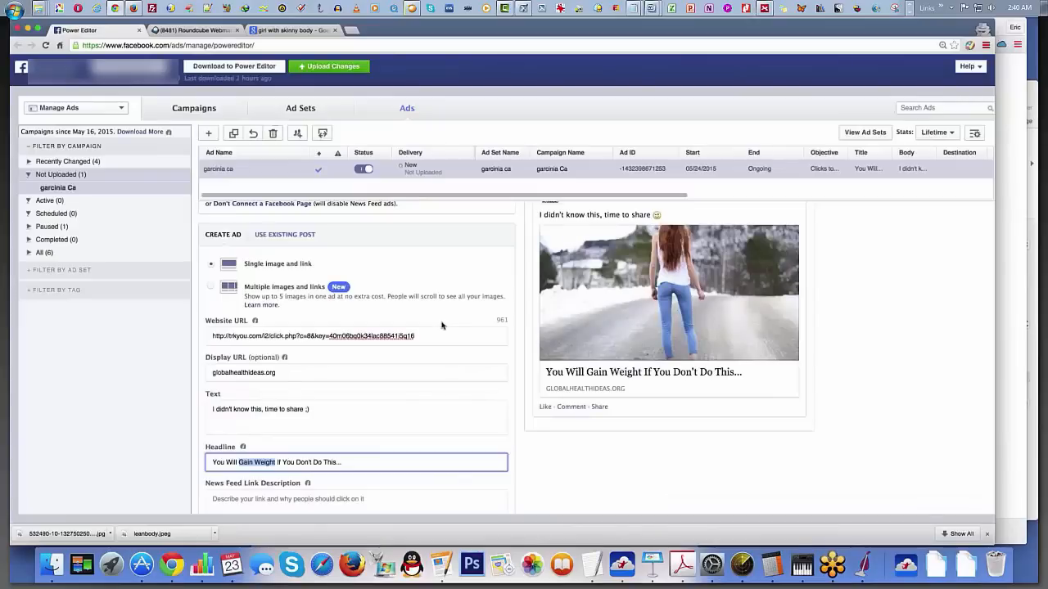
Step: Move on to the News Feed Link Description field and check the preview, Image and Call To Action settings
{"action": "left_click", "coordinate": [367, 465]}
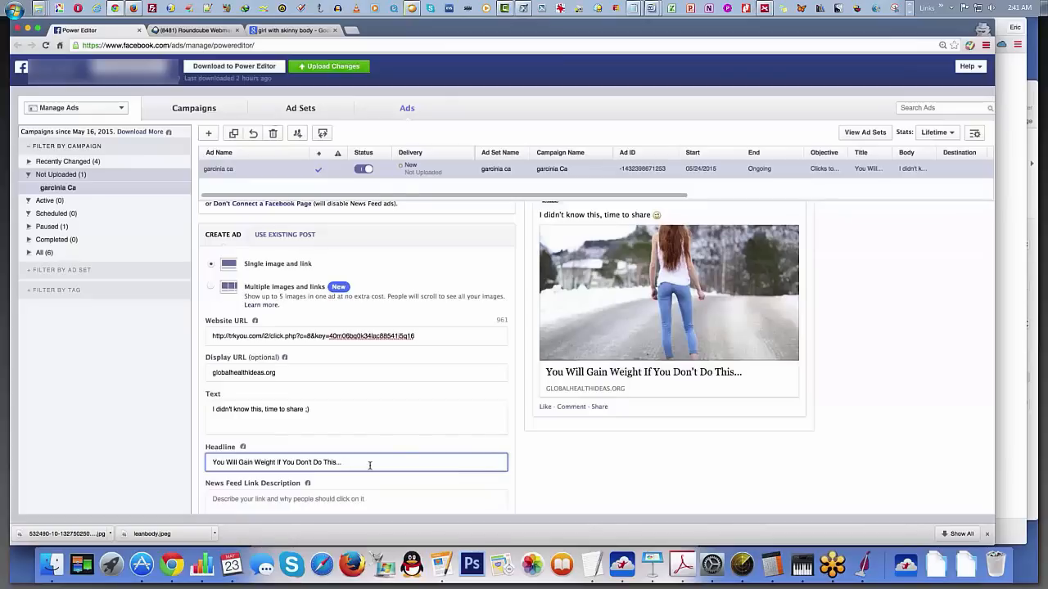
{"action": "key", "text": "Tab"}
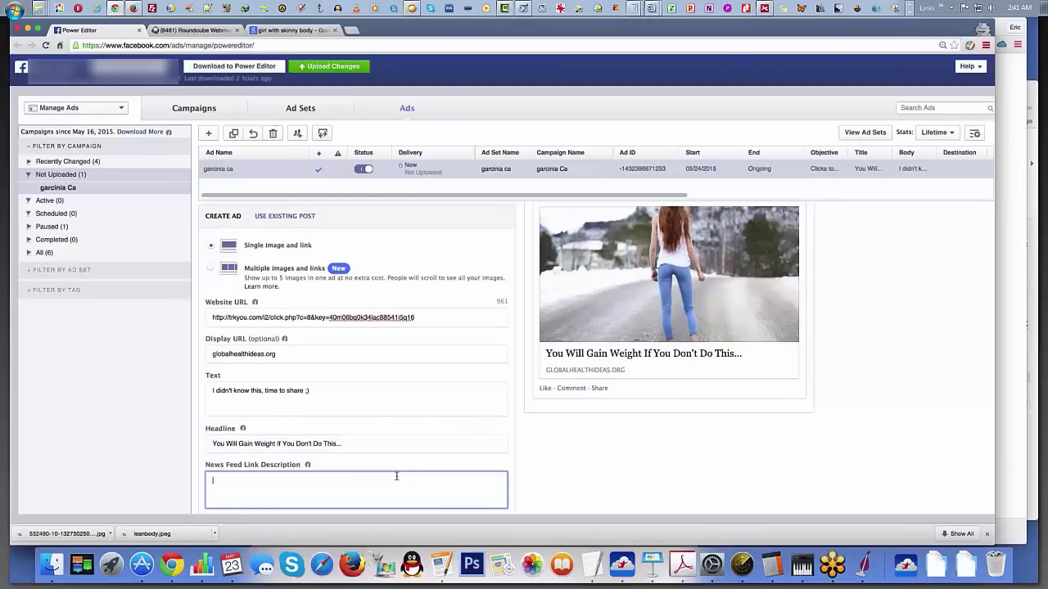
{"action": "scroll", "coordinate": [640, 308], "scroll_direction": "down", "scroll_amount": 2}
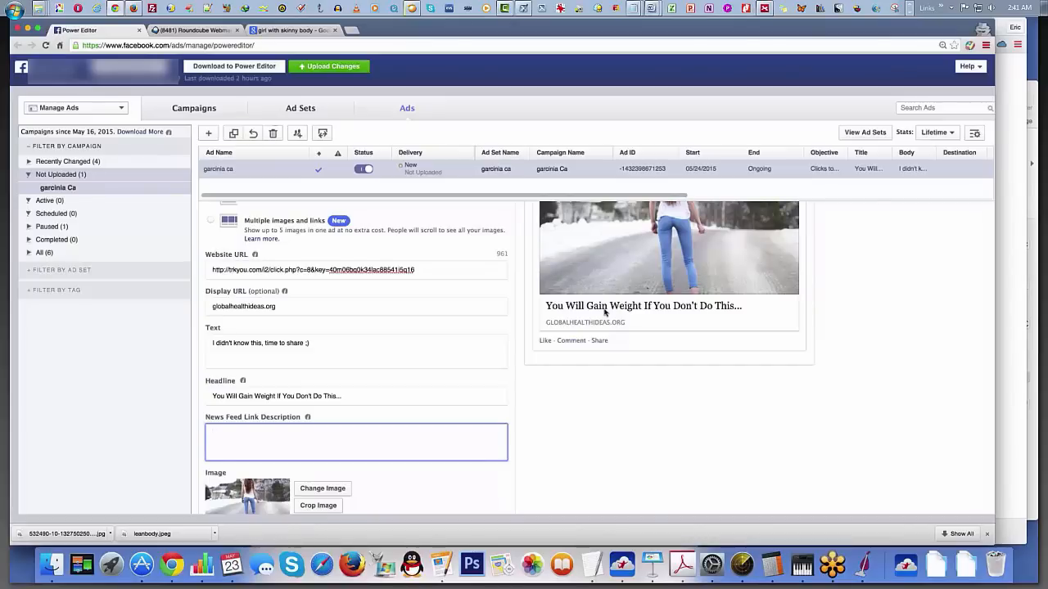
{"action": "scroll", "coordinate": [369, 437], "scroll_direction": "down", "scroll_amount": 1}
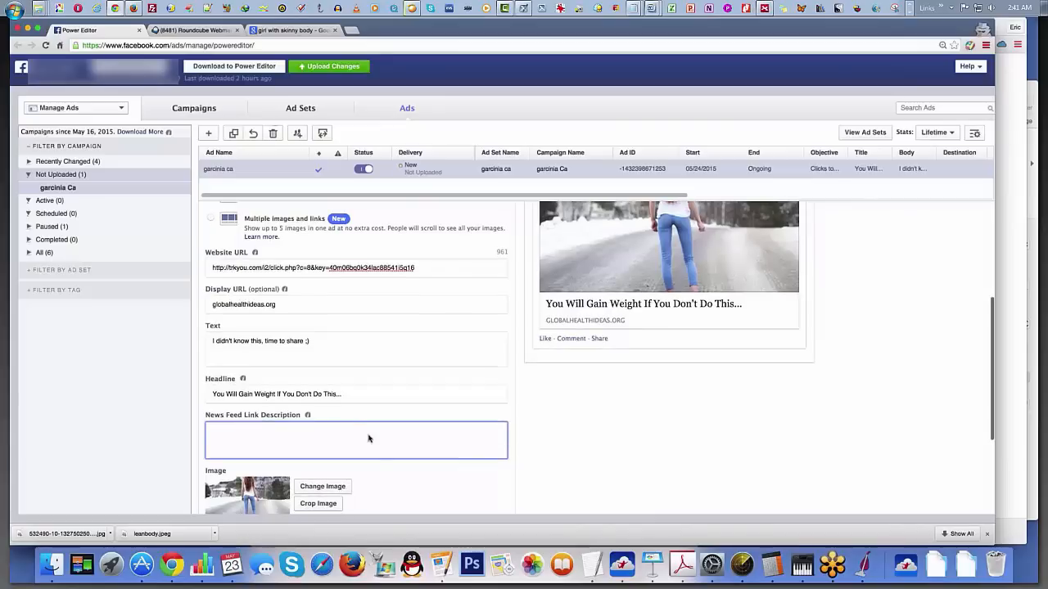
{"action": "scroll", "coordinate": [369, 439], "scroll_direction": "down", "scroll_amount": 2}
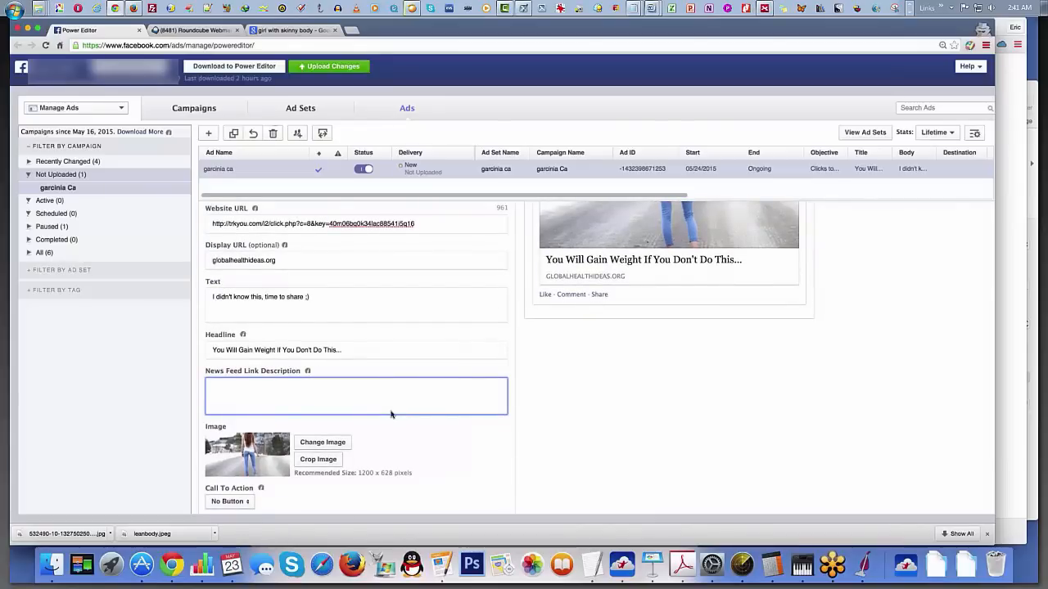
Step: Enter "Three secrets most people don't know about" as the ad's News Feed Link Description
{"action": "type", "text": "Thoes"}
{"action": "key", "text": "BackSpace"}
{"action": "key", "text": "BackSpace"}
{"action": "key", "text": "BackSpace"}
{"action": "type", "text": "ree secrets"}
{"action": "type", "text": " most peo"}
{"action": "type", "text": "ple don't "}
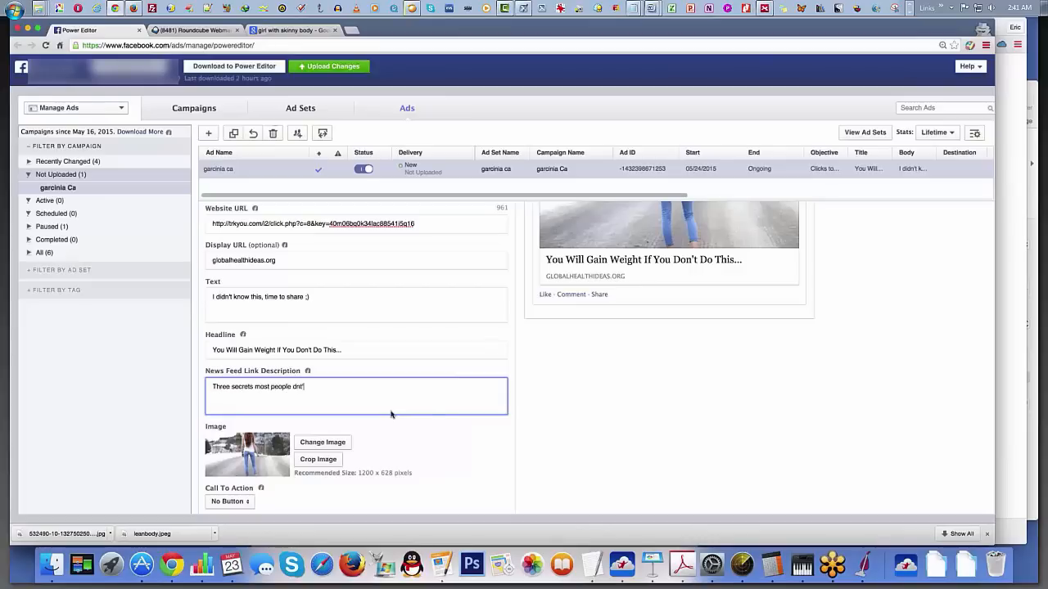
{"action": "type", "text": "know about"}
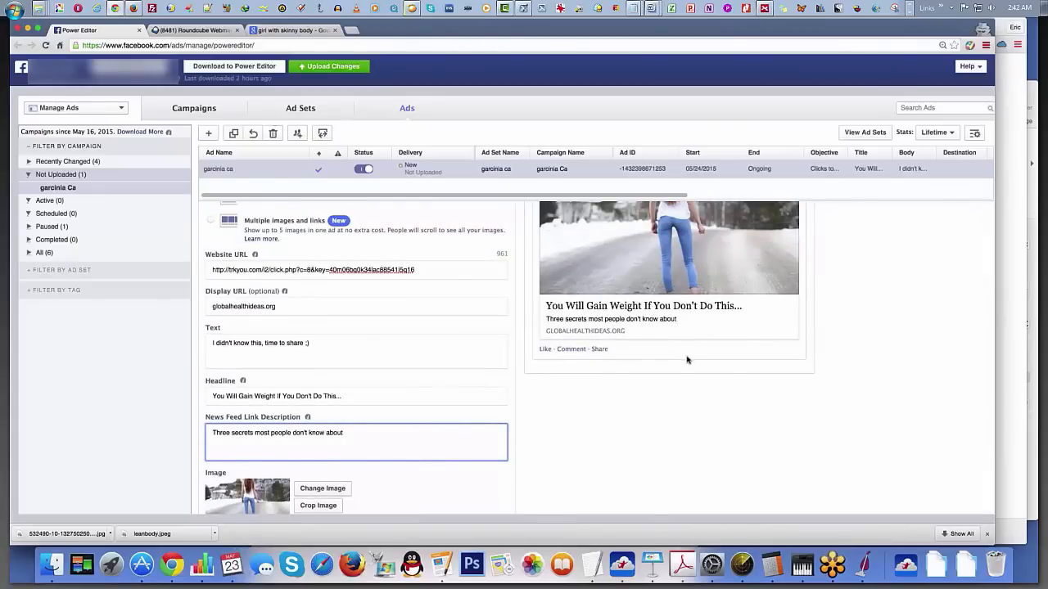
Step: Check the new description in the ad preview and look through the Call To Action options, keeping No Button
{"action": "scroll", "coordinate": [688, 360], "scroll_direction": "up", "scroll_amount": 1}
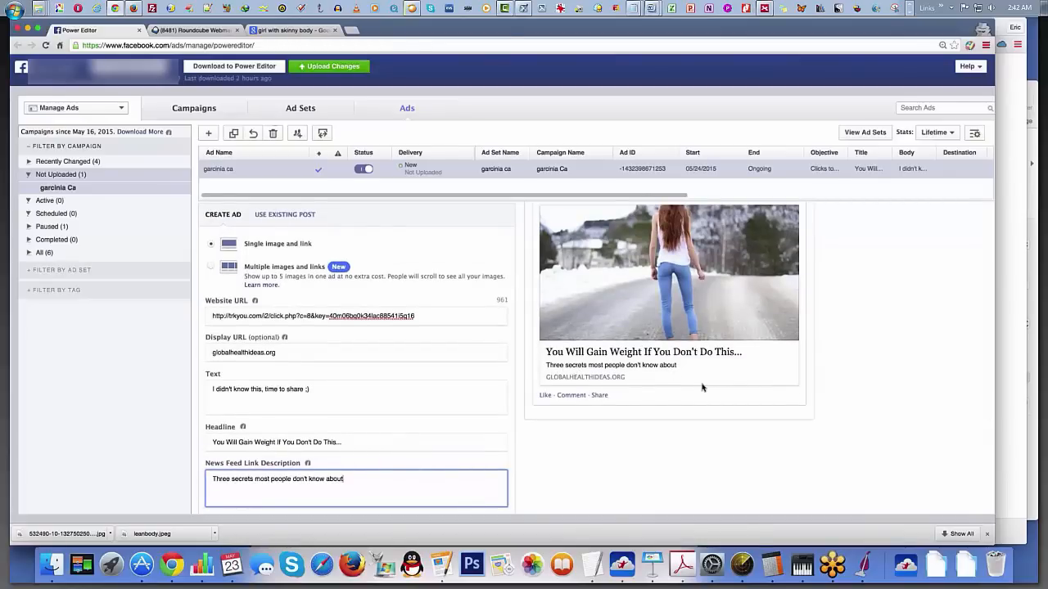
{"action": "scroll", "coordinate": [701, 387], "scroll_direction": "down", "scroll_amount": 2}
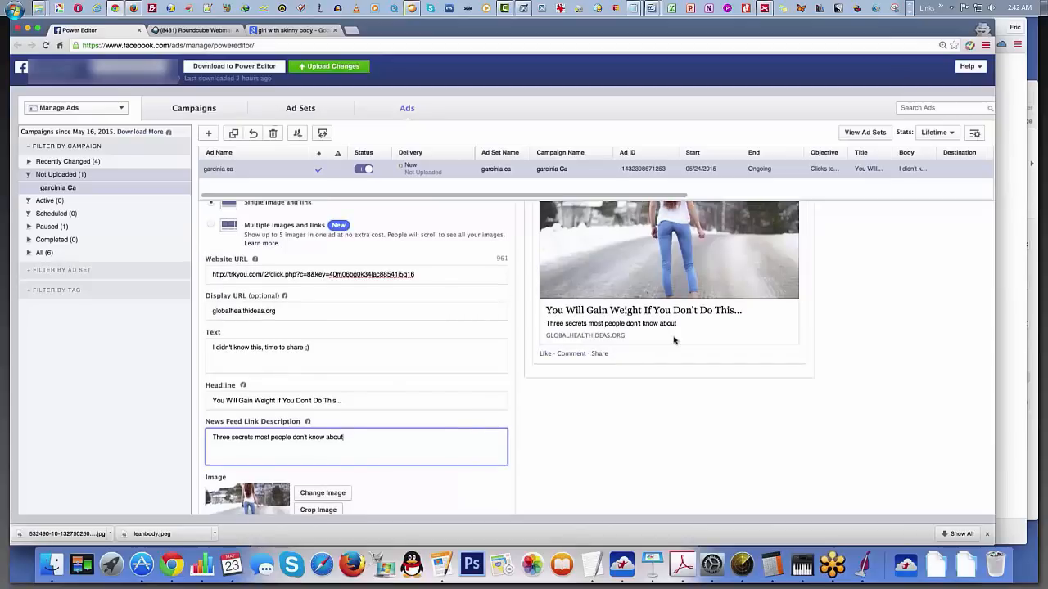
{"action": "scroll", "coordinate": [675, 341], "scroll_direction": "up", "scroll_amount": 2}
{"action": "scroll", "coordinate": [662, 375], "scroll_direction": "down", "scroll_amount": 3}
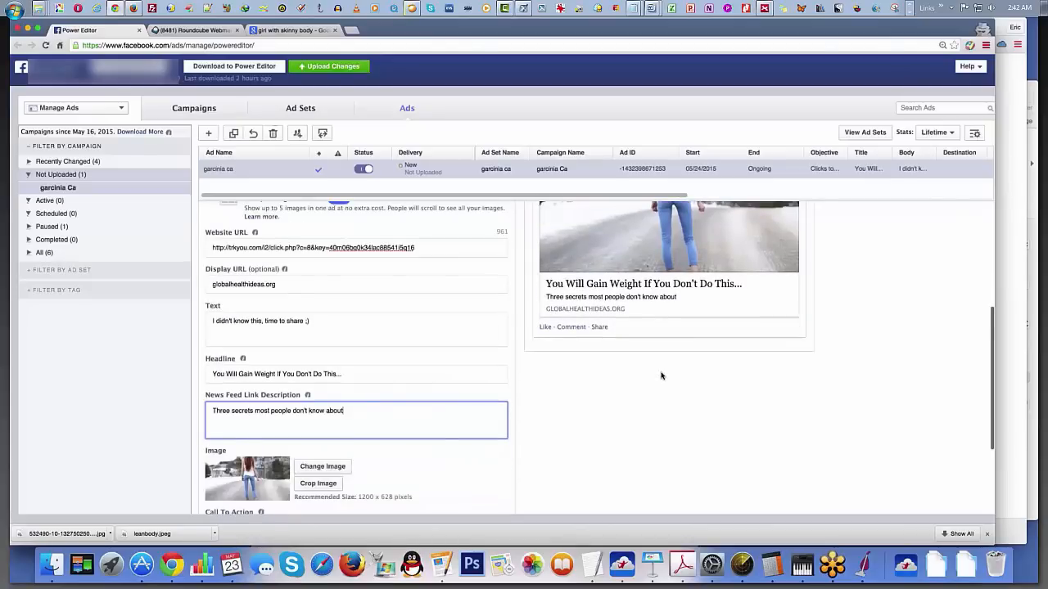
{"action": "scroll", "coordinate": [655, 375], "scroll_direction": "up", "scroll_amount": 4}
{"action": "scroll", "coordinate": [654, 360], "scroll_direction": "up", "scroll_amount": 1}
{"action": "scroll", "coordinate": [655, 344], "scroll_direction": "down", "scroll_amount": 10}
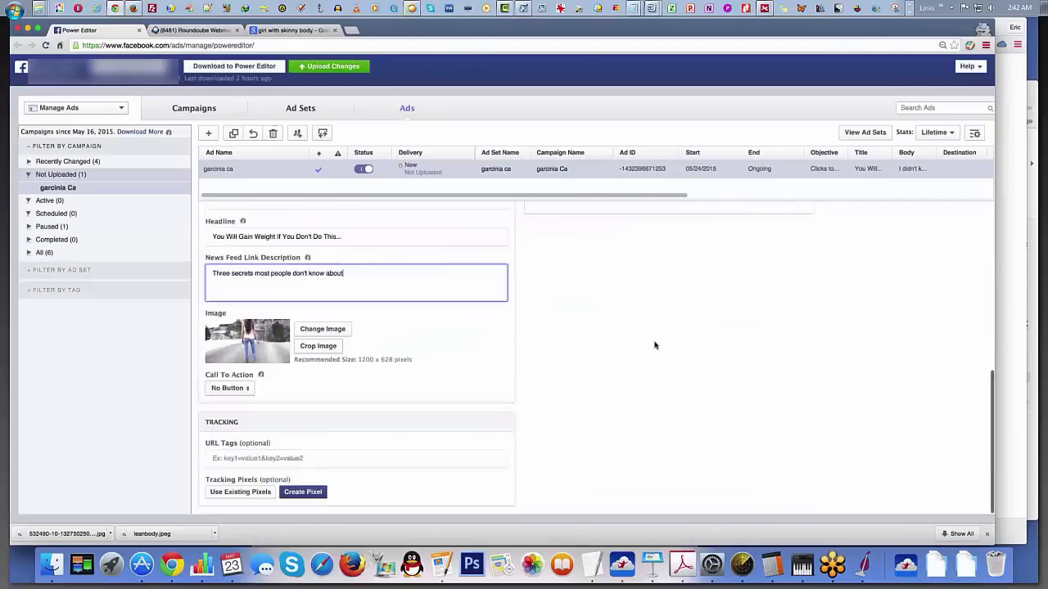
{"action": "left_click", "coordinate": [236, 391]}
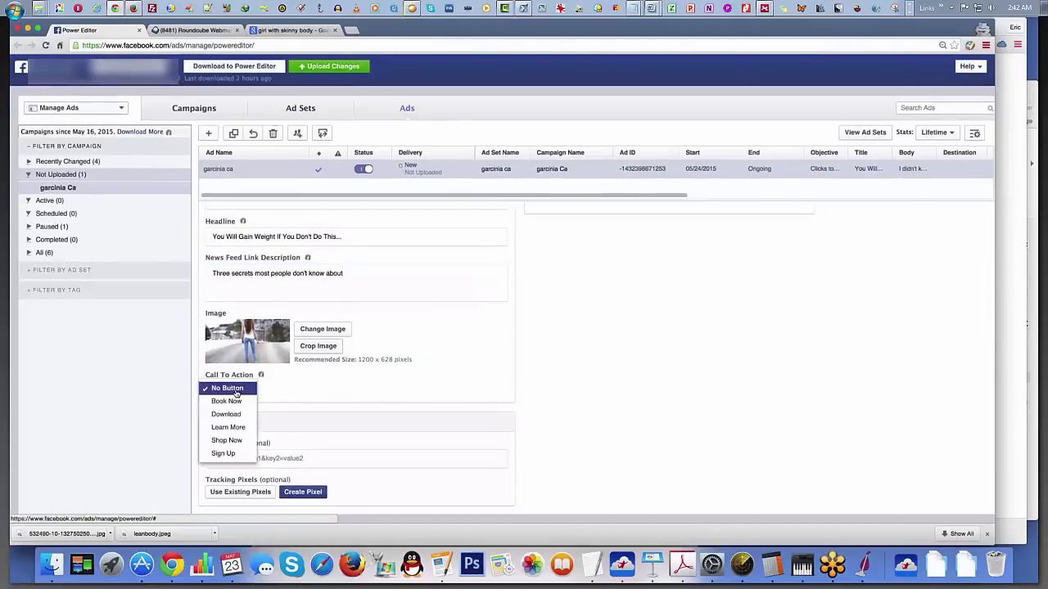
{"action": "left_click", "coordinate": [641, 401]}
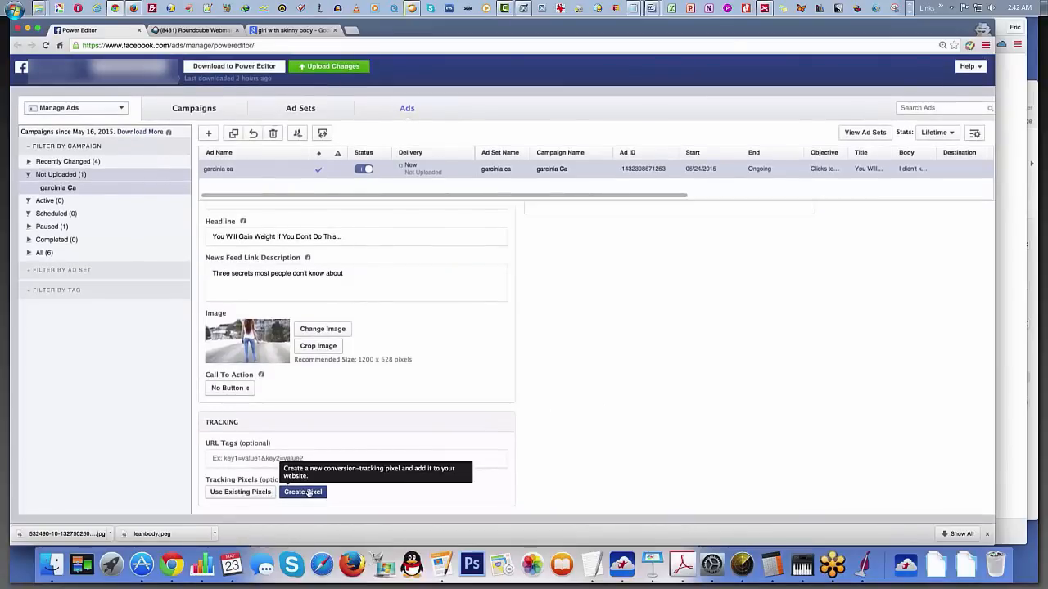
Step: Review the complete garcinia ca ad, from the tracking options and text fields up to the Desktop News Feed preview and objective
{"action": "scroll", "coordinate": [655, 382], "scroll_direction": "up", "scroll_amount": 4}
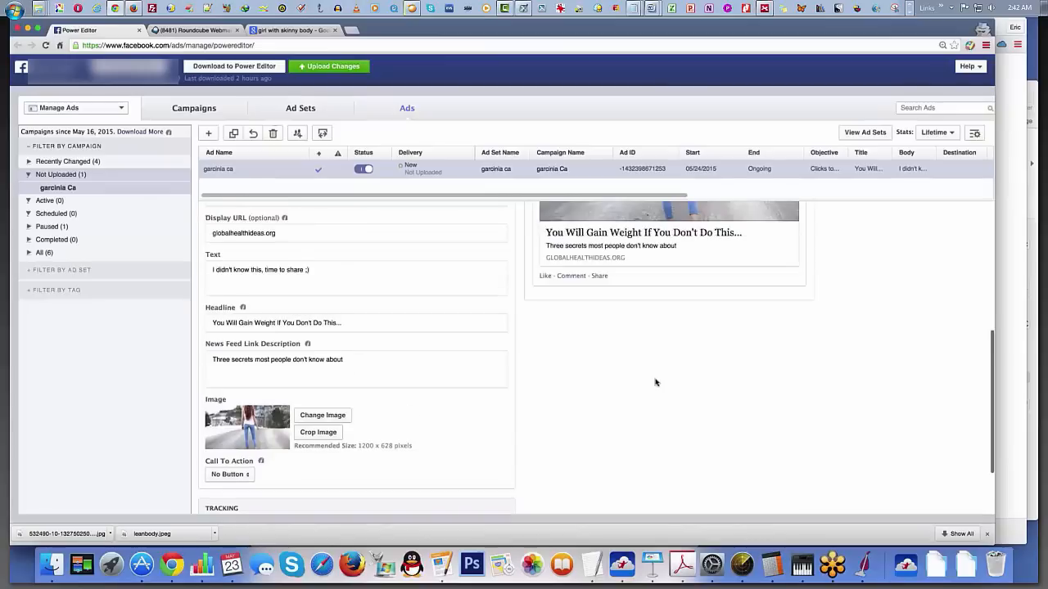
{"action": "scroll", "coordinate": [653, 384], "scroll_direction": "up", "scroll_amount": 4}
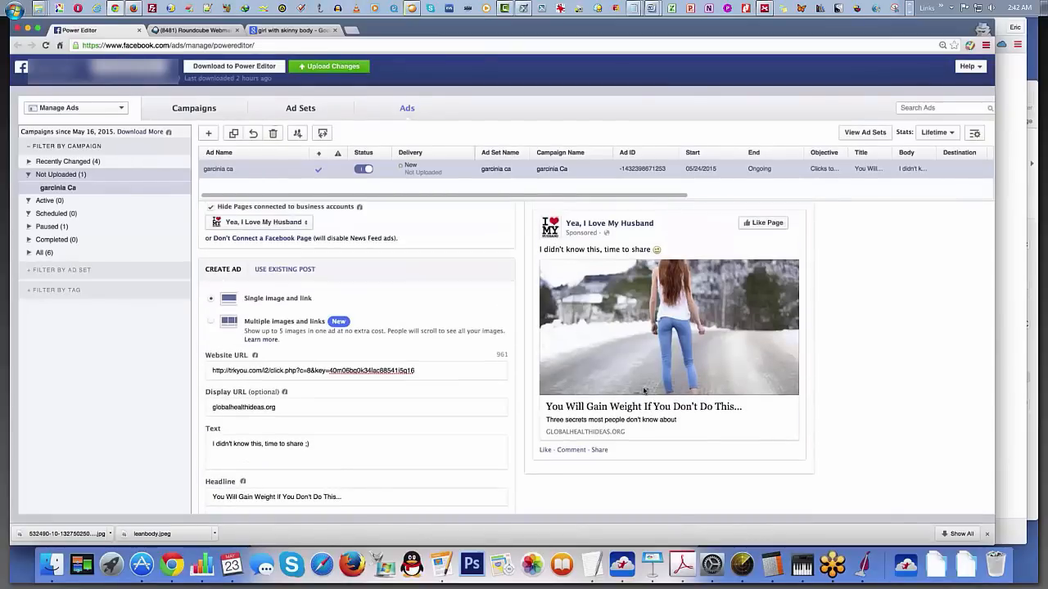
{"action": "scroll", "coordinate": [331, 488], "scroll_direction": "down", "scroll_amount": 5}
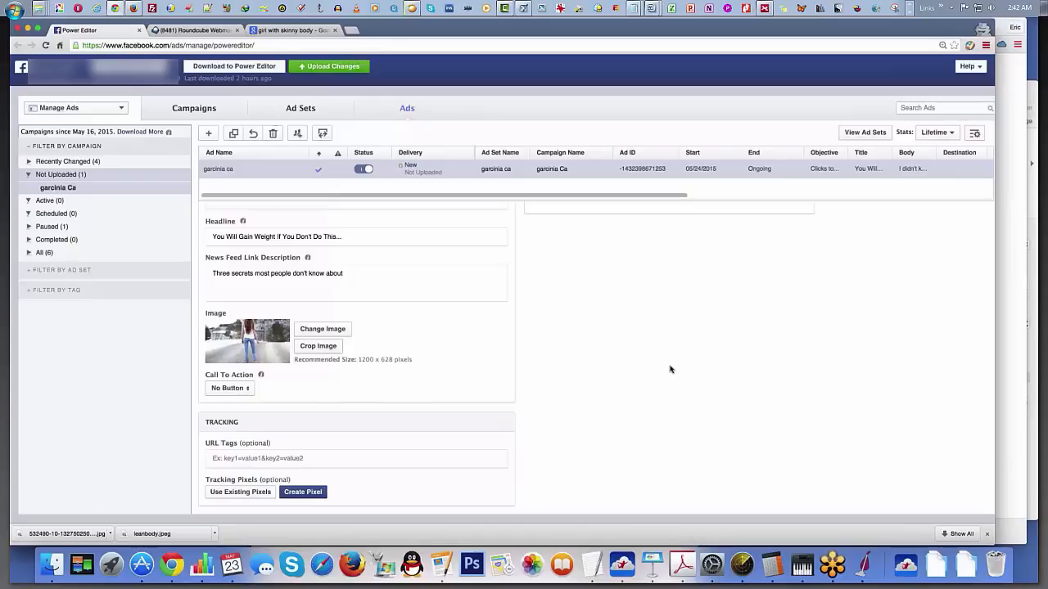
{"action": "scroll", "coordinate": [669, 369], "scroll_direction": "up", "scroll_amount": 4}
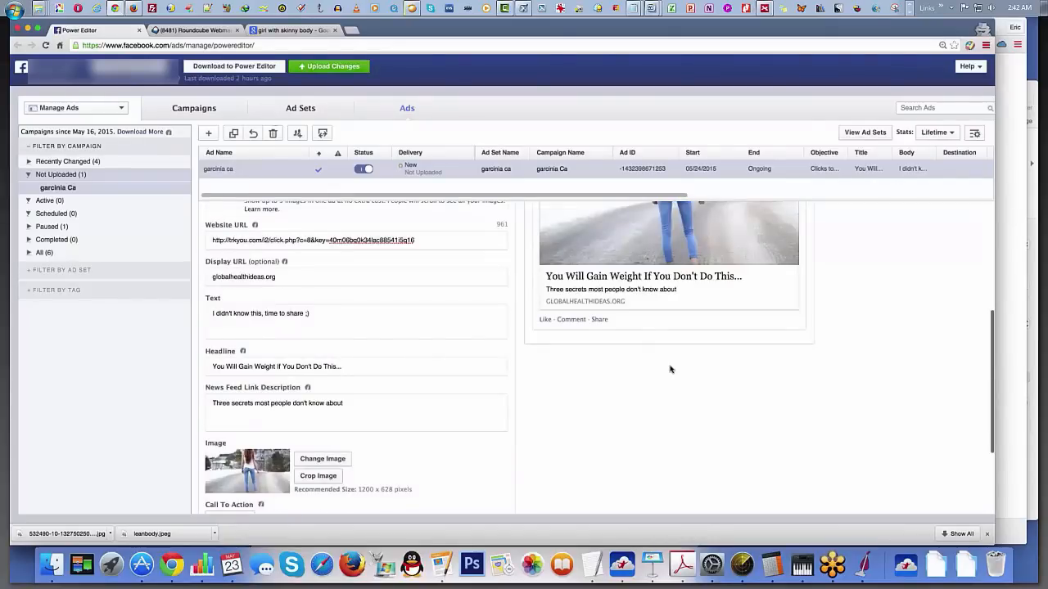
{"action": "scroll", "coordinate": [669, 369], "scroll_direction": "up", "scroll_amount": 4}
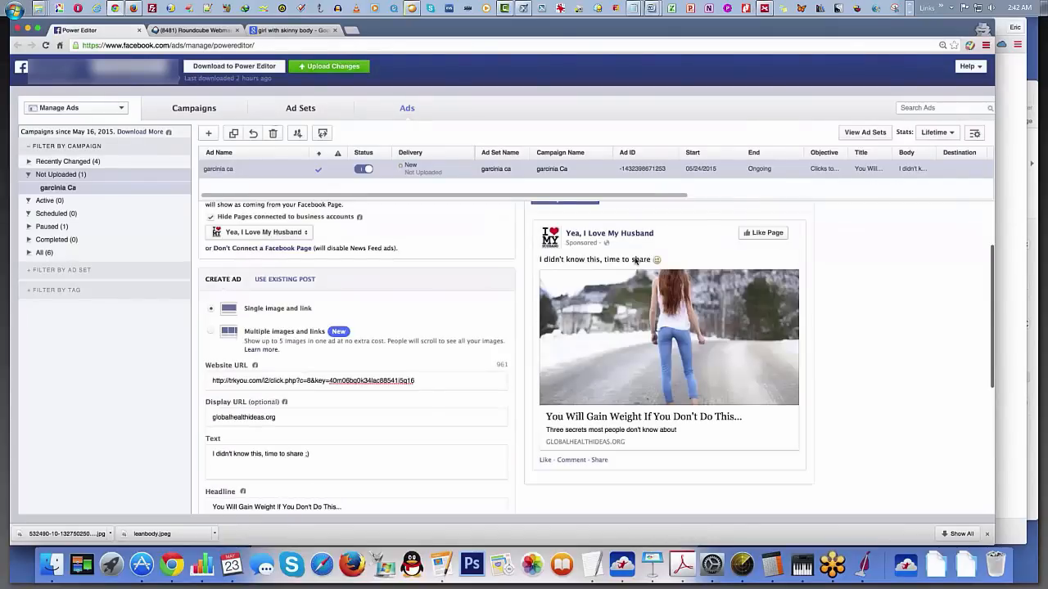
{"action": "scroll", "coordinate": [636, 261], "scroll_direction": "up", "scroll_amount": 3}
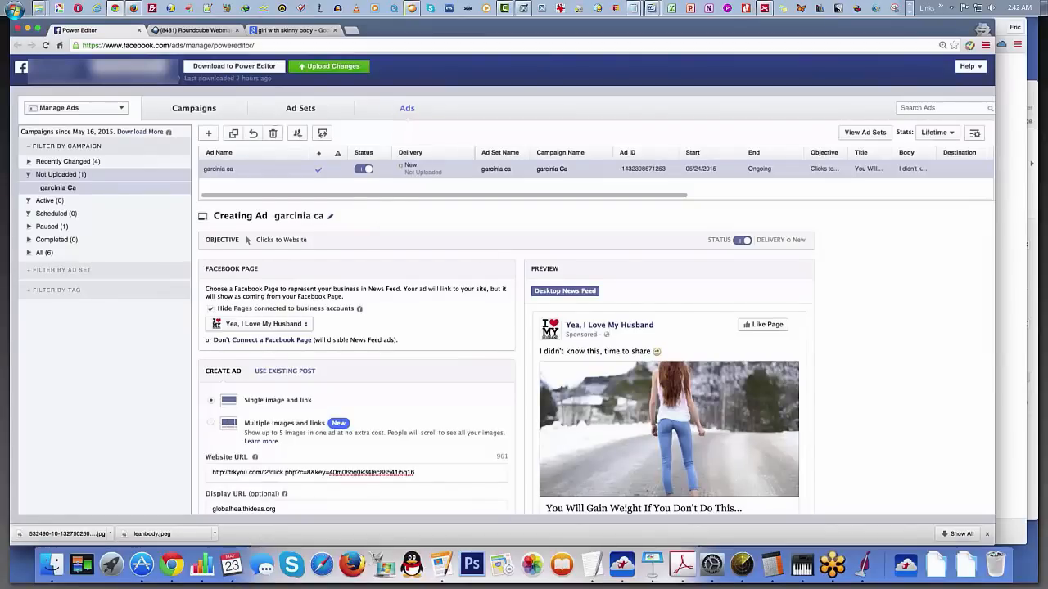
Step: Switch to the fast track webinar presentation in Keynote and show the slide "The Blueprint, Step 4: The Scale-up"
{"action": "left_click", "coordinate": [268, 8]}
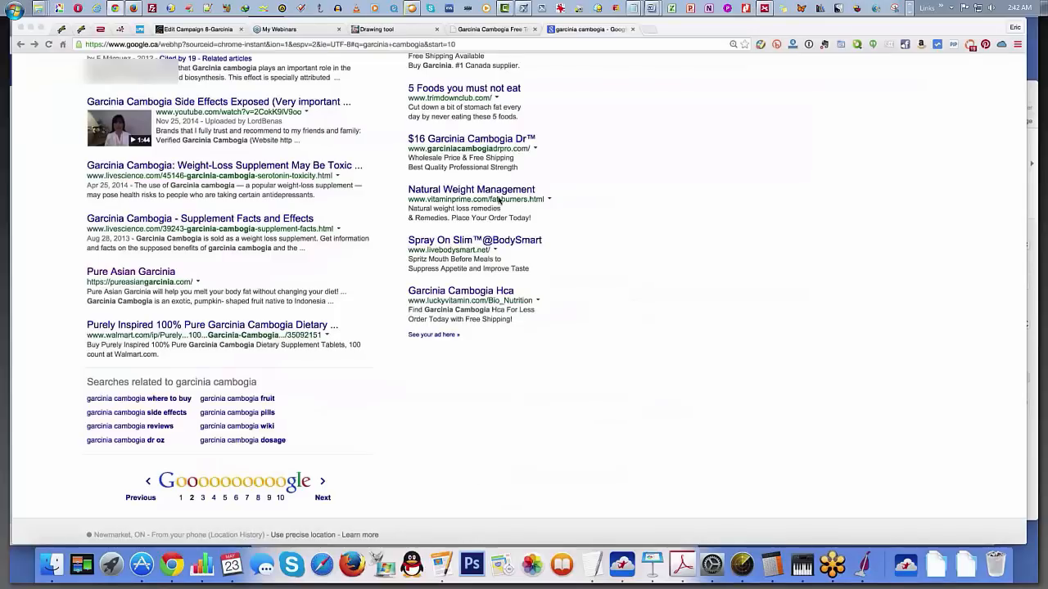
{"action": "key", "text": "super+Tab"}
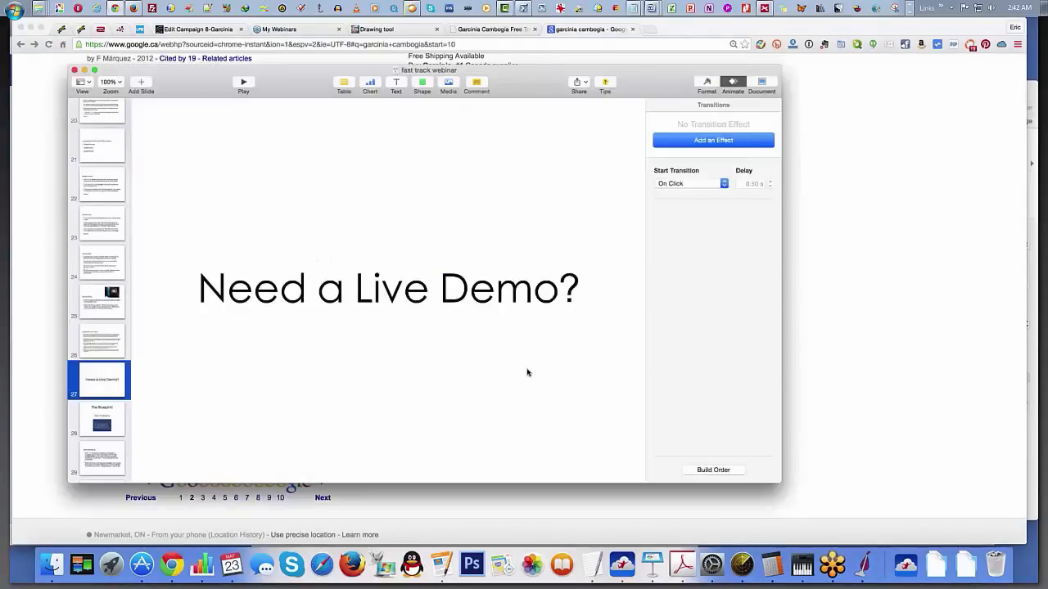
{"action": "scroll", "coordinate": [99, 386], "scroll_direction": "down", "scroll_amount": 1}
{"action": "left_click", "coordinate": [100, 386]}
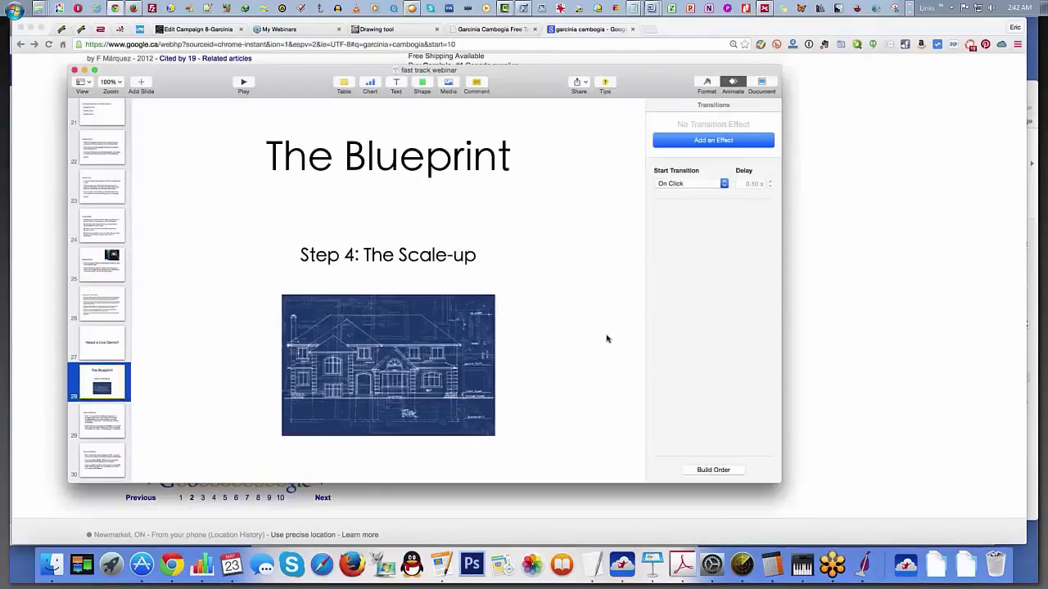